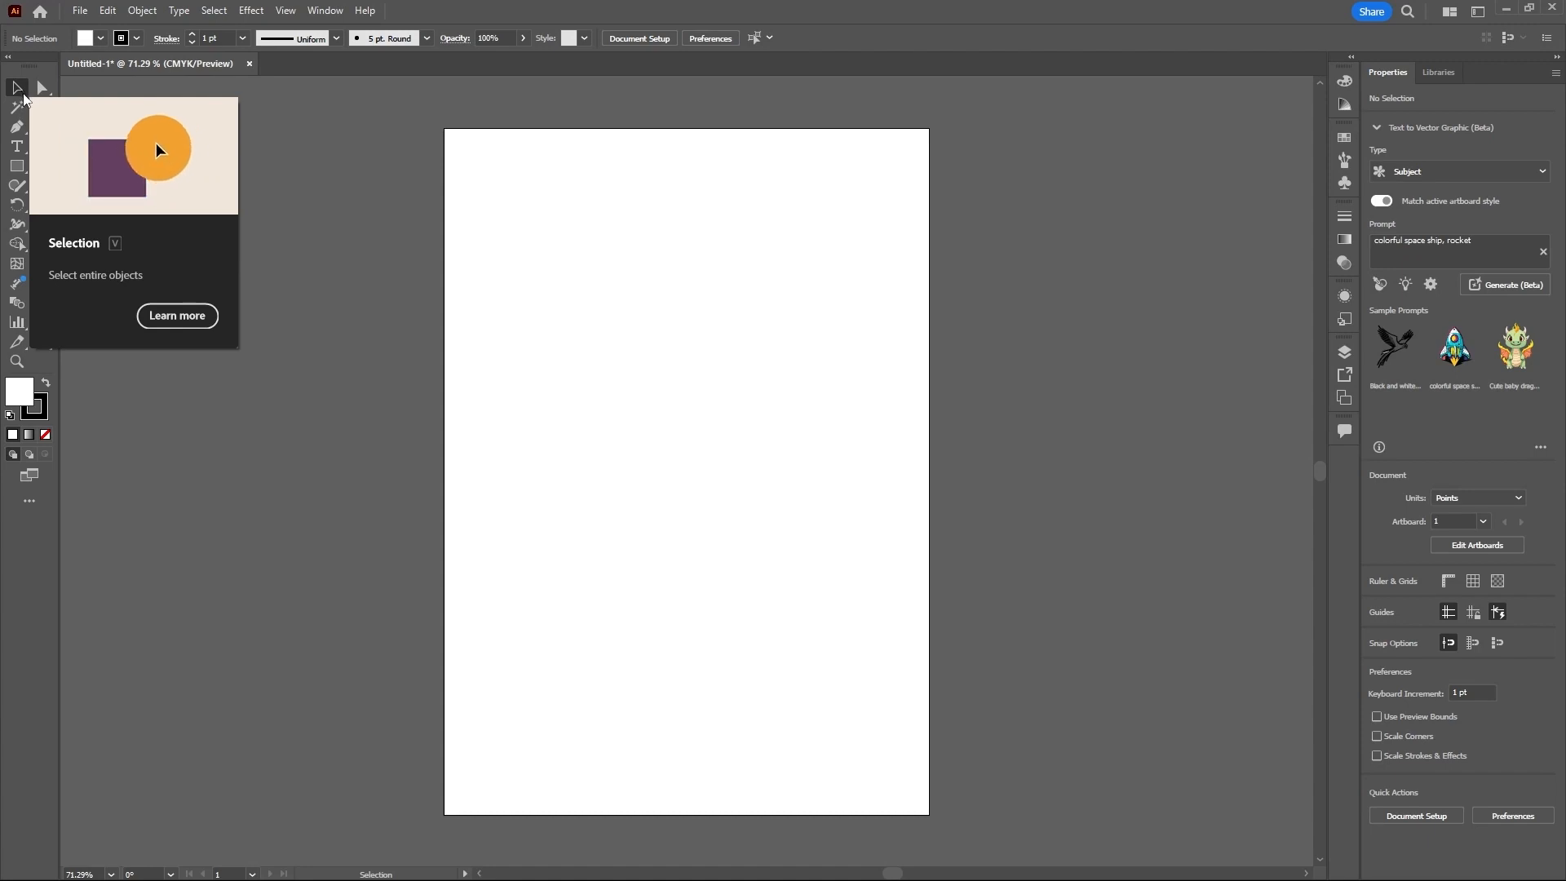
Step: Draw a rectangle about 164 by 173 pt beside the artboard's upper left edge and fill it with red F90808
click(16, 165)
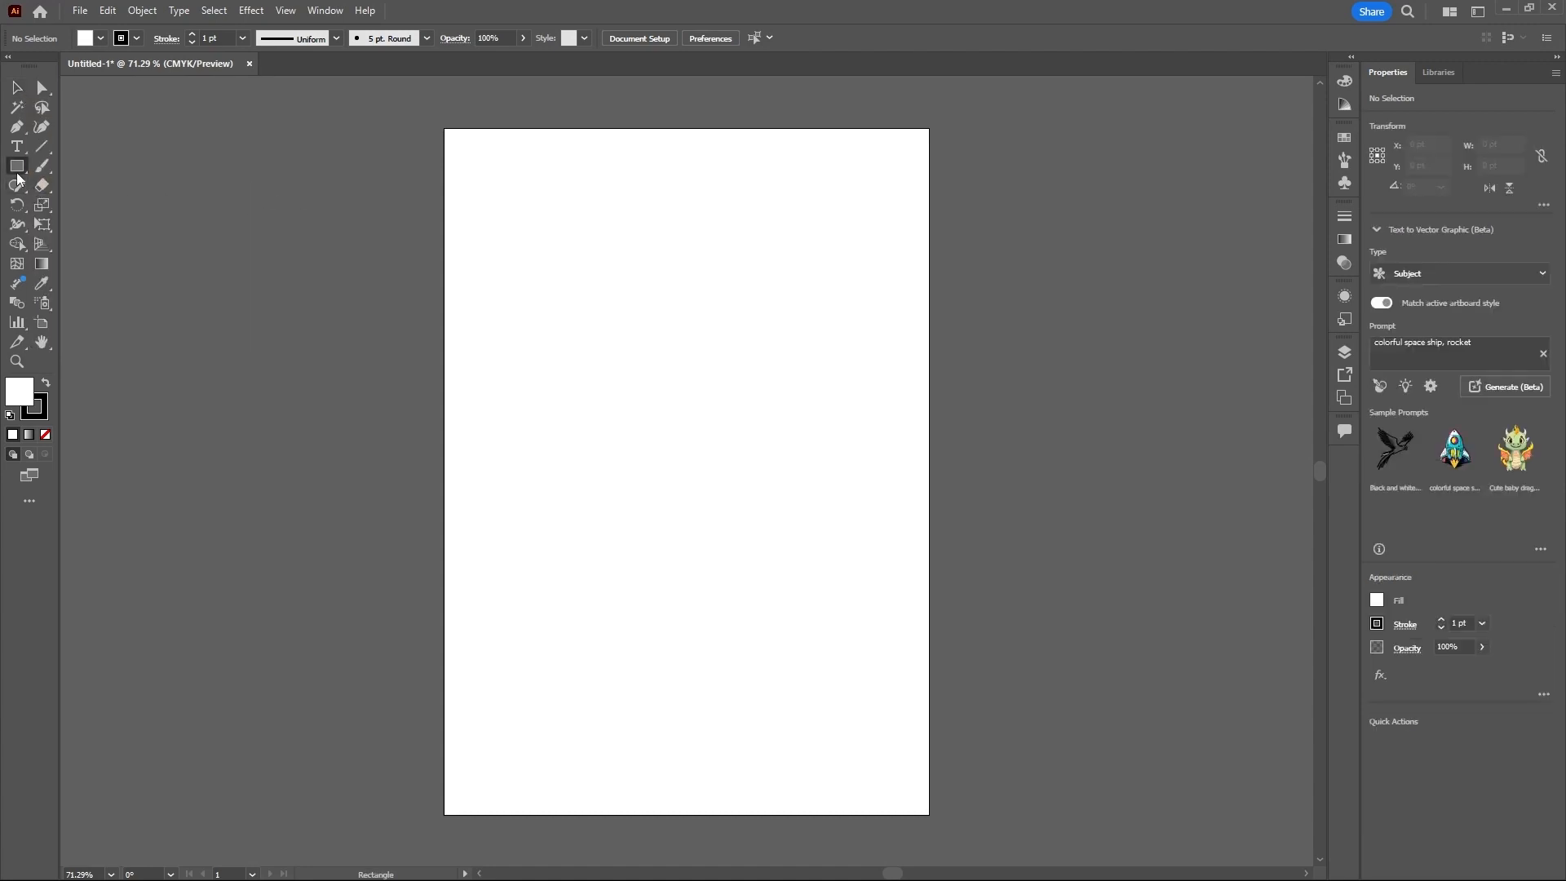
mouse_move(225, 242)
mouse_down()
mouse_move(338, 344)
mouse_move(358, 384)
mouse_up()
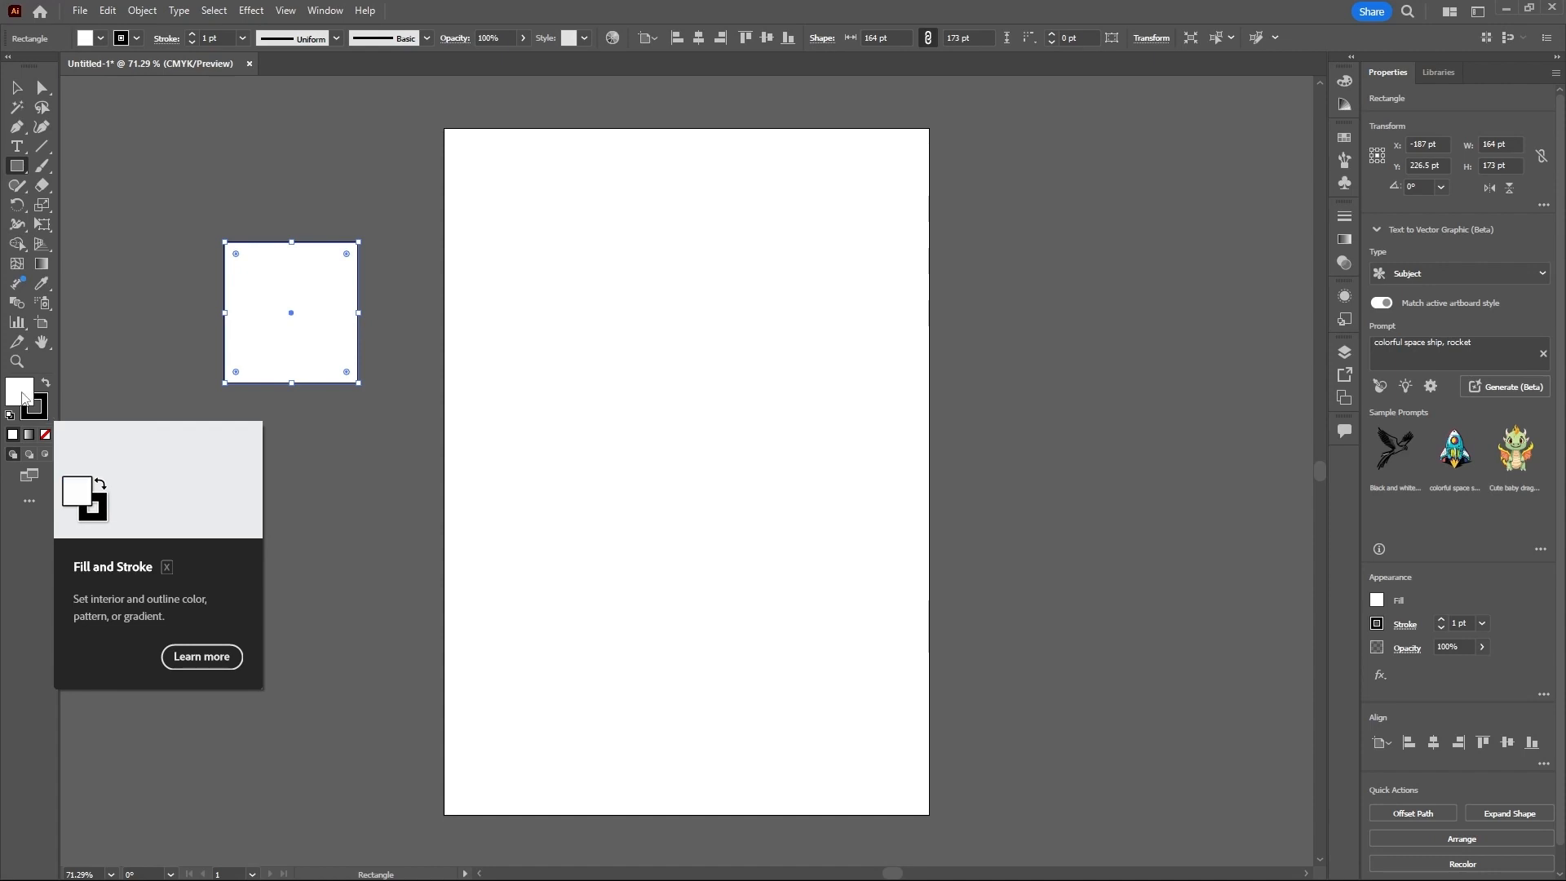
double_click(20, 393)
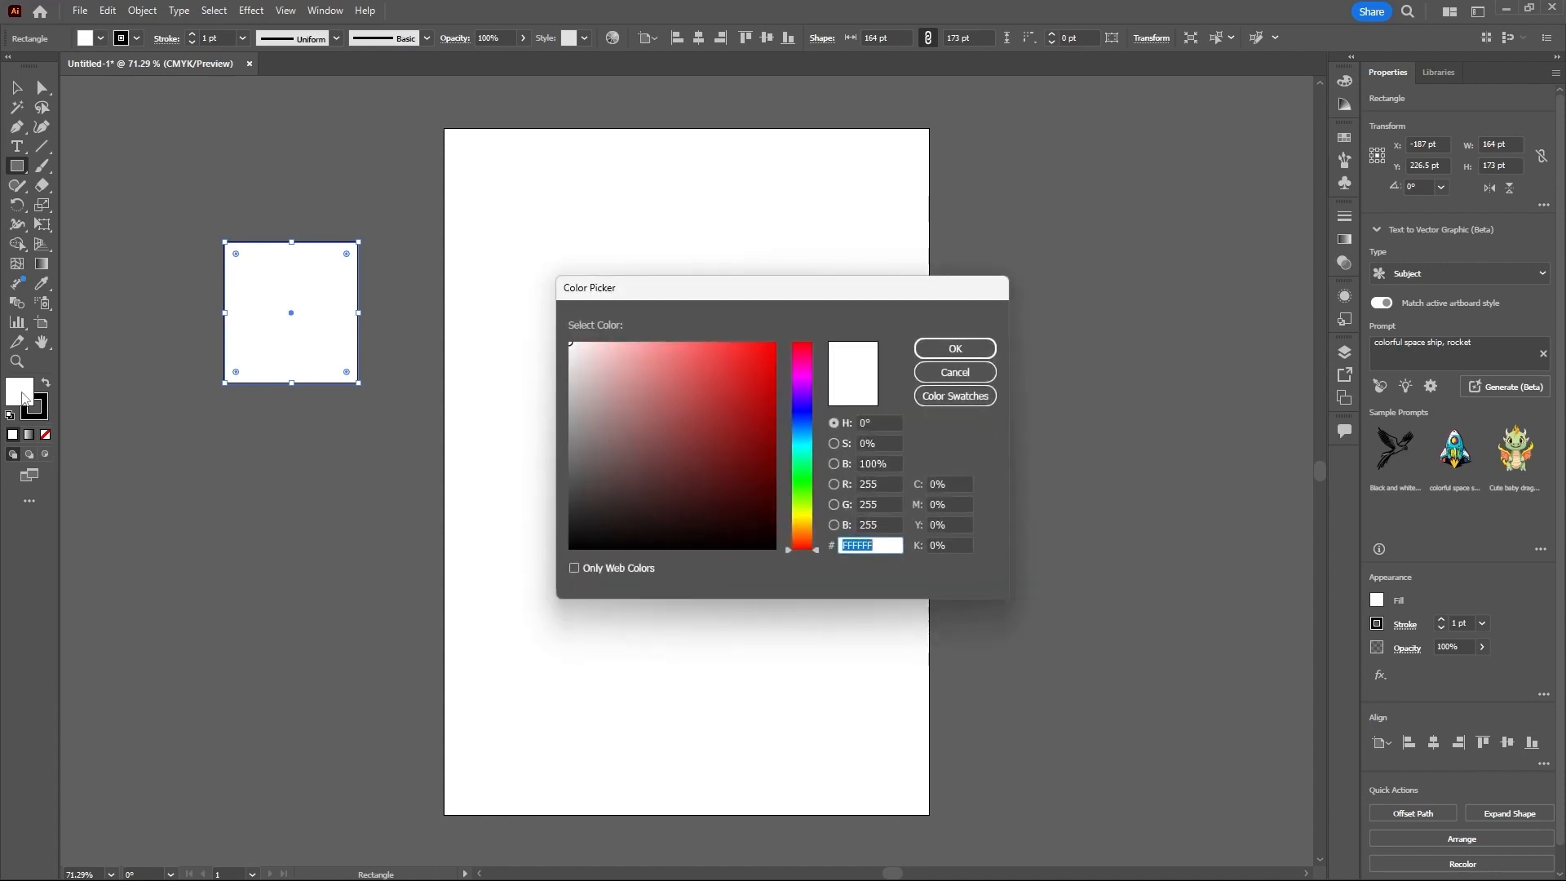
click(746, 378)
click(770, 347)
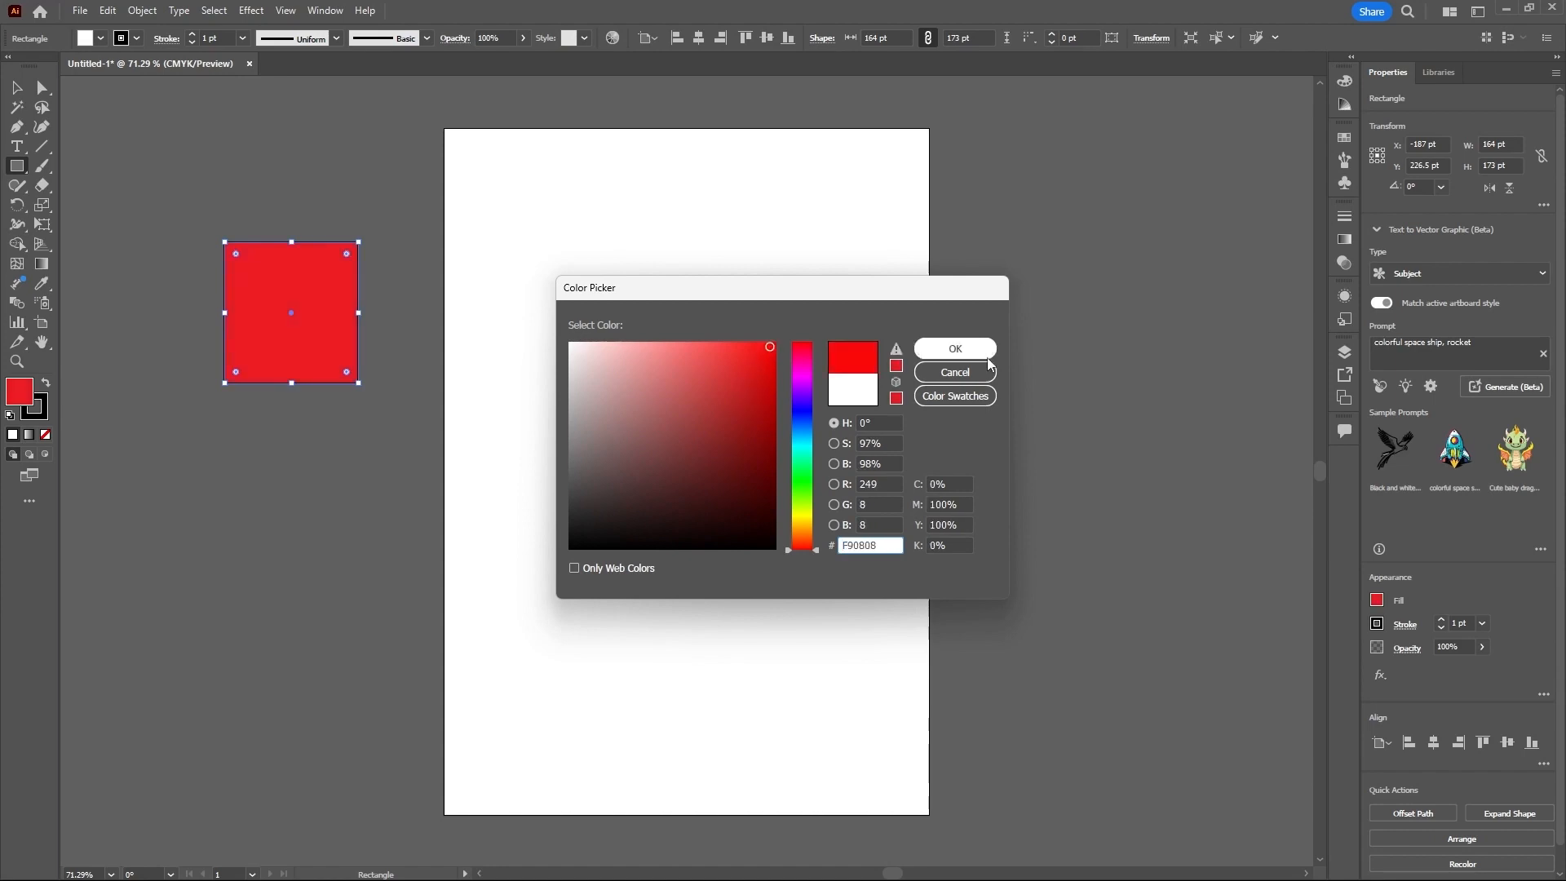
click(955, 349)
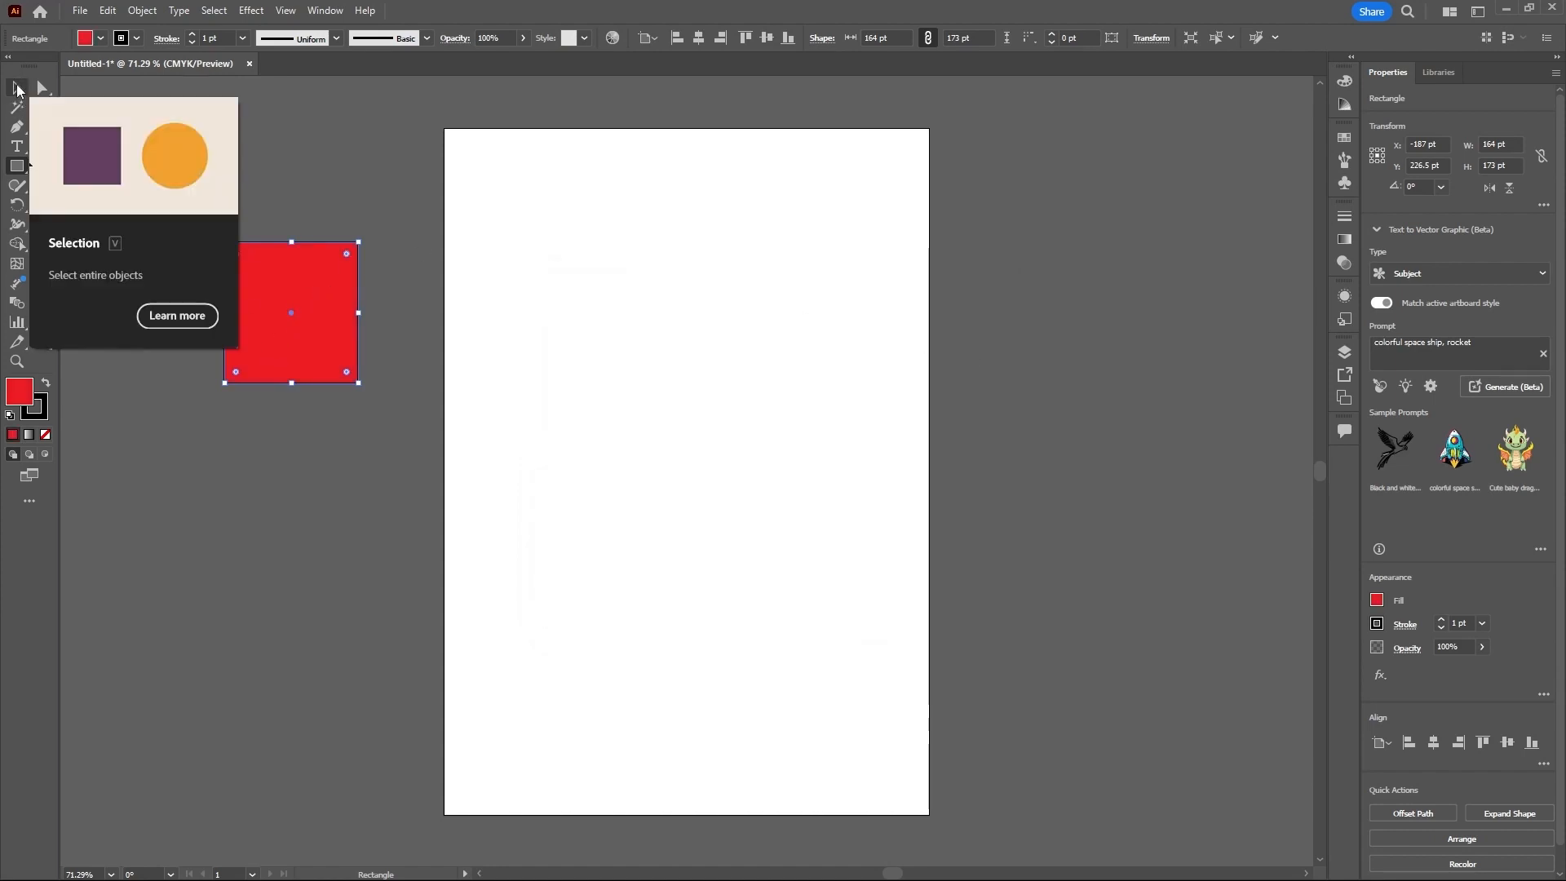
Step: Move the red rectangle onto the artboard, centred horizontally in its upper half
click(17, 88)
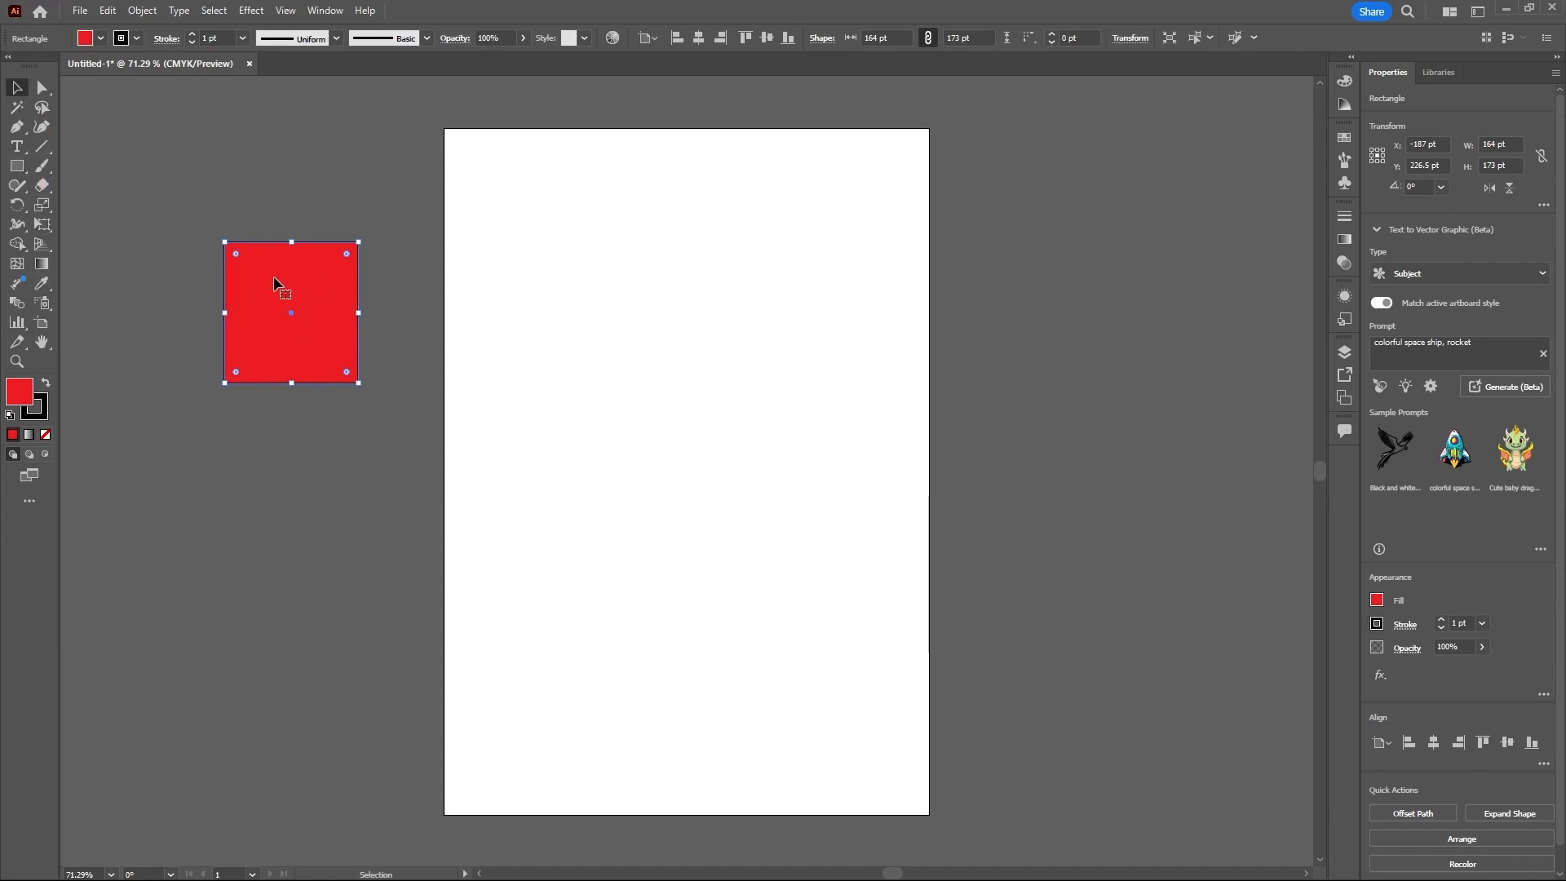
drag(294, 275, 300, 411)
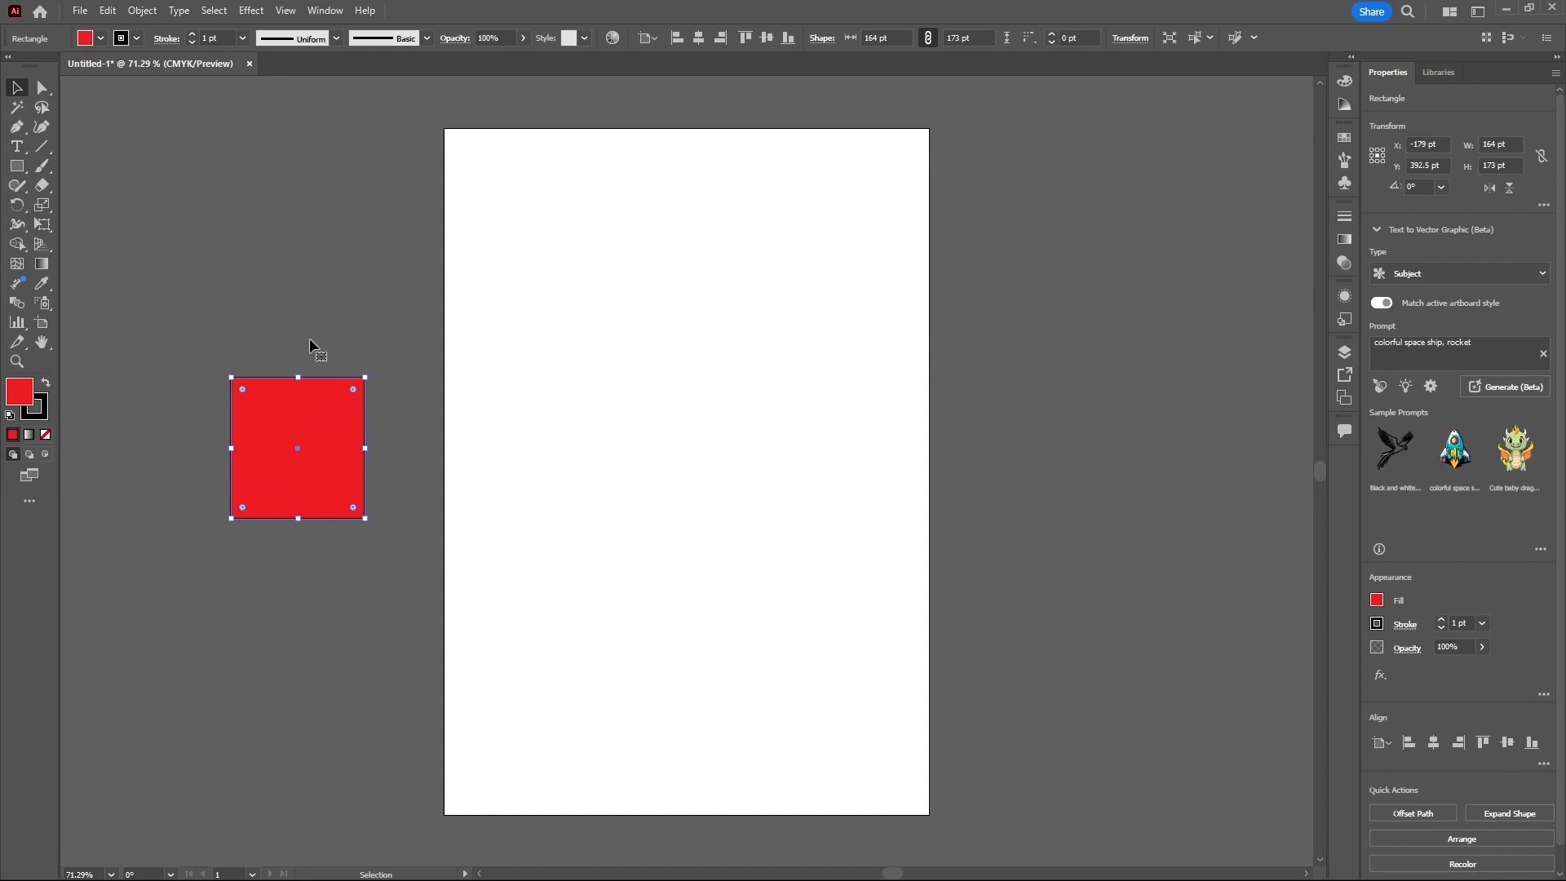
click(305, 162)
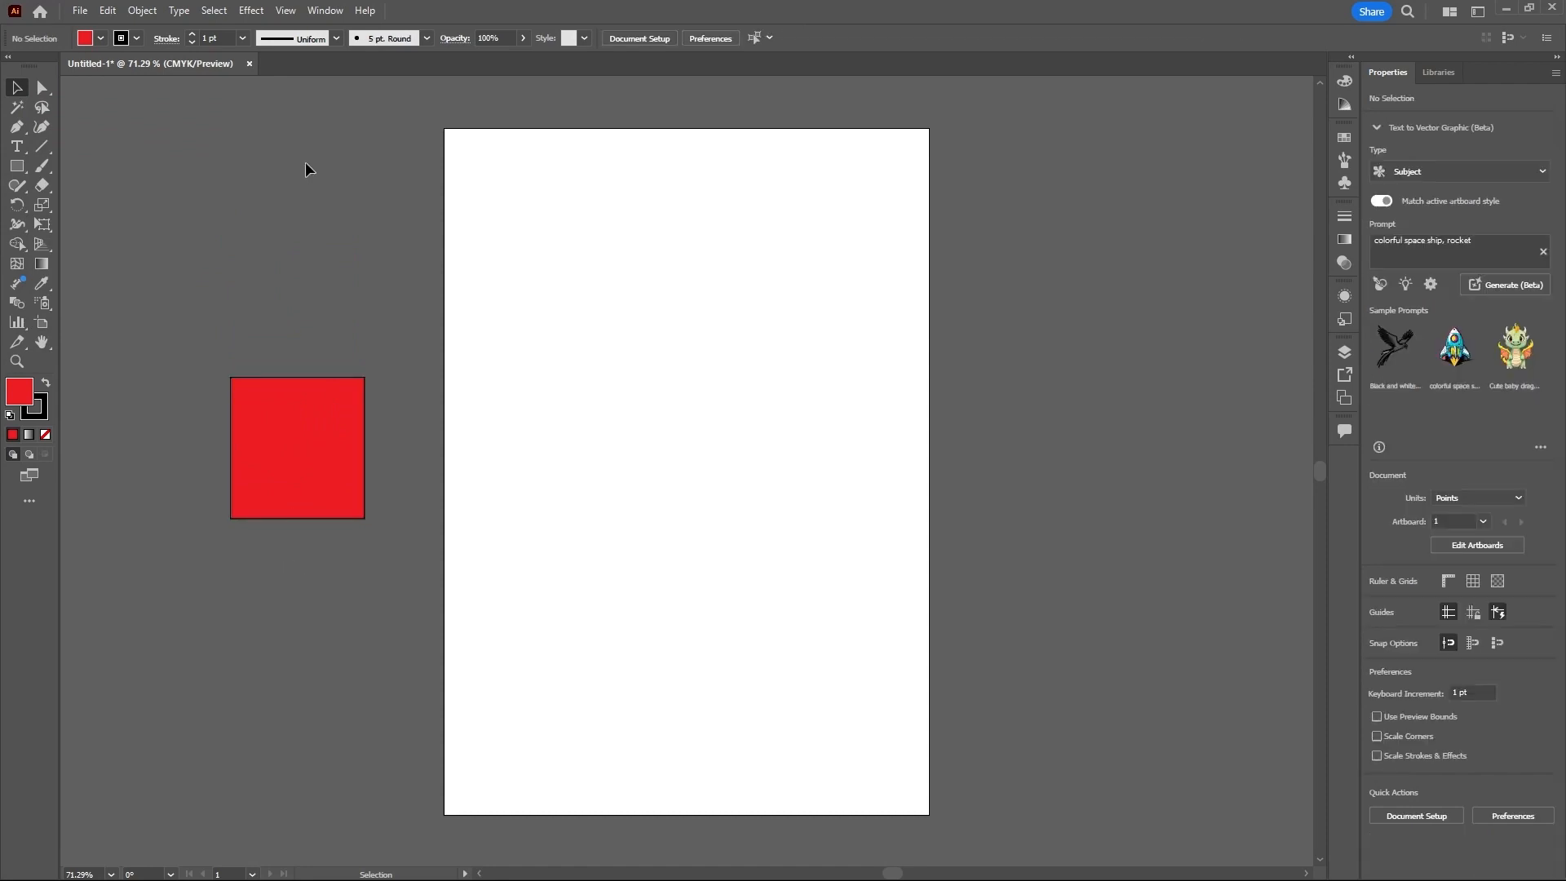
click(307, 405)
drag(307, 404, 706, 305)
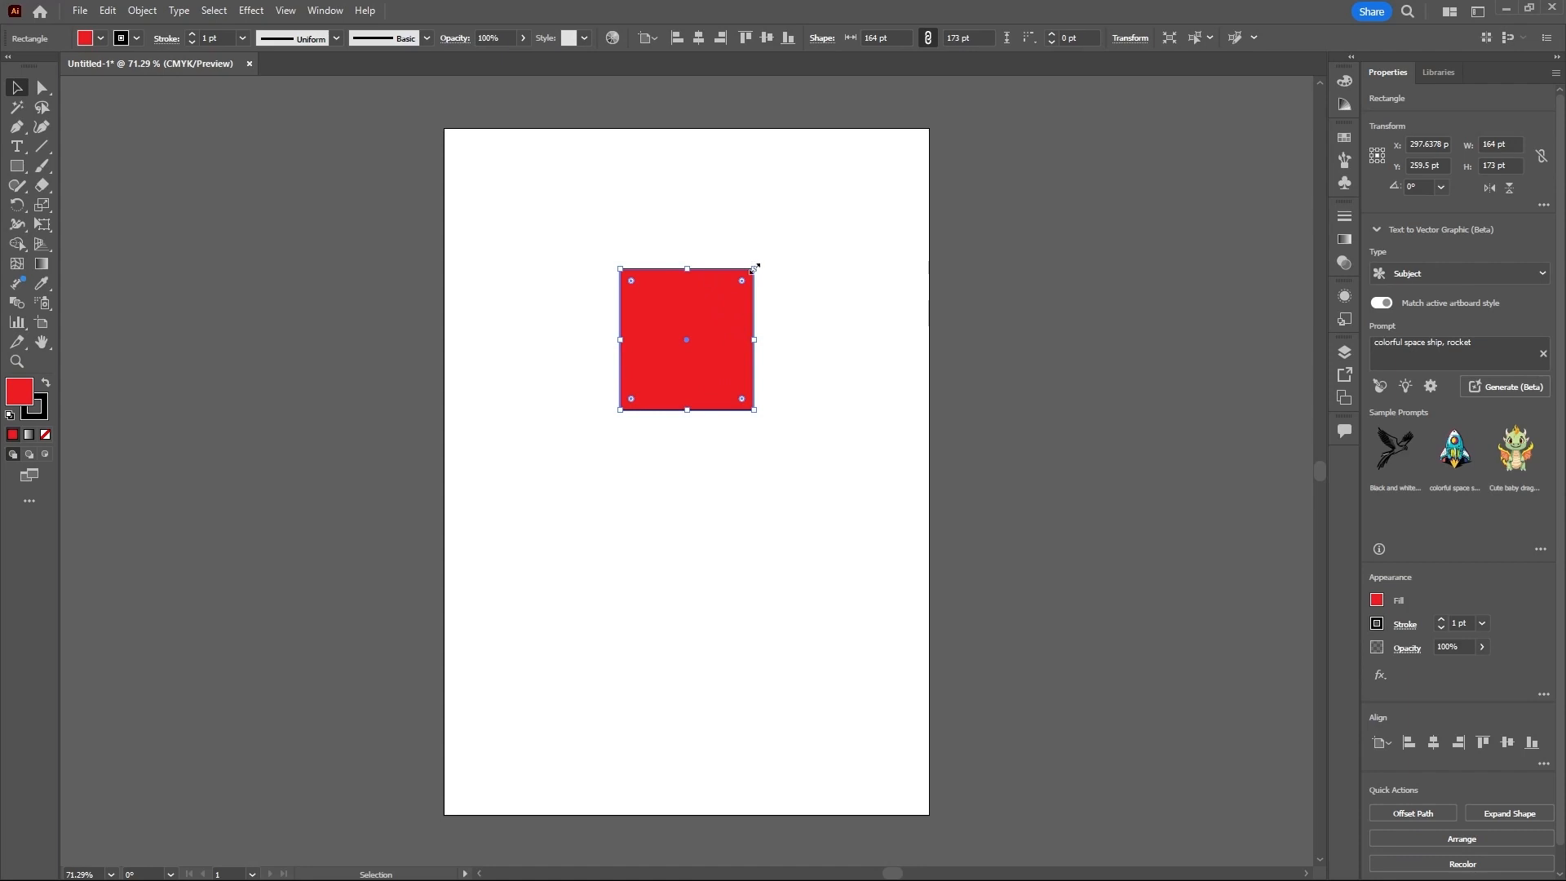
Step: Resize the red rectangle freely from its corner and sides to about 338 pt wide and 277 pt high
drag(754, 267, 820, 216)
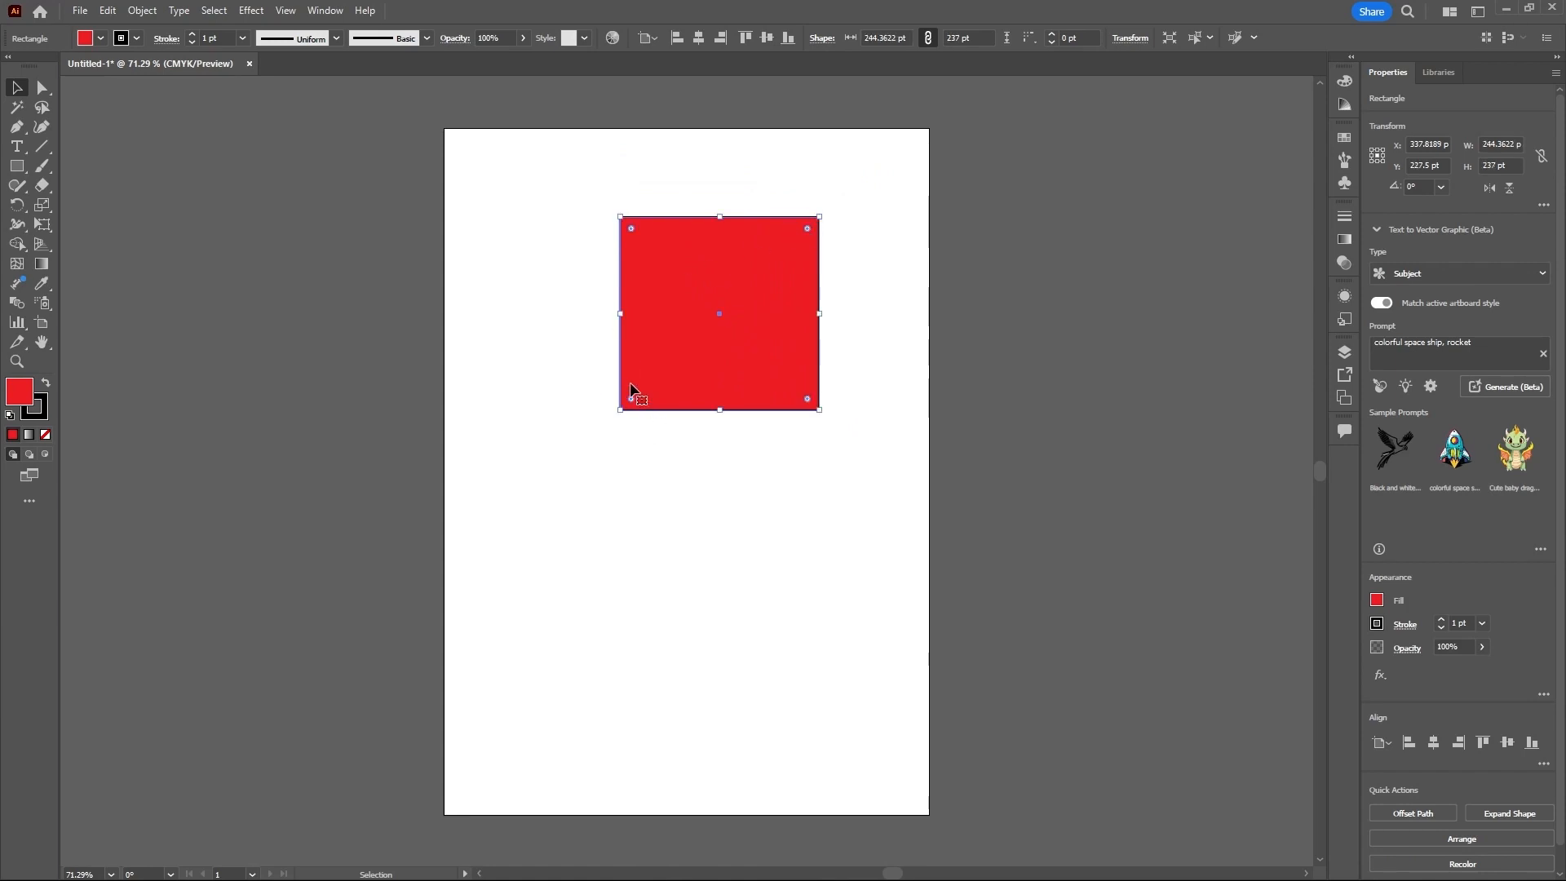
drag(819, 219, 831, 298)
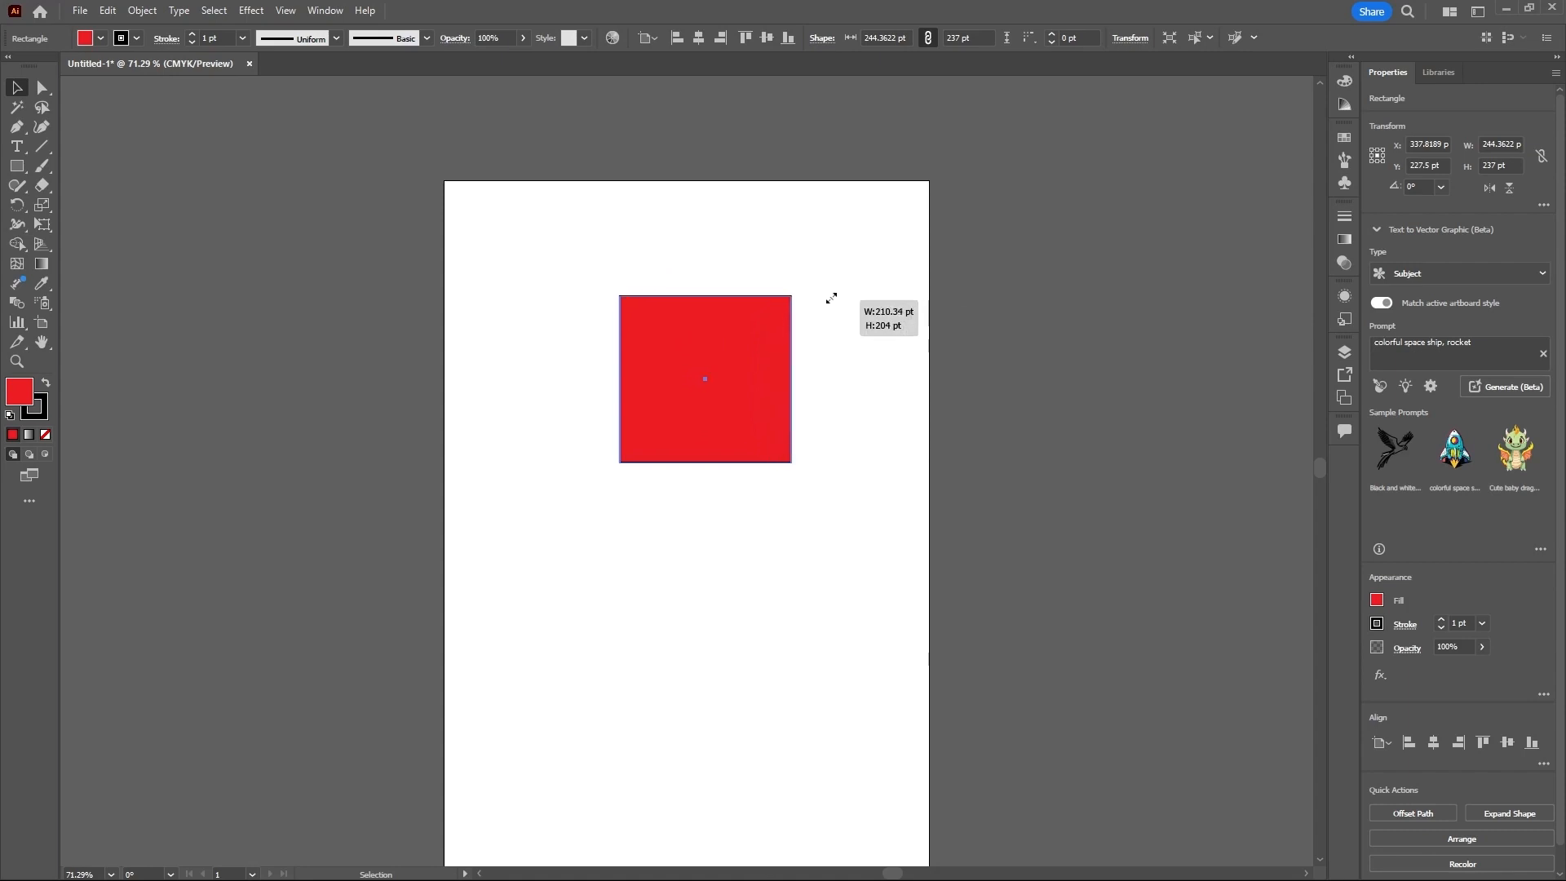
drag(831, 299, 830, 298)
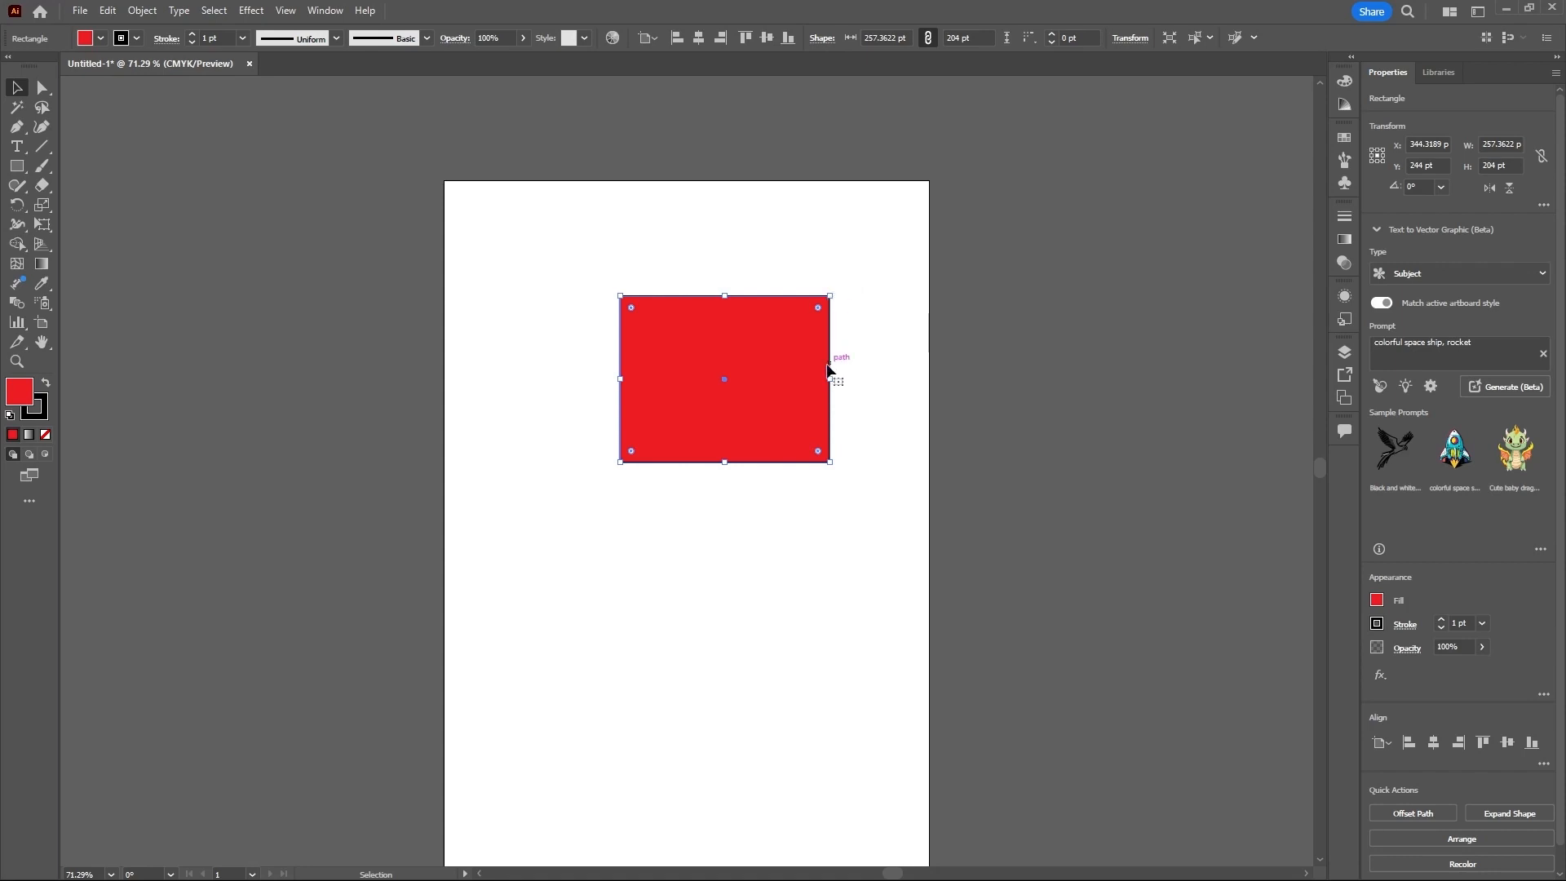
drag(830, 381, 897, 385)
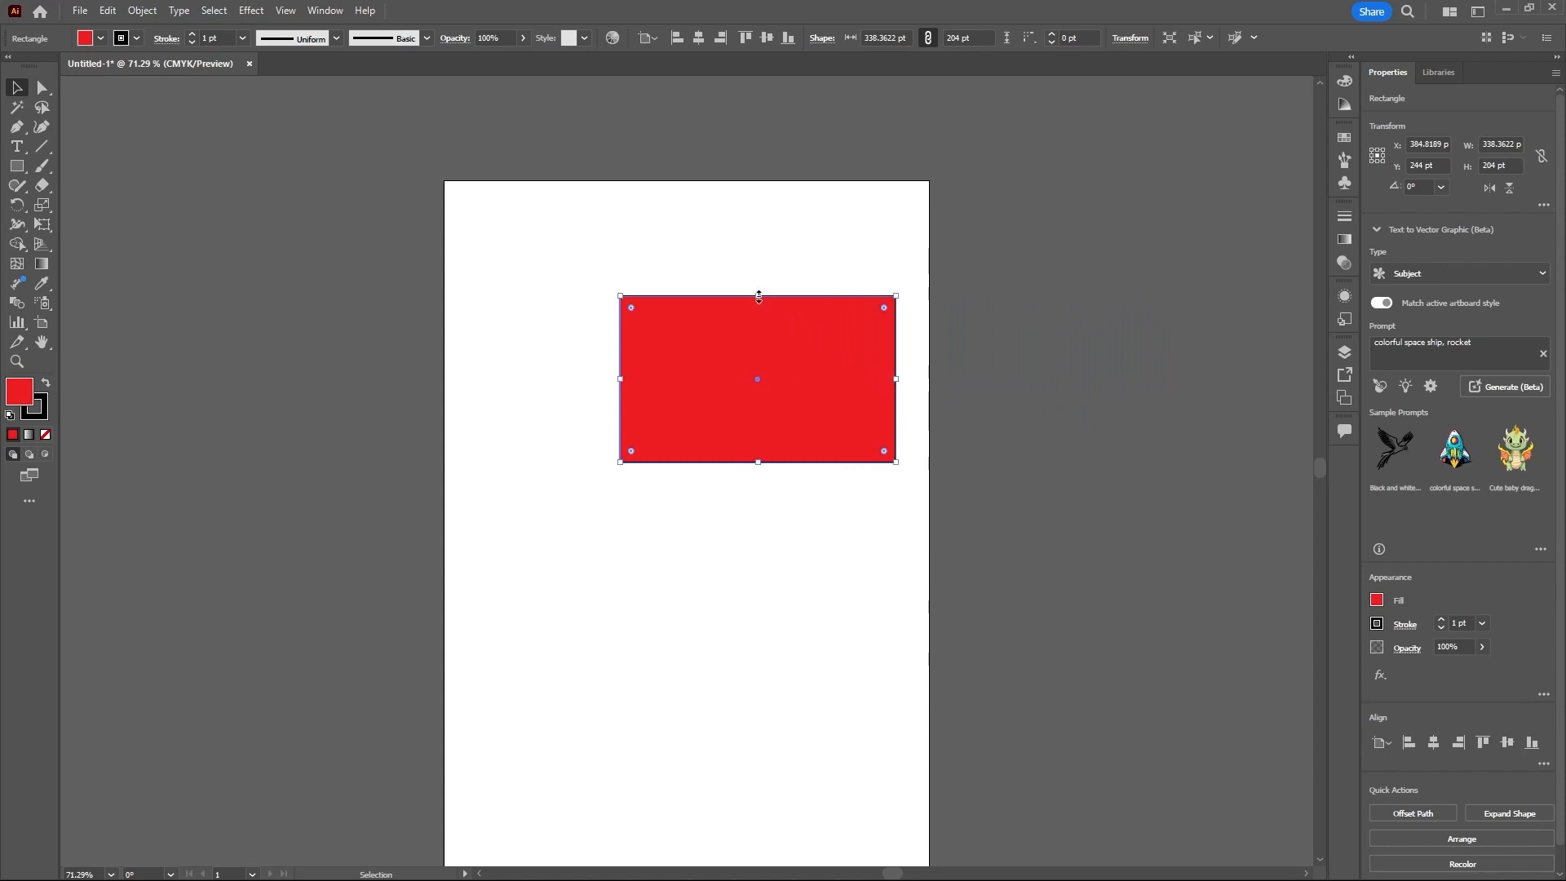
drag(759, 296, 754, 237)
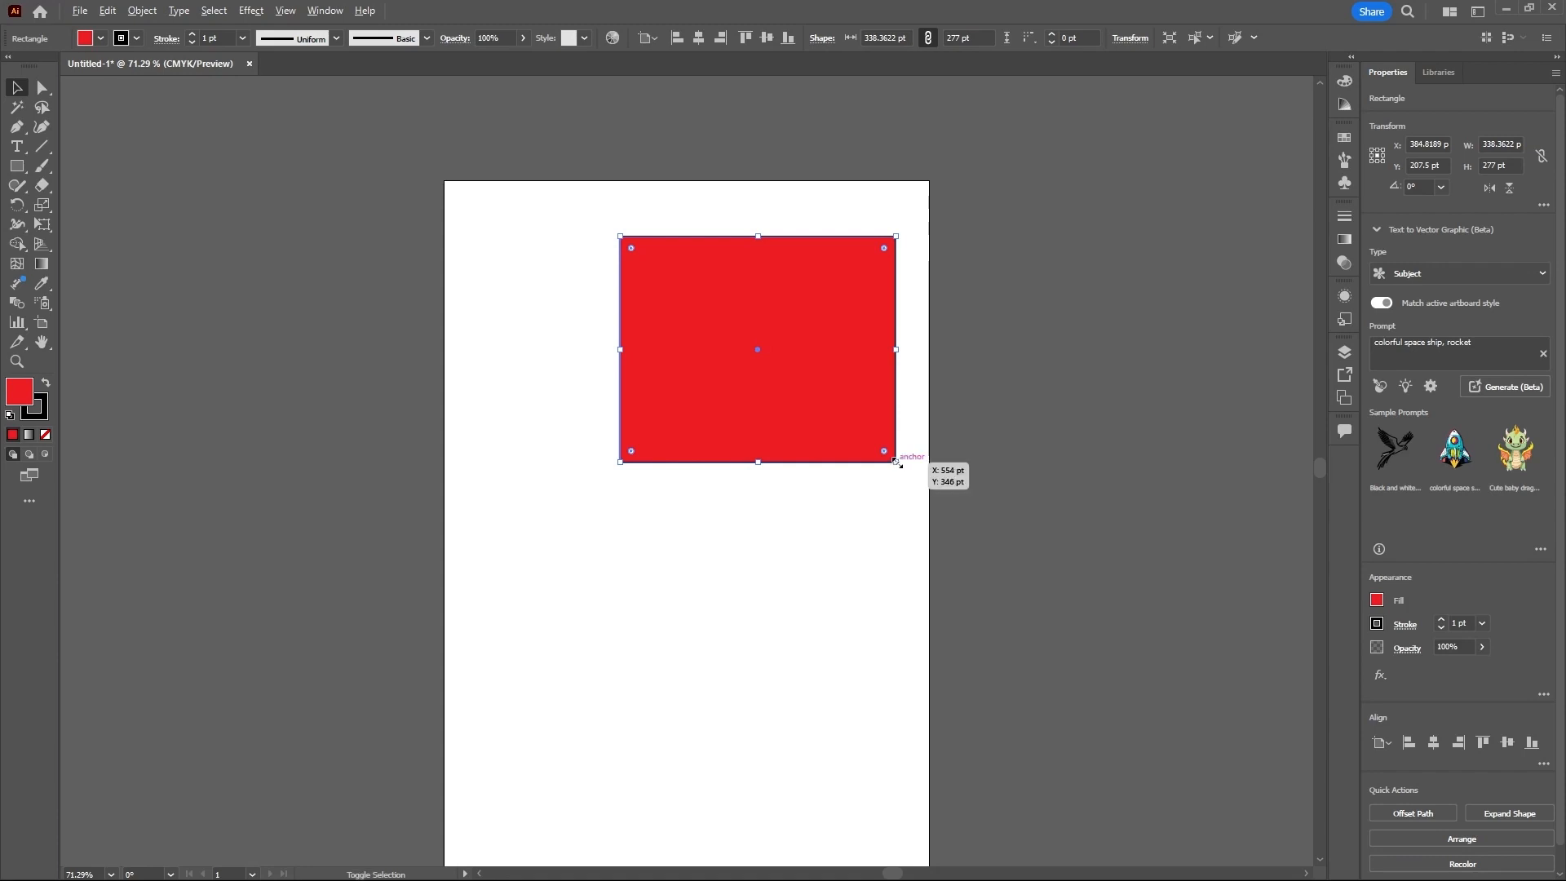
Step: Scale the rectangle down proportionally to about 174 by 143 pt, making the last reduction from its centre
drag(895, 461, 820, 455)
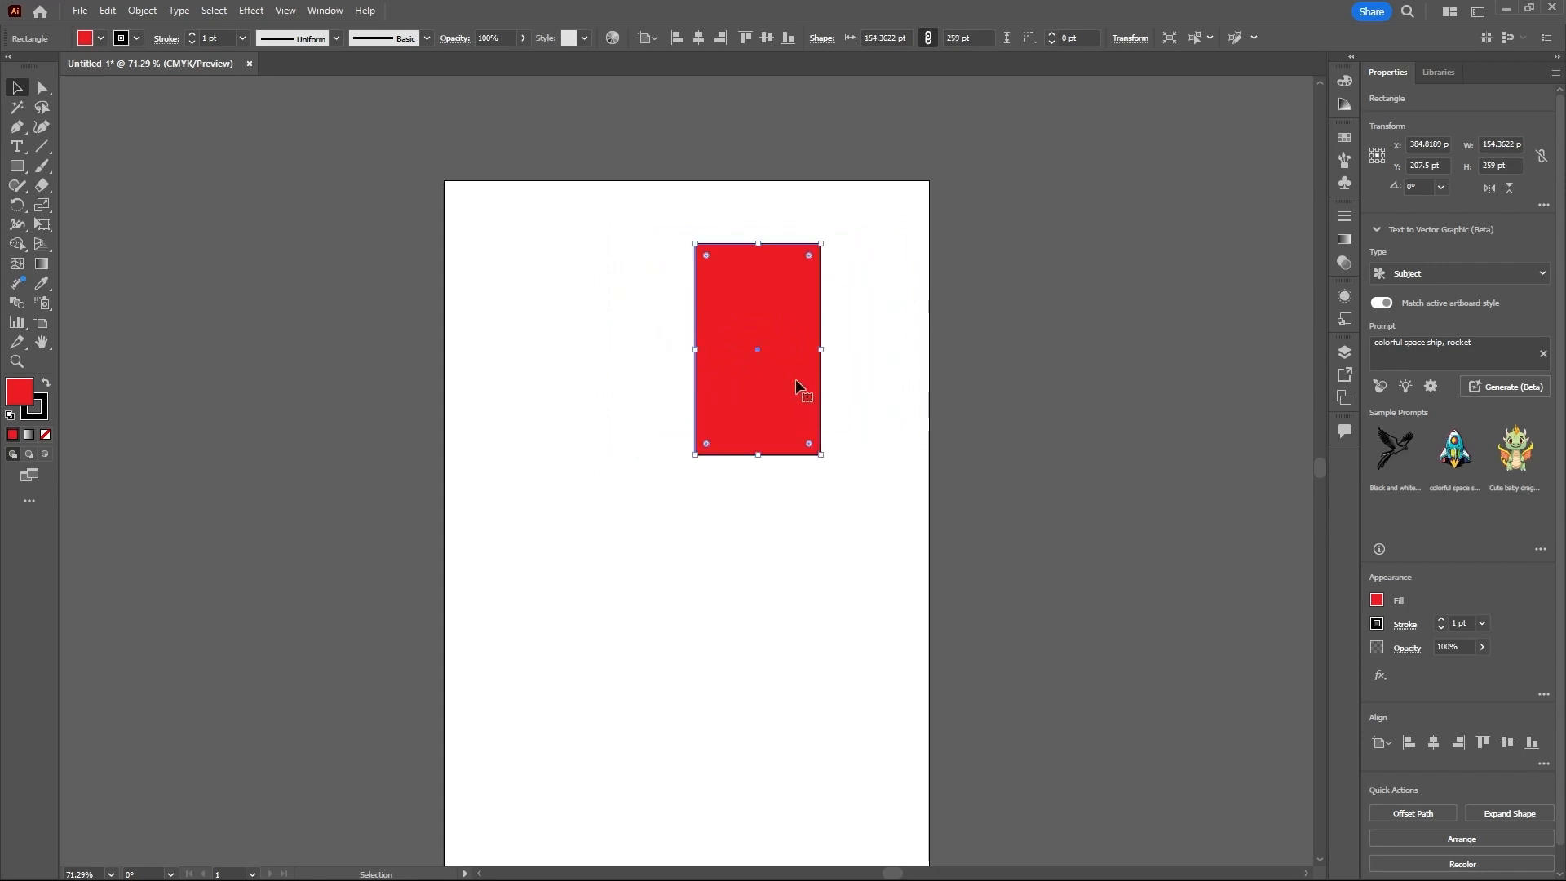
key(ctrl+z)
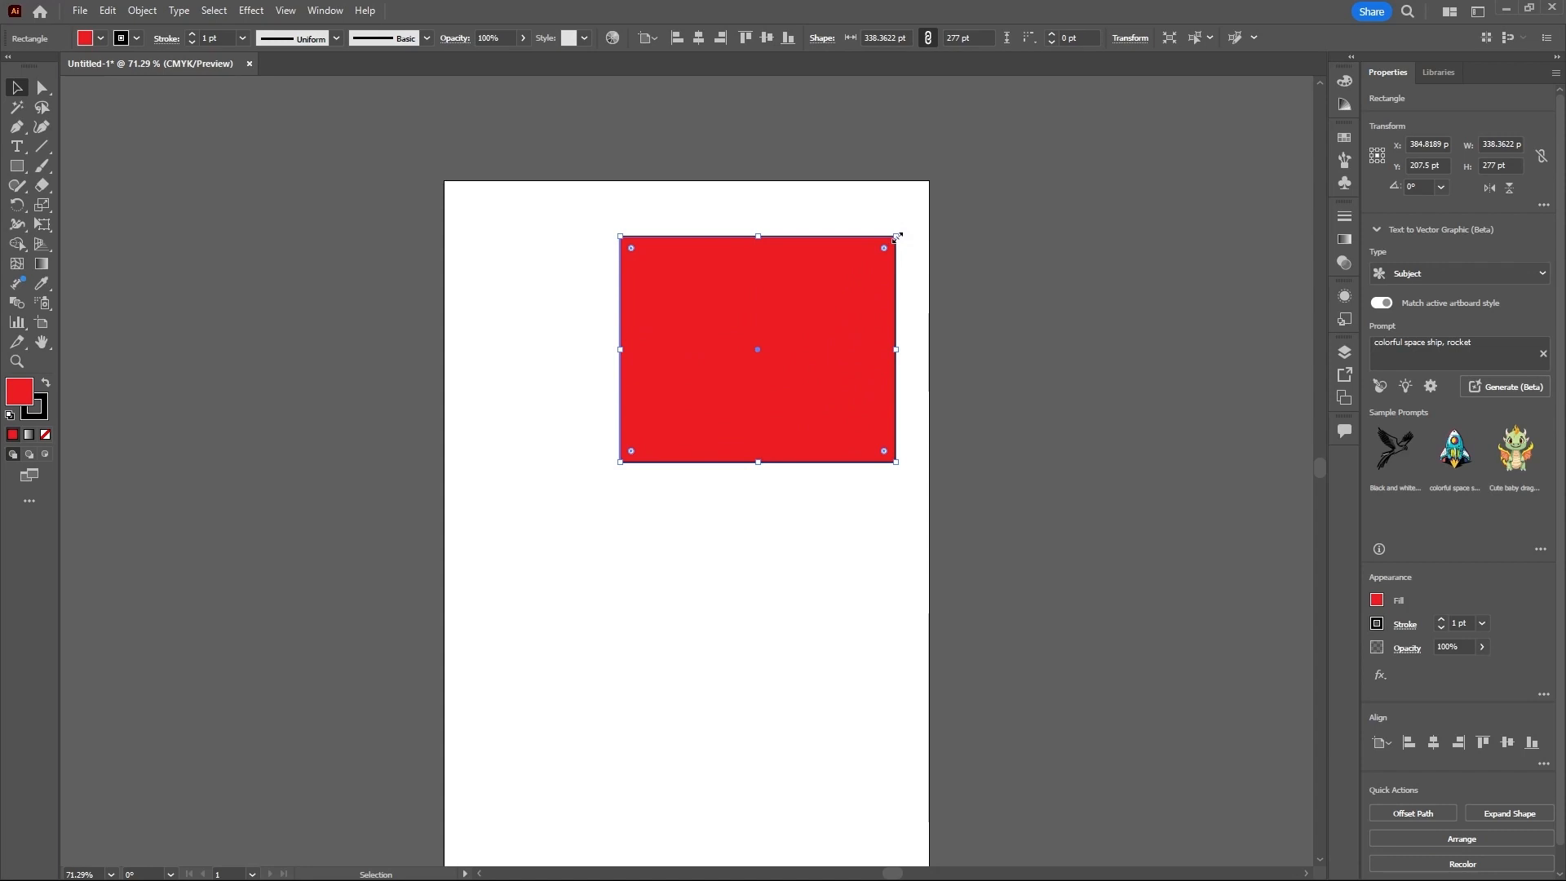
mouse_move(897, 236)
mouse_down()
mouse_move(745, 365)
mouse_move(870, 241)
mouse_move(725, 331)
mouse_move(870, 236)
mouse_up()
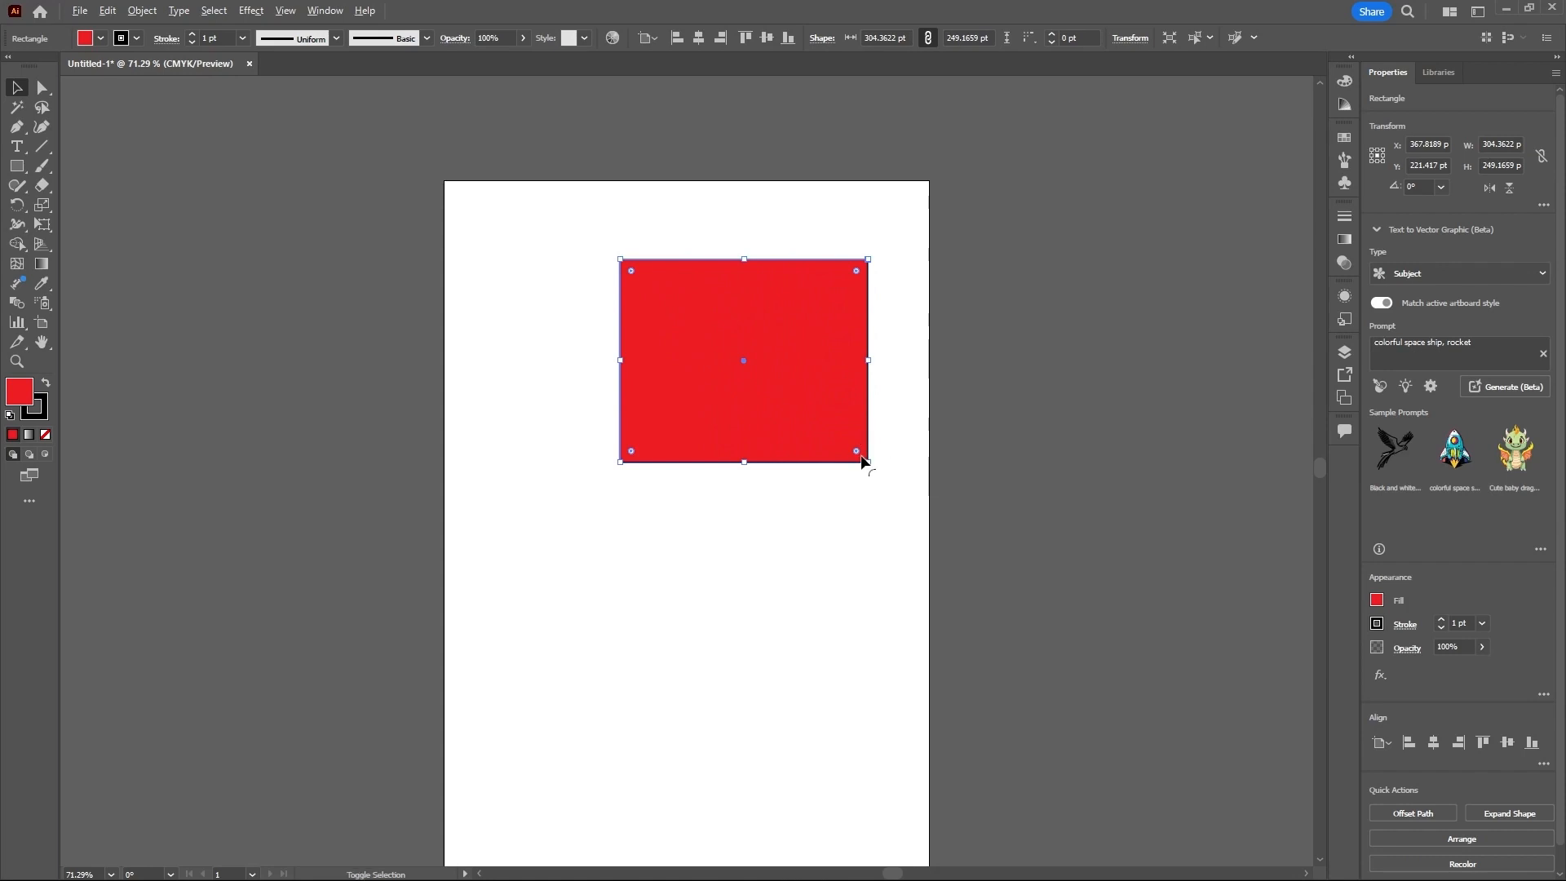
drag(867, 460, 816, 491)
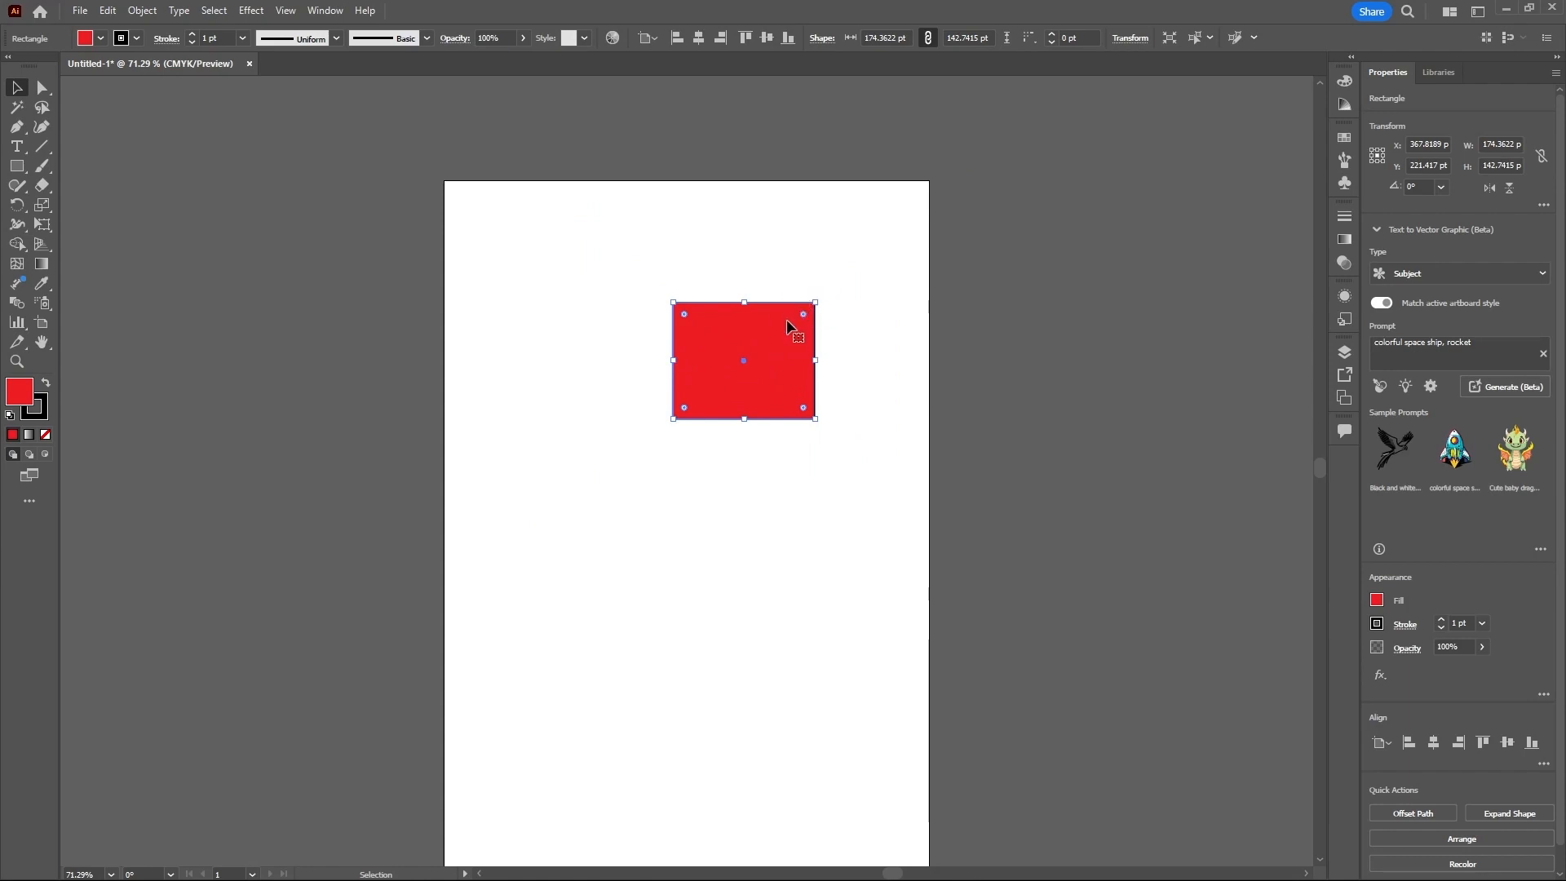
Step: Round all four corners of the red rectangle fully, and reduce the corner radius to about 31 pt
scroll(807, 319, up, 5)
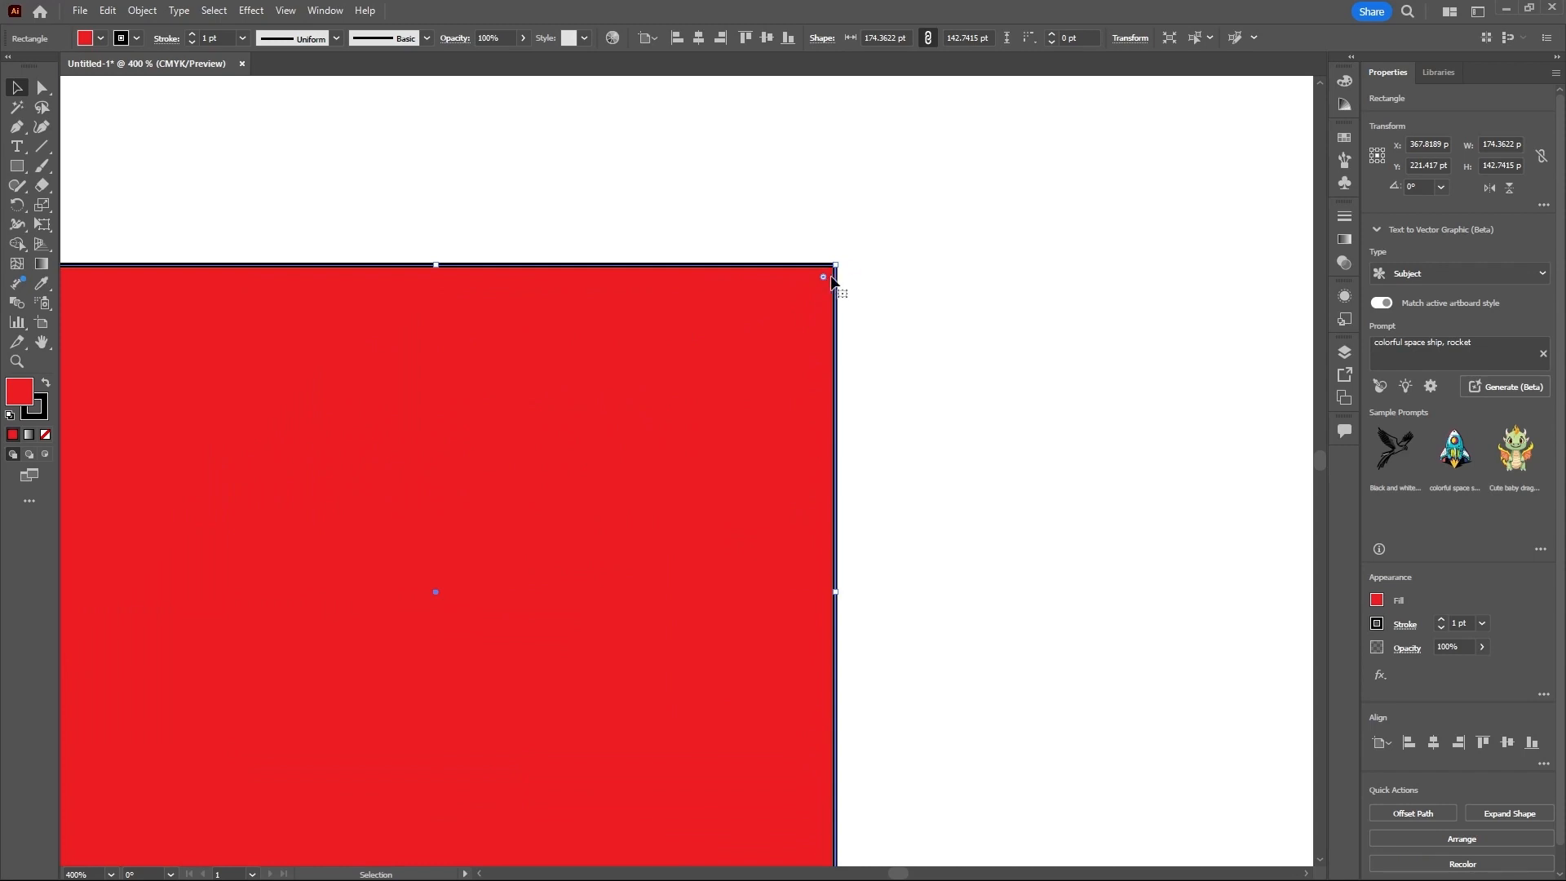
scroll(844, 287, down, 2)
scroll(845, 287, down, 2)
scroll(839, 629, up, 3)
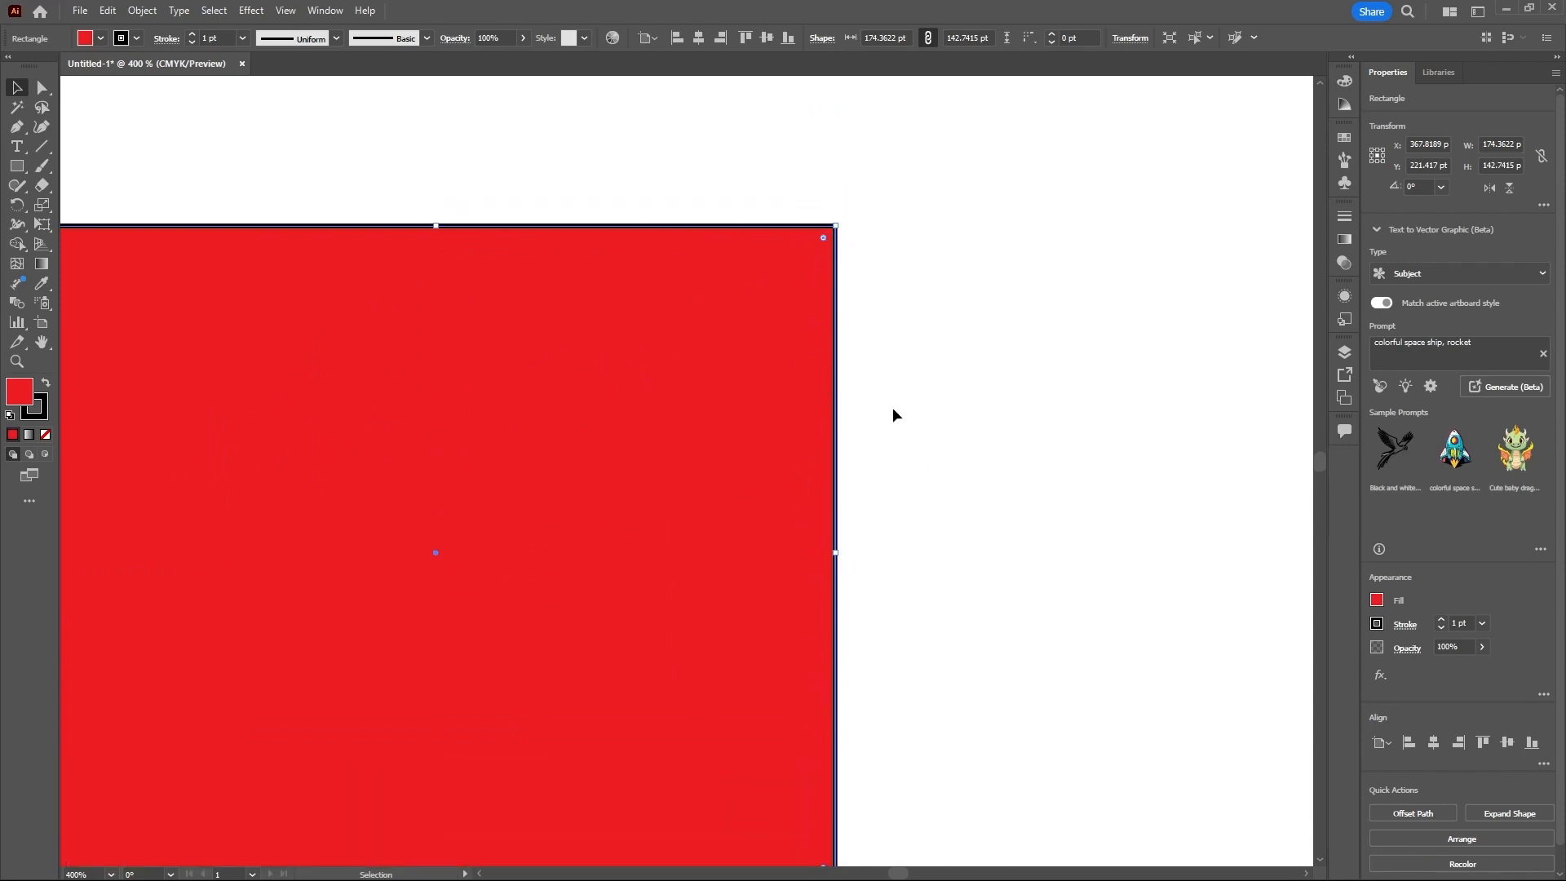
scroll(892, 409, down, 1)
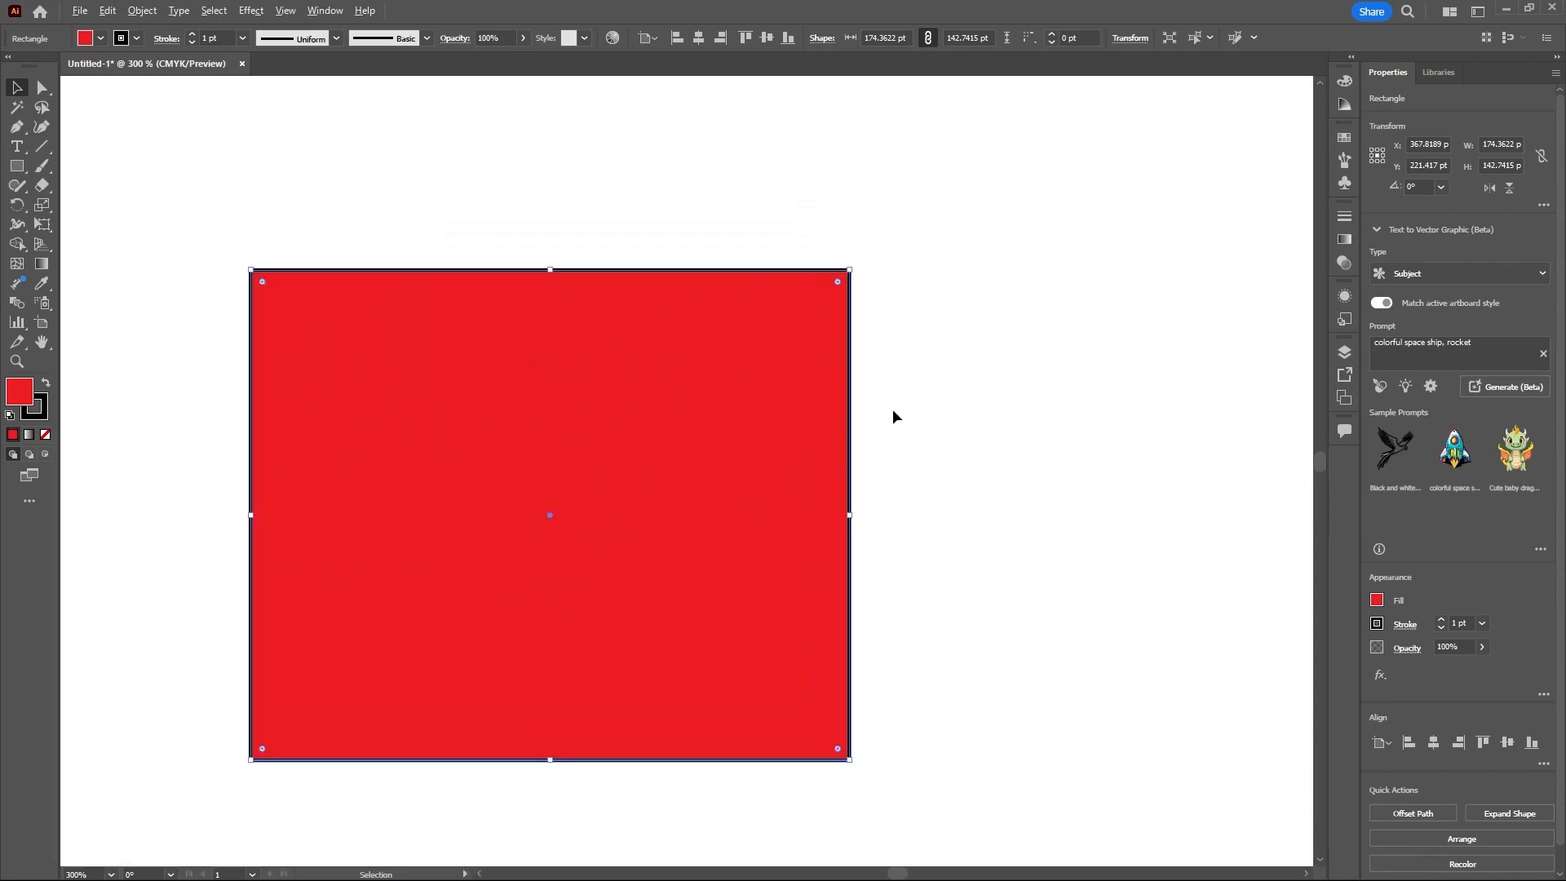
click(873, 246)
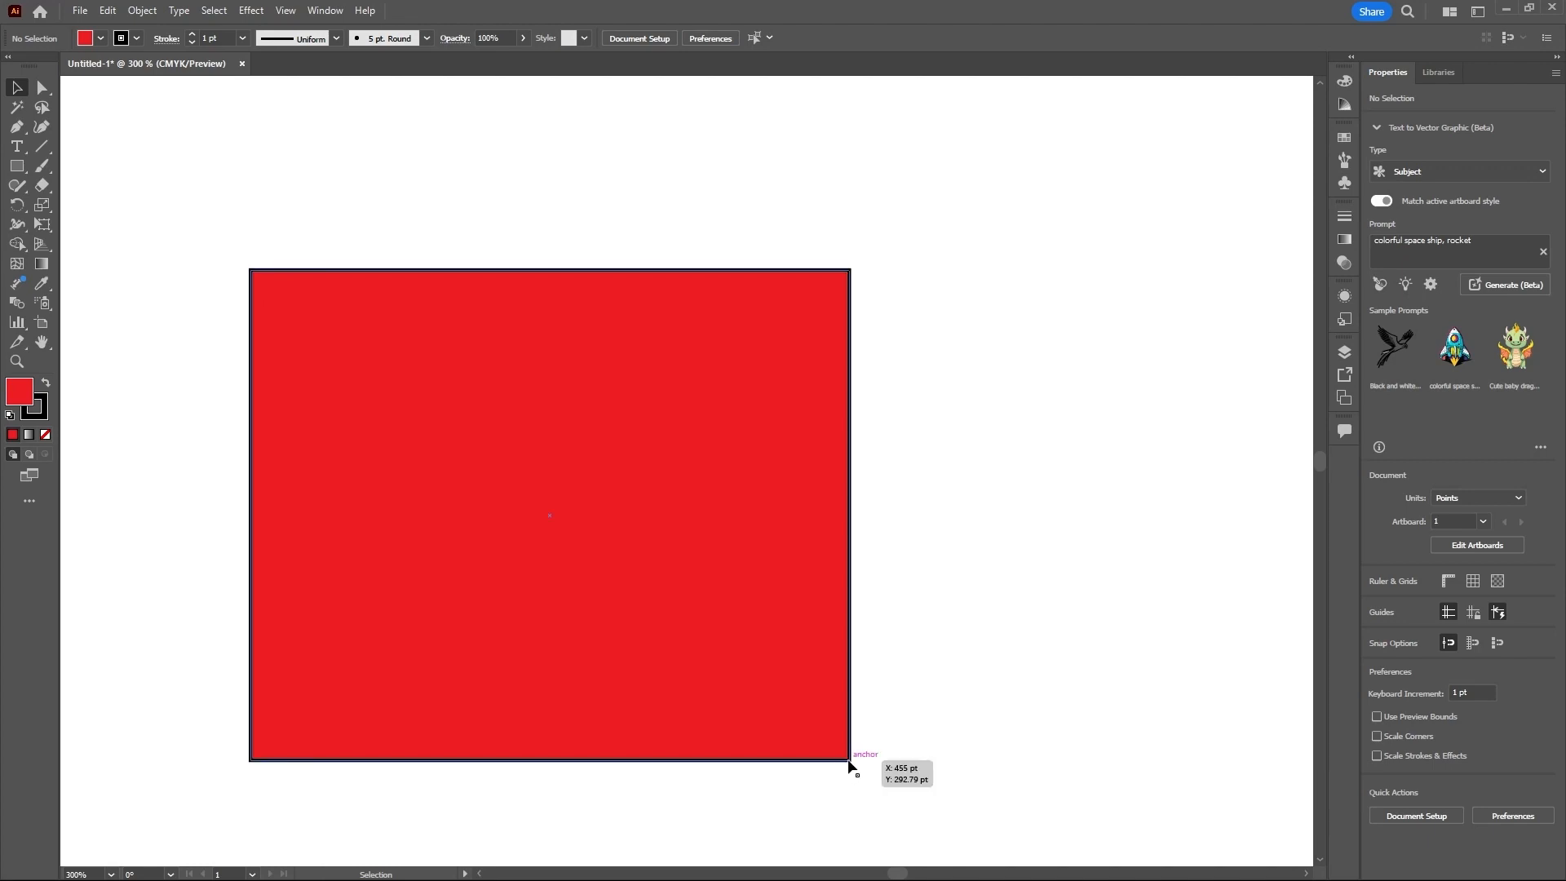
drag(850, 278, 850, 275)
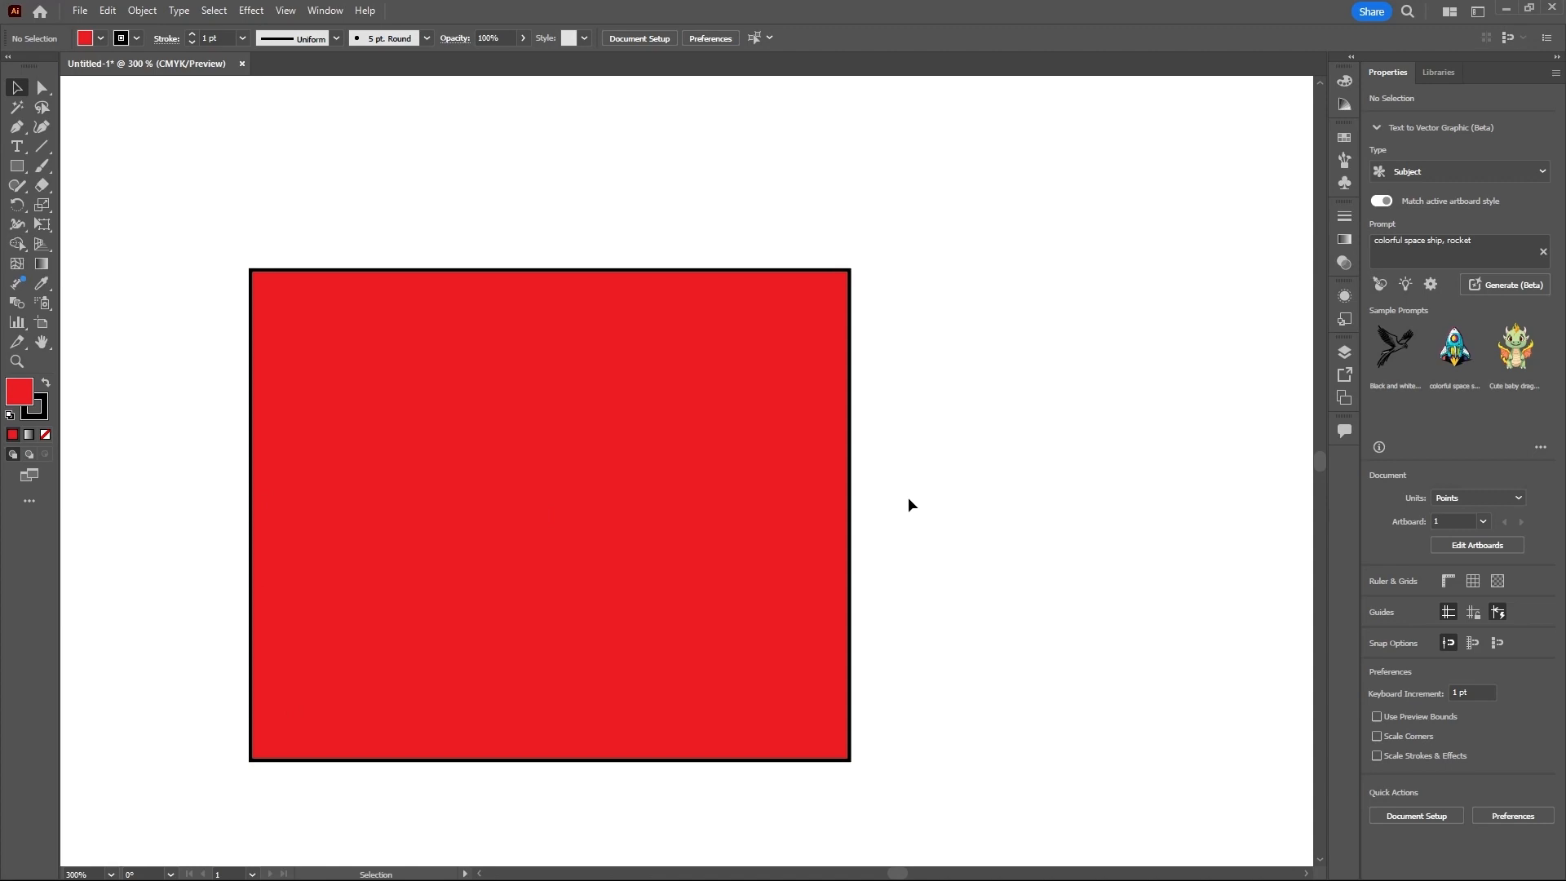
click(736, 325)
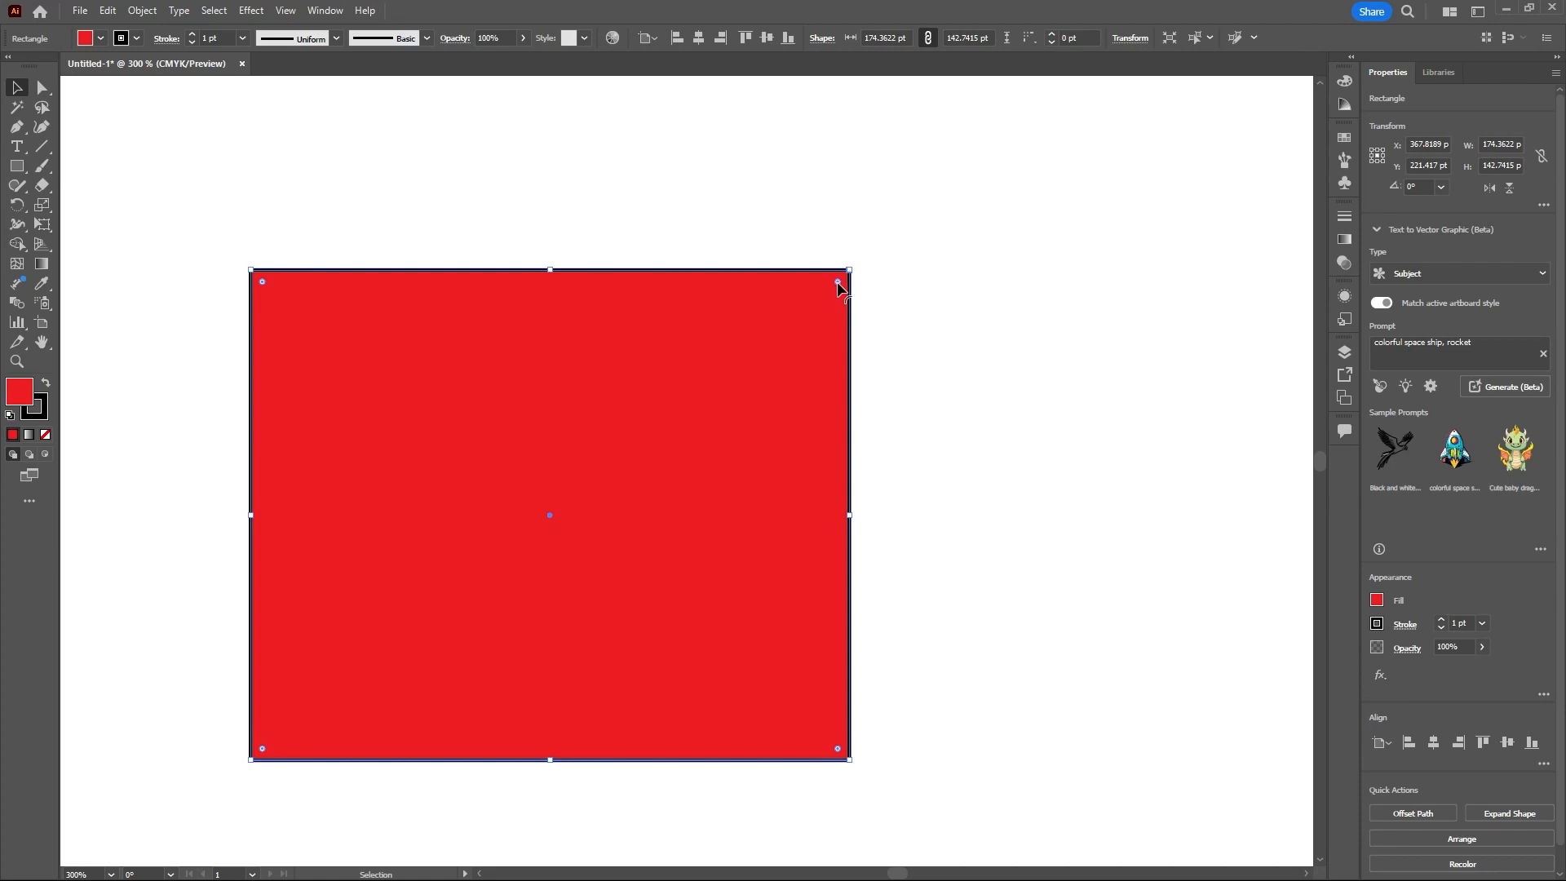
drag(837, 282, 509, 473)
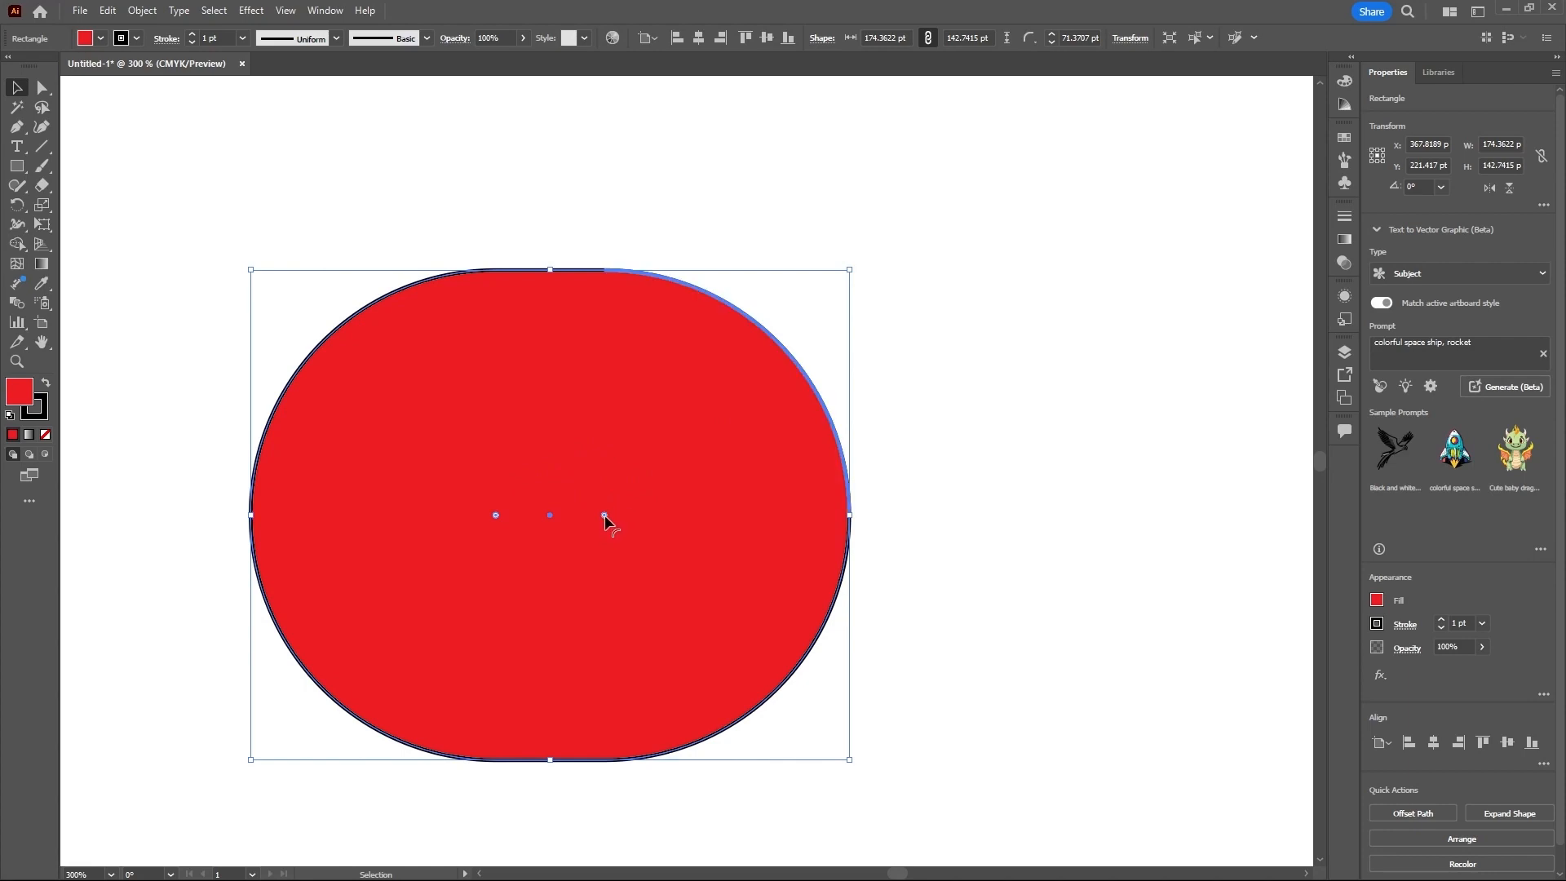
drag(604, 515, 783, 420)
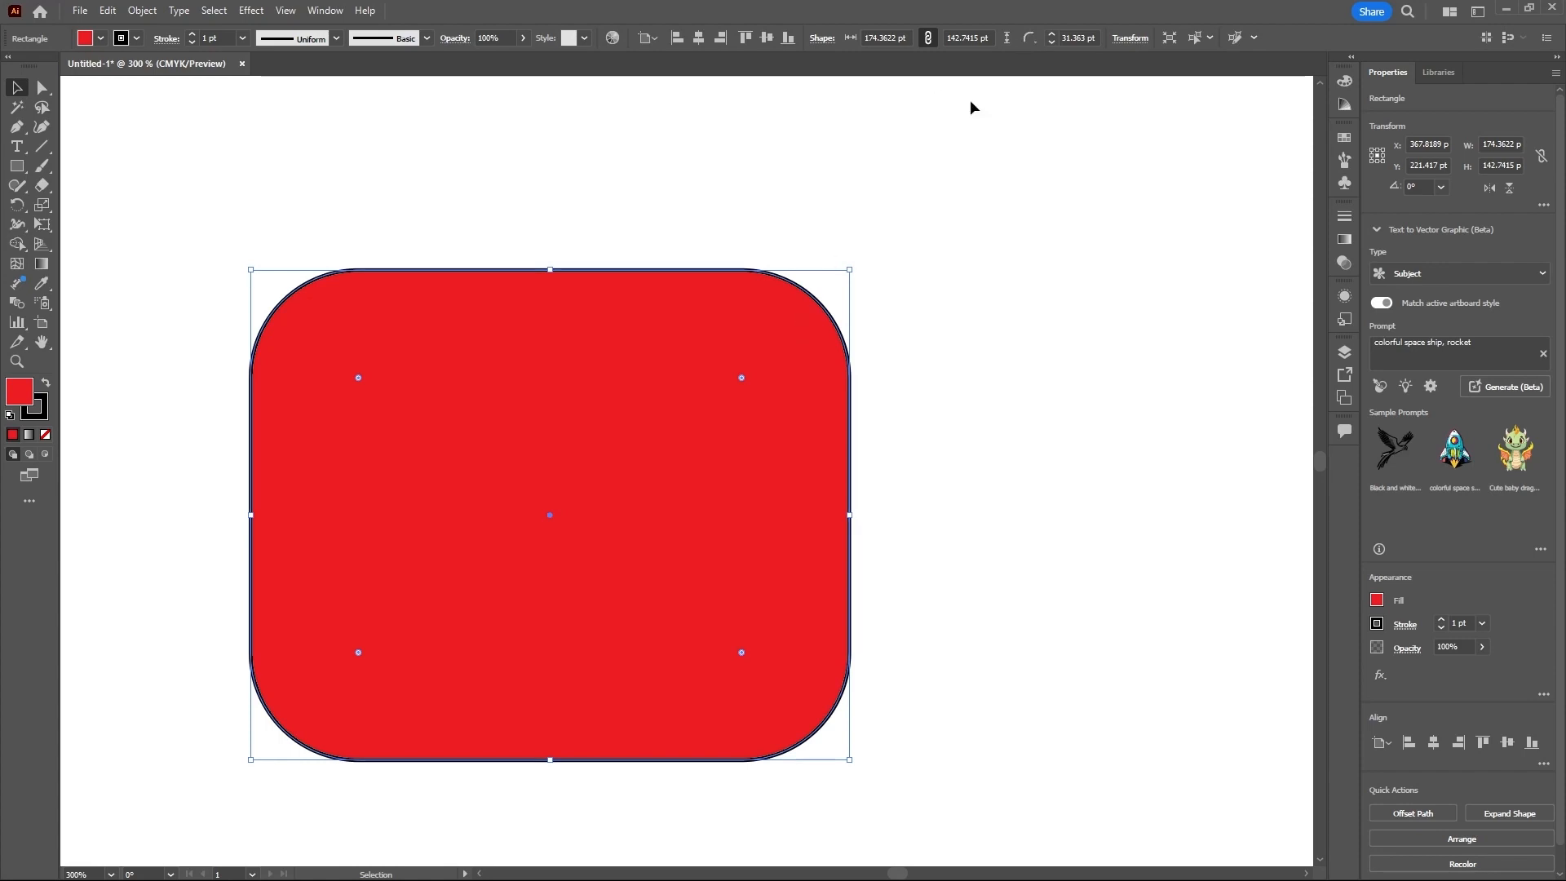
Step: Cycle the rectangle's corner type through Inverted Round and Chamfer and back to Round
click(1029, 38)
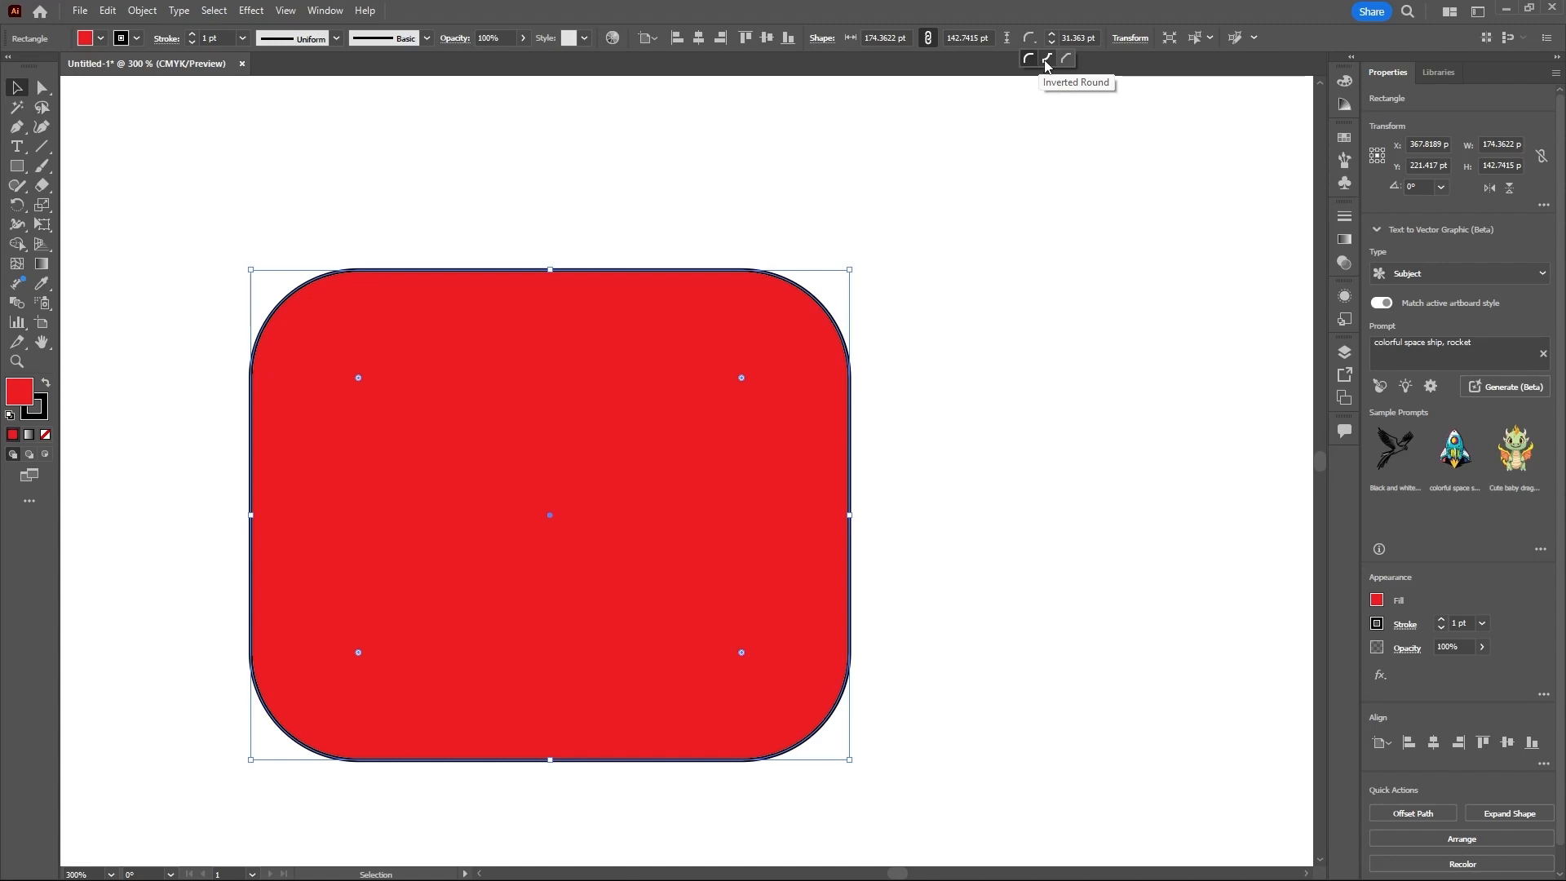
click(1047, 62)
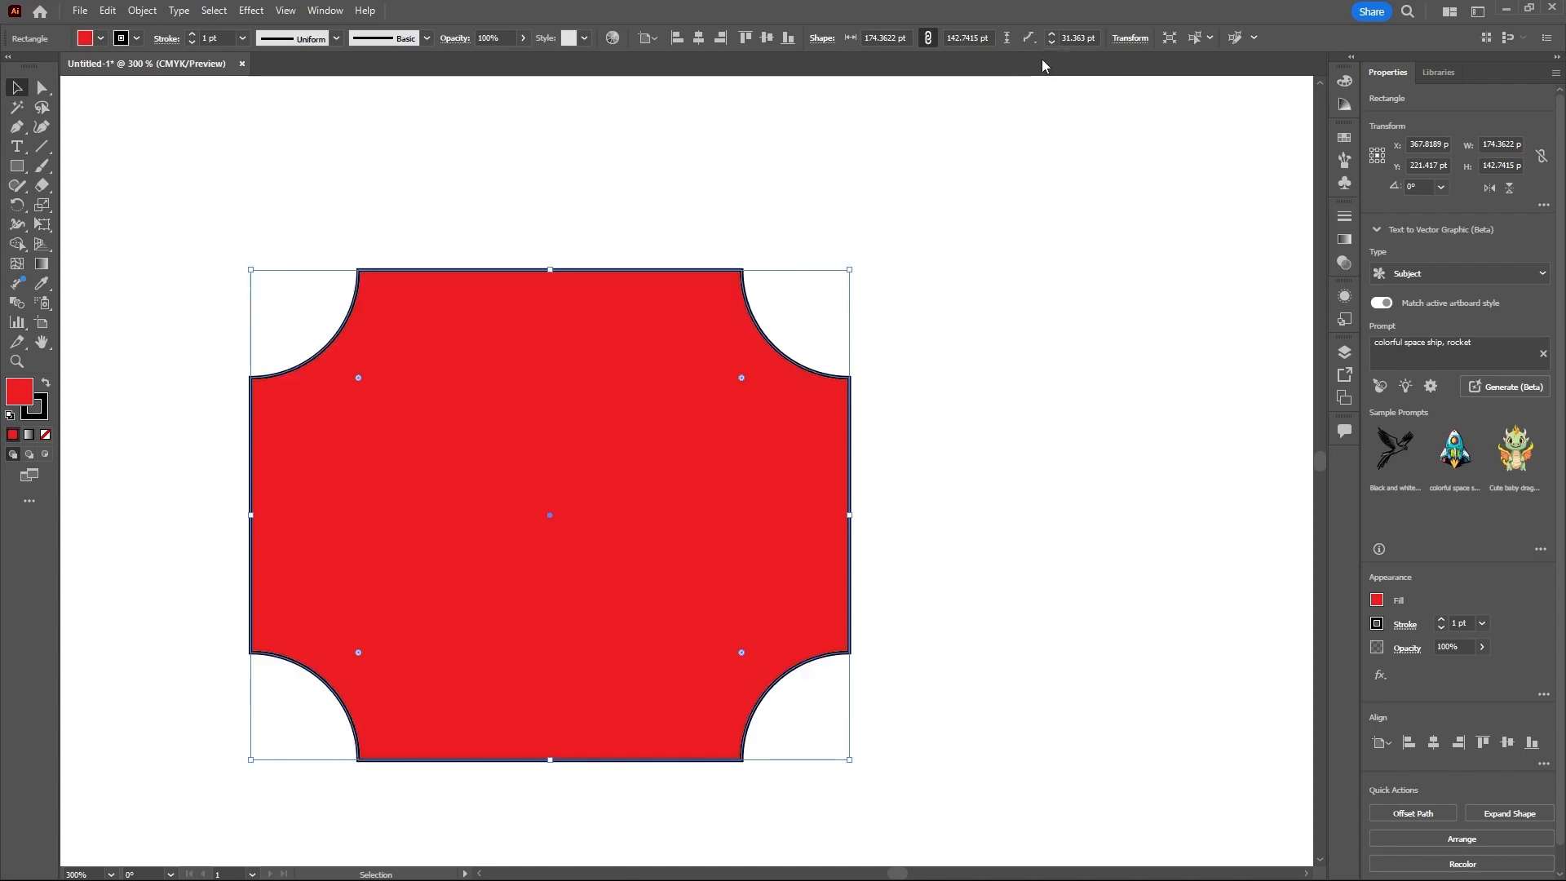
click(1036, 41)
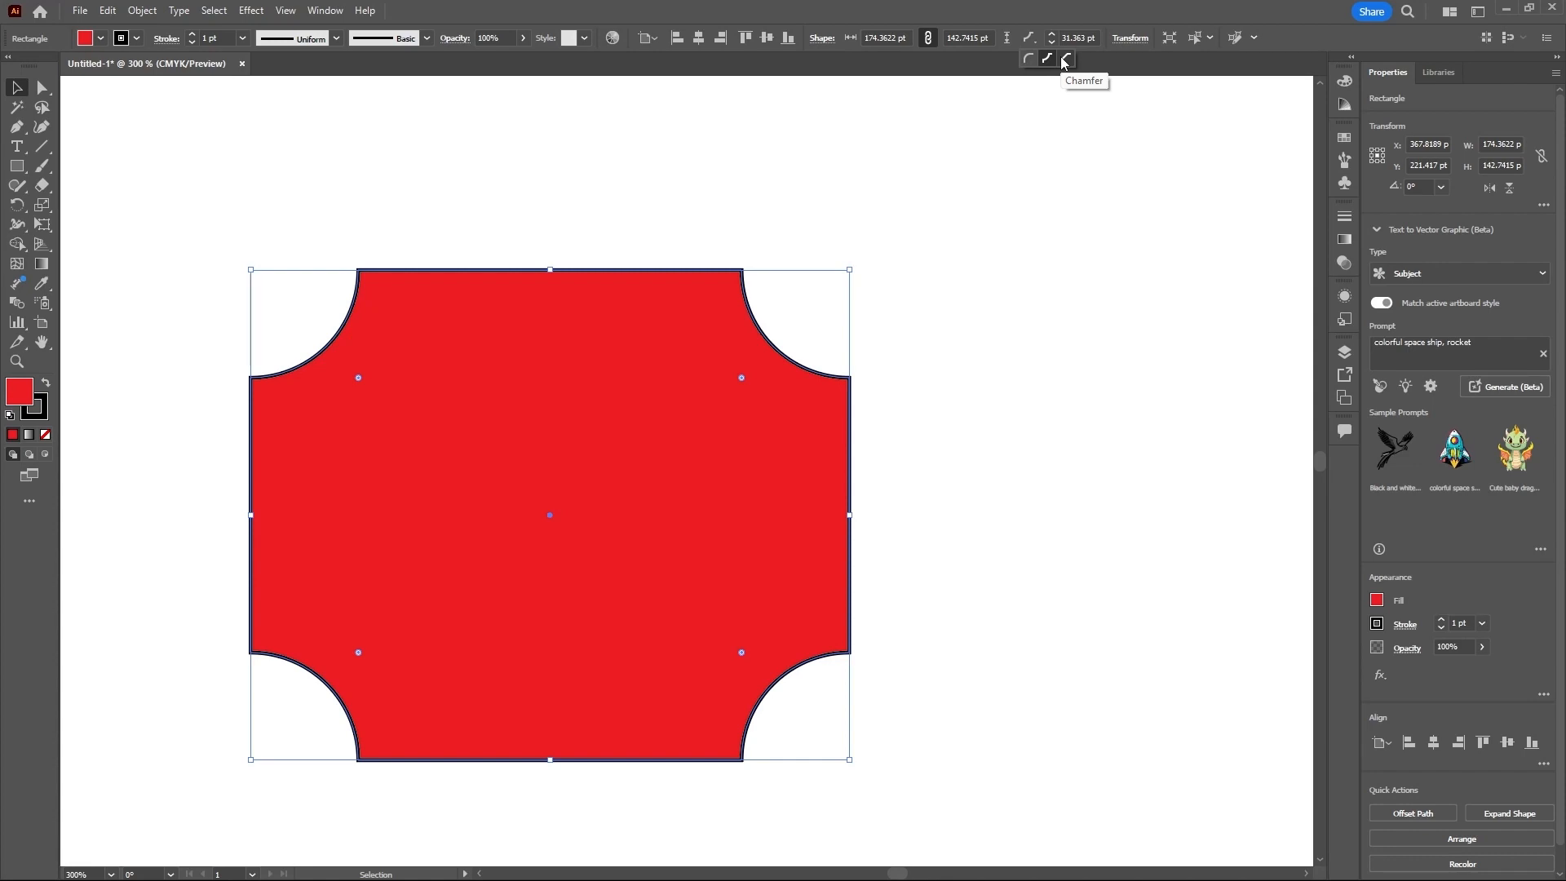
click(1065, 59)
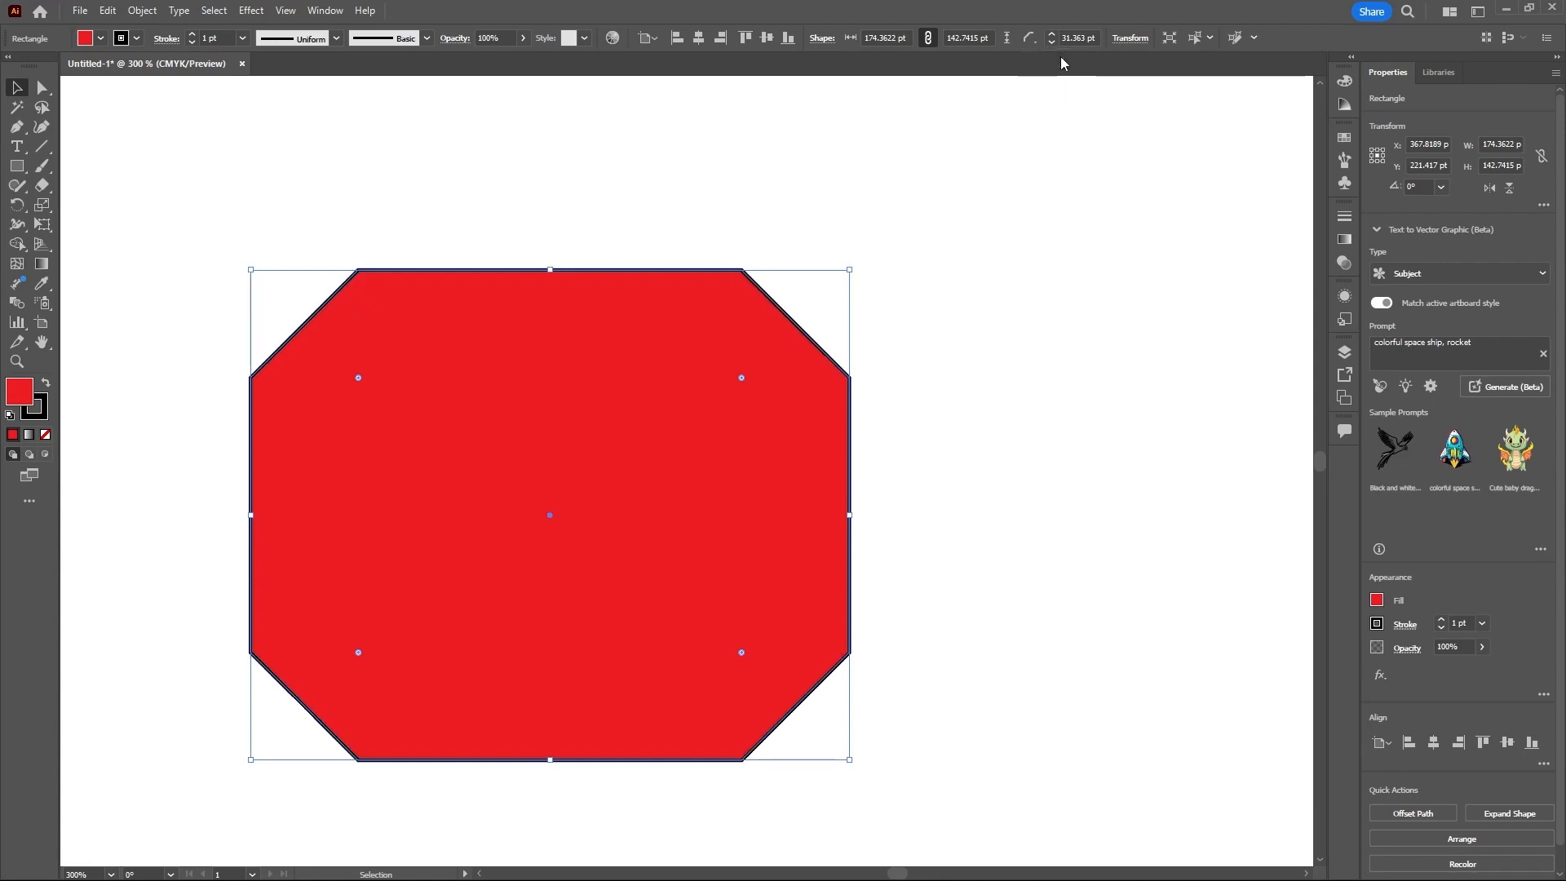
click(1031, 40)
click(1030, 58)
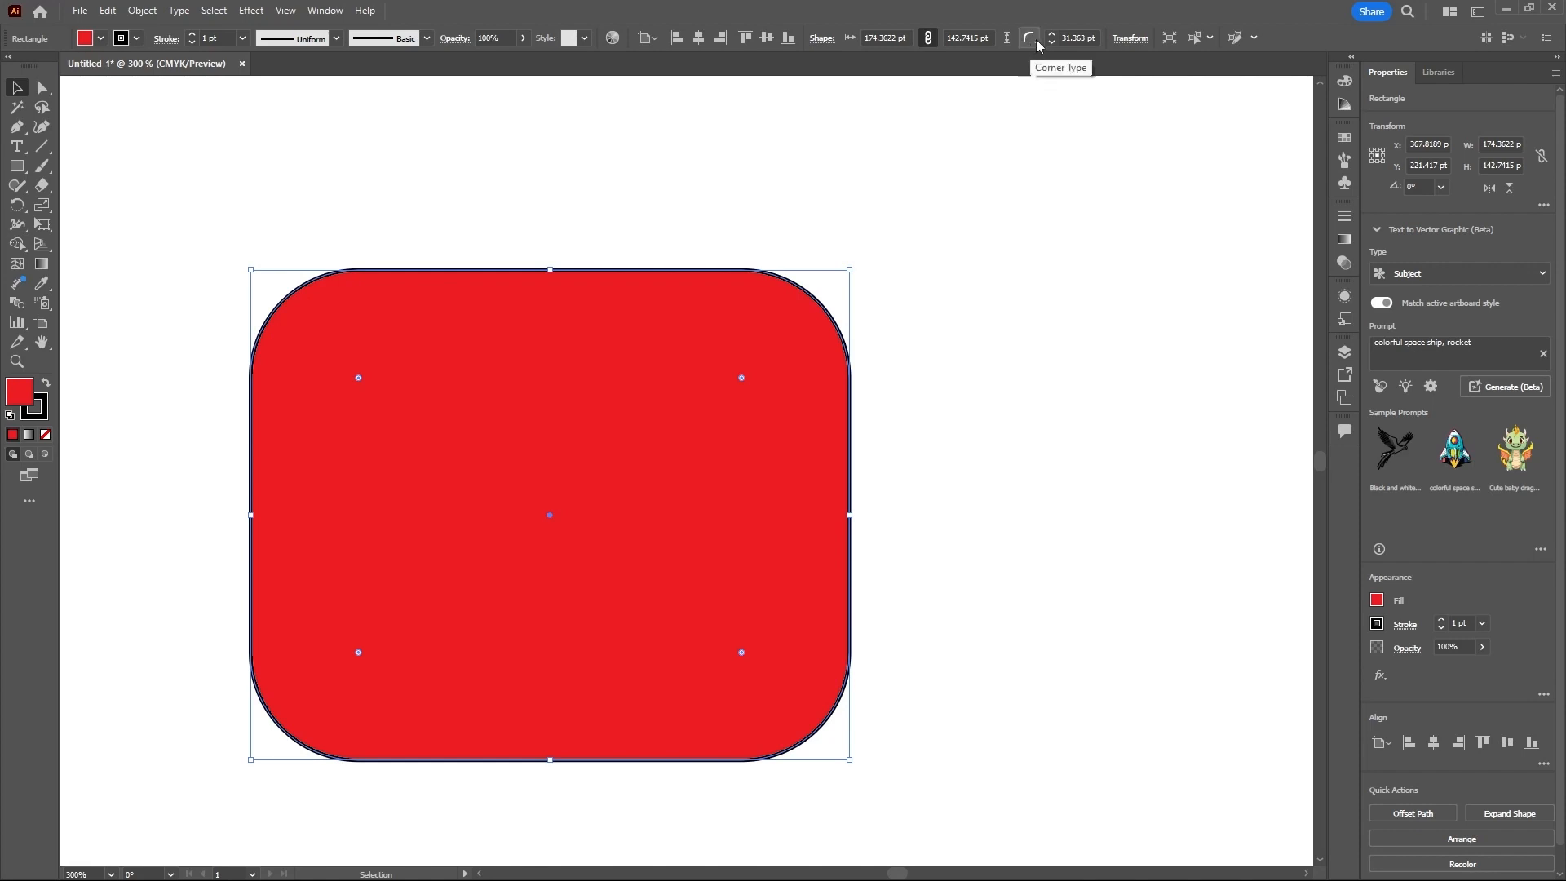
Step: Lower the rectangle's corner radius to 24 pt and bring it down to 0 pt for square corners
drag(1052, 32, 1050, 42)
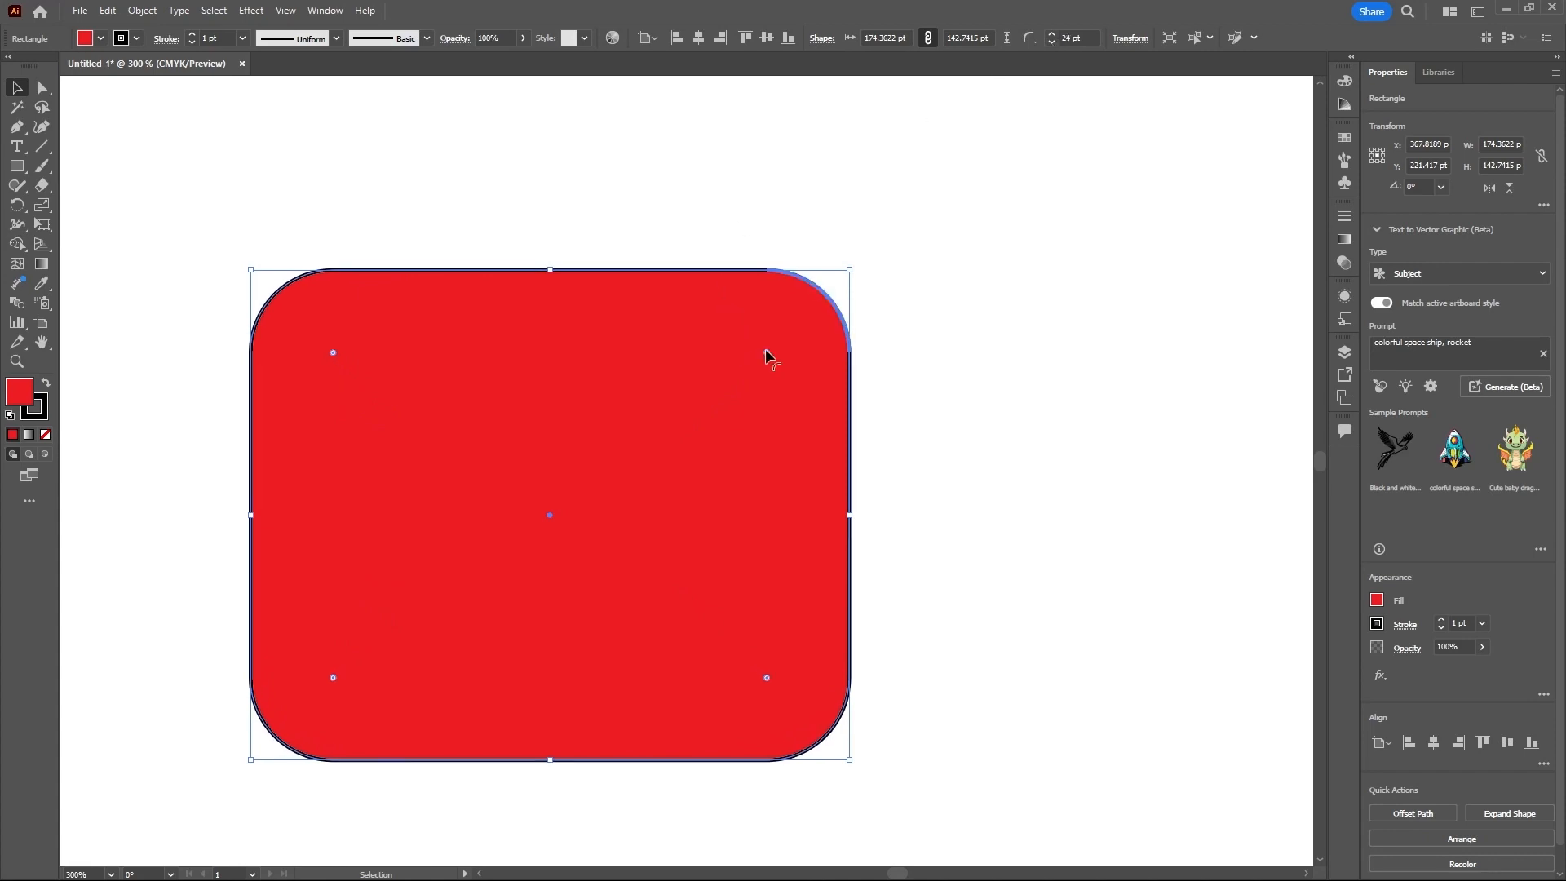
drag(760, 359, 854, 247)
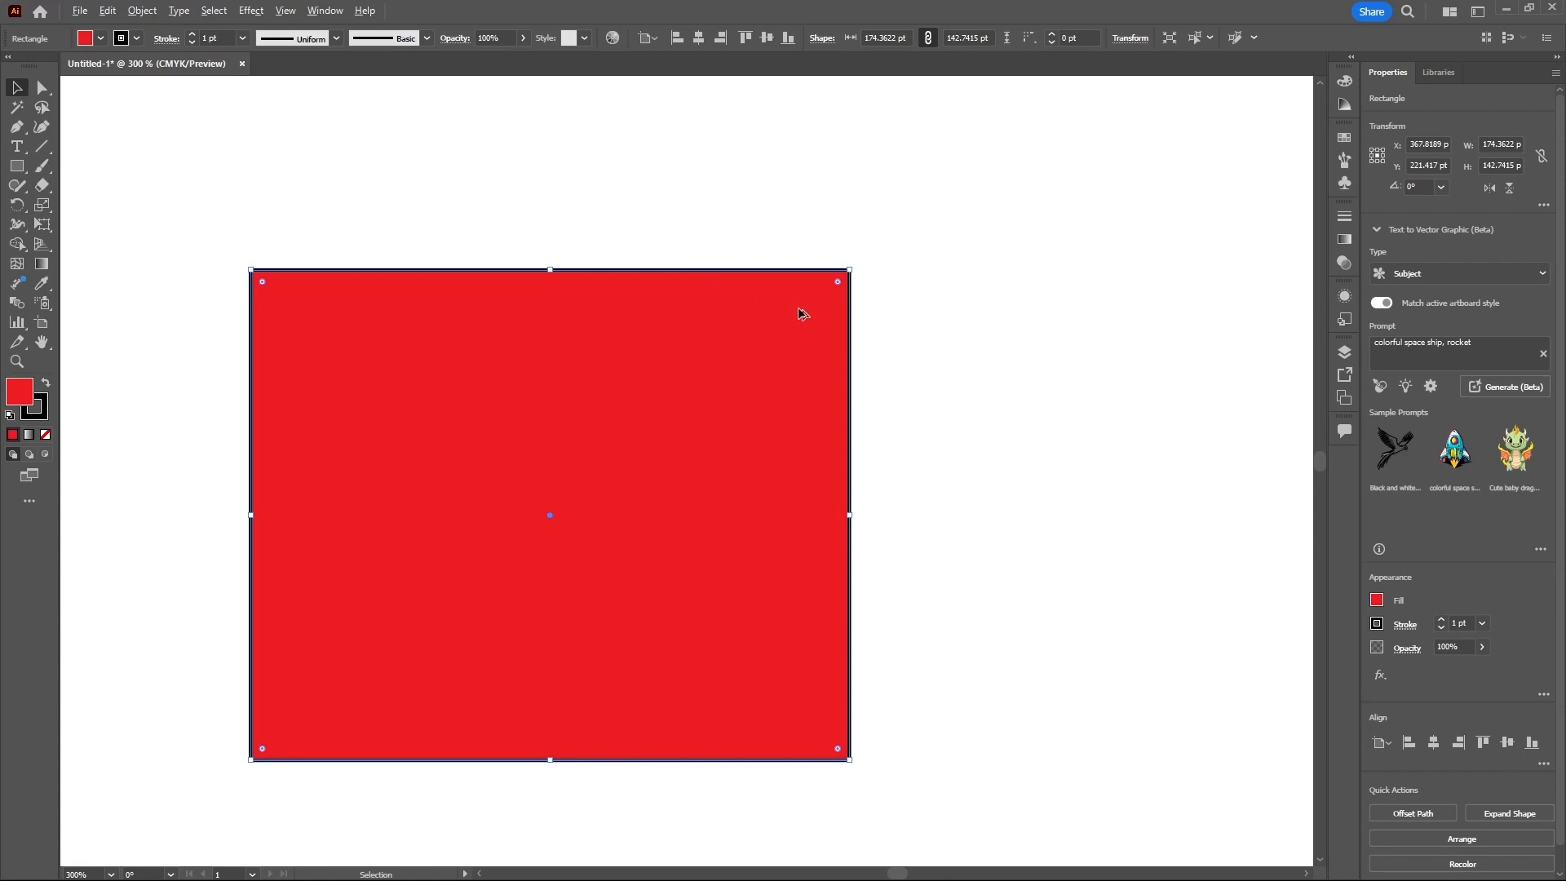
scroll(800, 319, down, 2)
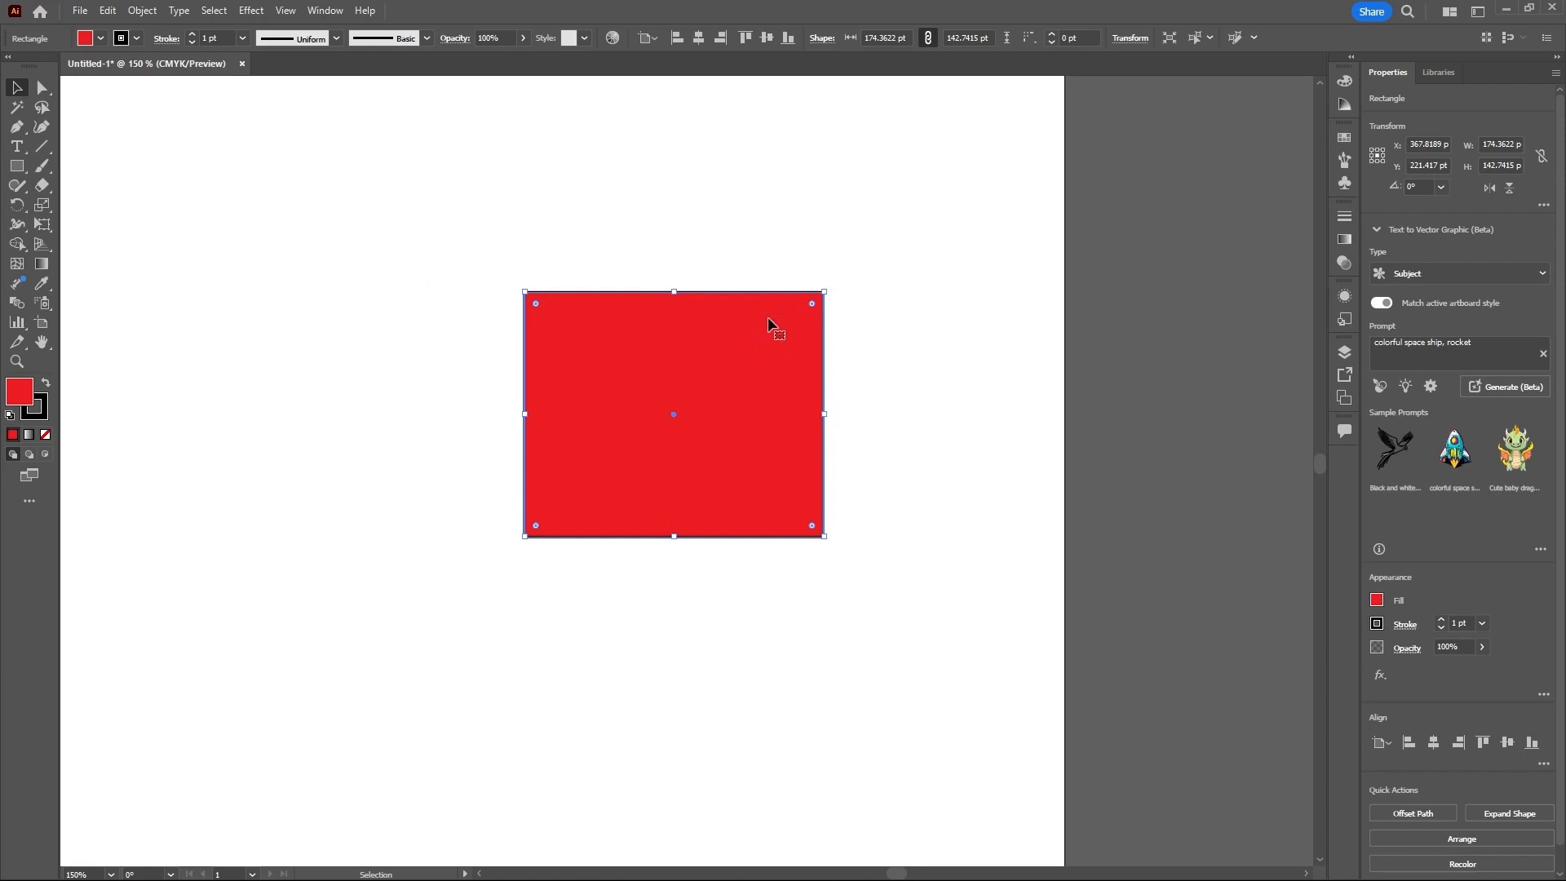
scroll(769, 325, down, 2)
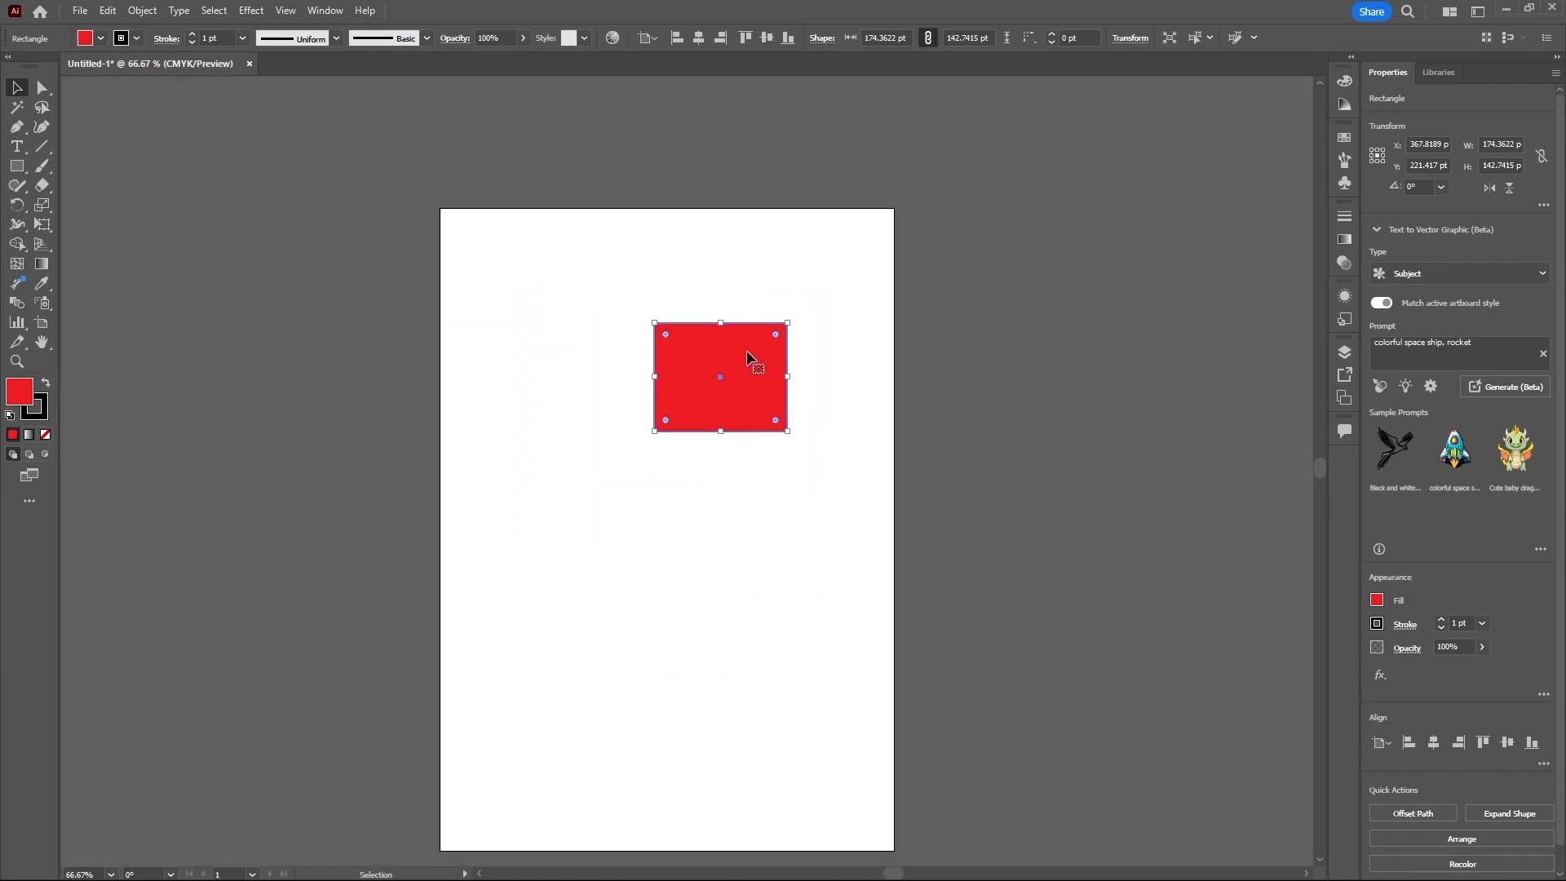
Step: Zoom in and out repeatedly around the red rectangle between 66.67% and 200%, finishing at 150%
scroll(738, 353, up, 2)
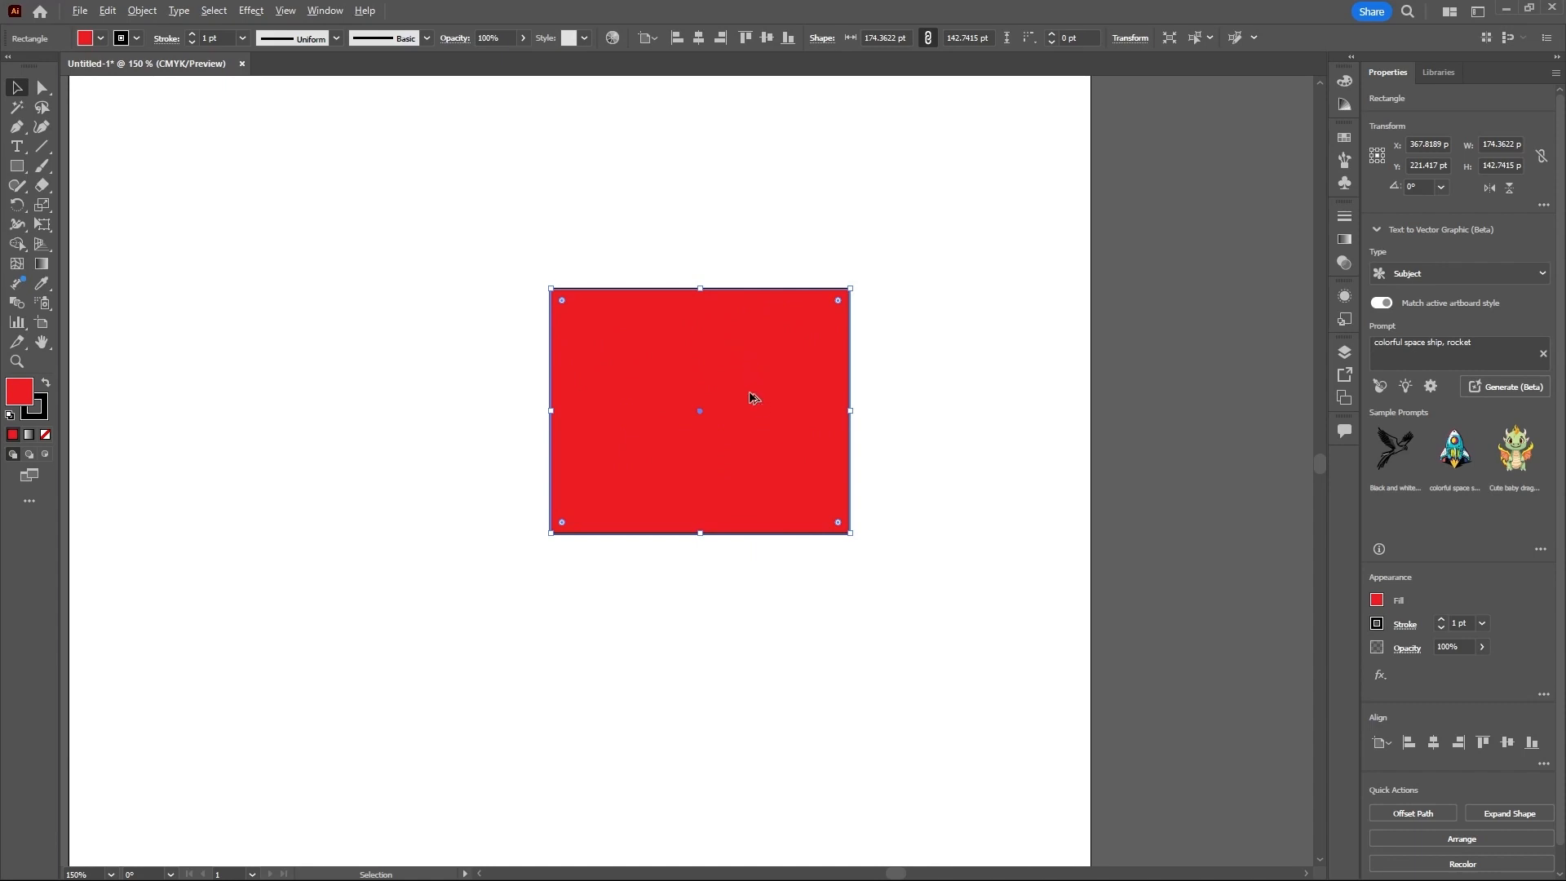
scroll(750, 396, down, 2)
scroll(751, 397, up, 3)
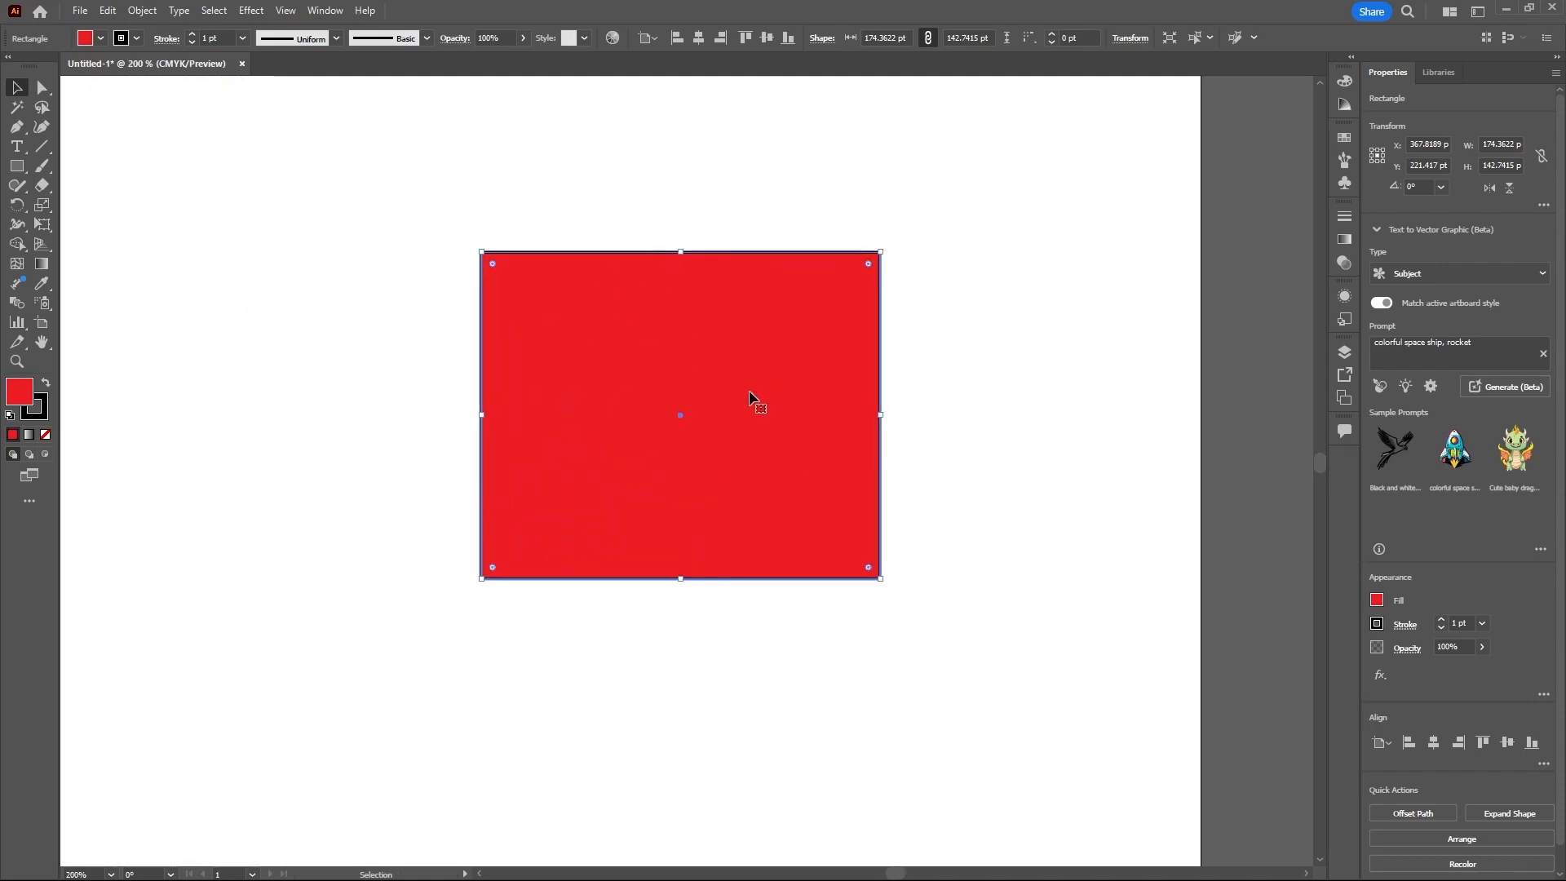
scroll(766, 375, up, 2)
scroll(766, 383, down, 3)
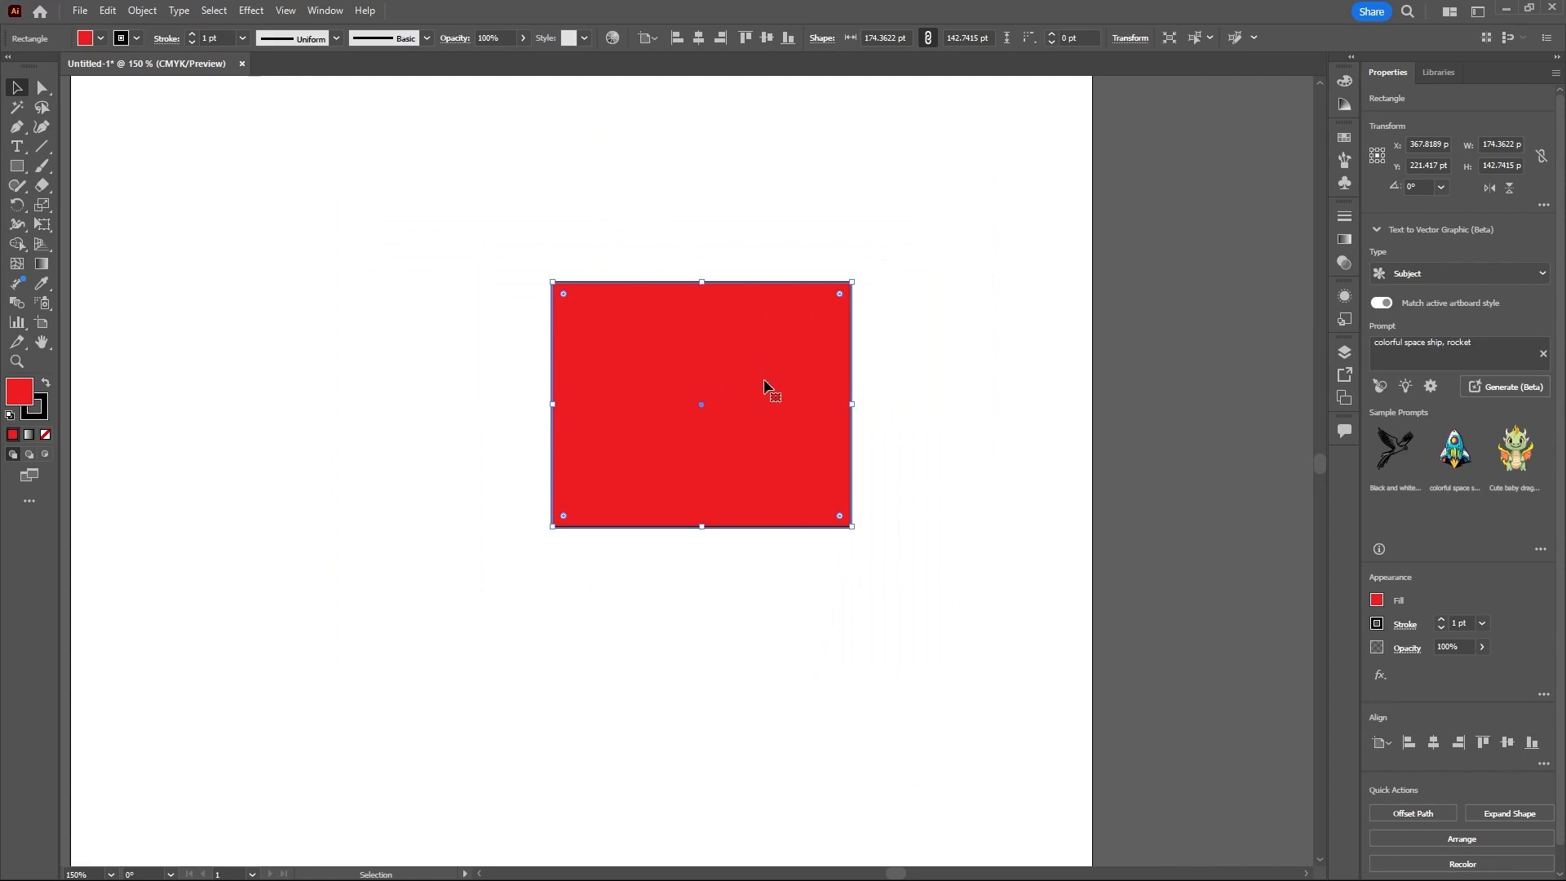
scroll(767, 385, down, 1)
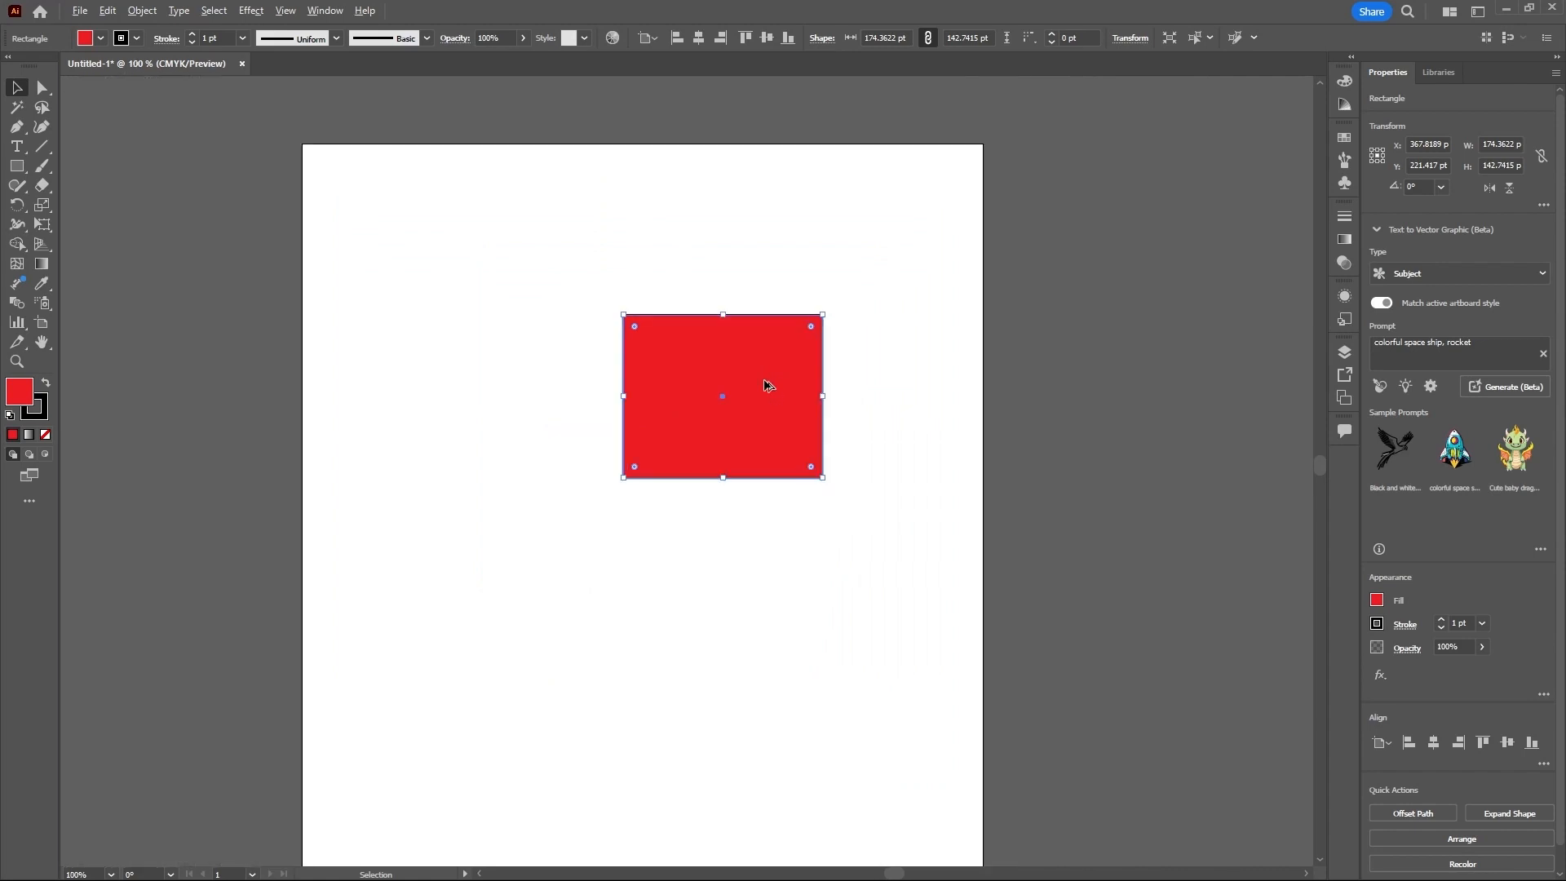
scroll(767, 385, up, 1)
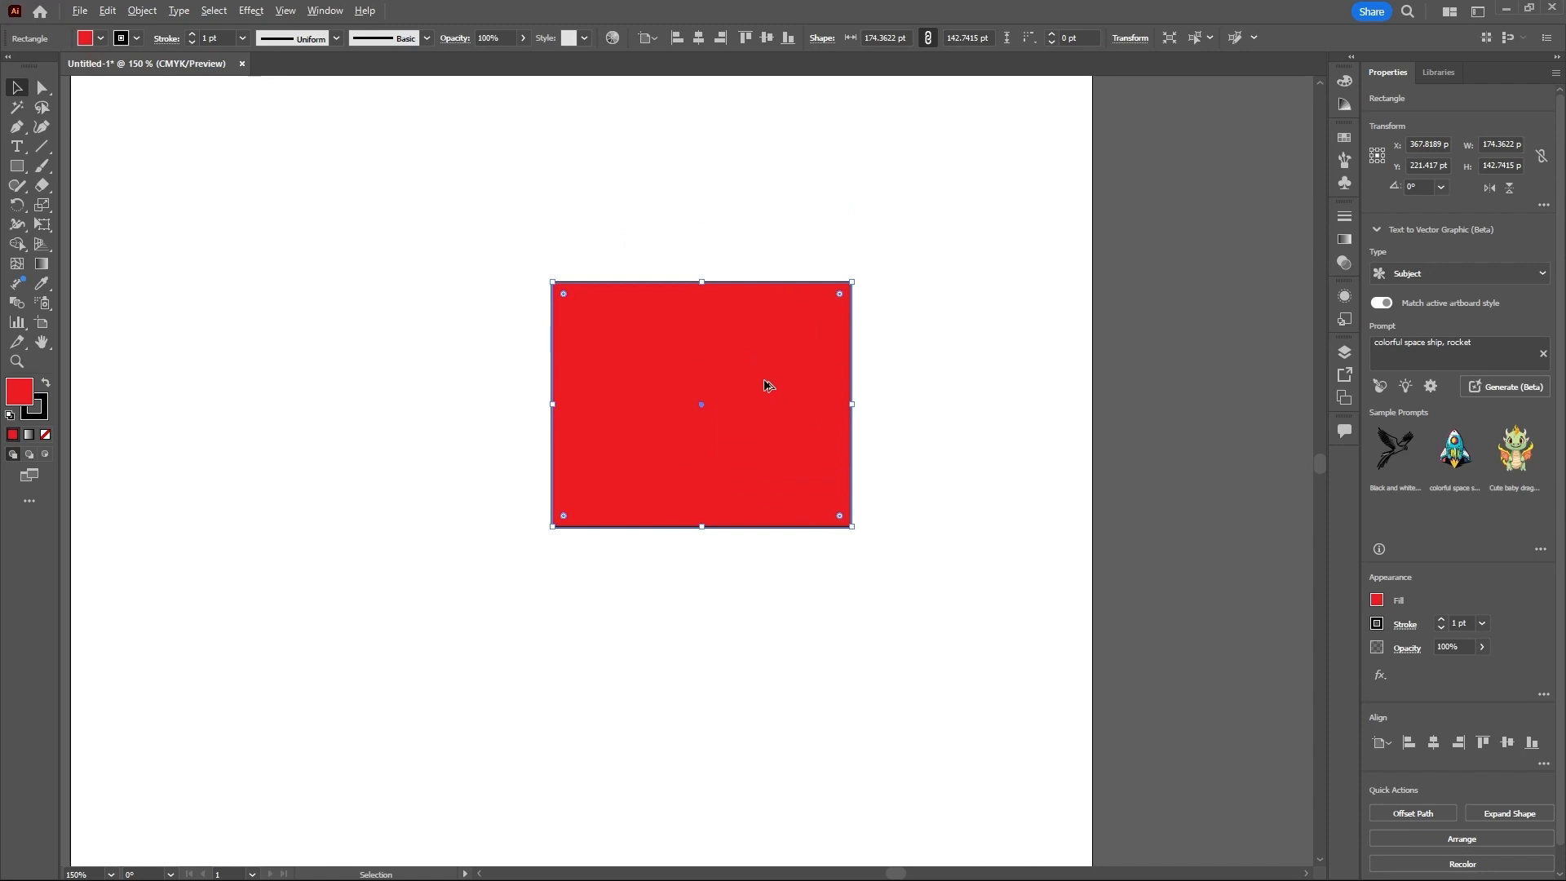
scroll(767, 385, up, 1)
scroll(767, 385, down, 1)
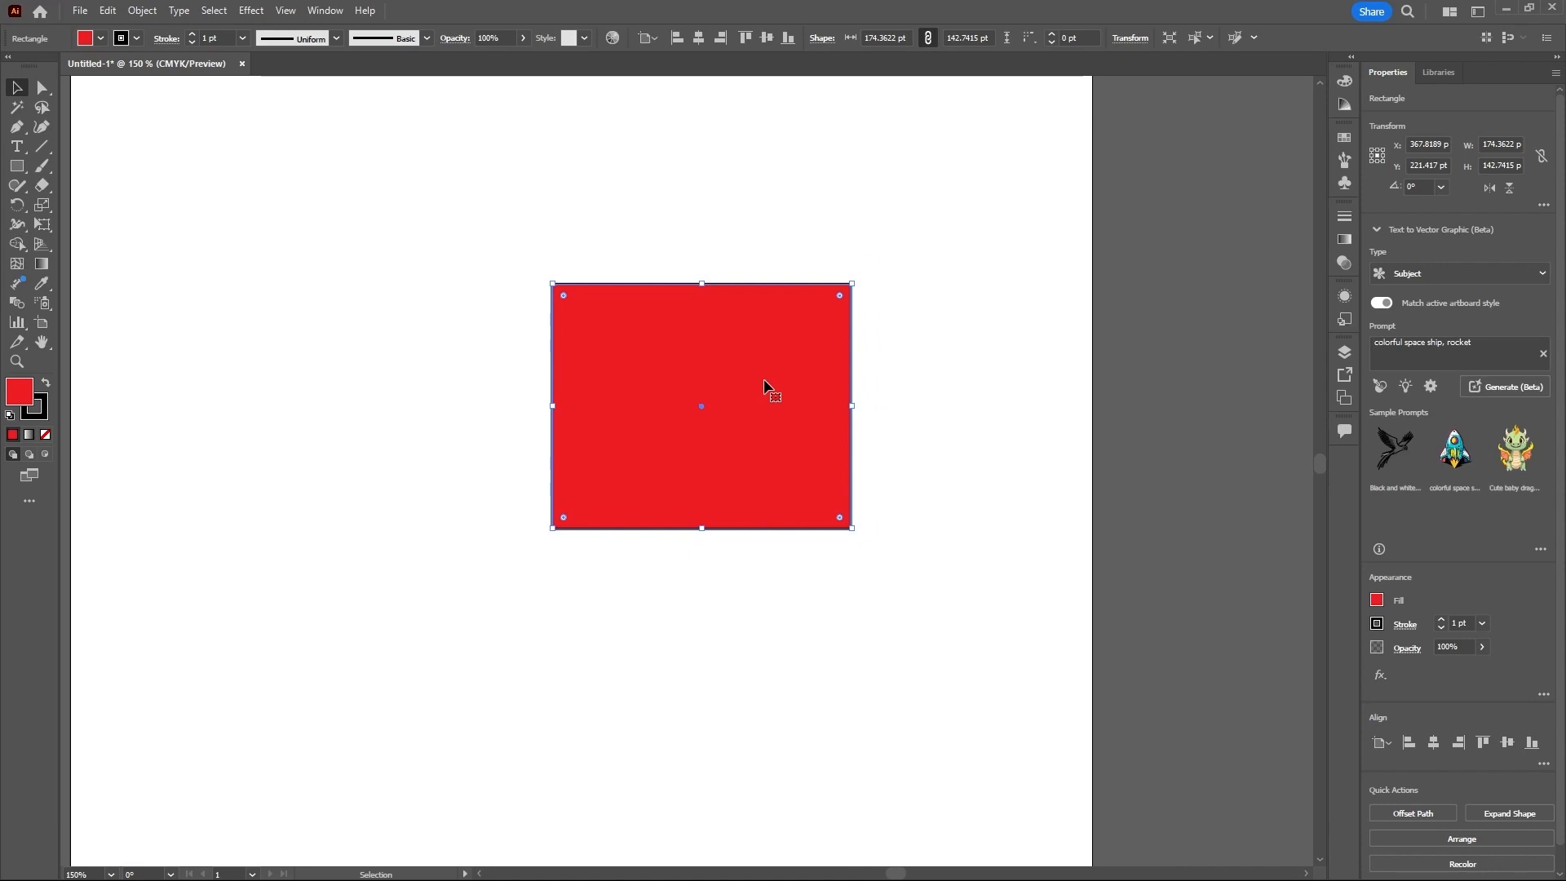
Step: Zoom the artboard out step by step to 25%, back in to 200%, and finish at 150%
key(ctrl+minus)
key(ctrl+minus)
key(ctrl+minus)
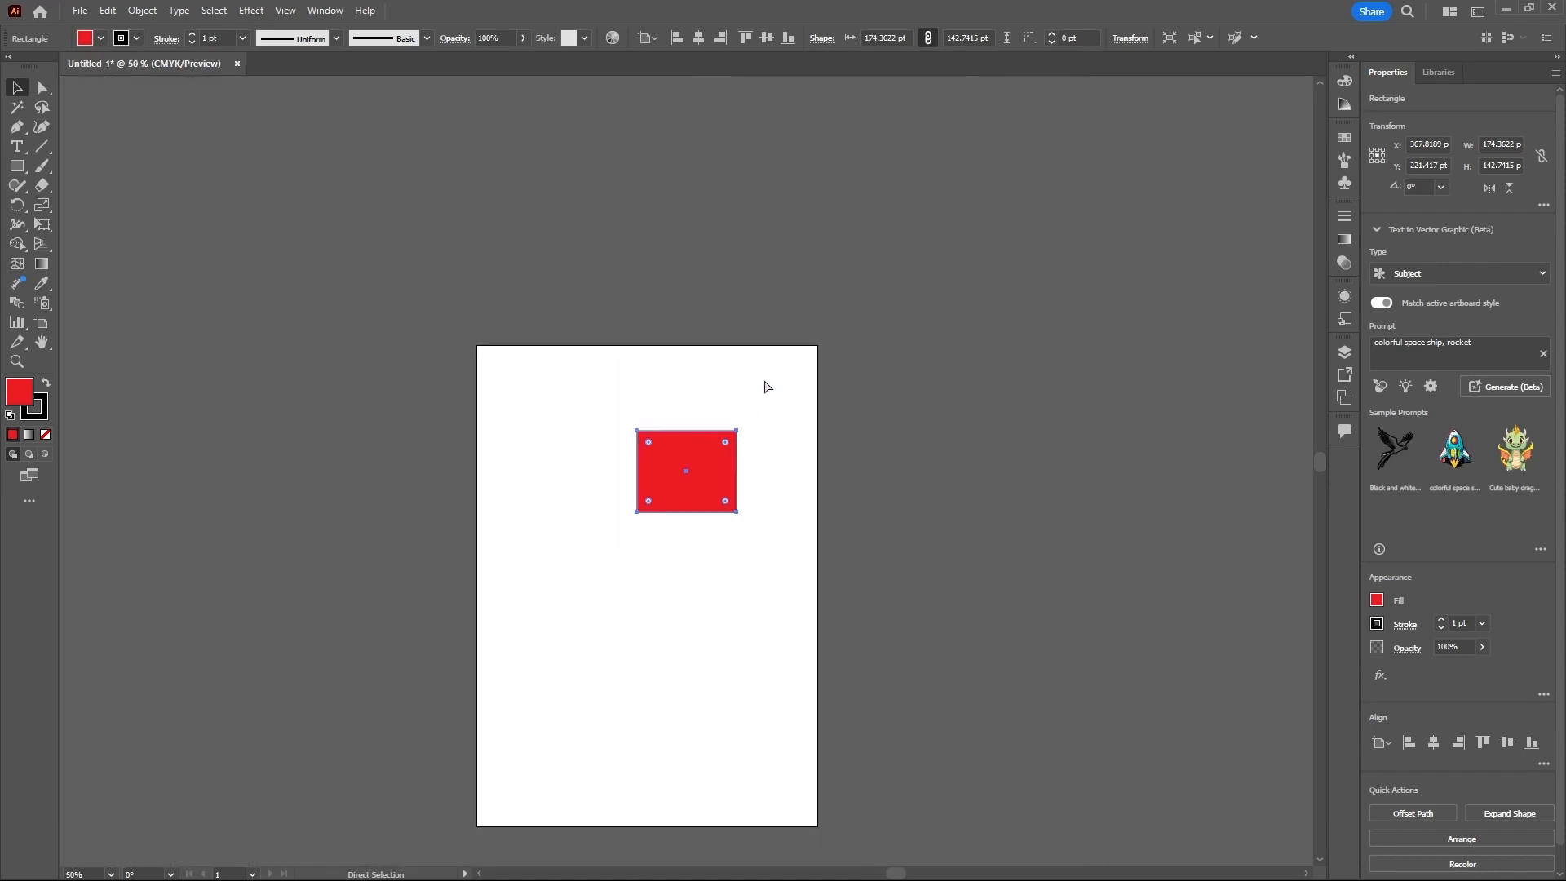
key(ctrl+minus)
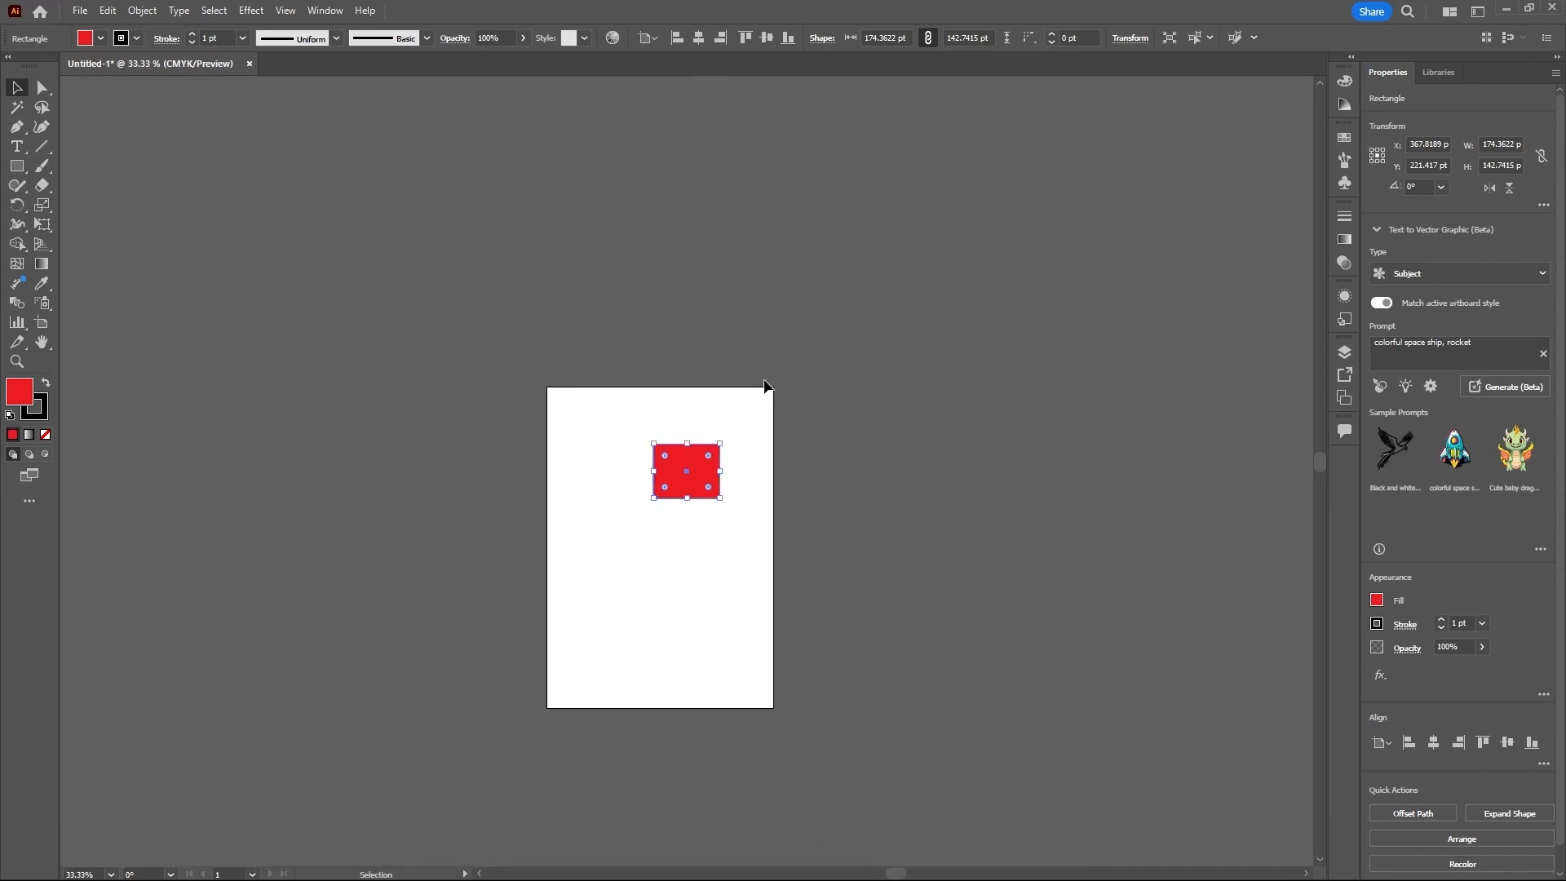
key(ctrl+minus)
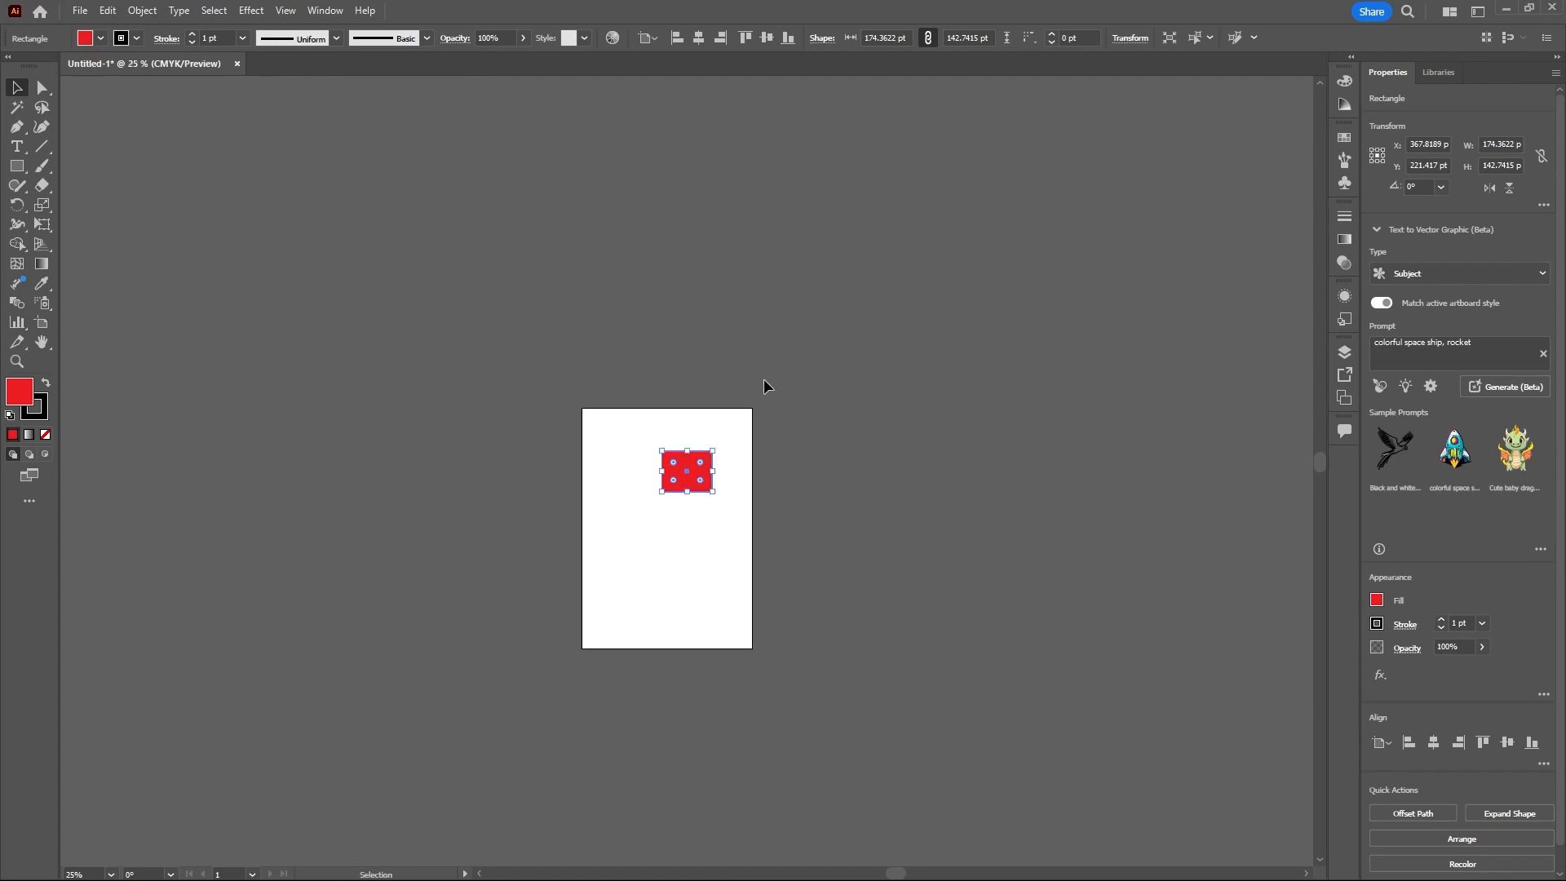
key(ctrl+plus)
key(ctrl+plus)
key(ctrl+plus)
key(ctrl+plus)
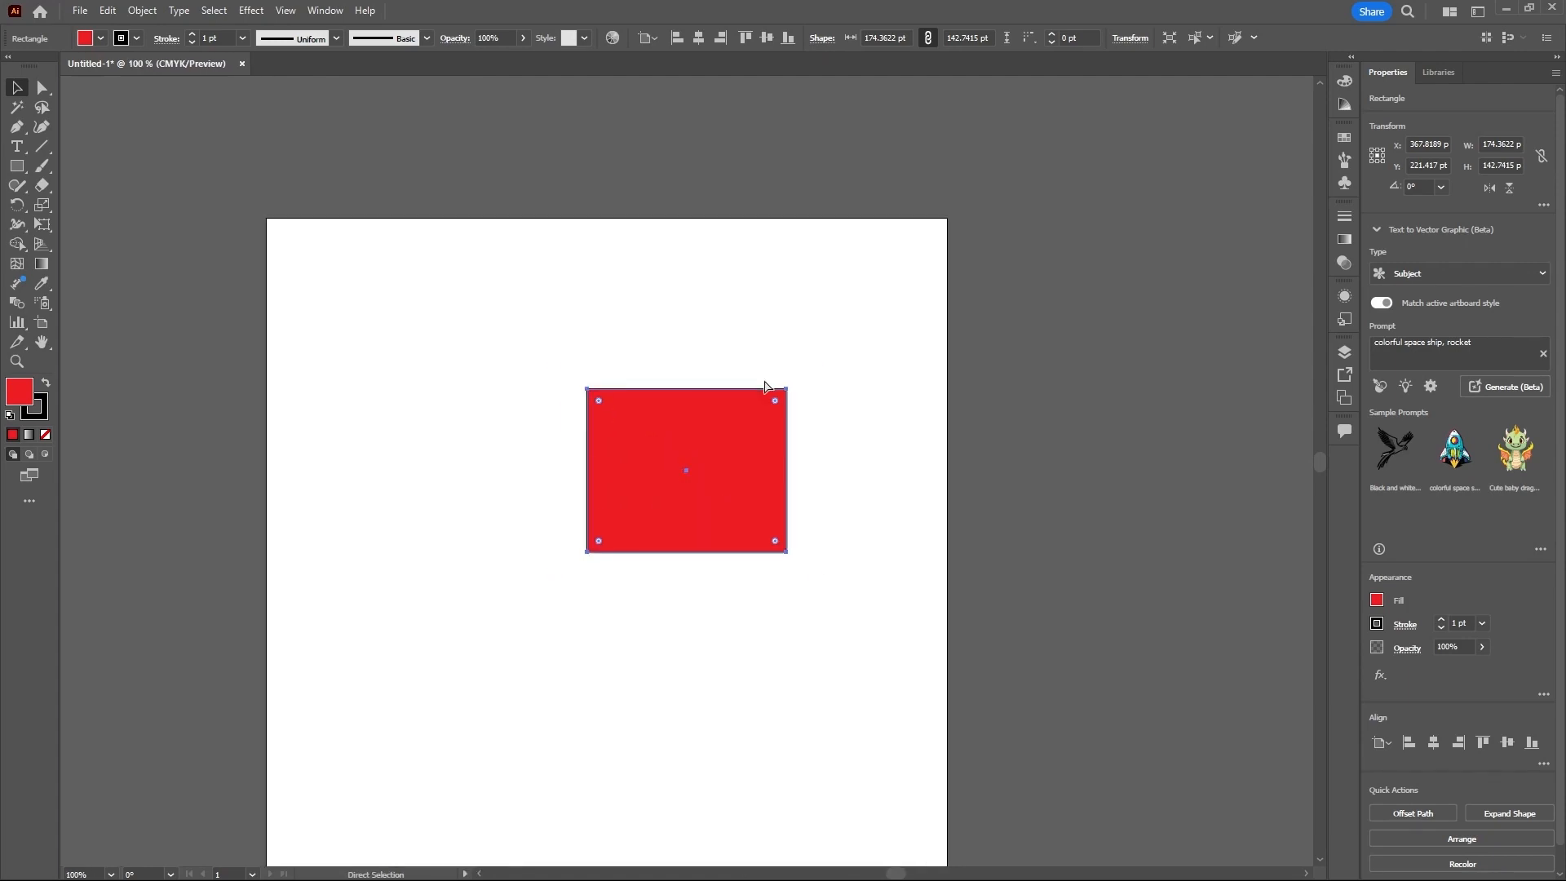
key(ctrl+plus)
key(ctrl+plus)
key(ctrl+minus)
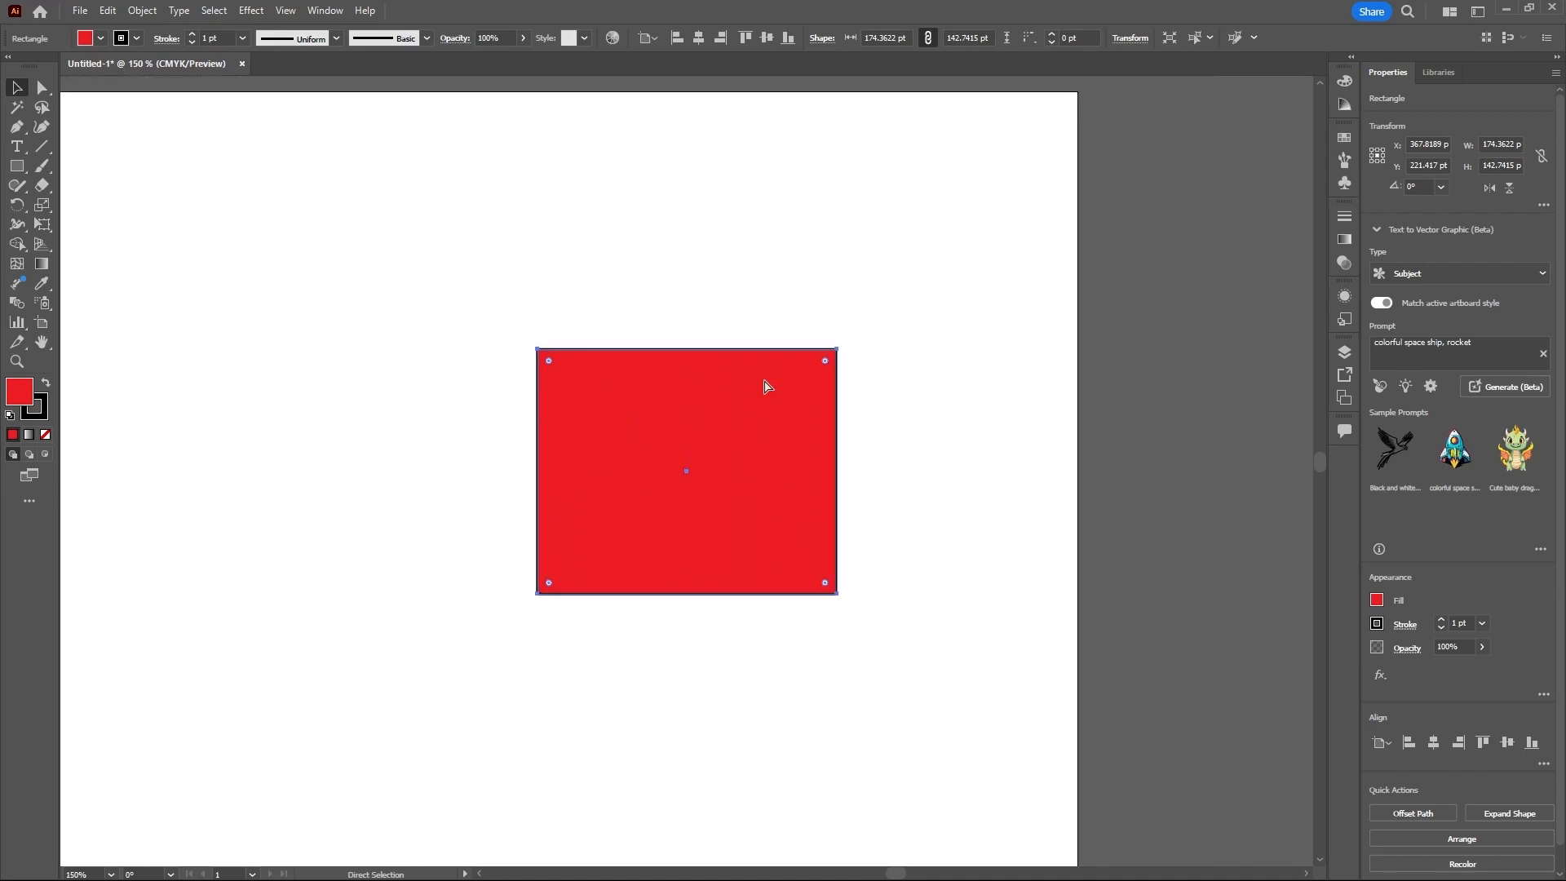
key(ctrl+minus)
key(ctrl+plus)
key(ctrl+plus)
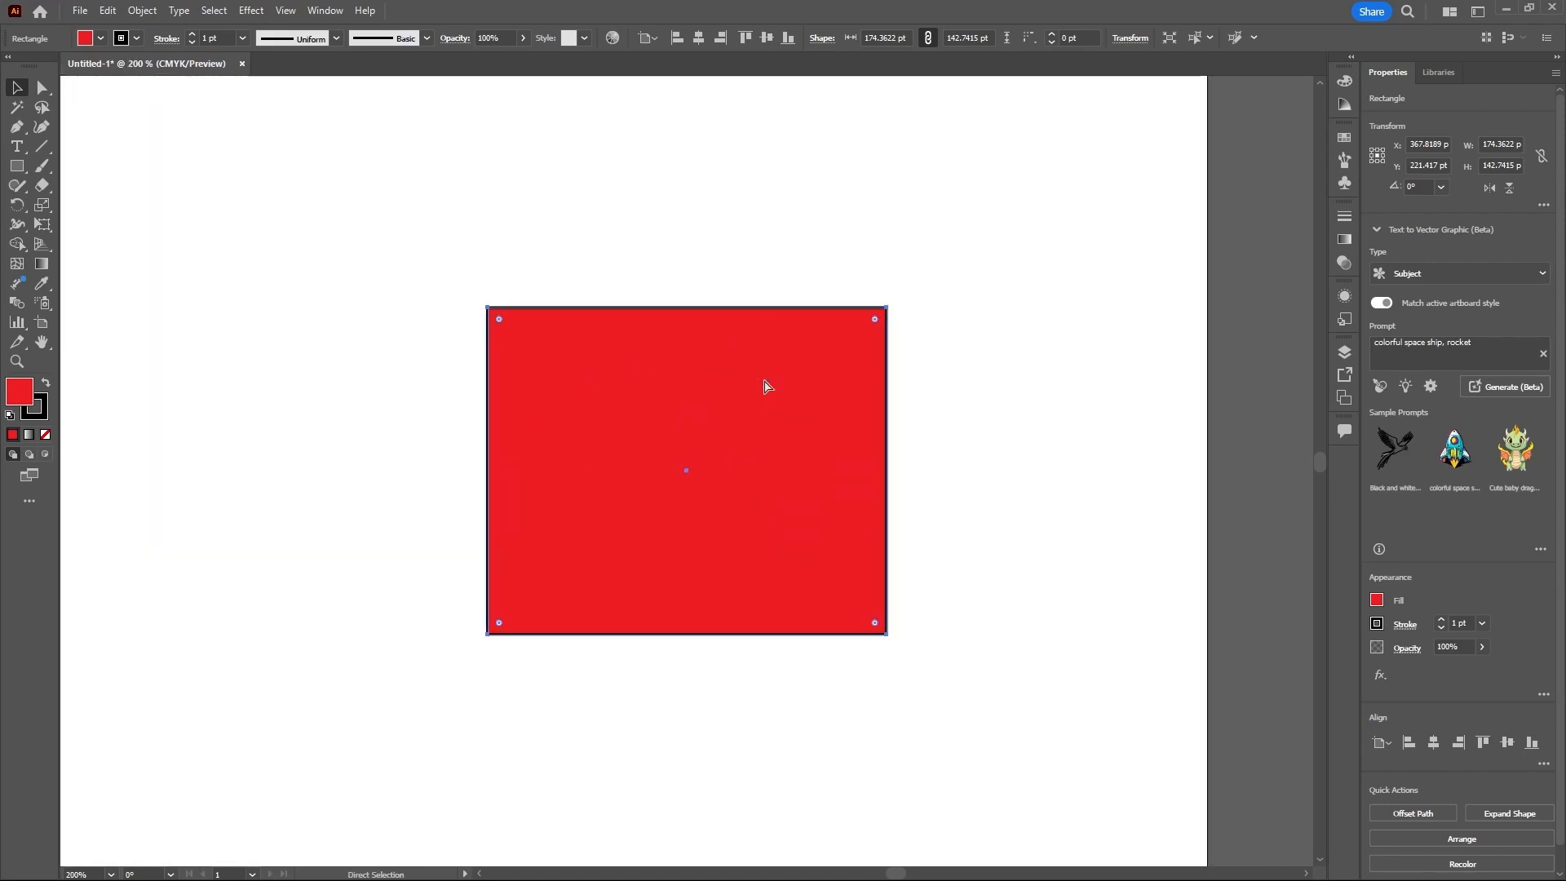
key(ctrl+minus)
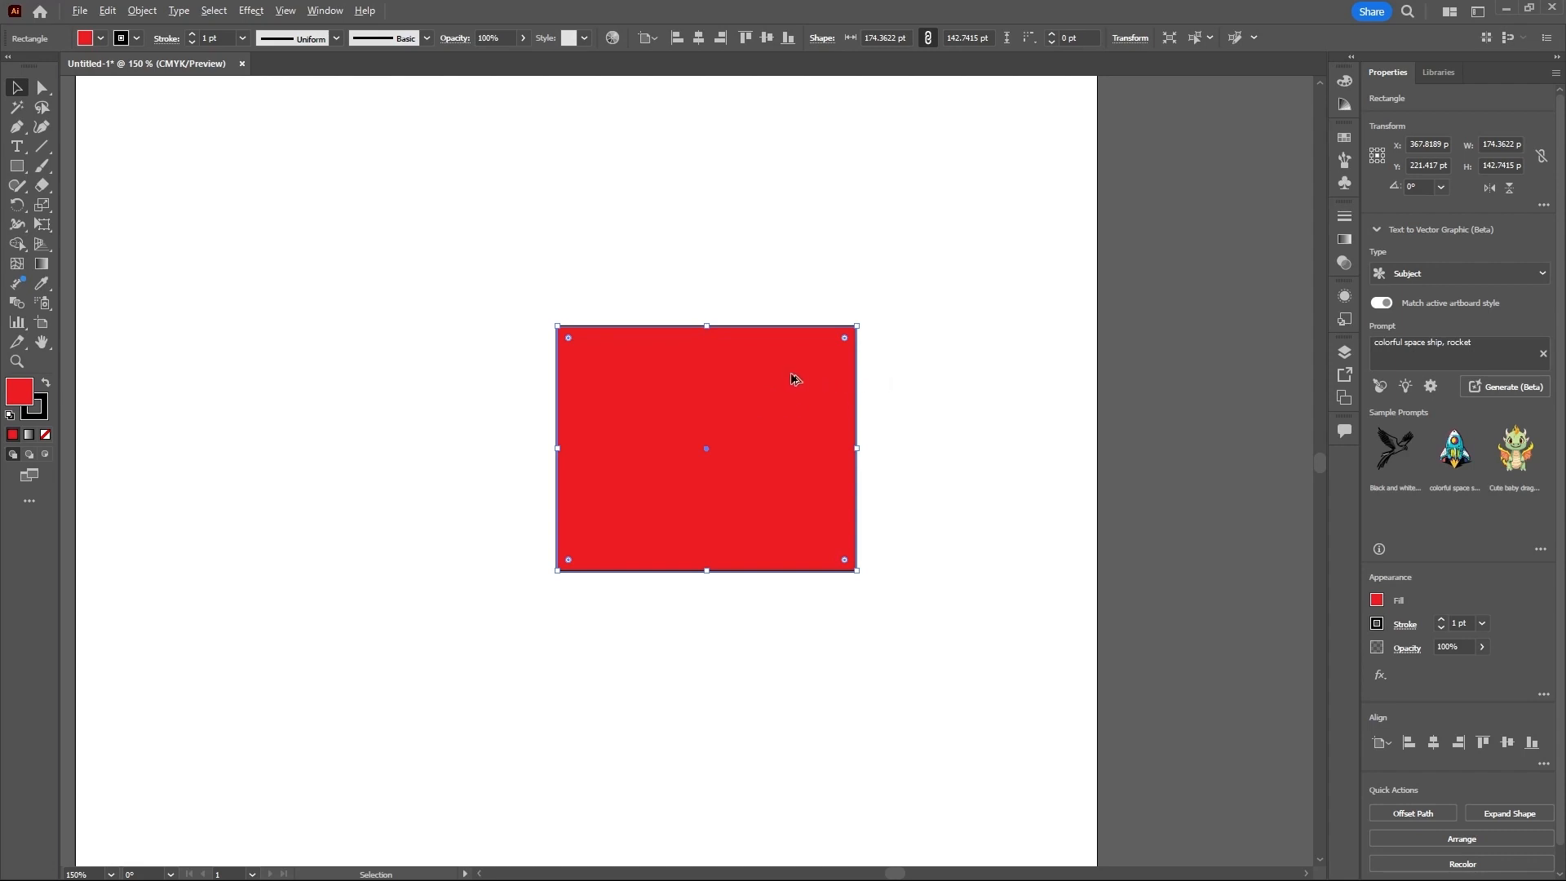
Step: Duplicate the red rectangle horizontally, placing one copy to the right and one to the left of the original
drag(788, 377, 1097, 381)
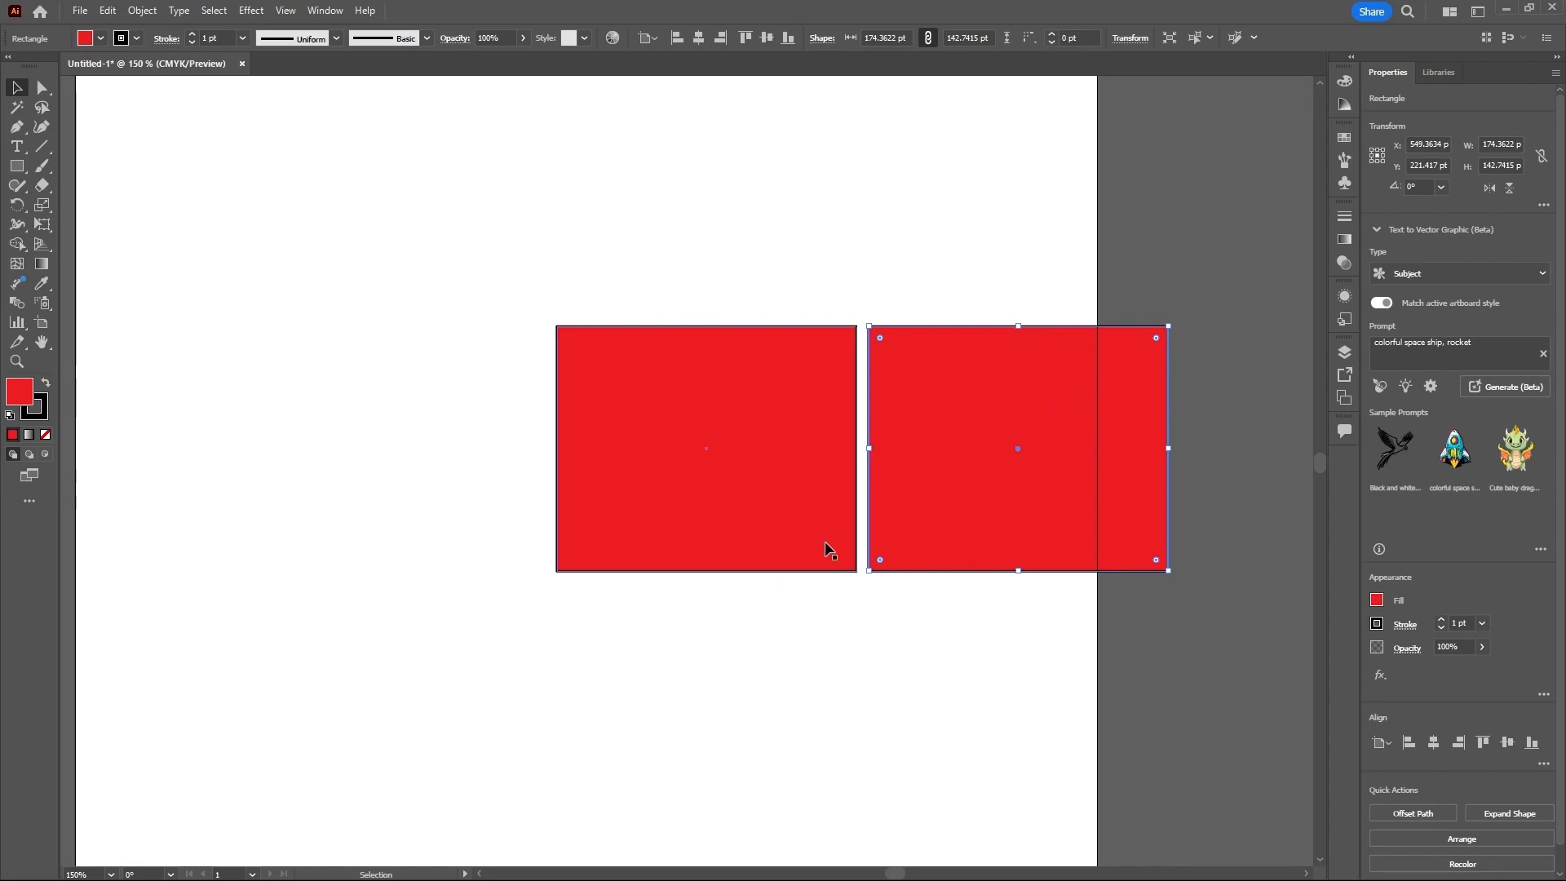
click(735, 441)
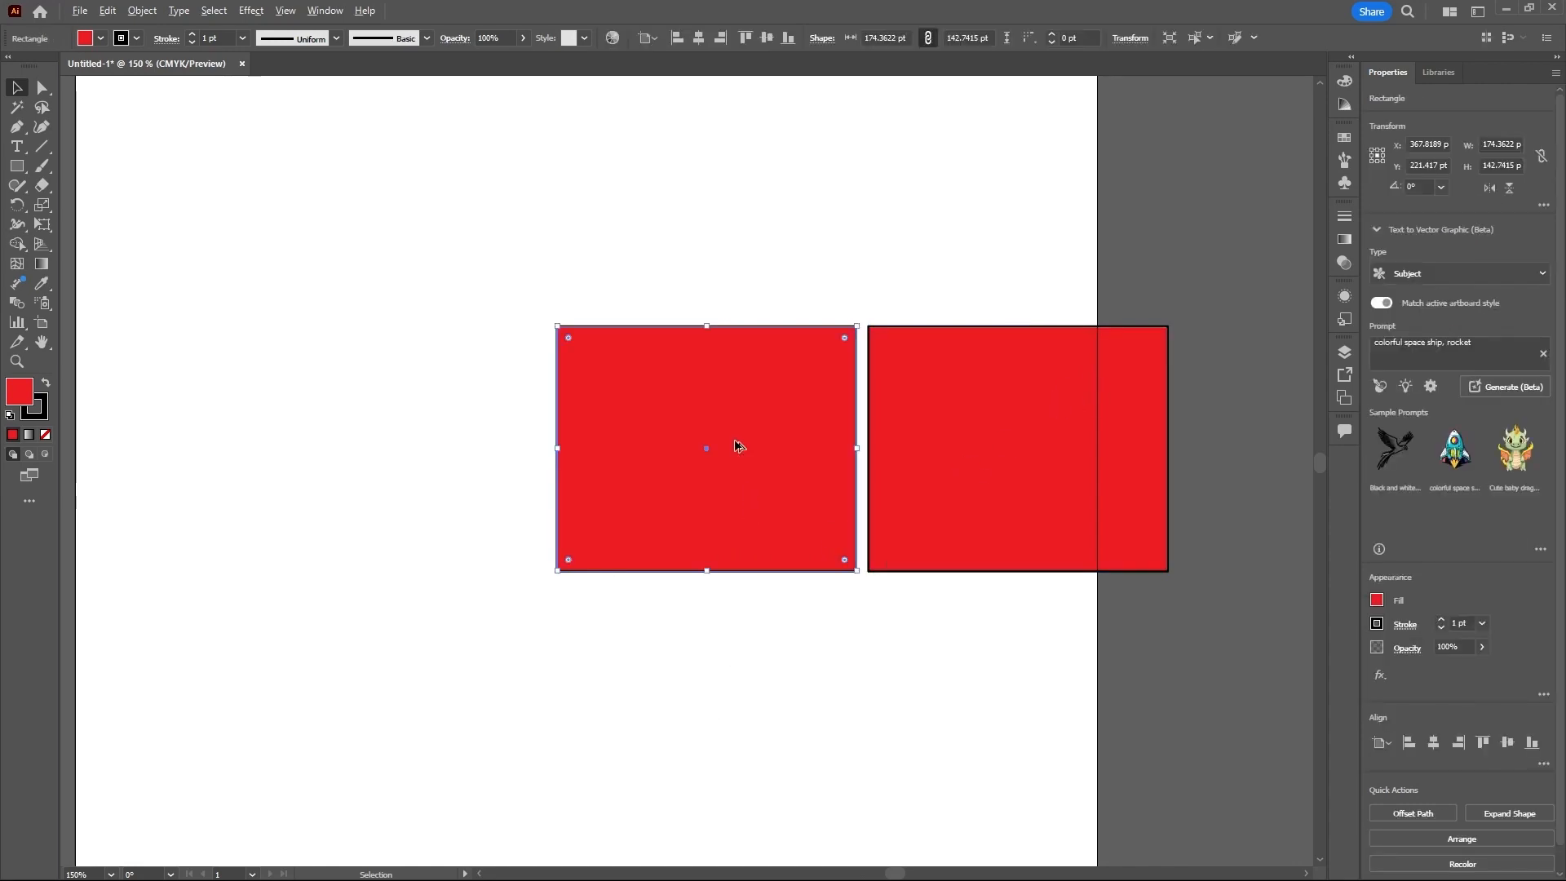
drag(765, 434, 440, 438)
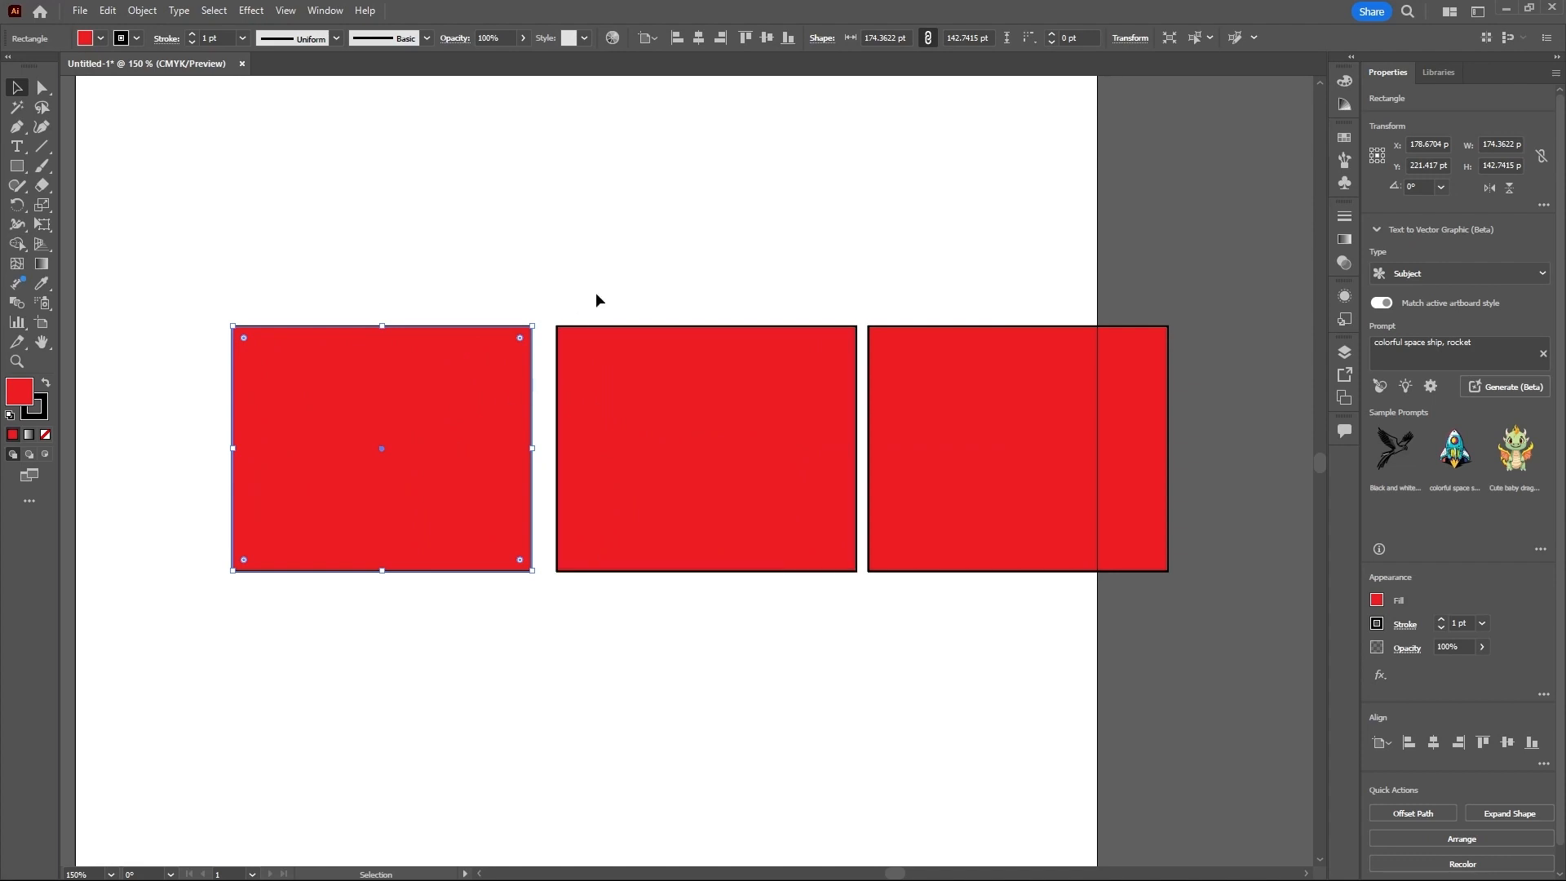
Step: Delete the middle and right rectangles, and move the remaining one to about X 244 pt, Y 240 pt
drag(659, 328, 1050, 556)
key(Delete)
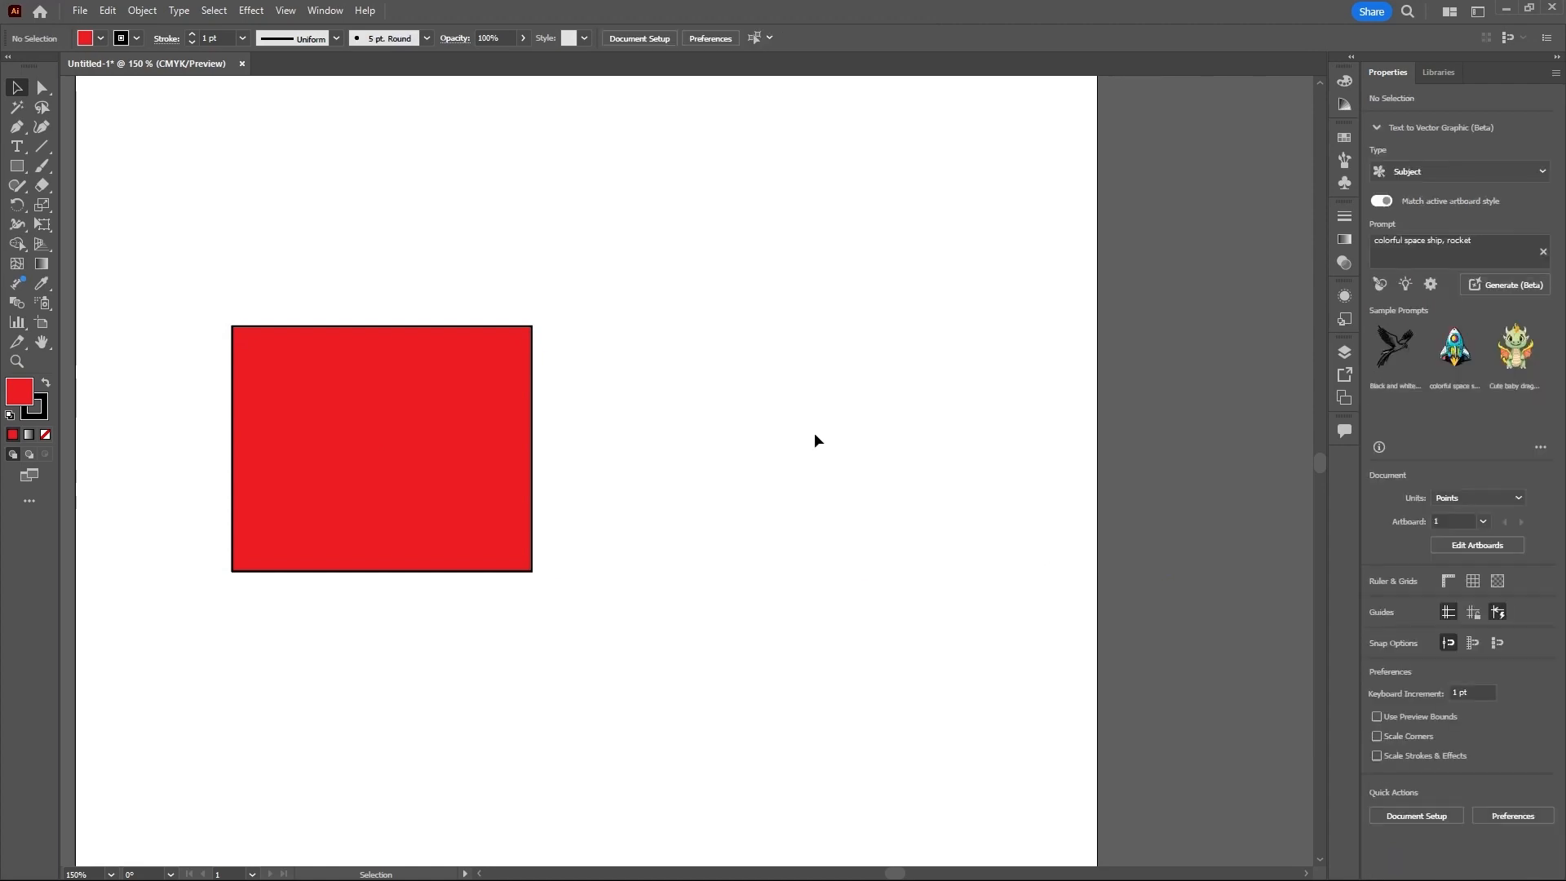
scroll(814, 440, down, 2)
scroll(715, 449, up, 1)
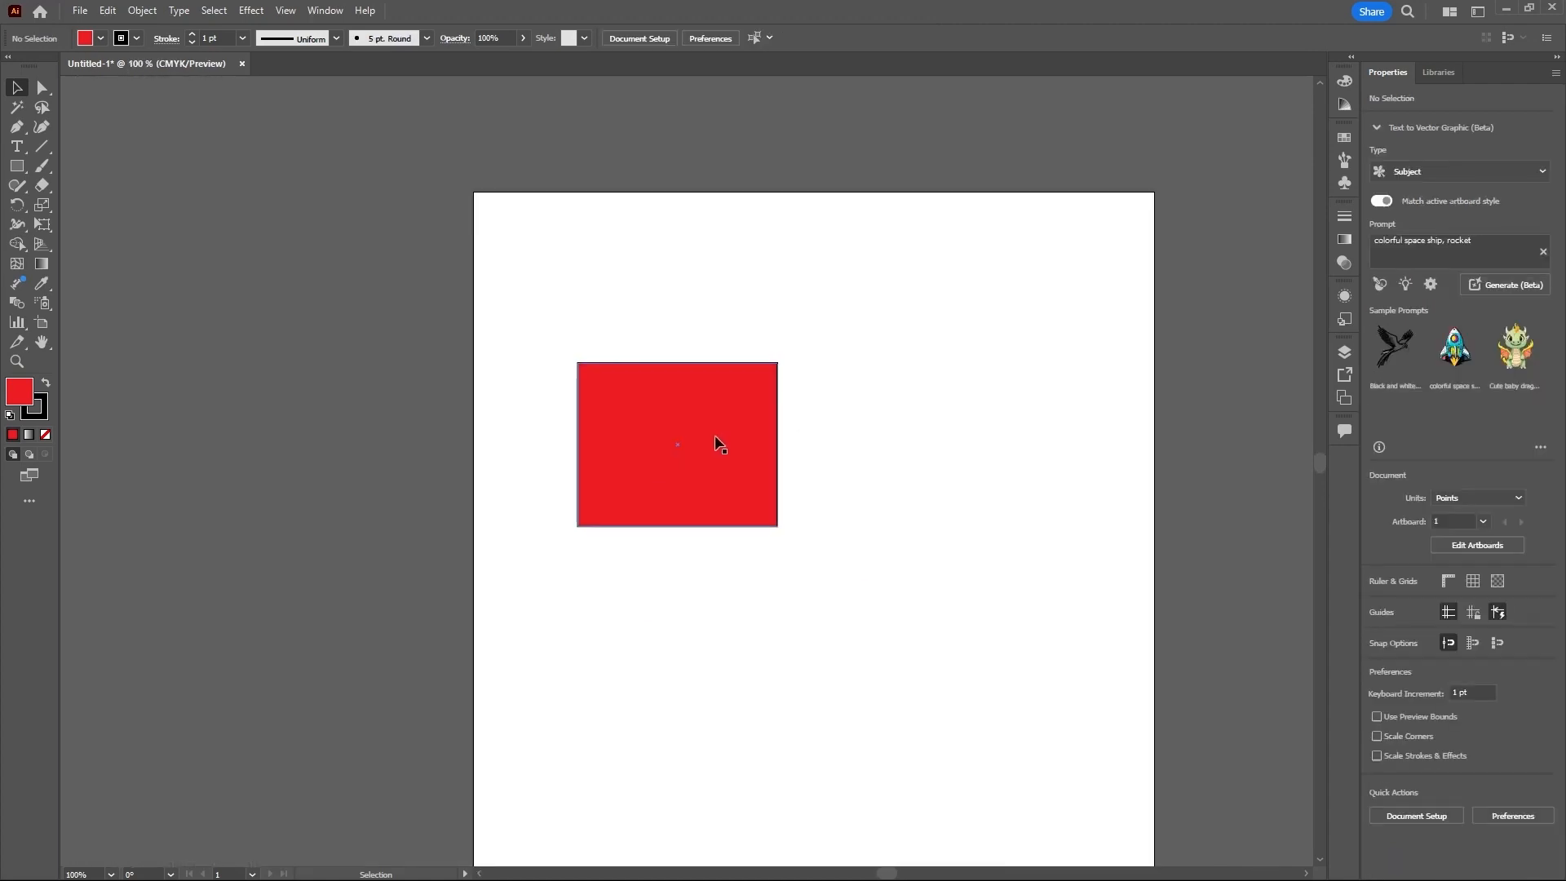
drag(715, 441, 790, 462)
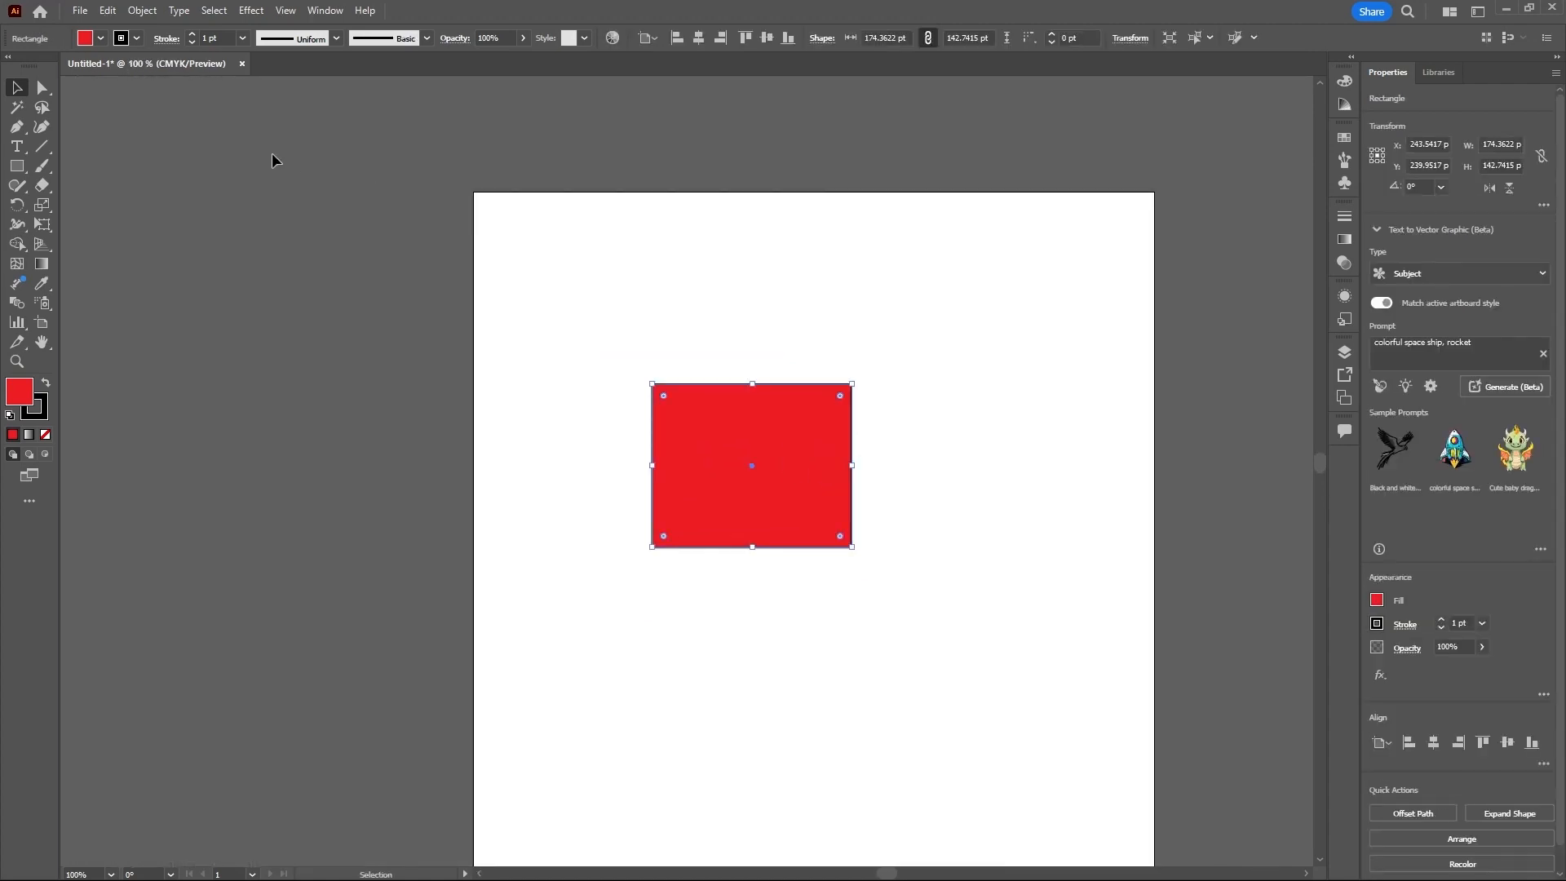
Step: Open the Move options for the rectangle, set the horizontal offset to 100 pt, and compare with preview off and on
double_click(18, 93)
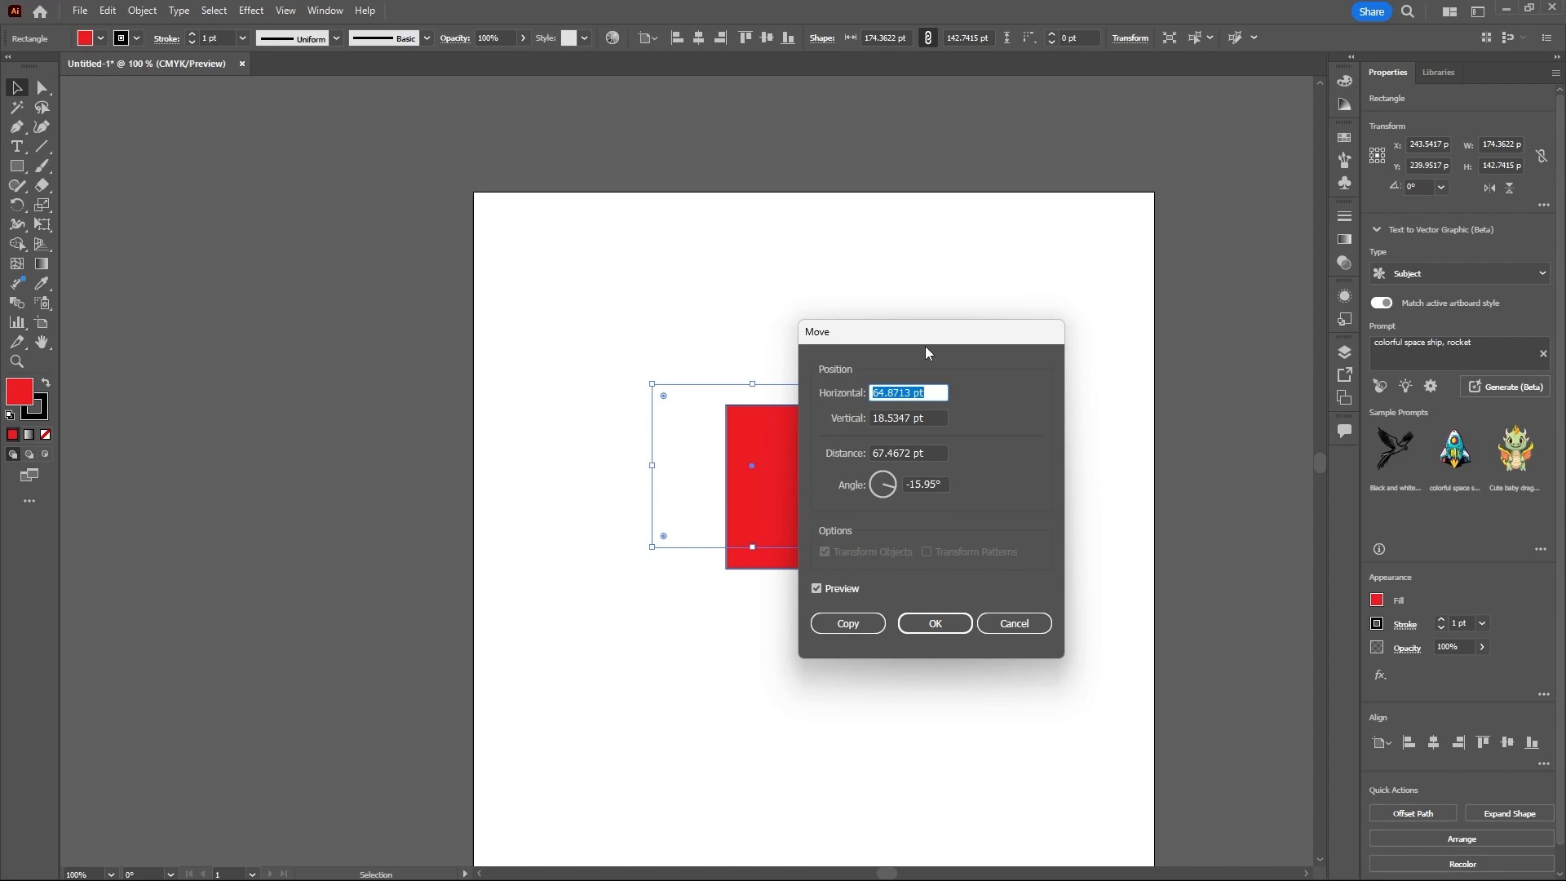
drag(937, 344, 428, 234)
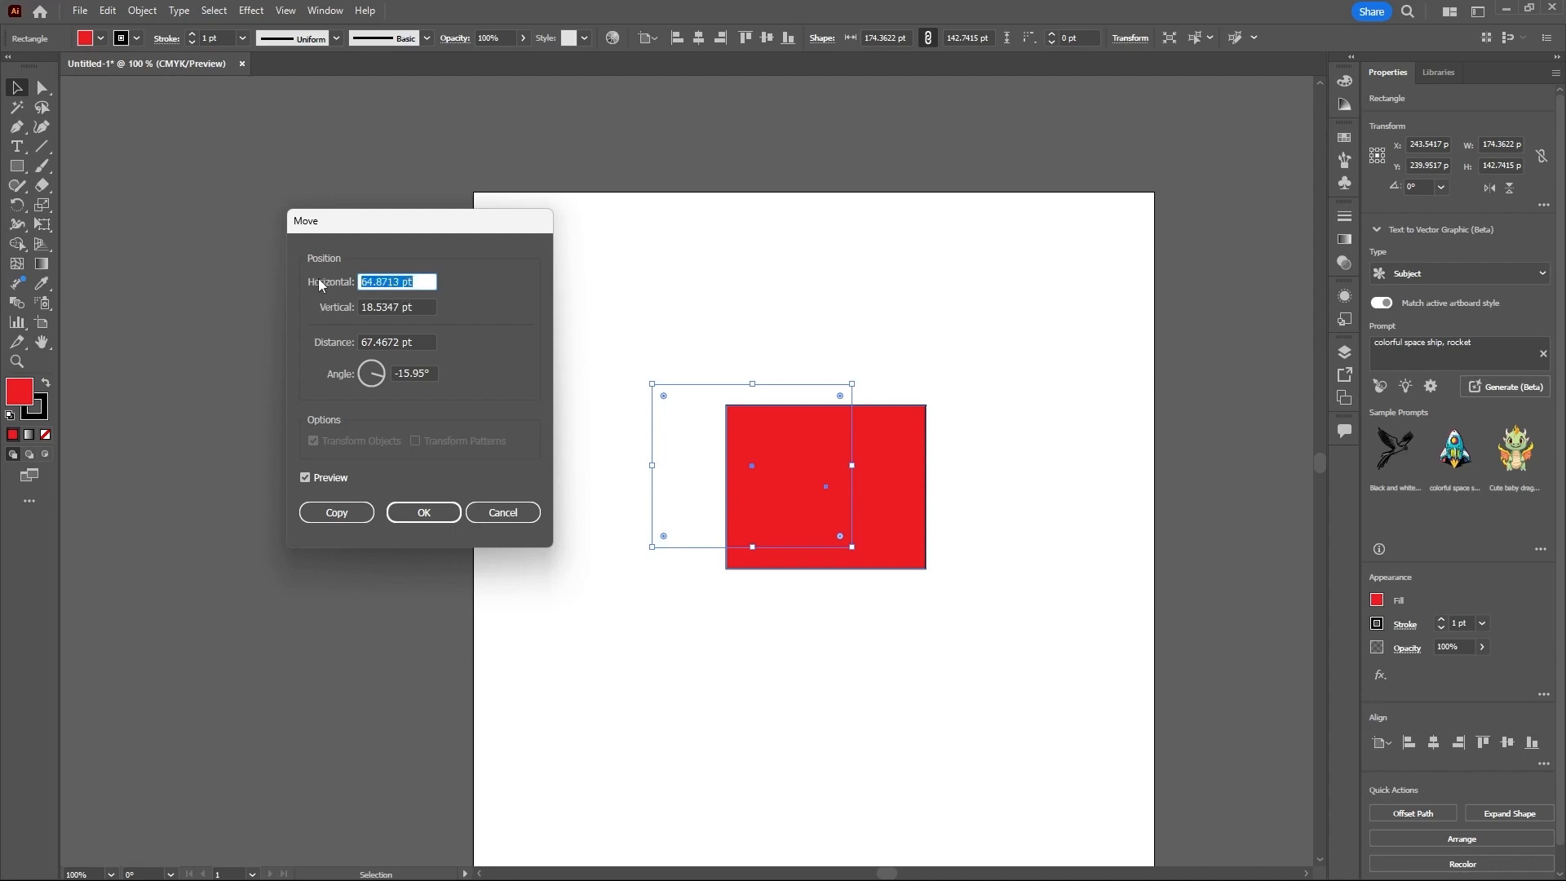
text(100)
click(307, 477)
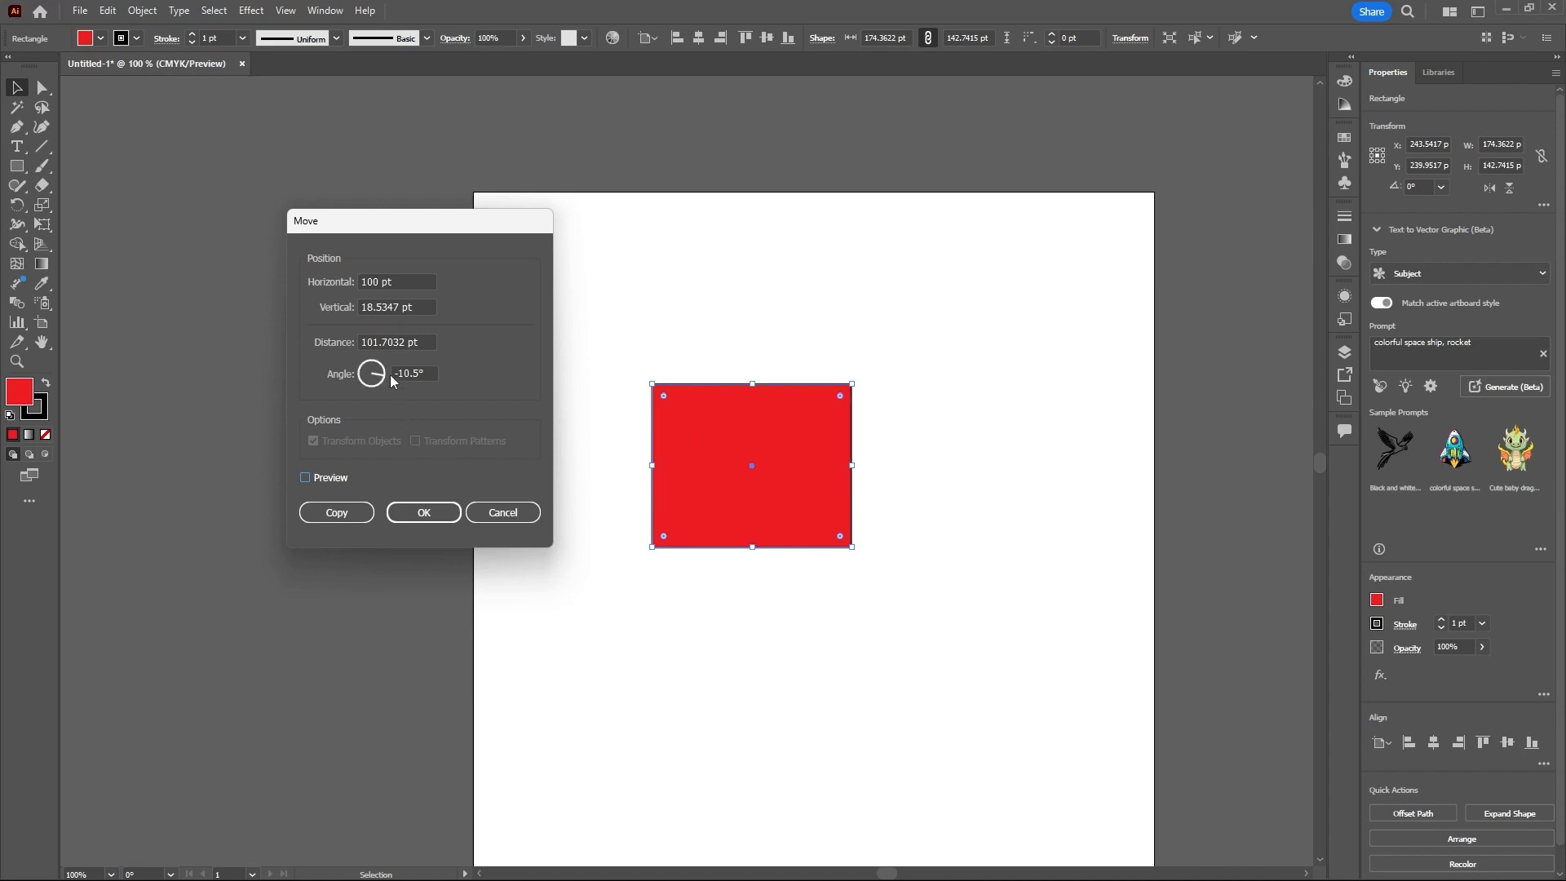
click(305, 478)
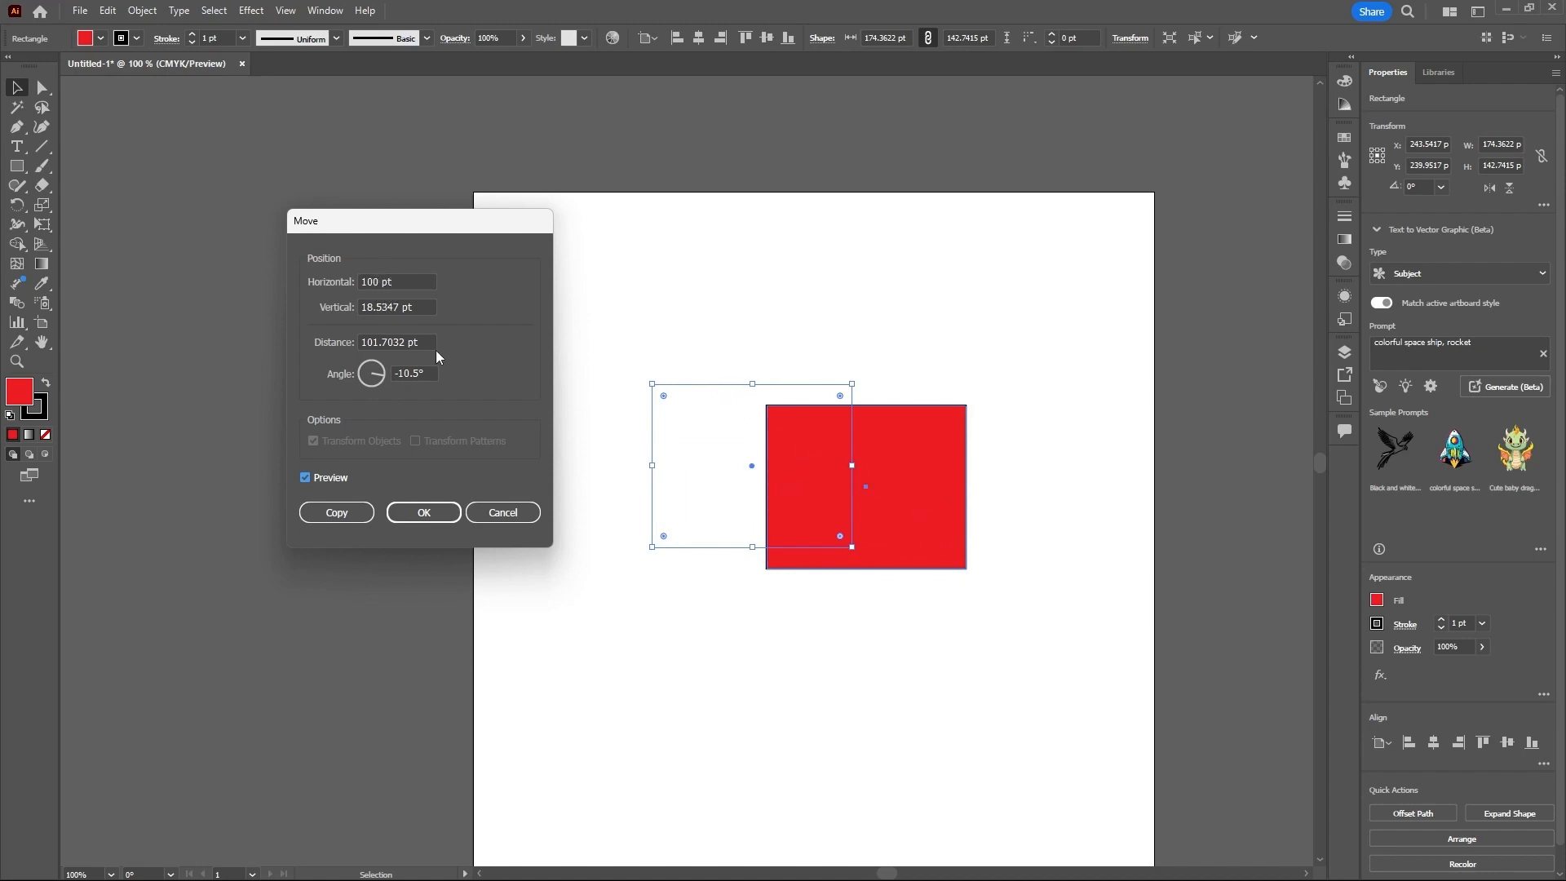
Step: Set the vertical move offset to 50 pt and compare the rectangle's position with preview off and on
click(424, 313)
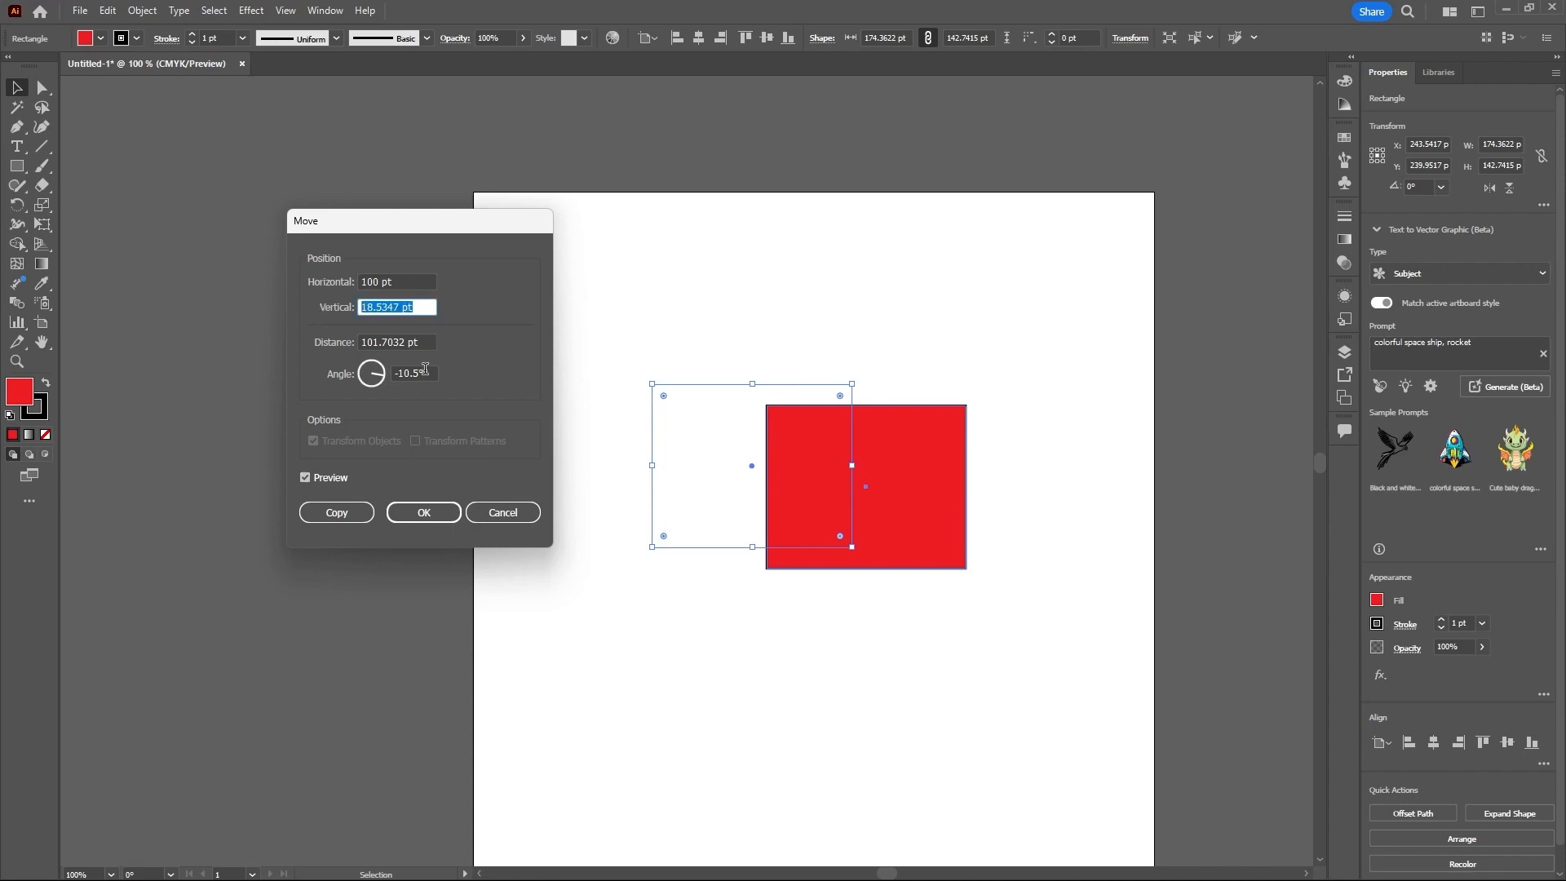
text(50)
click(308, 479)
click(307, 480)
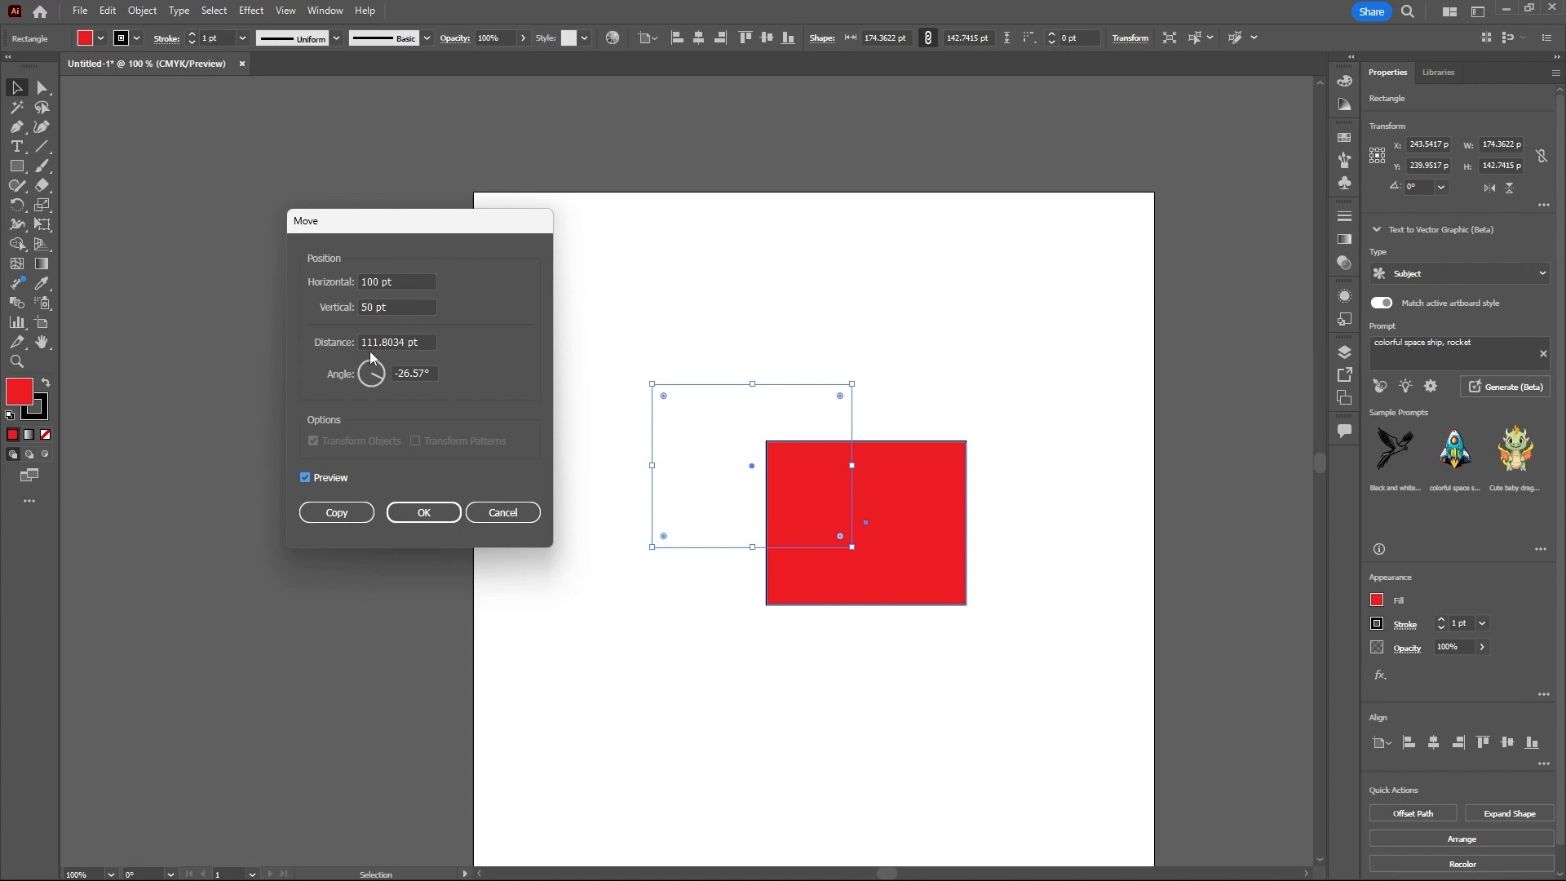
Step: Set the move distance to 200 pt and compare the rectangle's position with preview off and on
drag(429, 342, 336, 345)
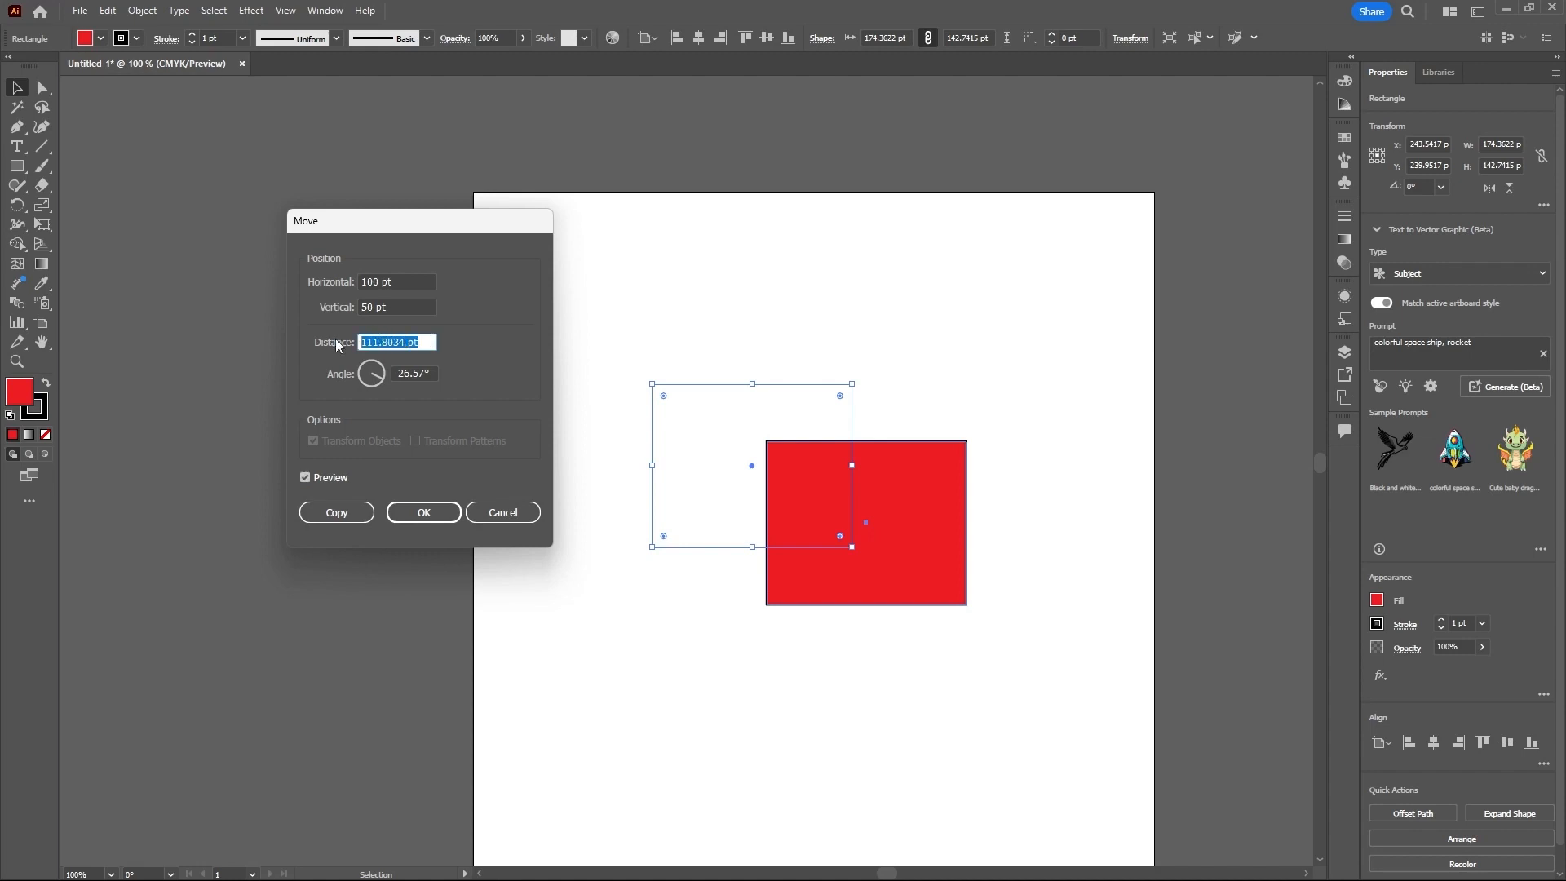
text(200)
click(306, 478)
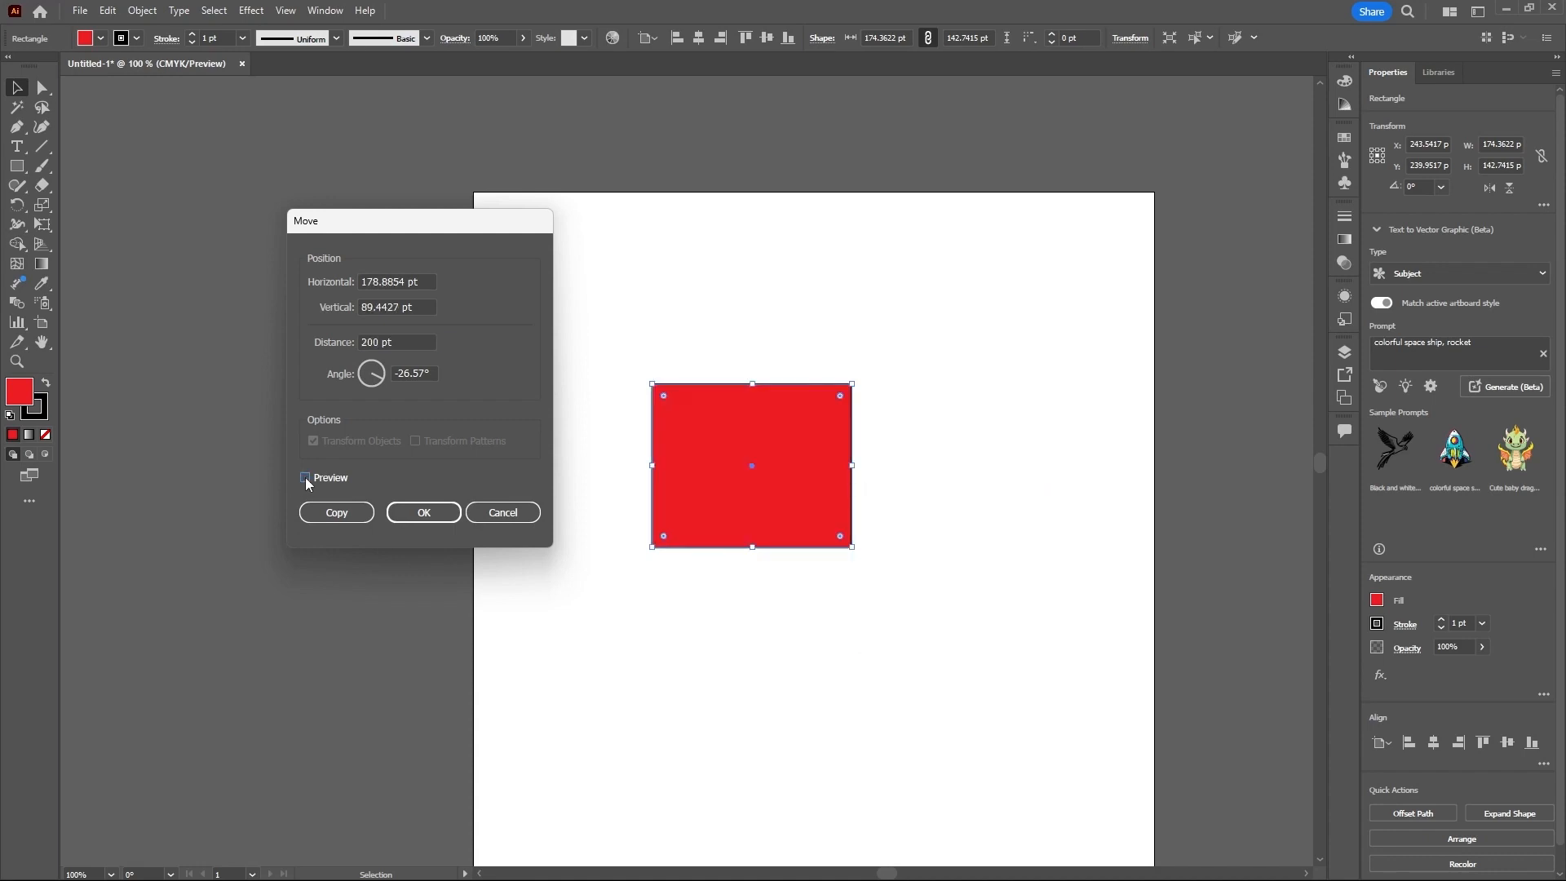
click(306, 478)
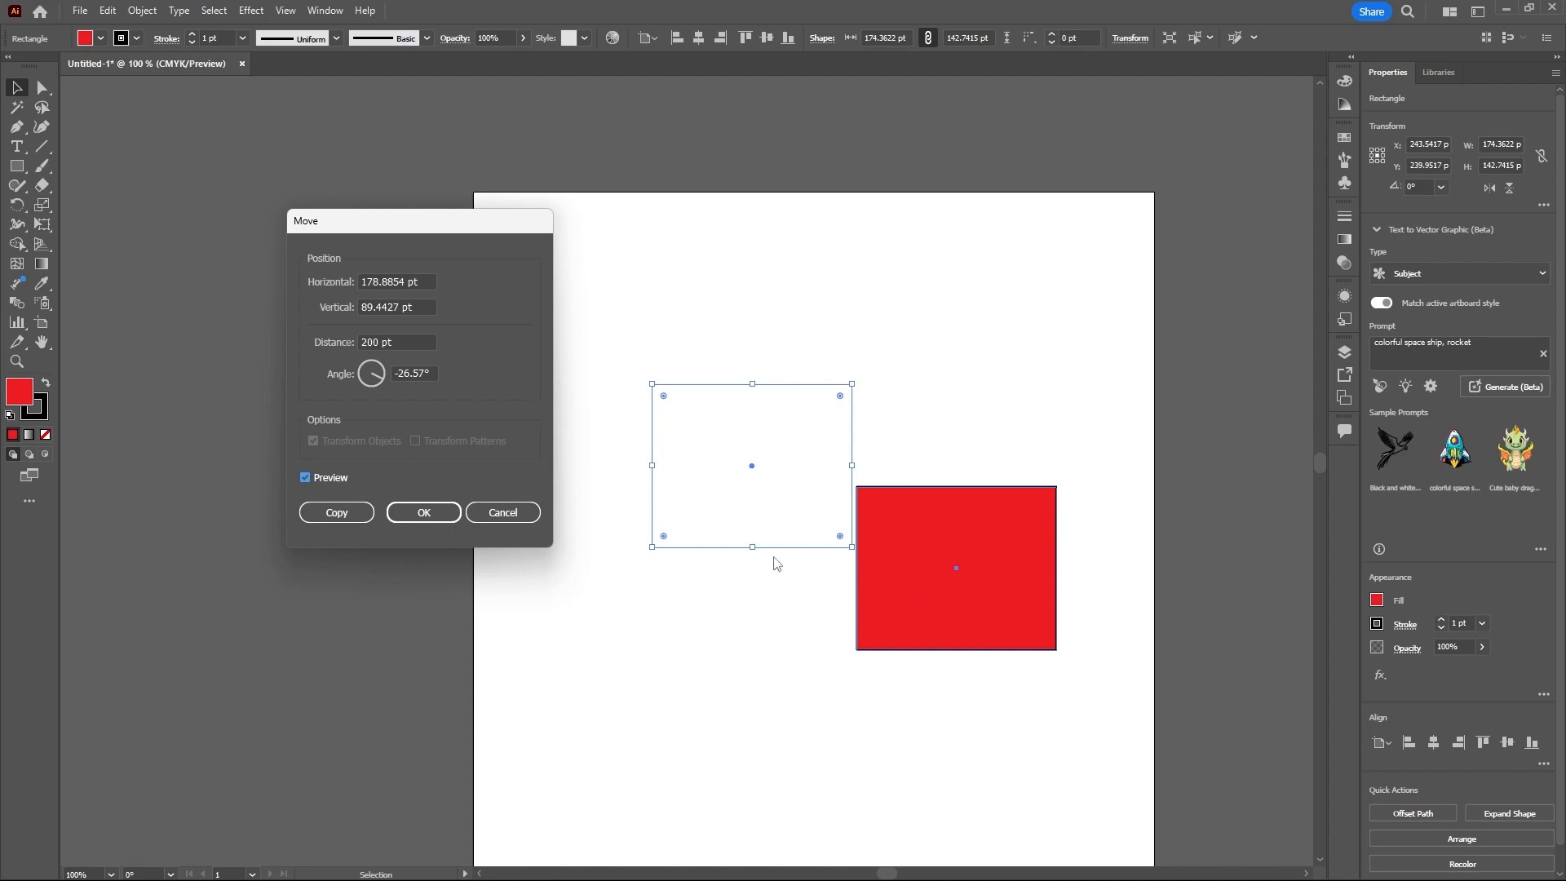
Step: Try several directions for the 200 pt move by turning the angle dial with preview on, and cancel the Move dialog
click(372, 388)
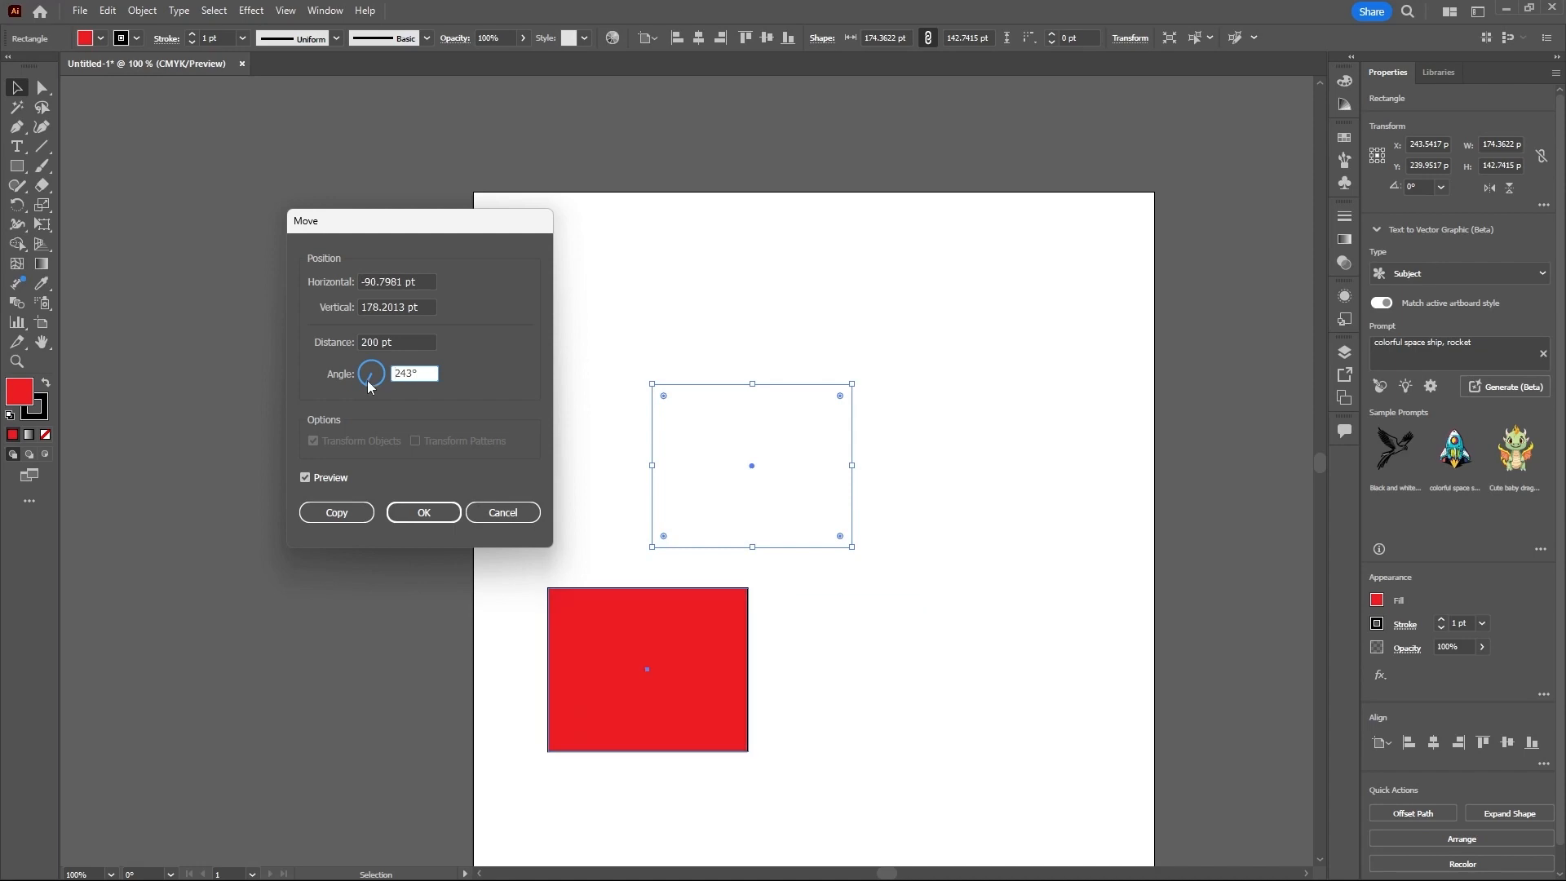
click(364, 378)
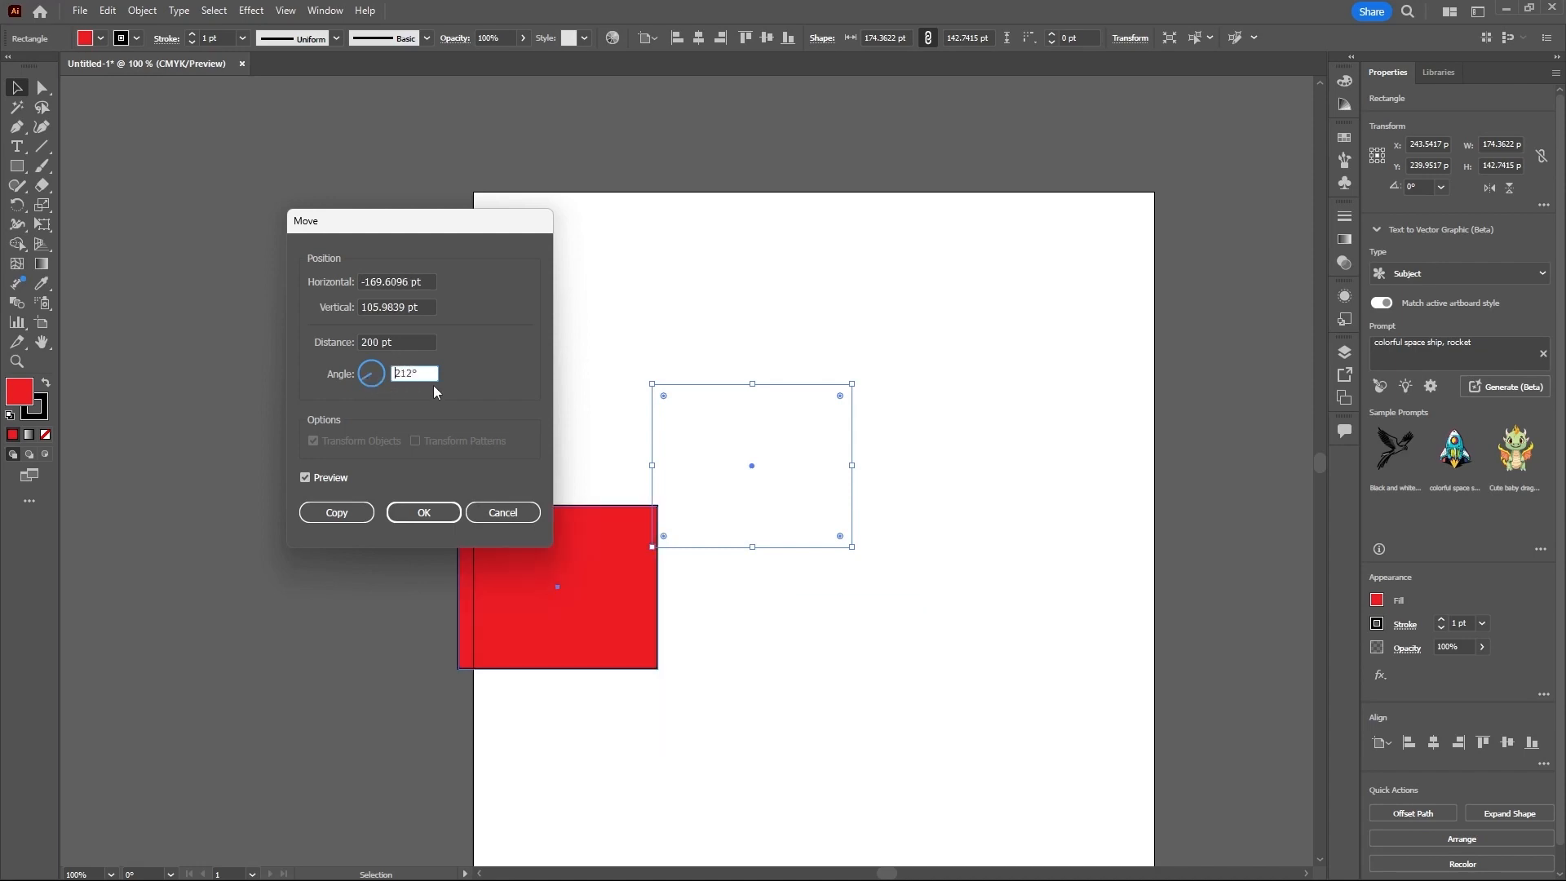
click(362, 377)
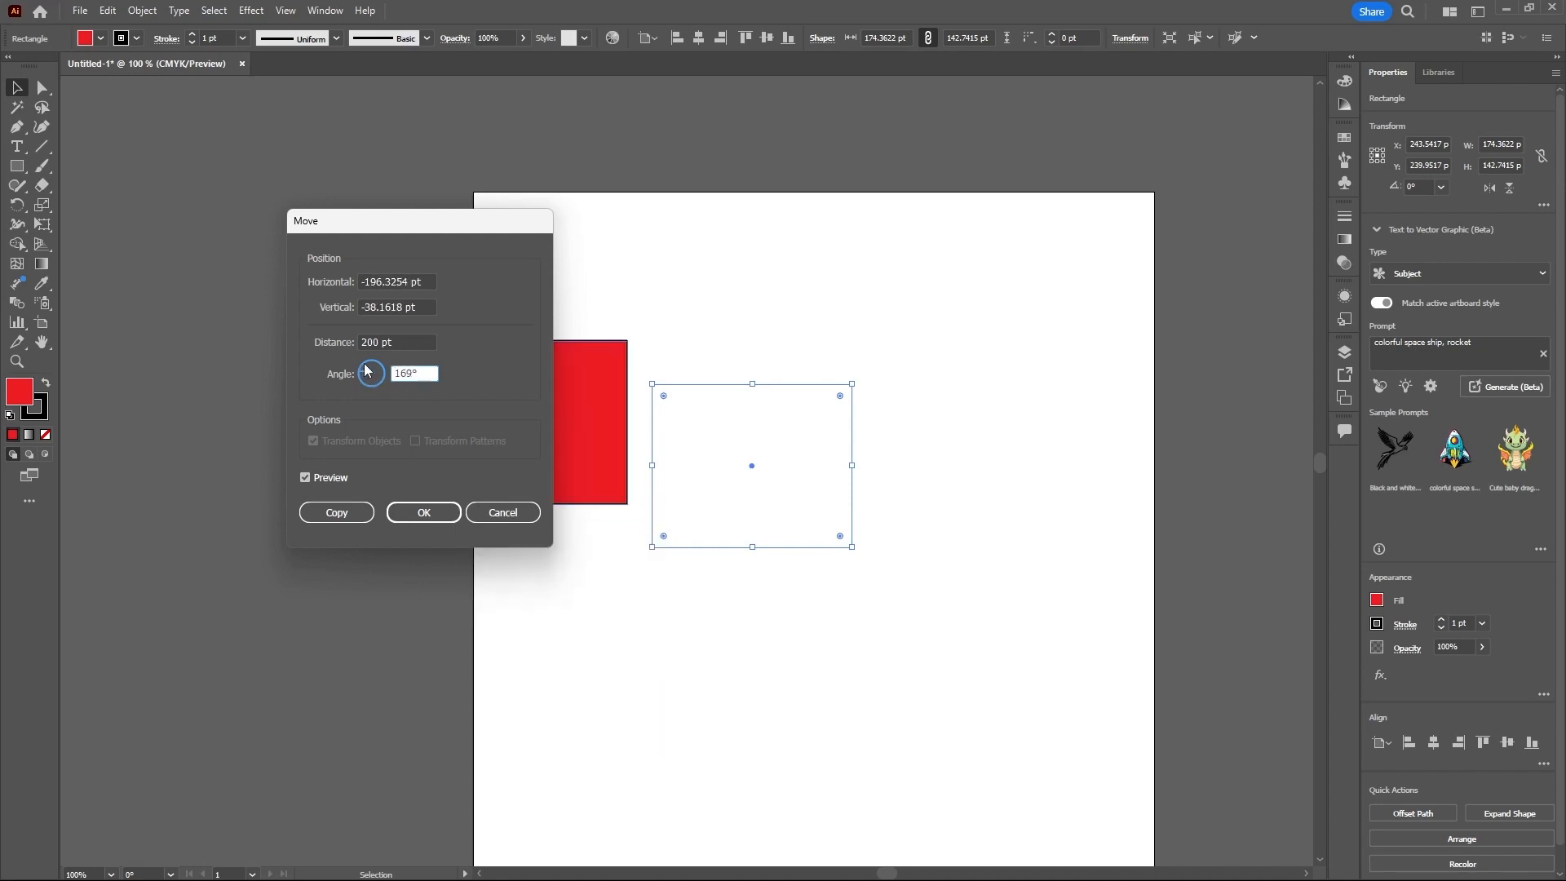
click(368, 369)
click(370, 363)
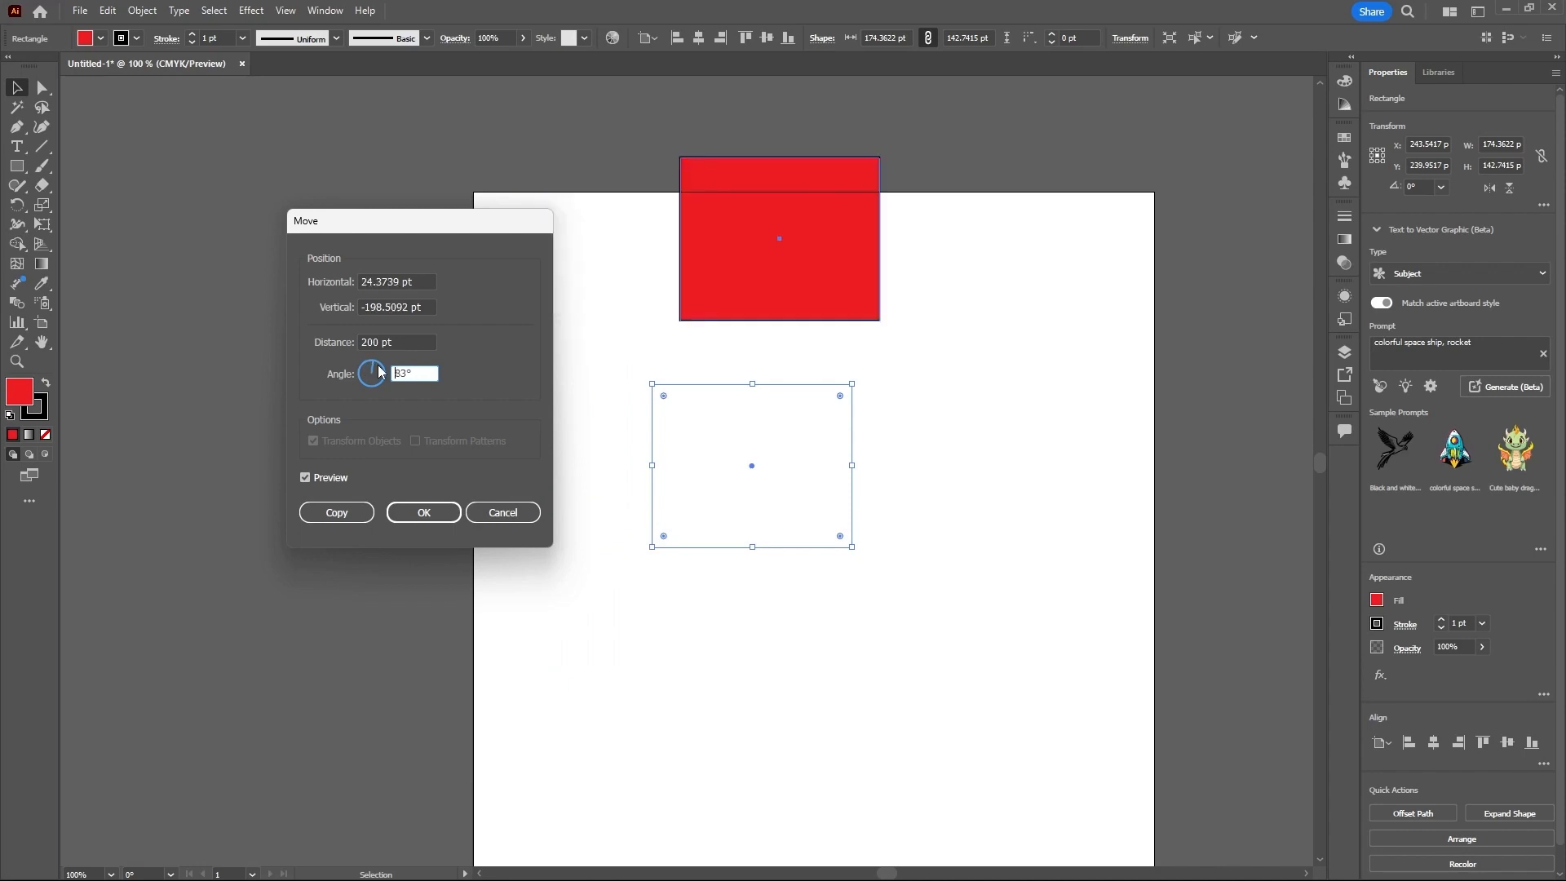
click(378, 365)
click(383, 375)
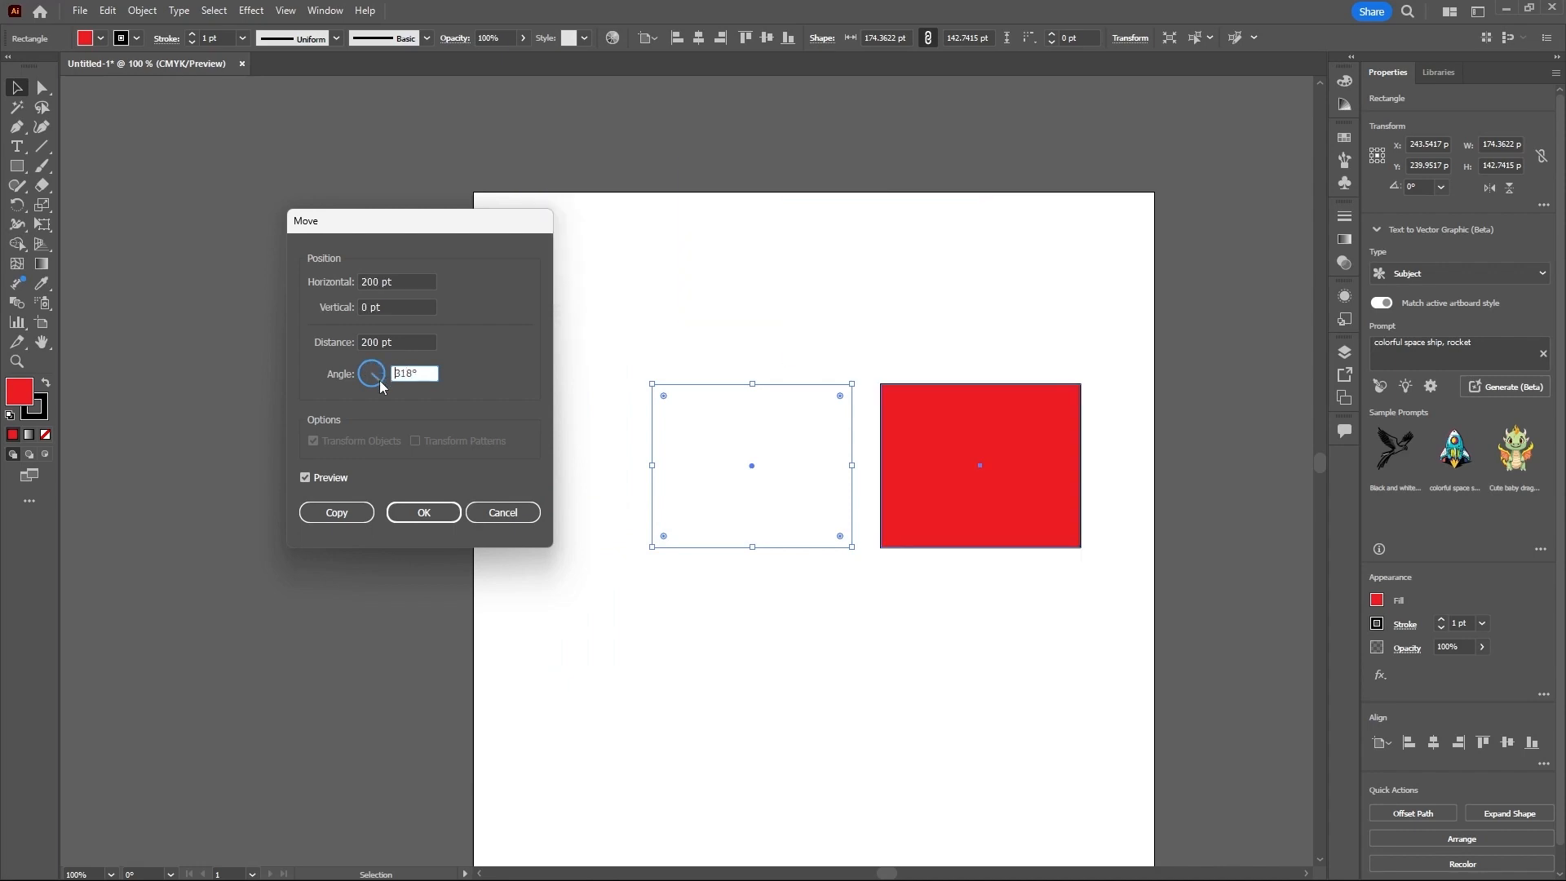
click(381, 381)
click(373, 384)
click(365, 382)
click(365, 380)
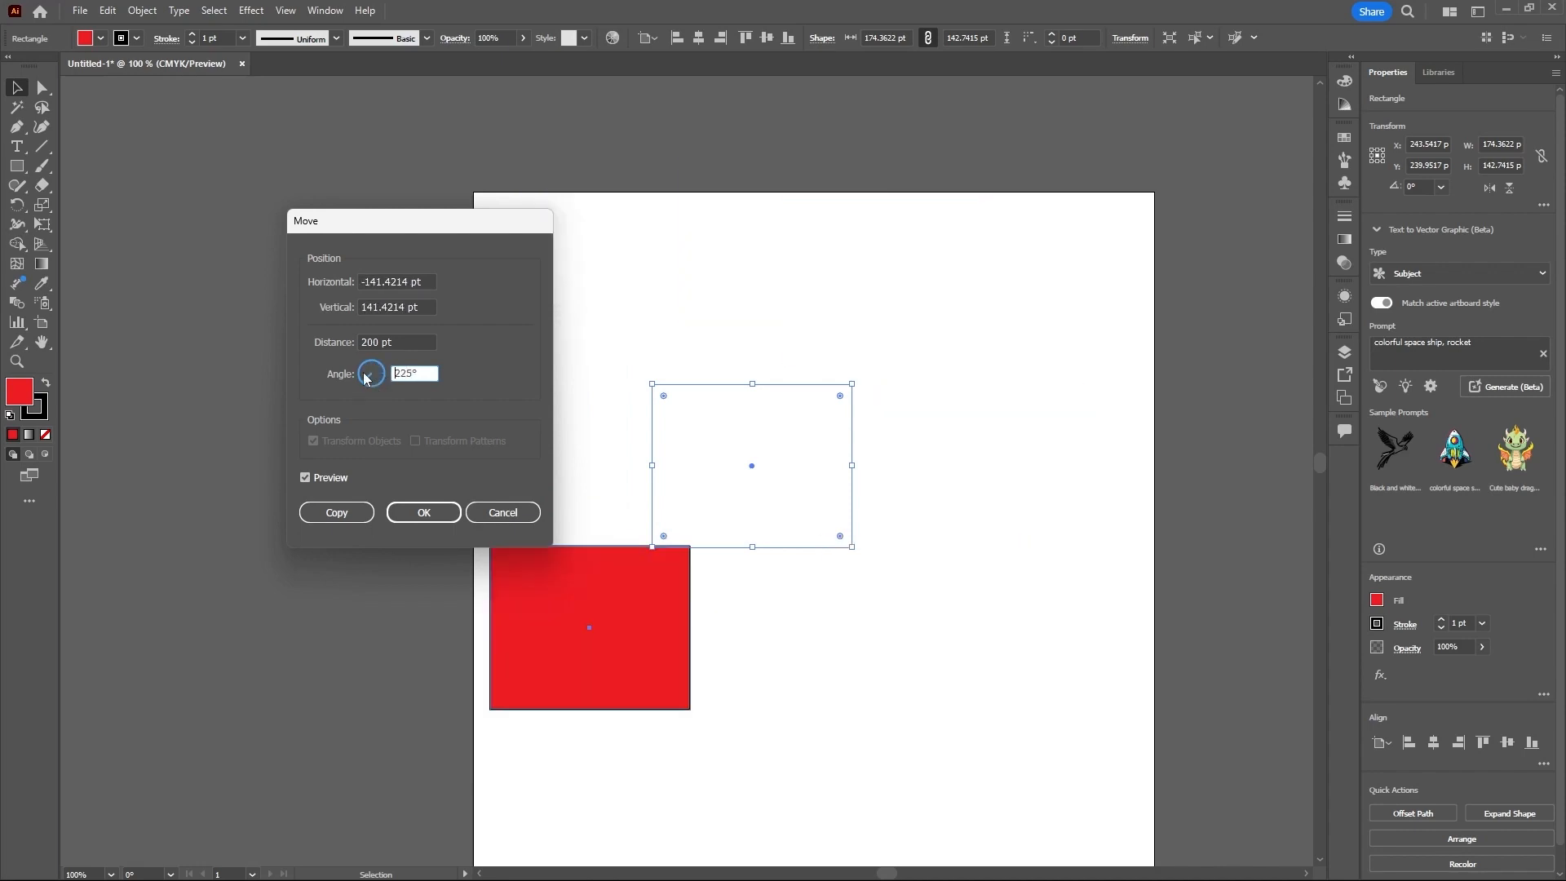
click(363, 374)
click(365, 367)
click(374, 366)
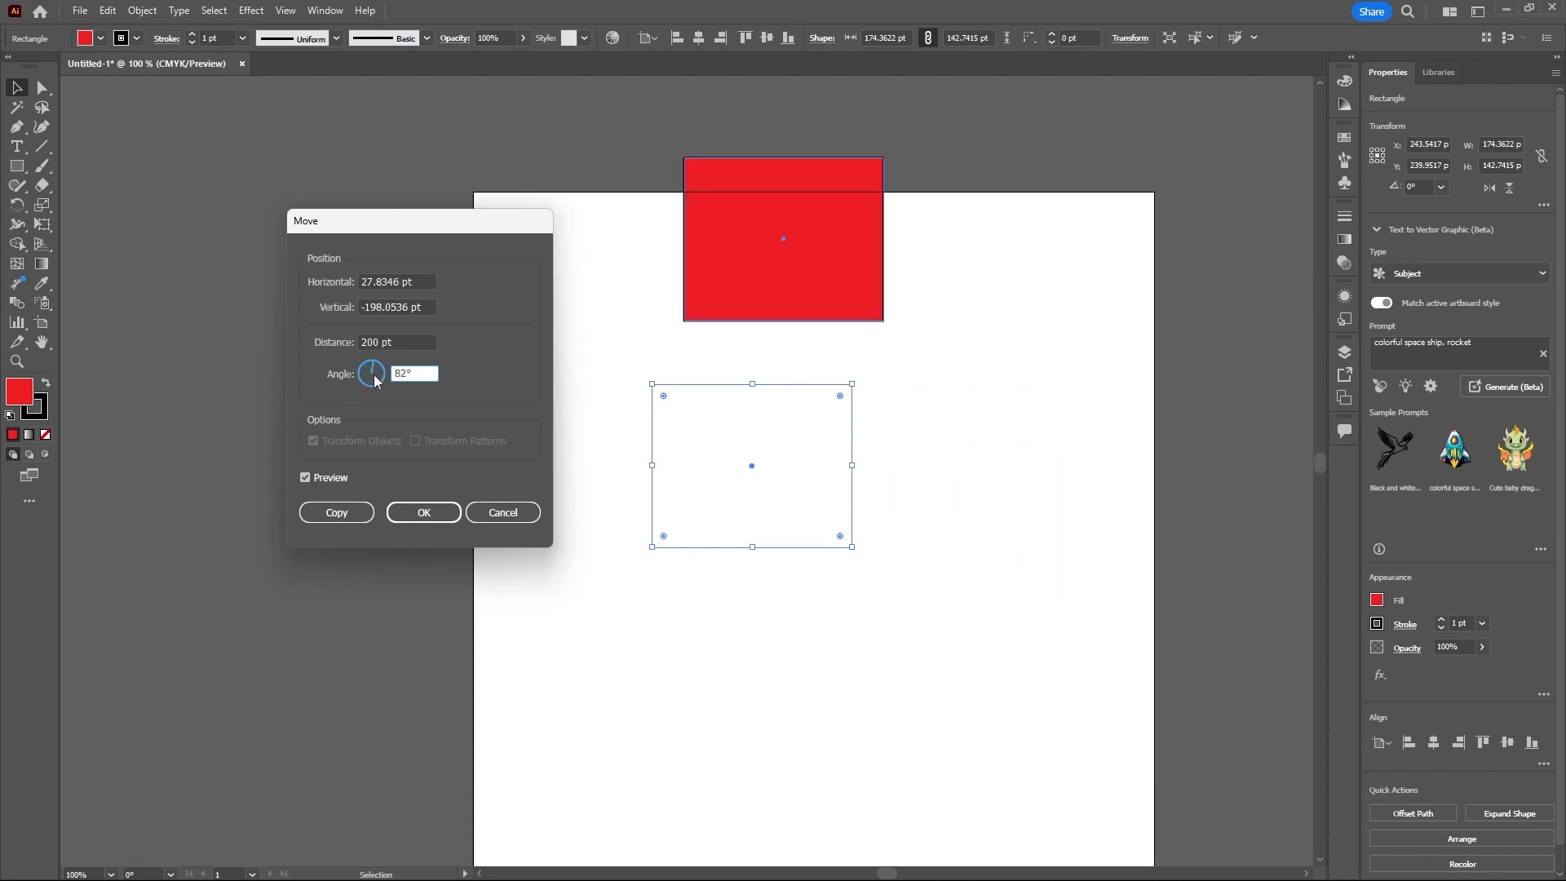
click(484, 514)
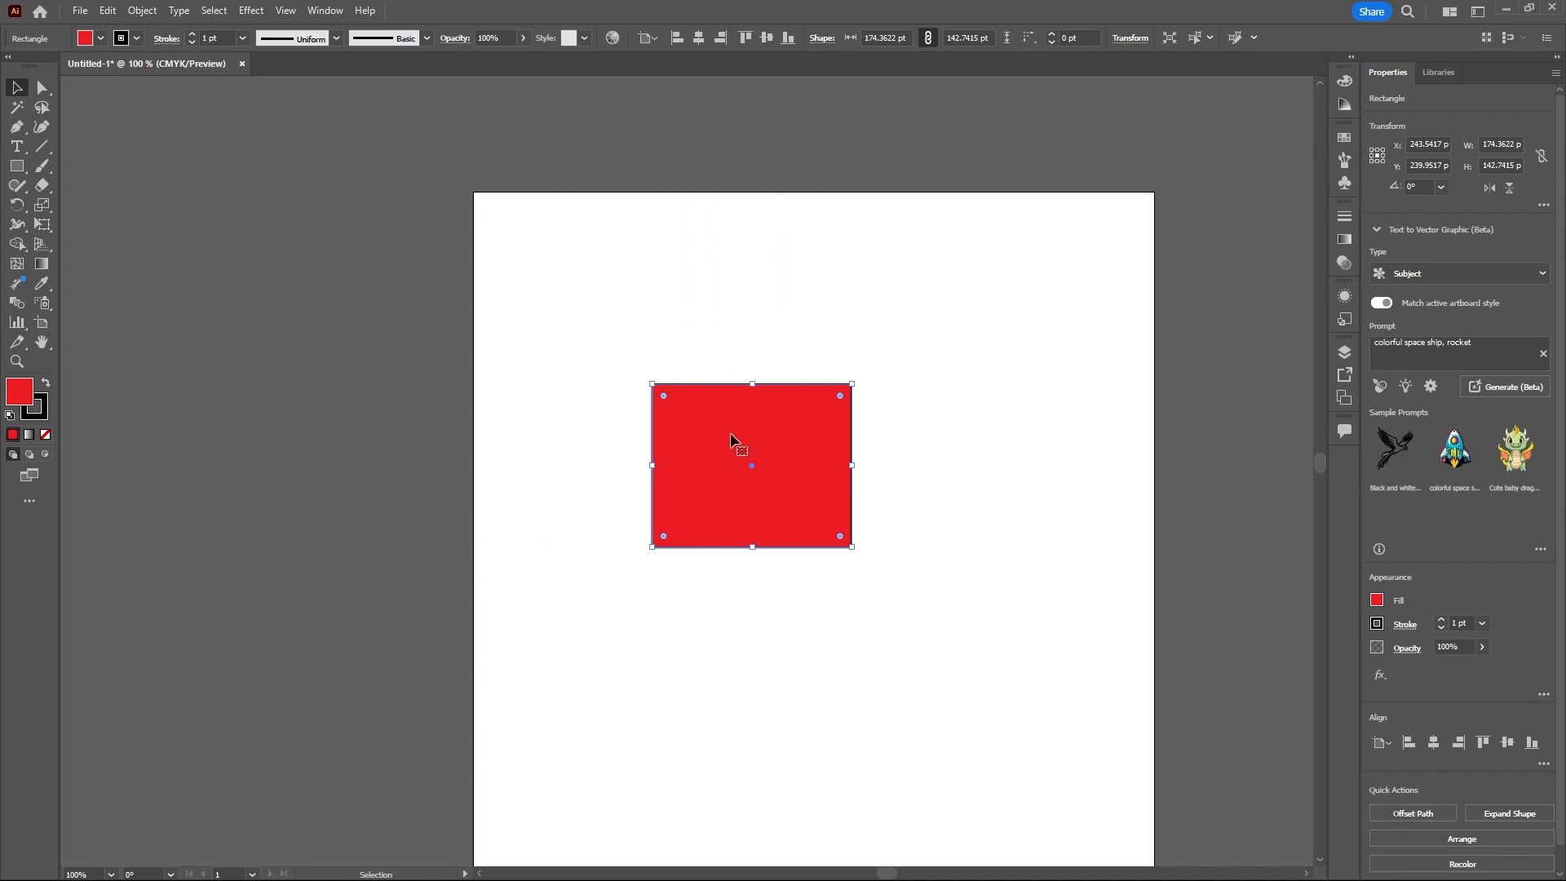
Step: Move the rectangle over the artboard's upper-left edge, switch to Direct Selection and back to Selection, and reposition it at about X 154 pt, Y 163 pt
drag(734, 443, 437, 245)
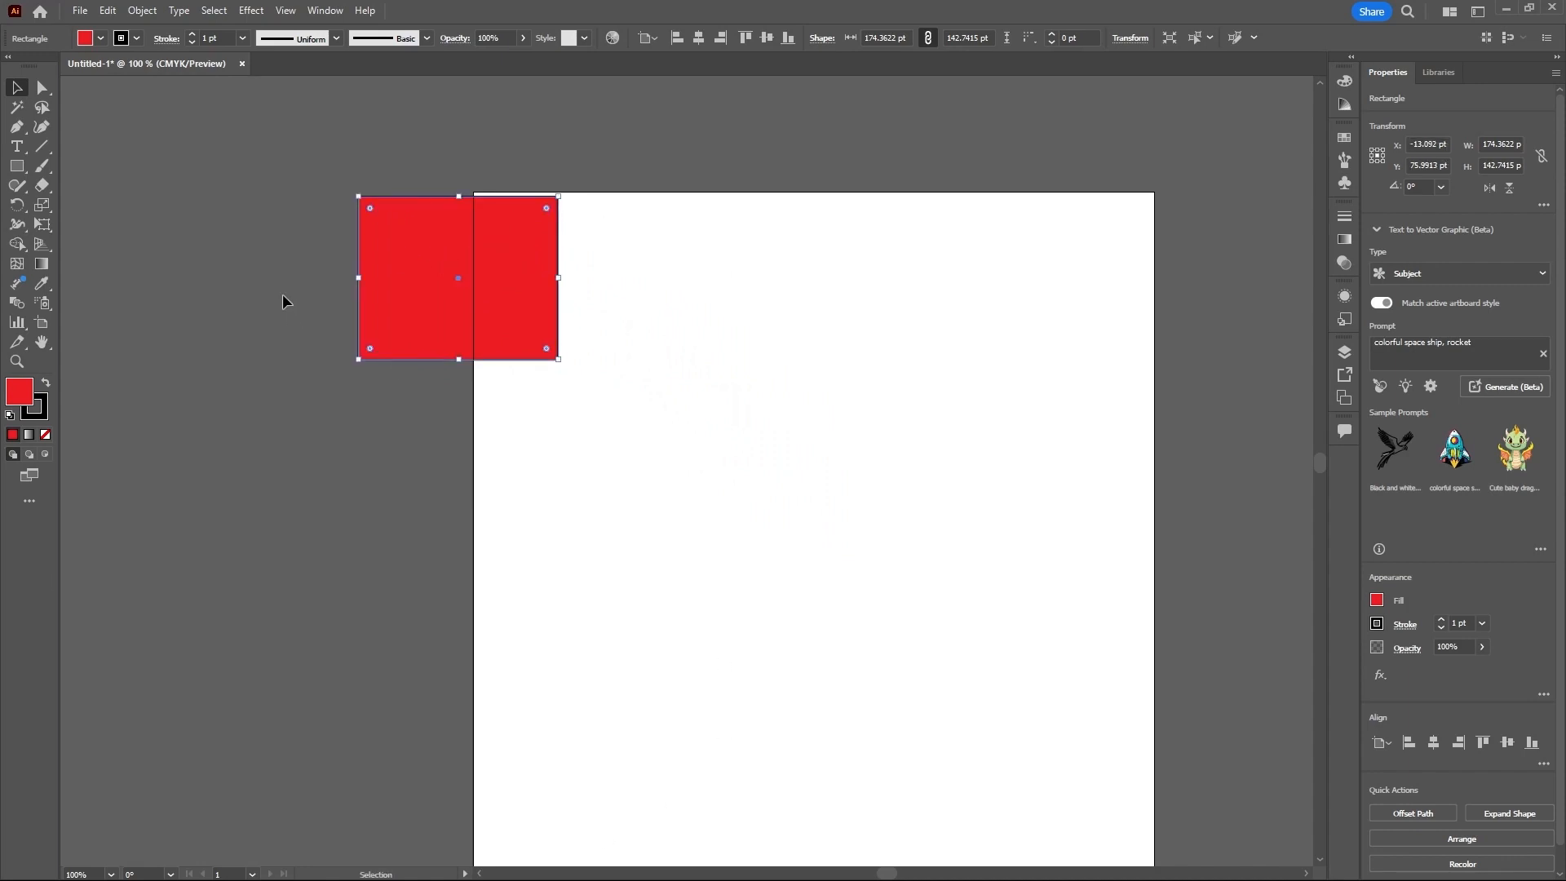
click(51, 97)
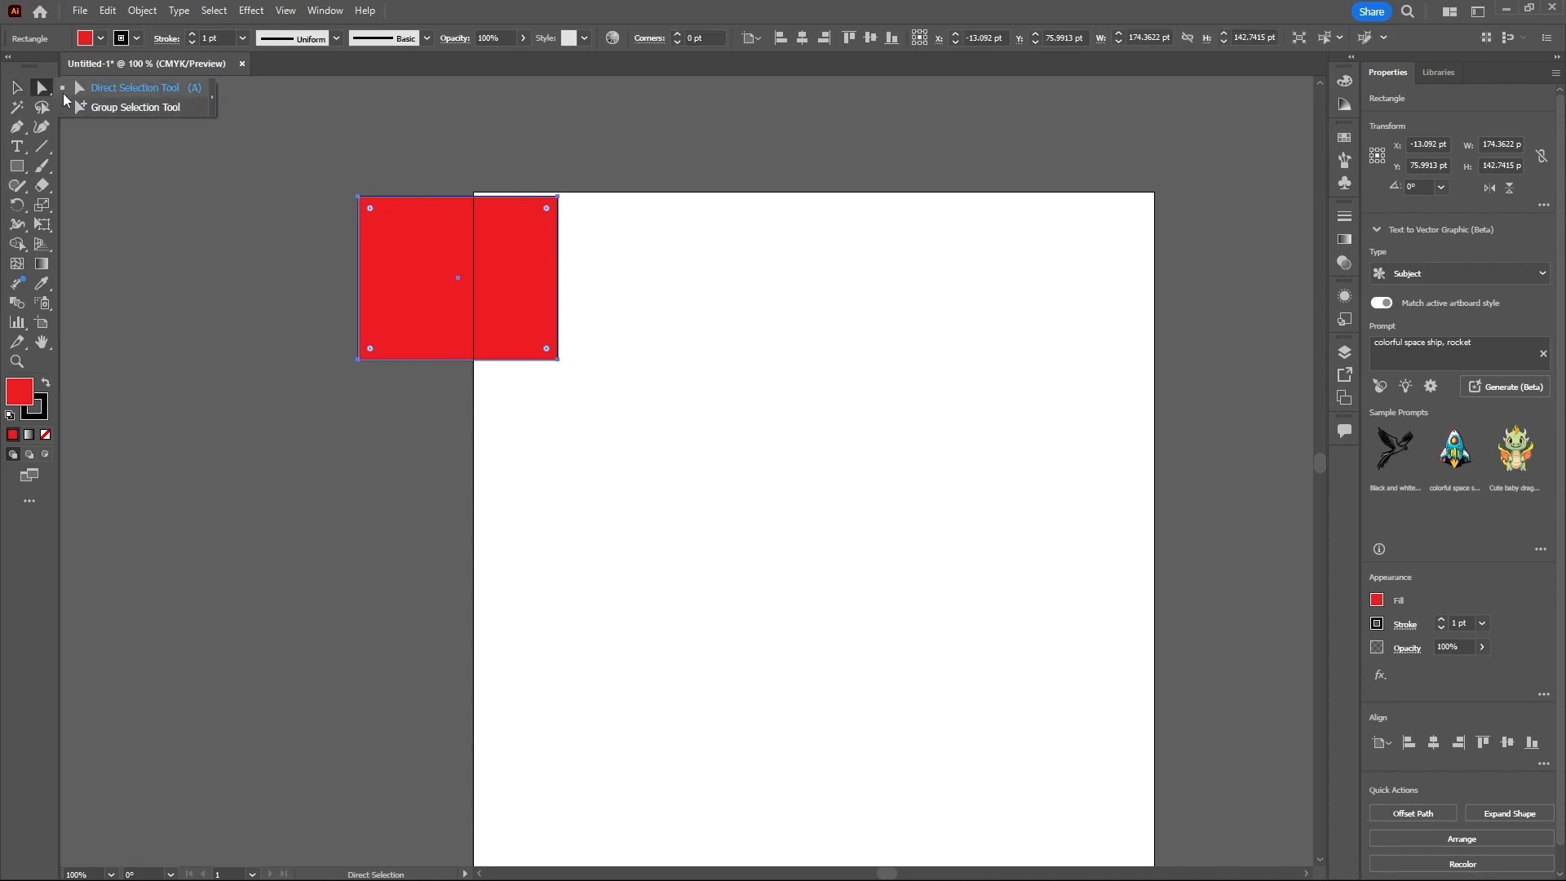
click(176, 88)
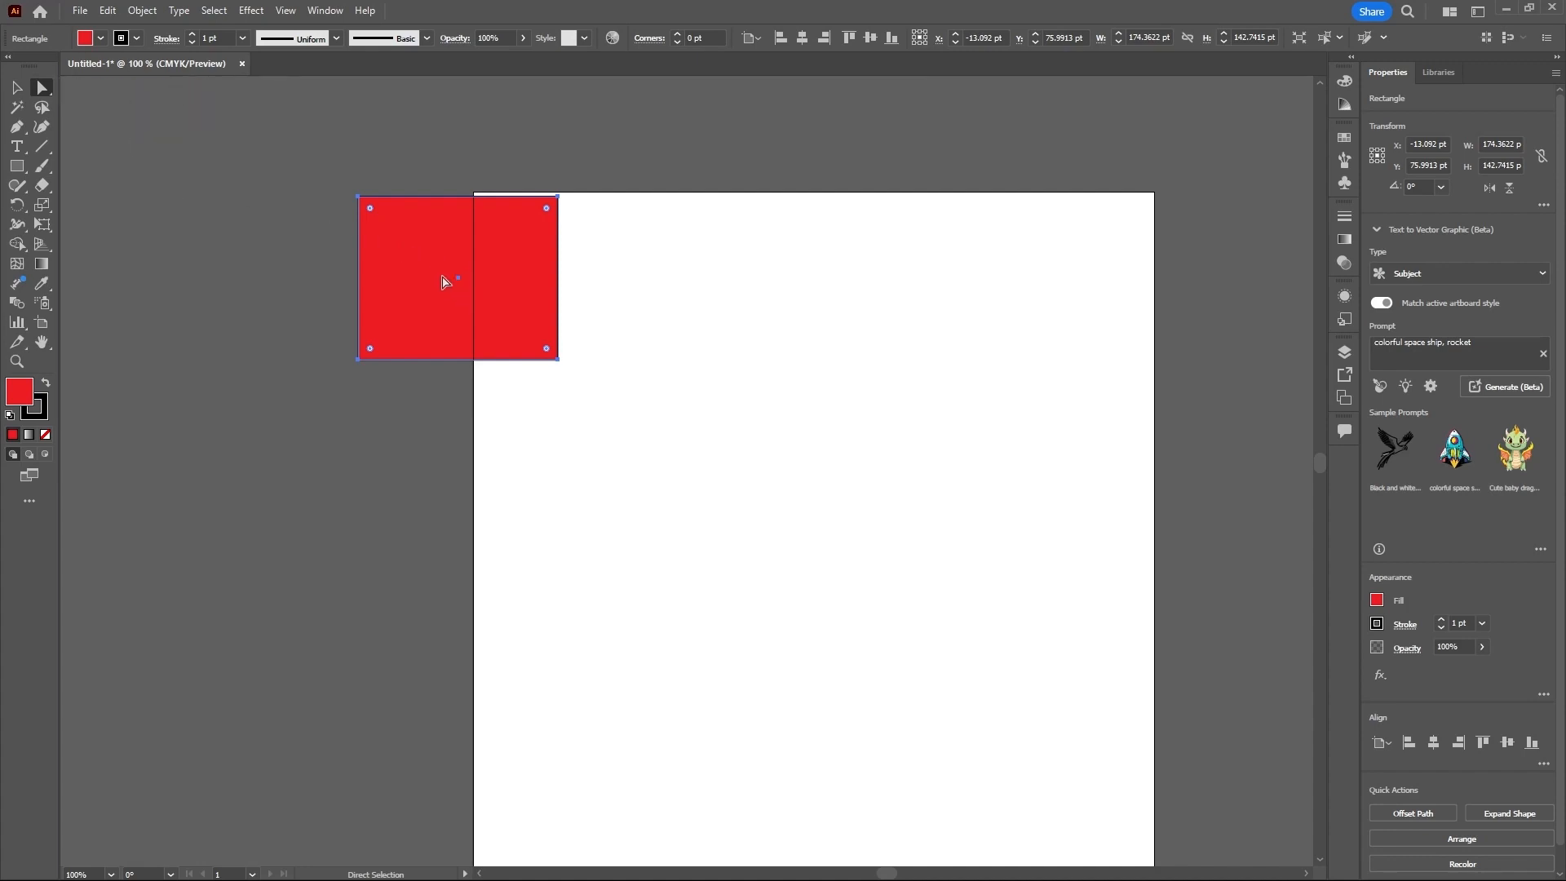
click(16, 88)
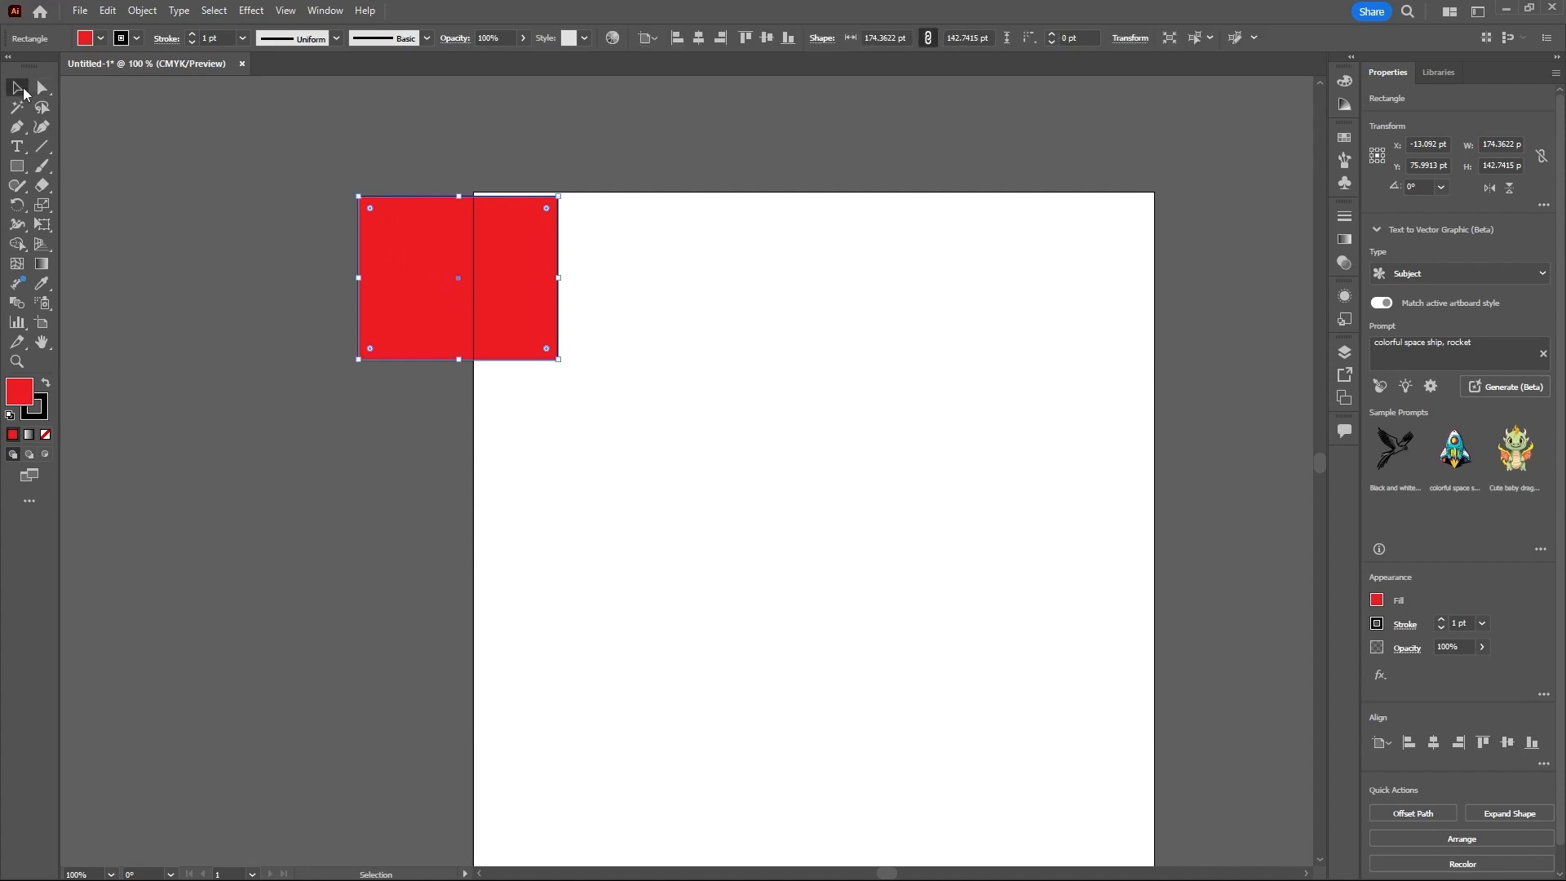
drag(406, 246, 597, 346)
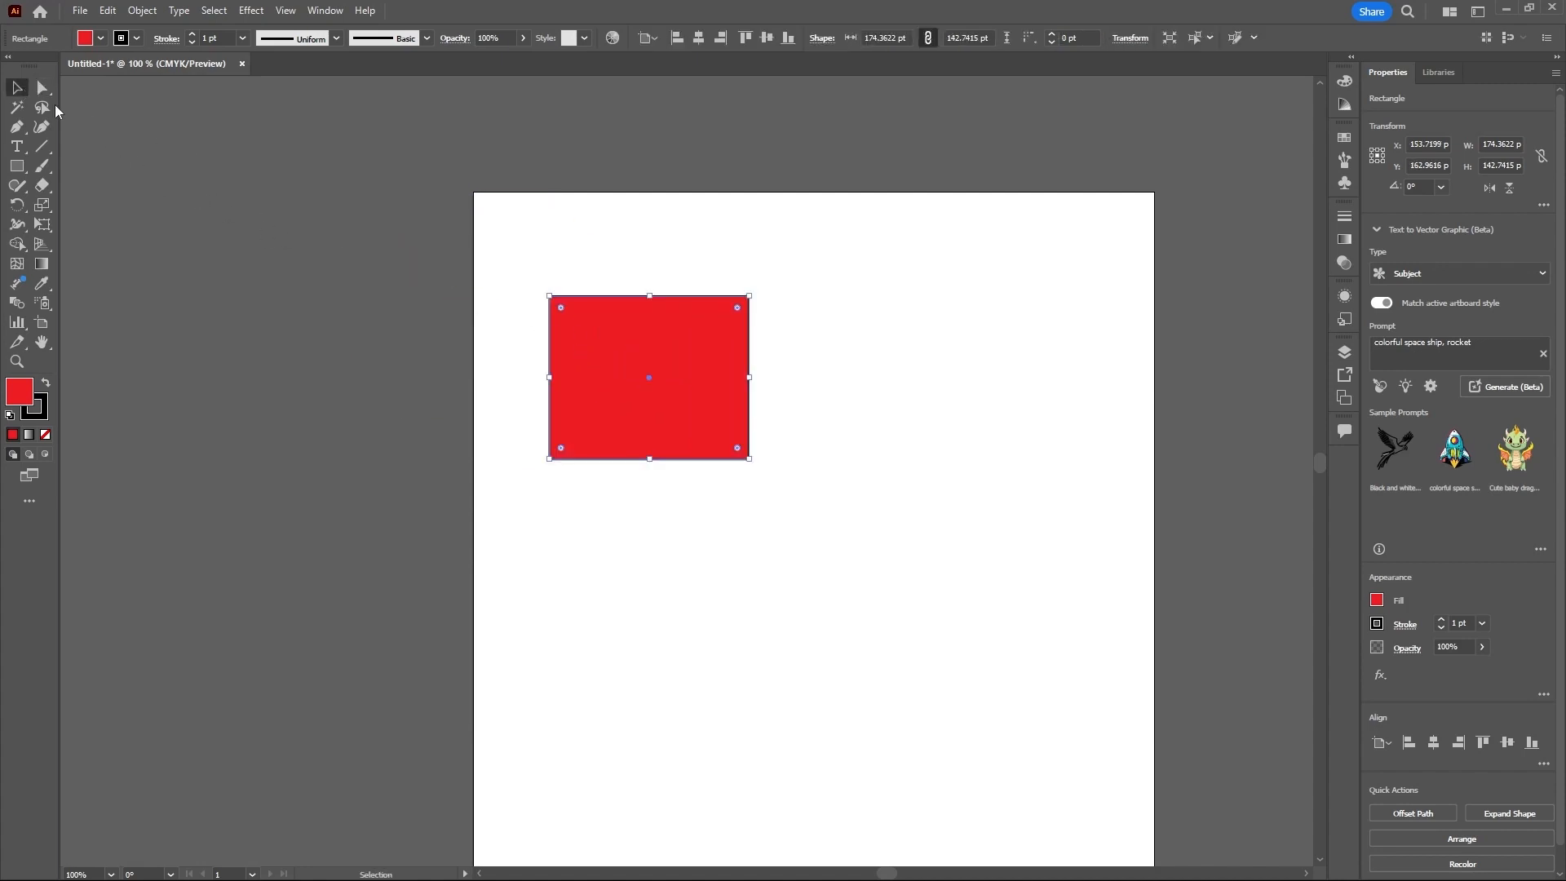
Step: Select only the rectangle's upper-right anchor point with the Direct Selection tool and a marquee around that corner
click(41, 87)
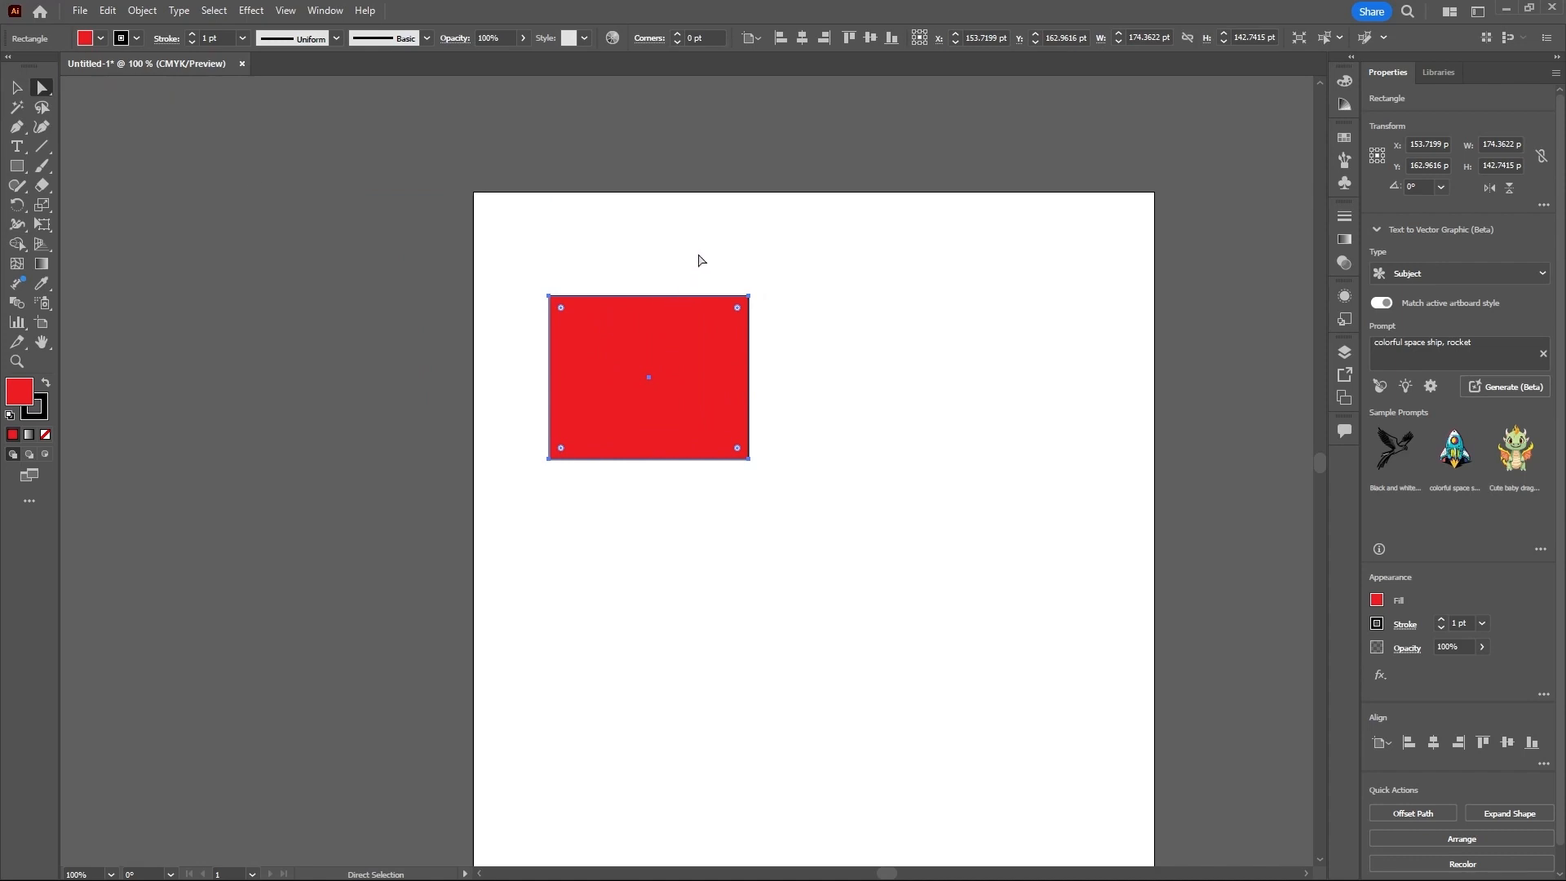
drag(699, 260, 813, 365)
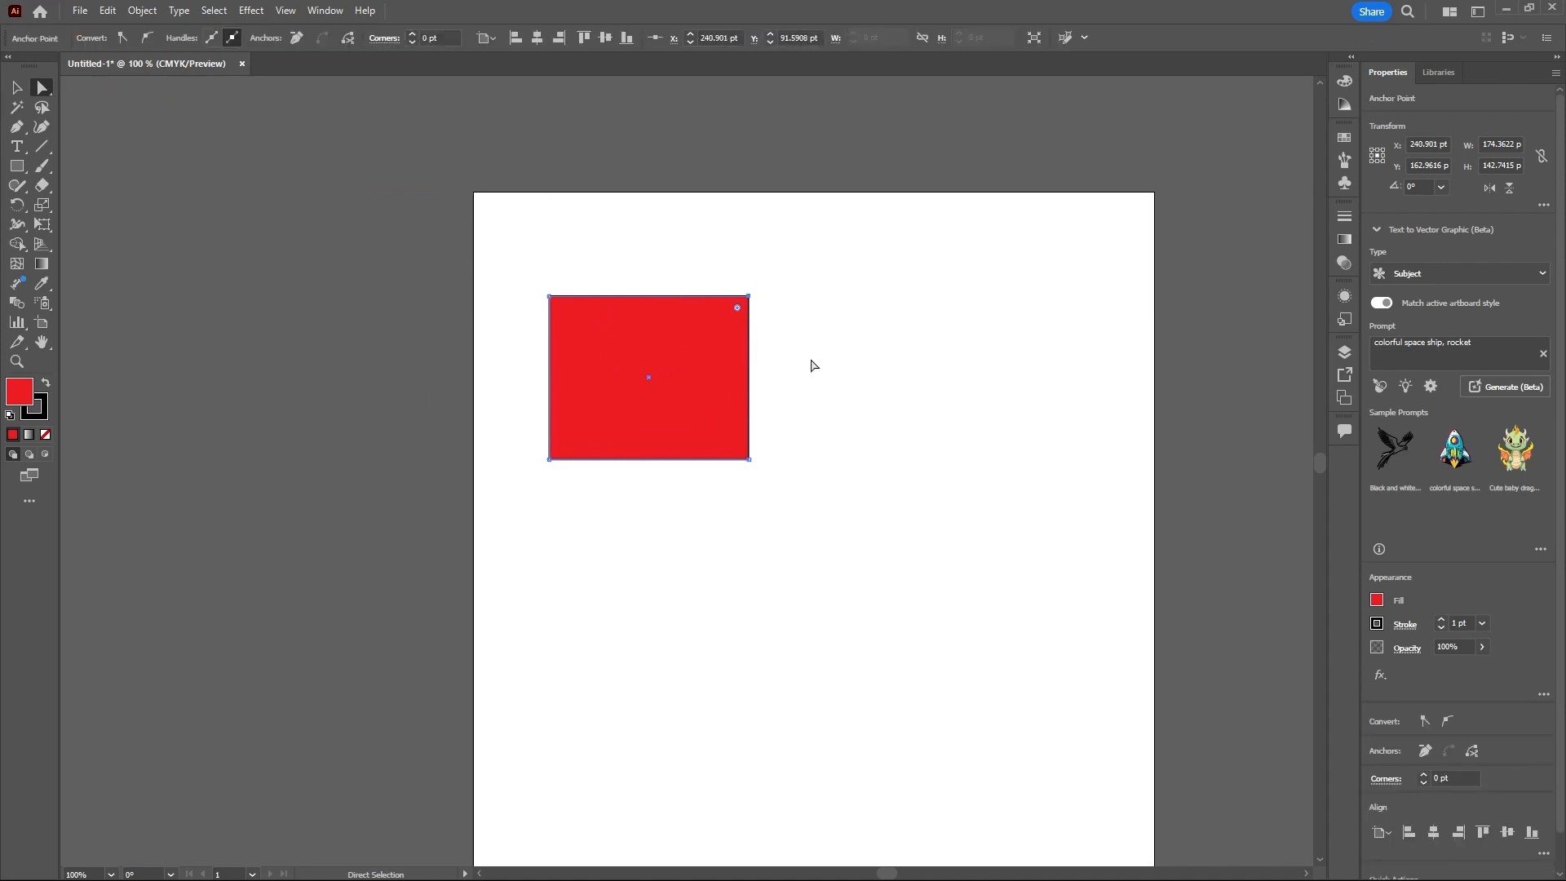
drag(699, 250, 829, 384)
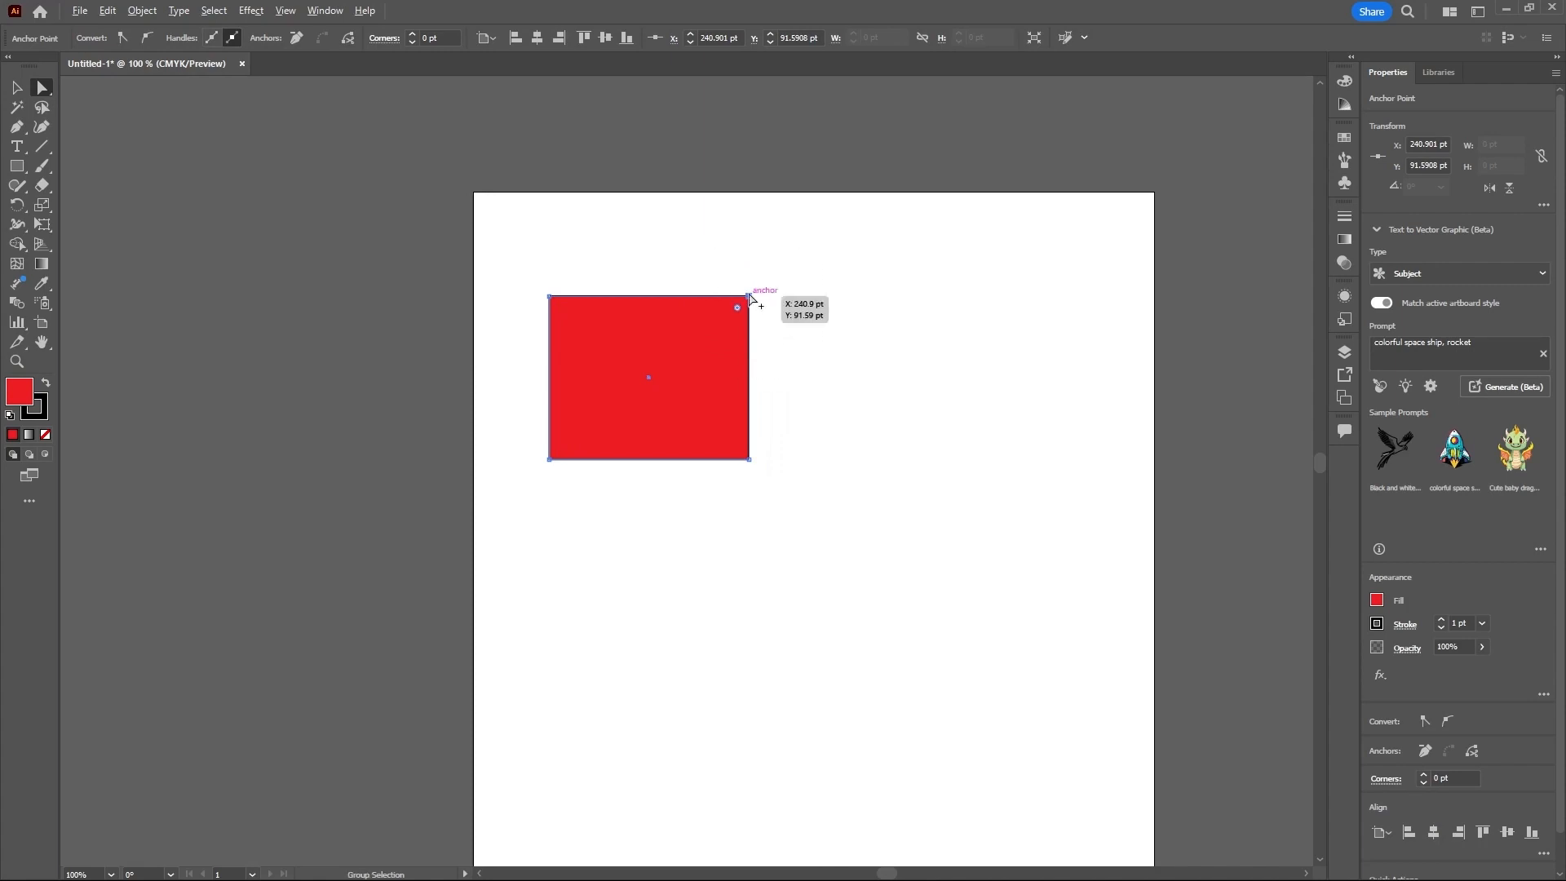
Step: Examine the anchor points at the rectangle's upper corners up close and select the upper-left one
scroll(747, 298, up, 3)
scroll(730, 297, up, 3)
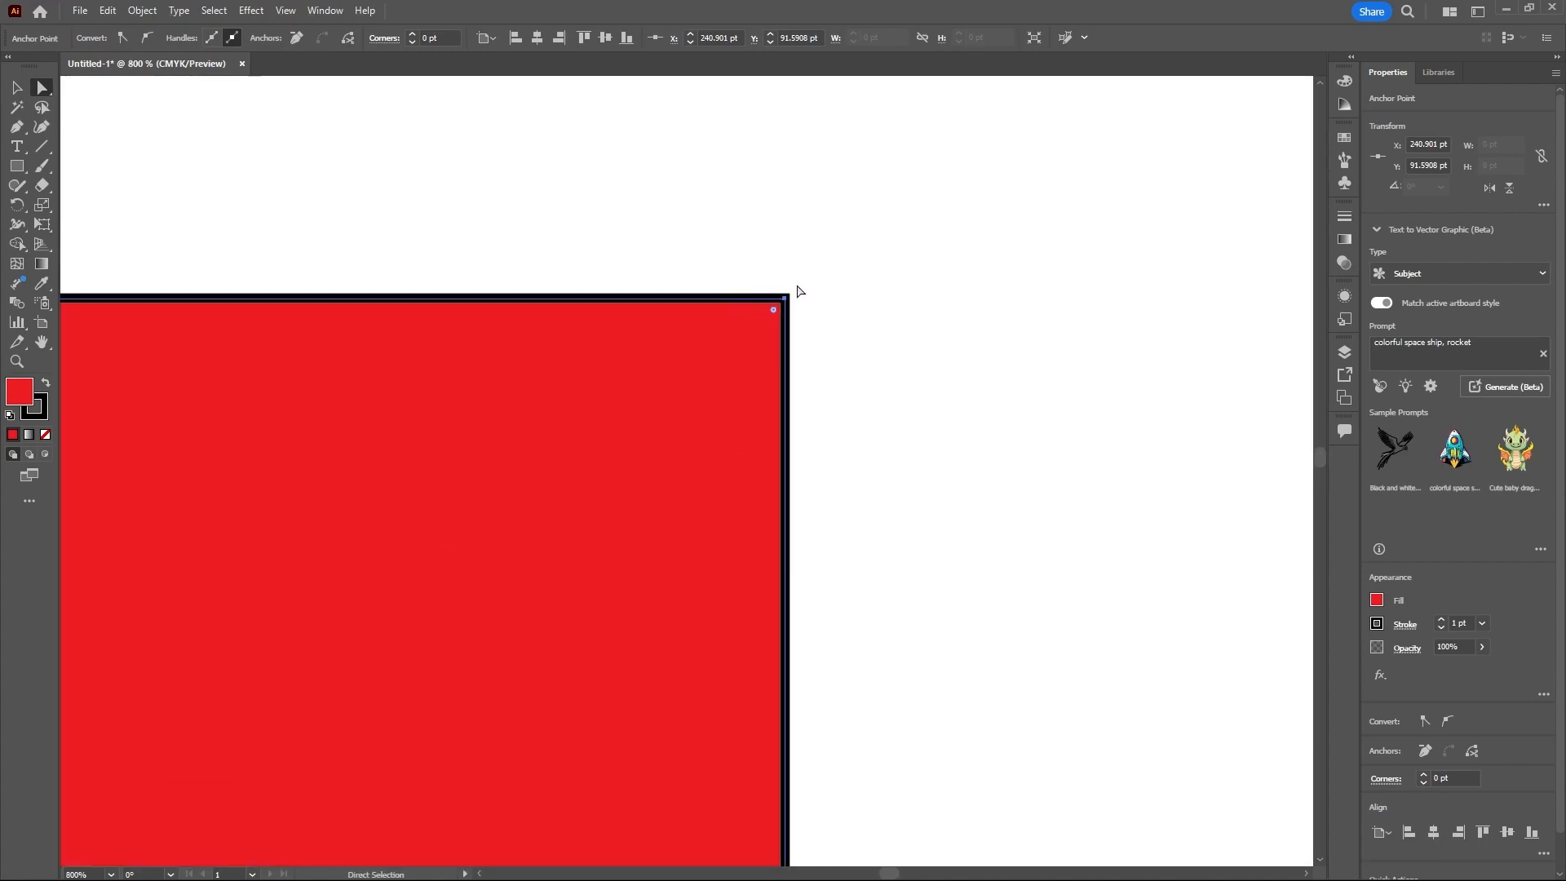
scroll(883, 271, down, 3)
scroll(235, 285, up, 6)
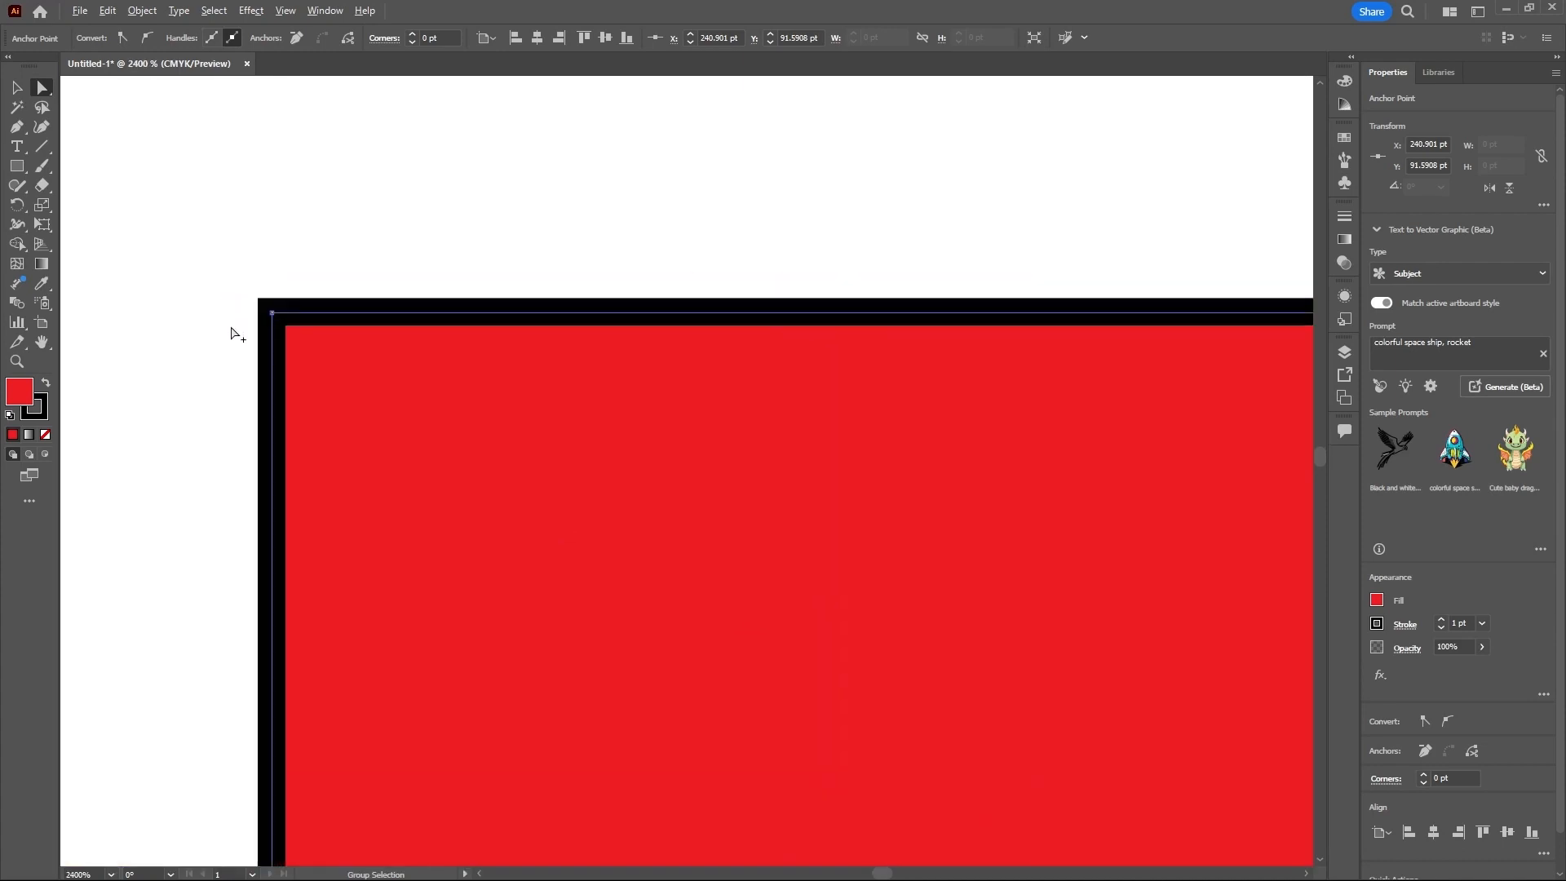
click(284, 323)
scroll(175, 282, down, 6)
scroll(579, 285, up, 5)
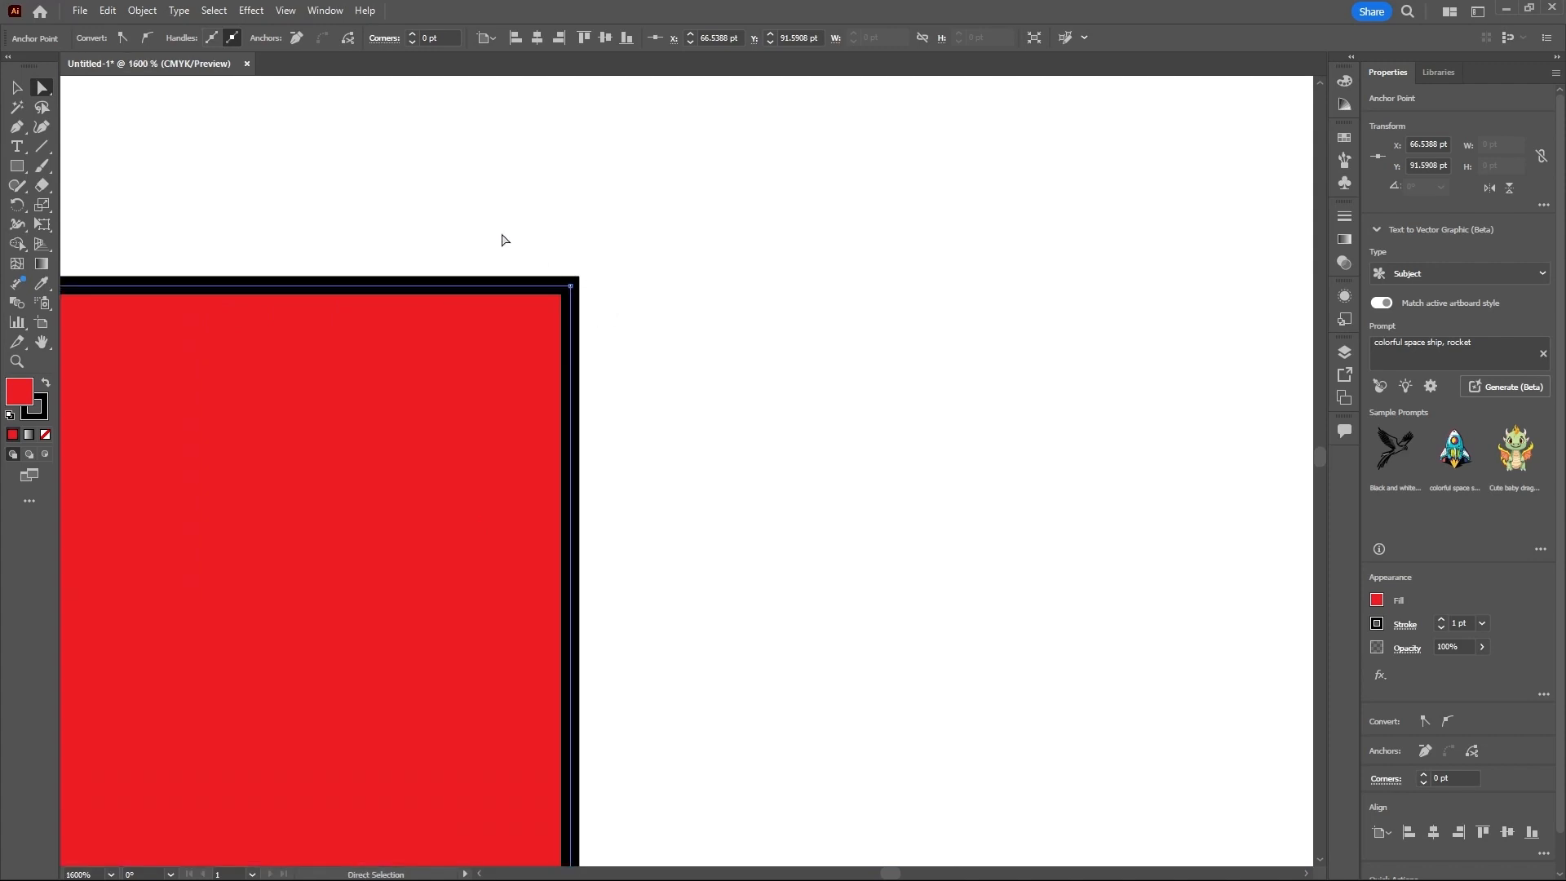
Step: Select the rectangle's upper-right anchor point and move it outward to about X 277 pt, Y 22 pt
drag(500, 233, 647, 382)
scroll(684, 262, down, 5)
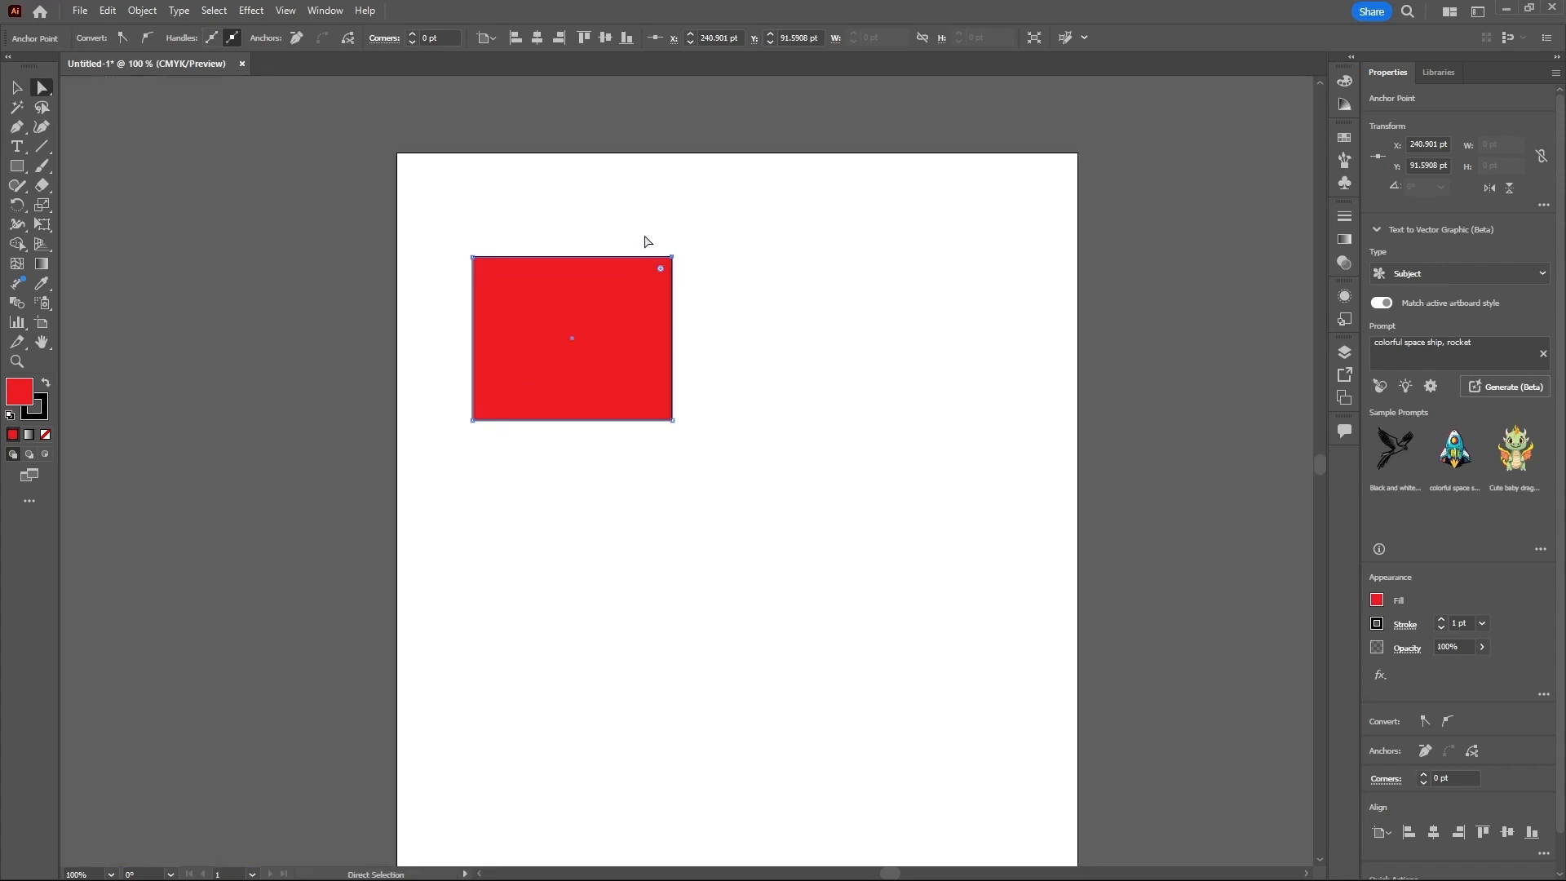
drag(645, 235, 715, 300)
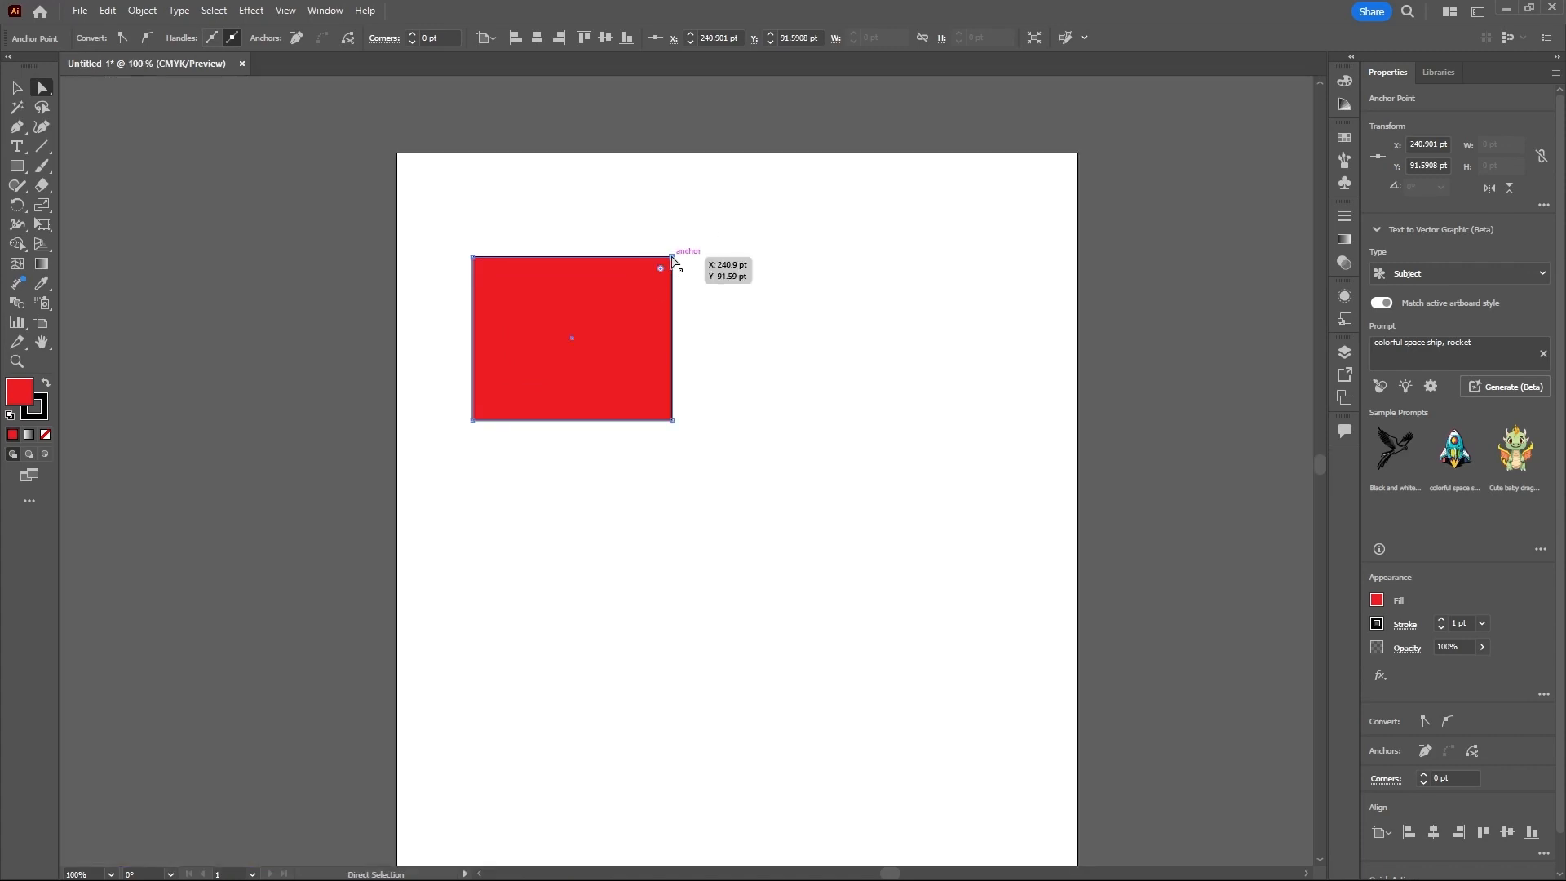
drag(674, 259, 712, 176)
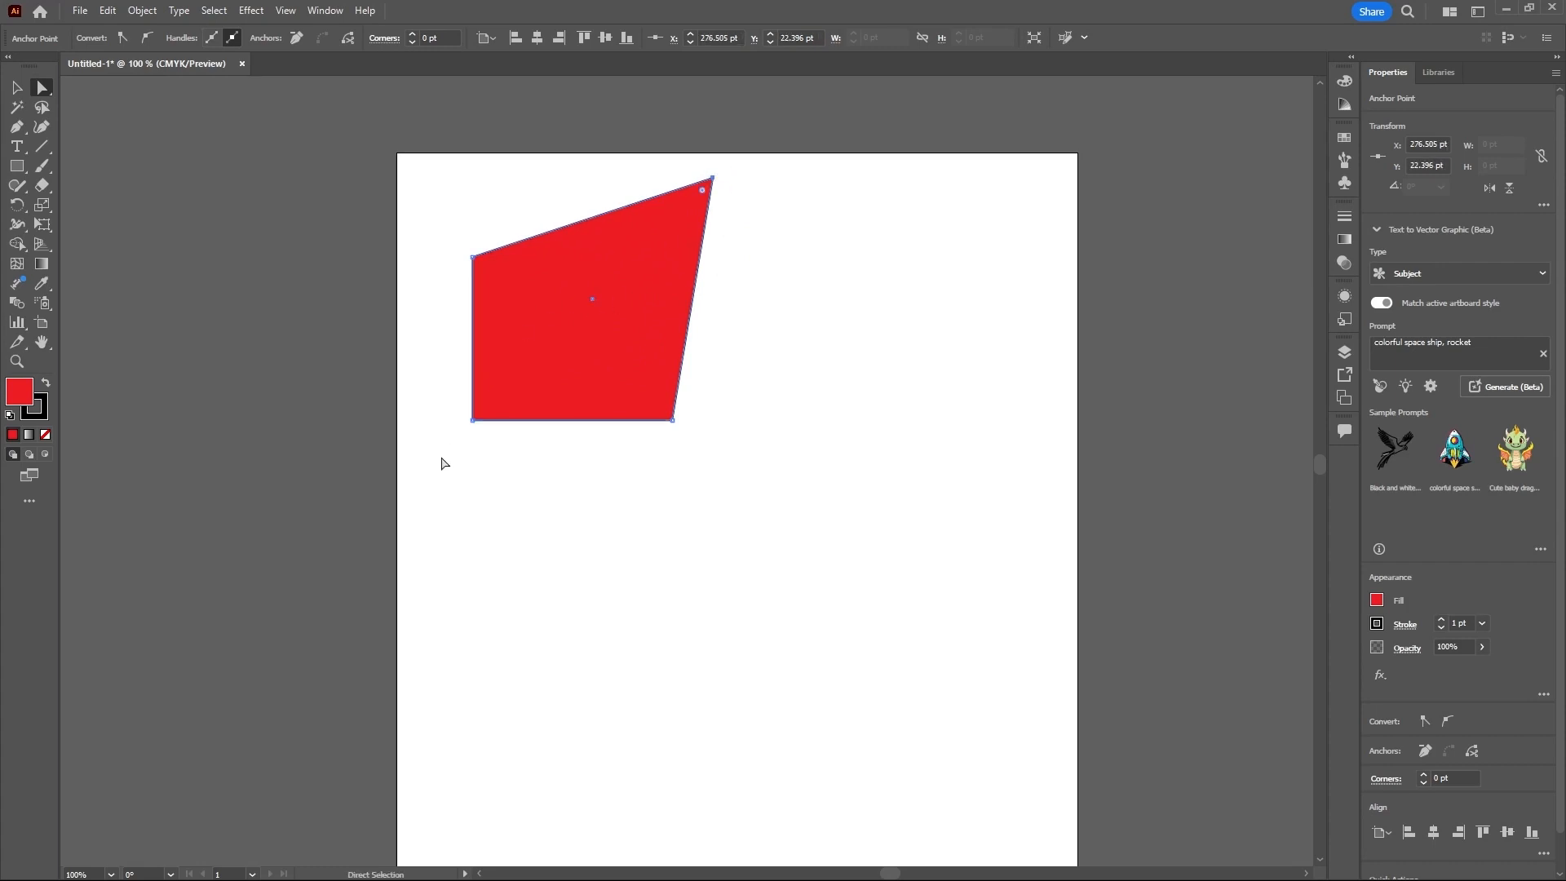
Step: Practise selecting the shape's lower-left and lower-right anchor points individually, deselecting before picking the lower-right one again
drag(440, 459, 526, 378)
drag(650, 479, 712, 365)
click(714, 457)
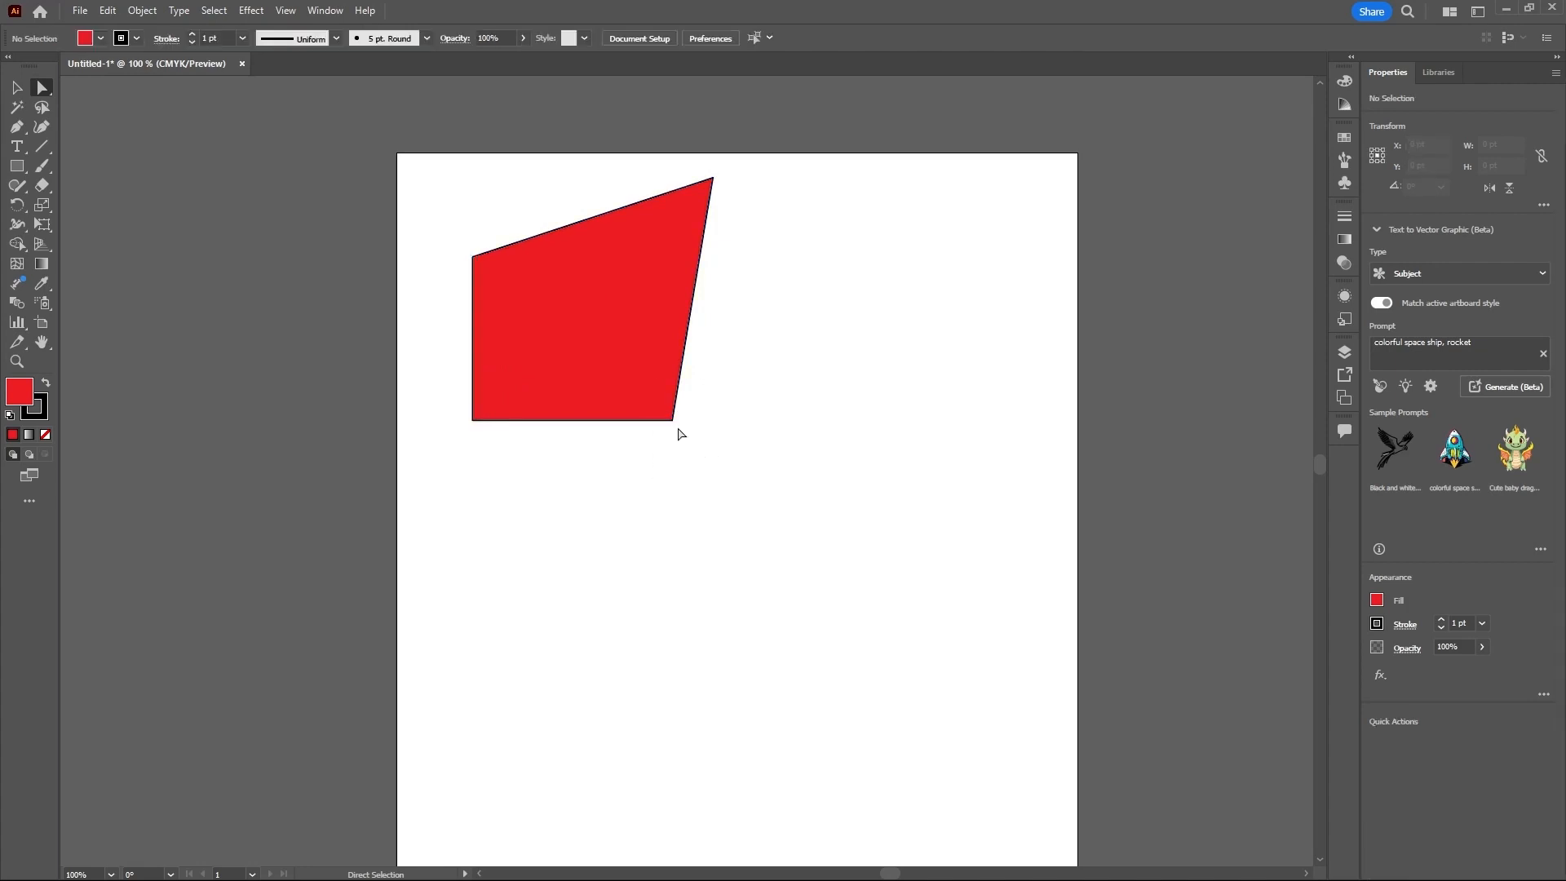
click(672, 421)
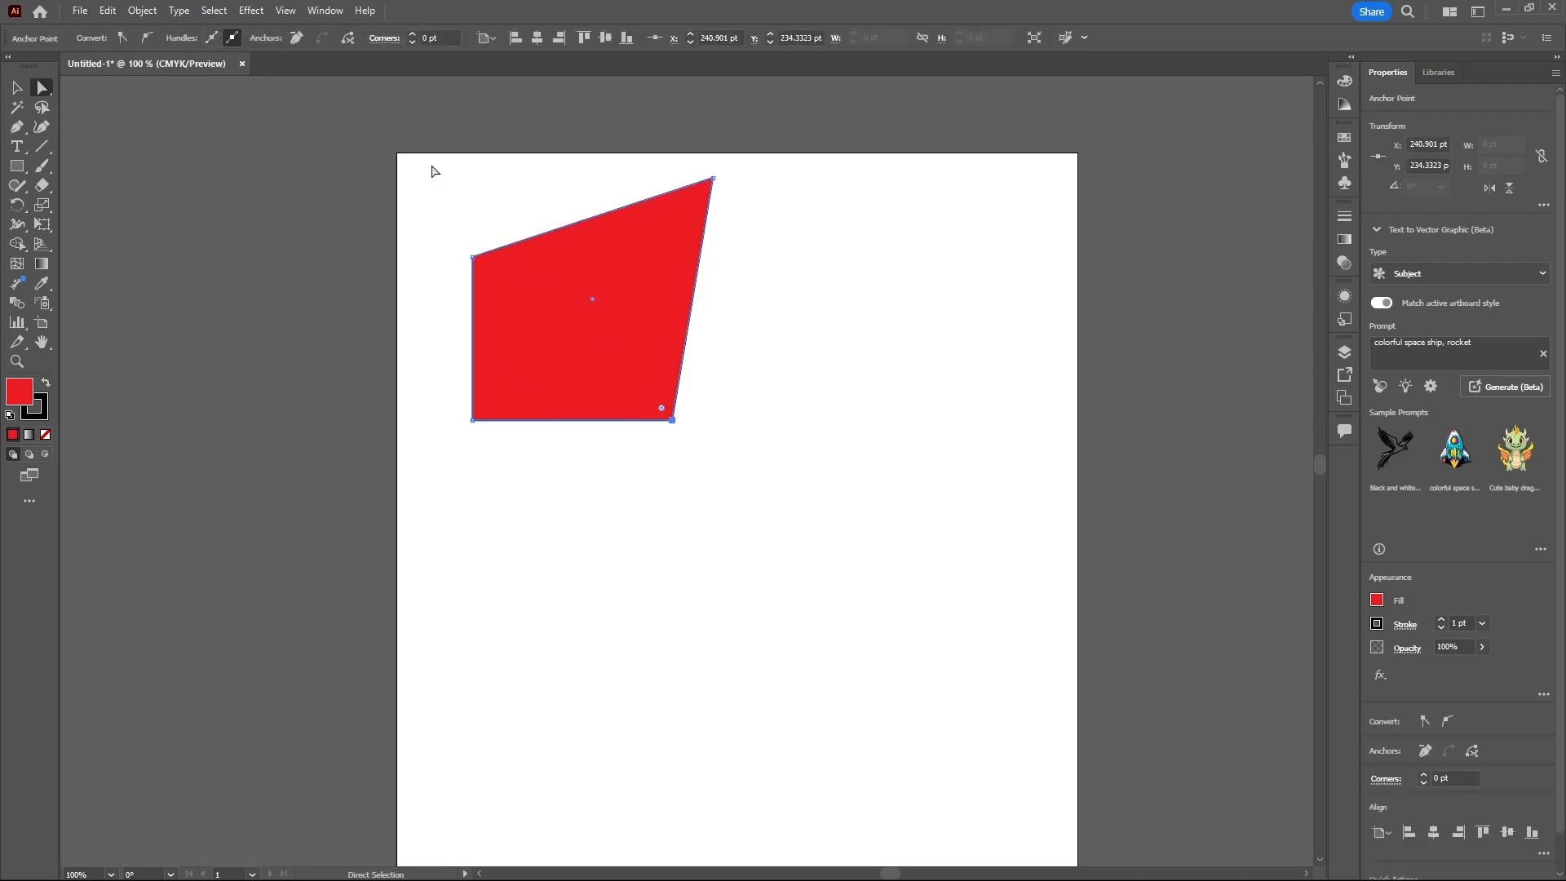
Step: Marquee-select all of the shape's anchor points, deselect them, and select only the lower-right anchor point
drag(431, 165, 870, 538)
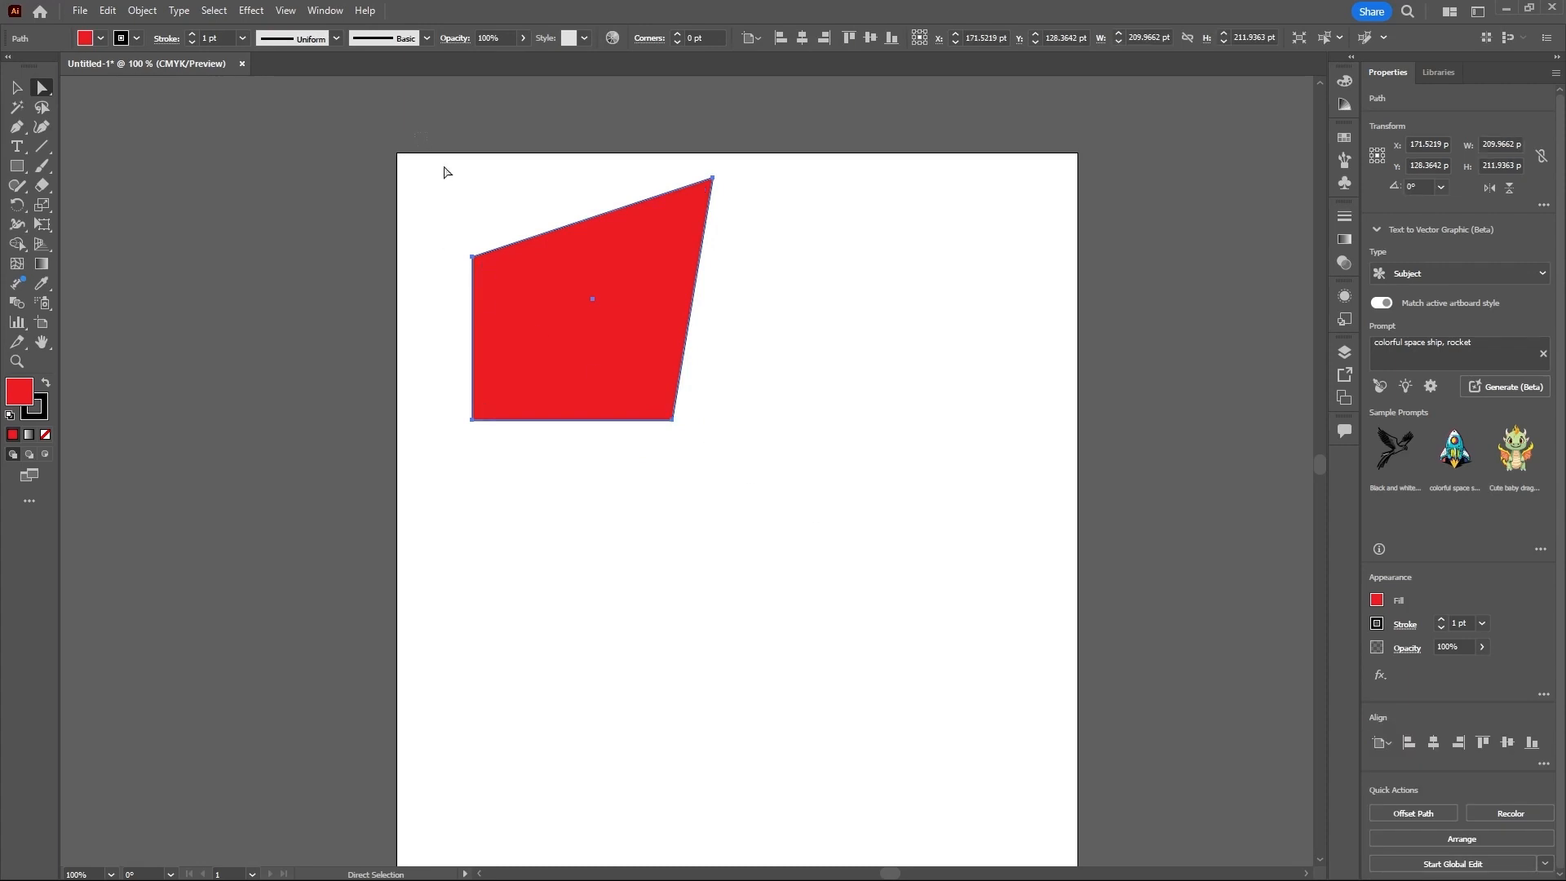
drag(414, 154, 845, 538)
click(752, 395)
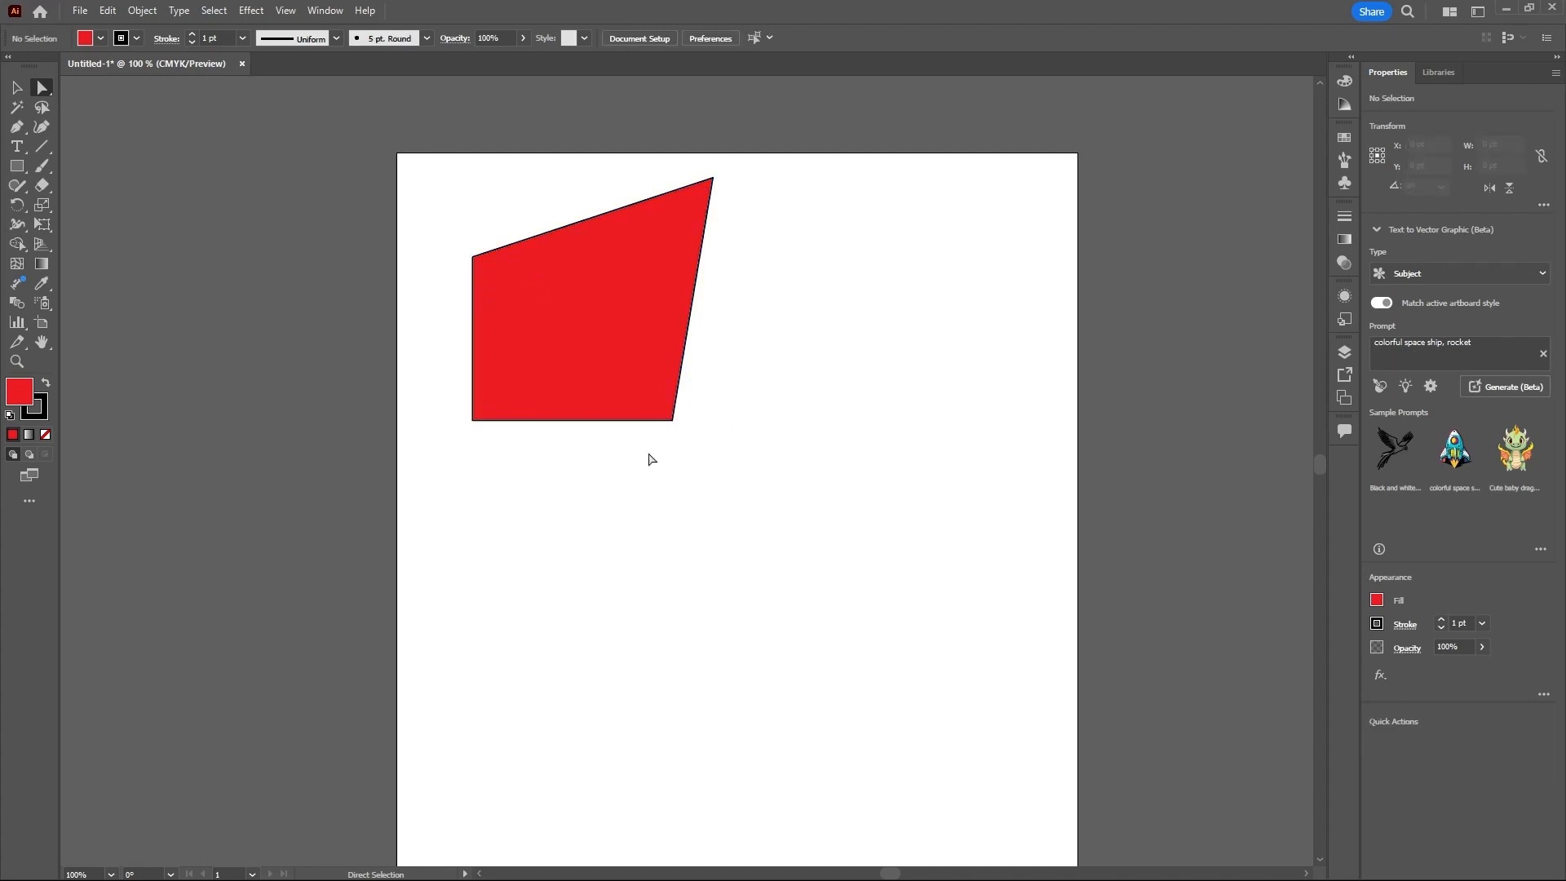
drag(652, 456, 705, 384)
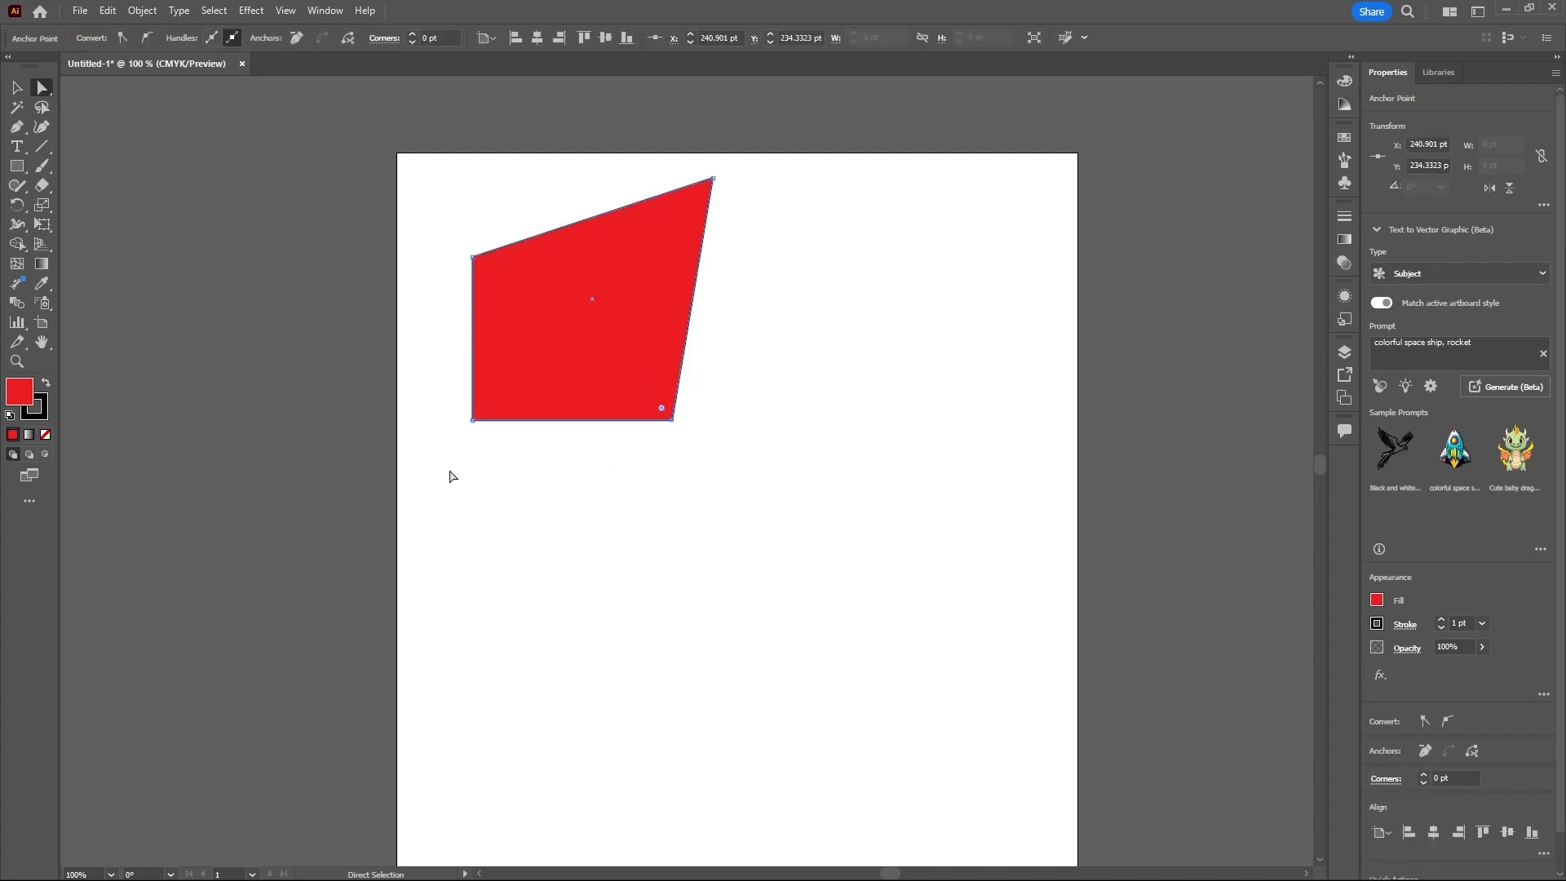
Step: Move the shape's lower-left anchor point inward to about X 188 pt, Y 110 pt to form an arrowhead
drag(448, 472, 529, 367)
drag(472, 420, 609, 278)
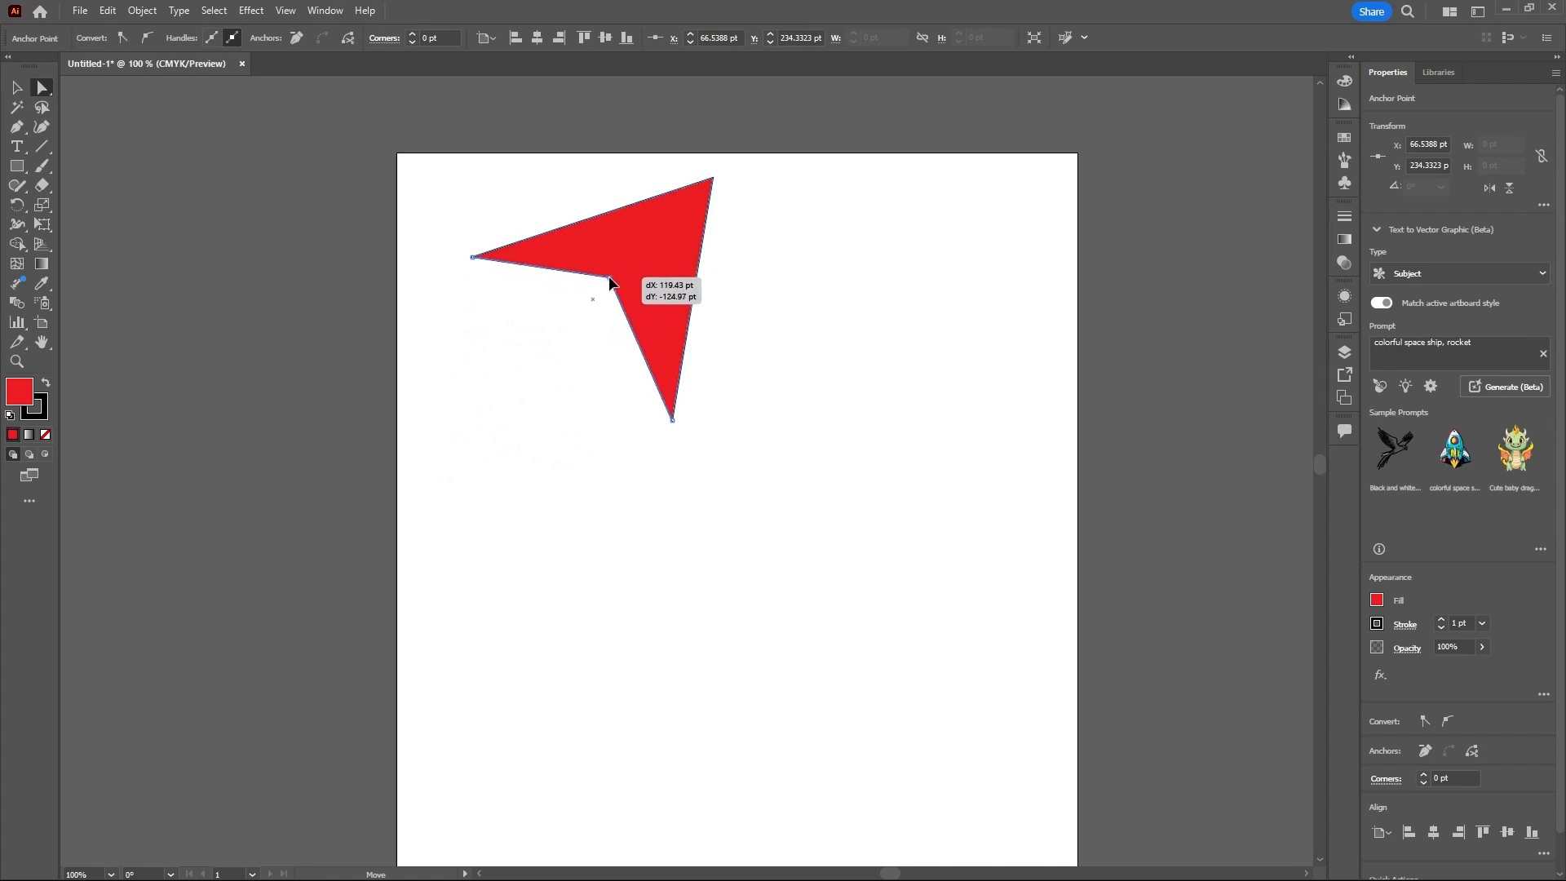
mouse_move(610, 280)
mouse_down()
mouse_move(483, 453)
mouse_move(613, 282)
mouse_up()
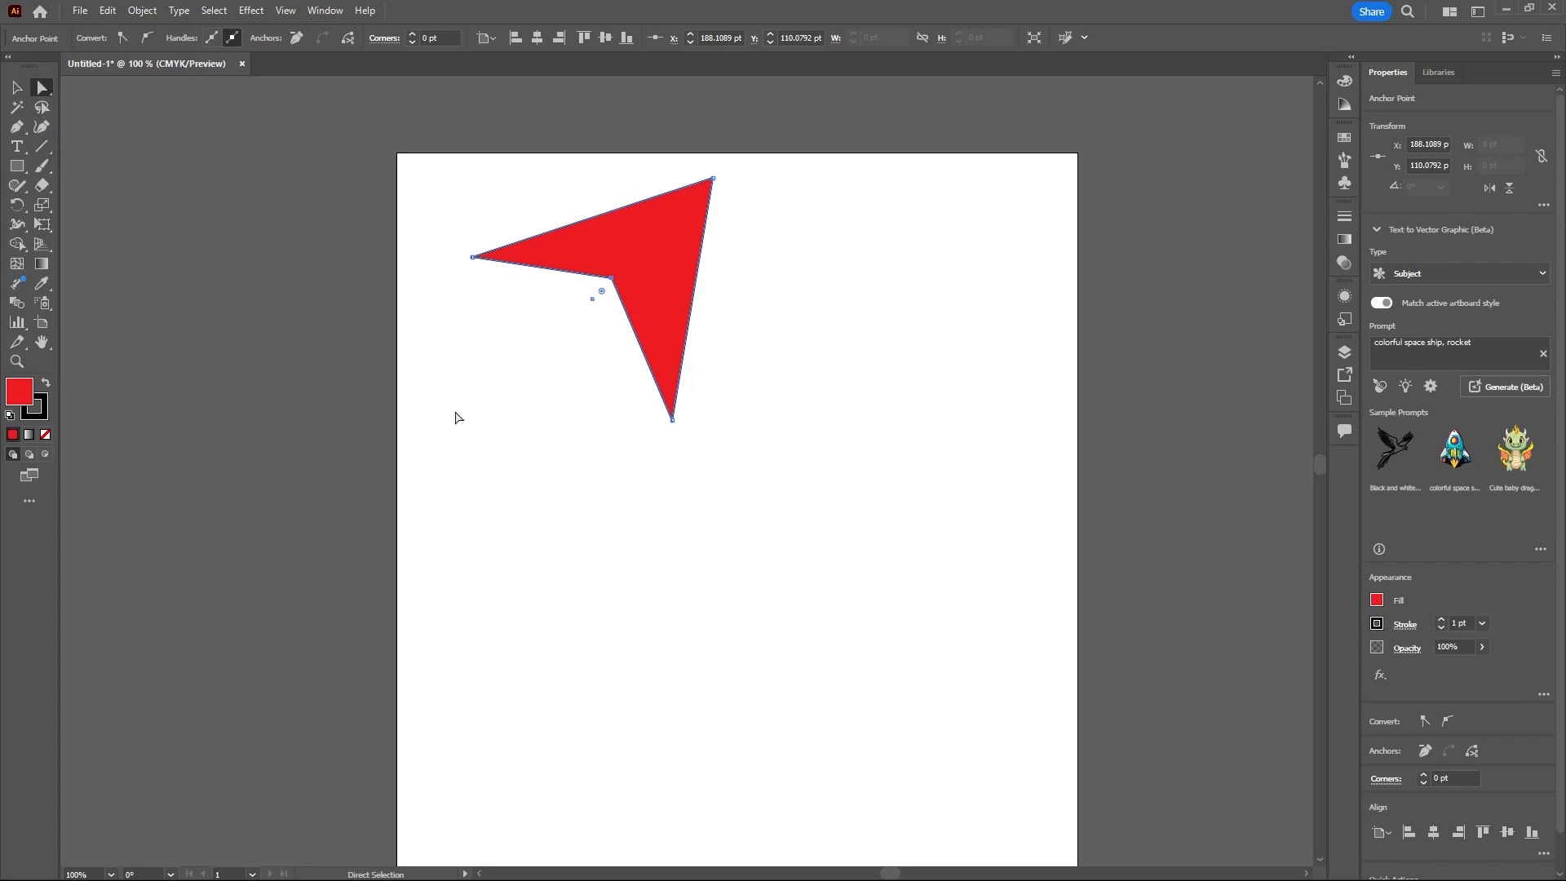
Step: Convert the arrowhead's upper-right anchor point to smooth and stretch its lower handle far outward to widen the curve
click(715, 178)
drag(690, 161, 770, 246)
click(147, 39)
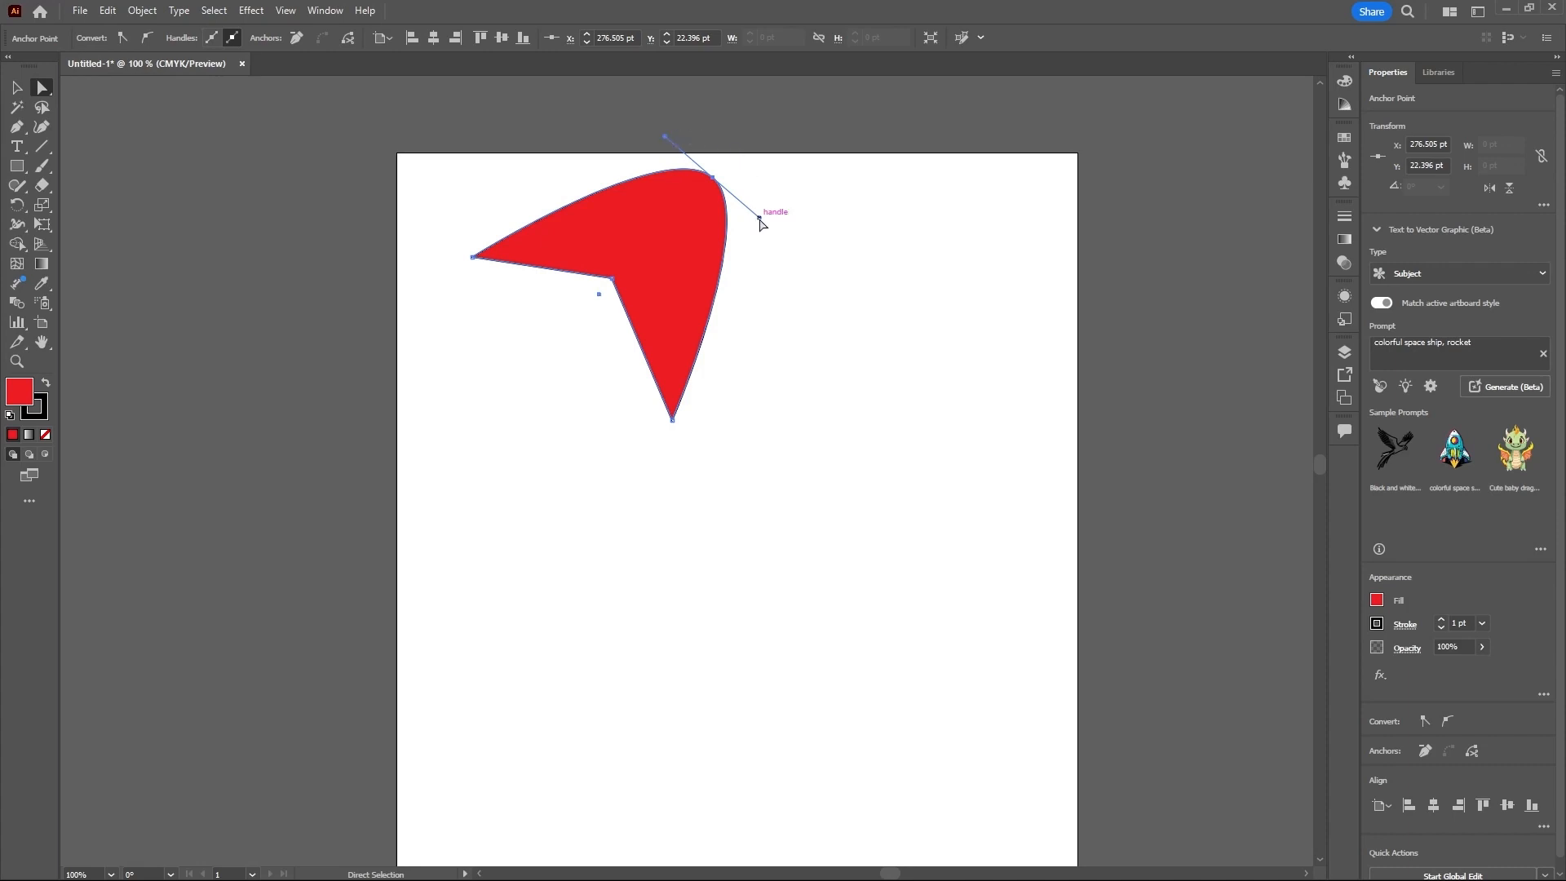
drag(759, 219, 1028, 421)
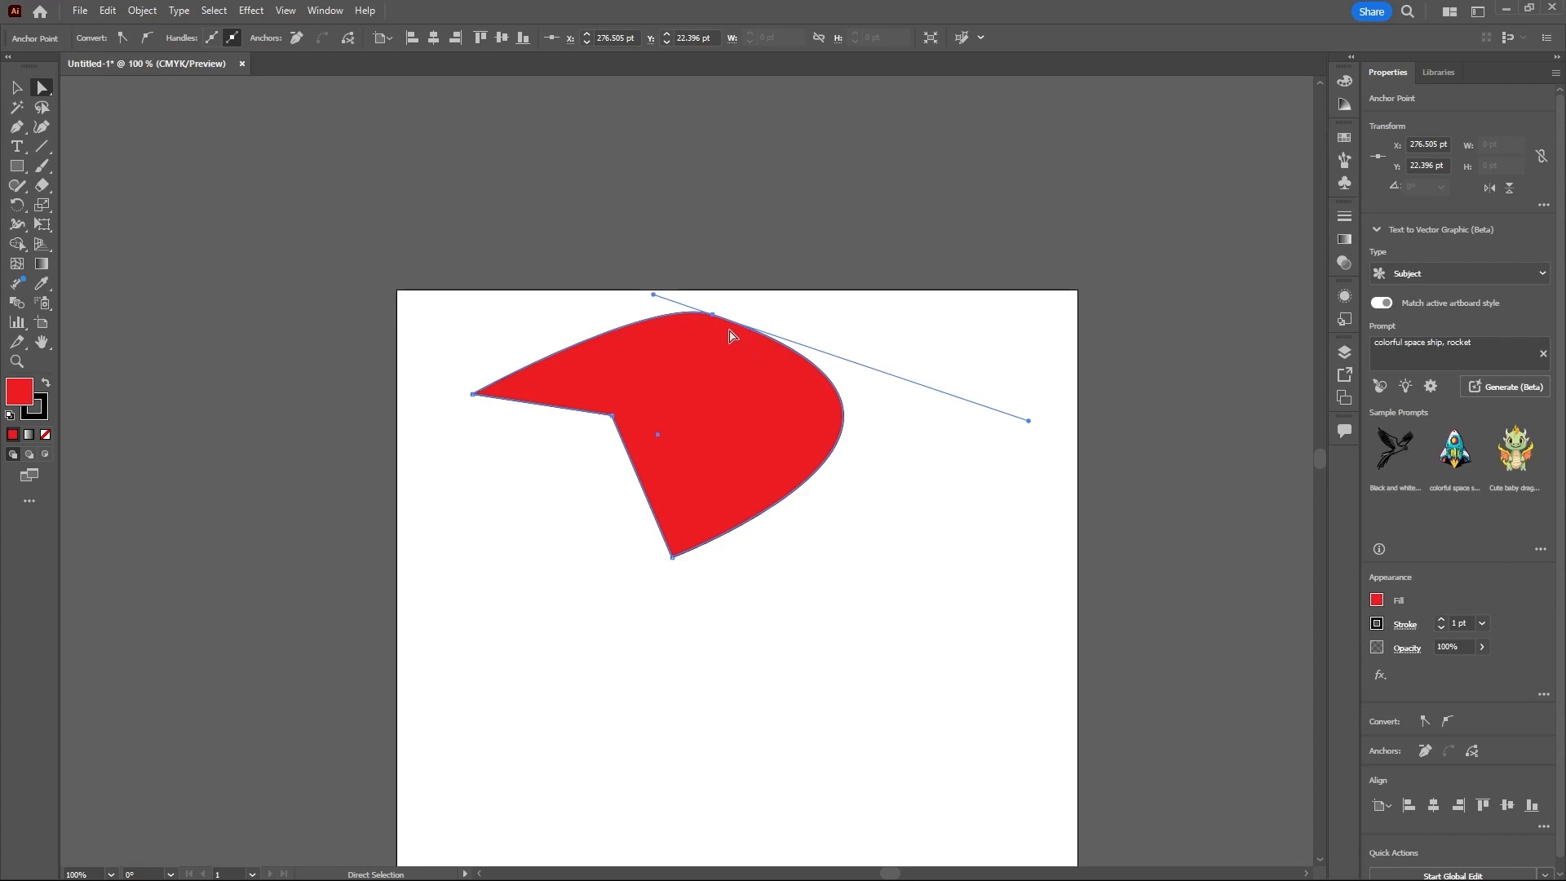
Step: Convert the upper-right anchor point to a corner and back to smooth, and extend its lower handle slightly
click(122, 38)
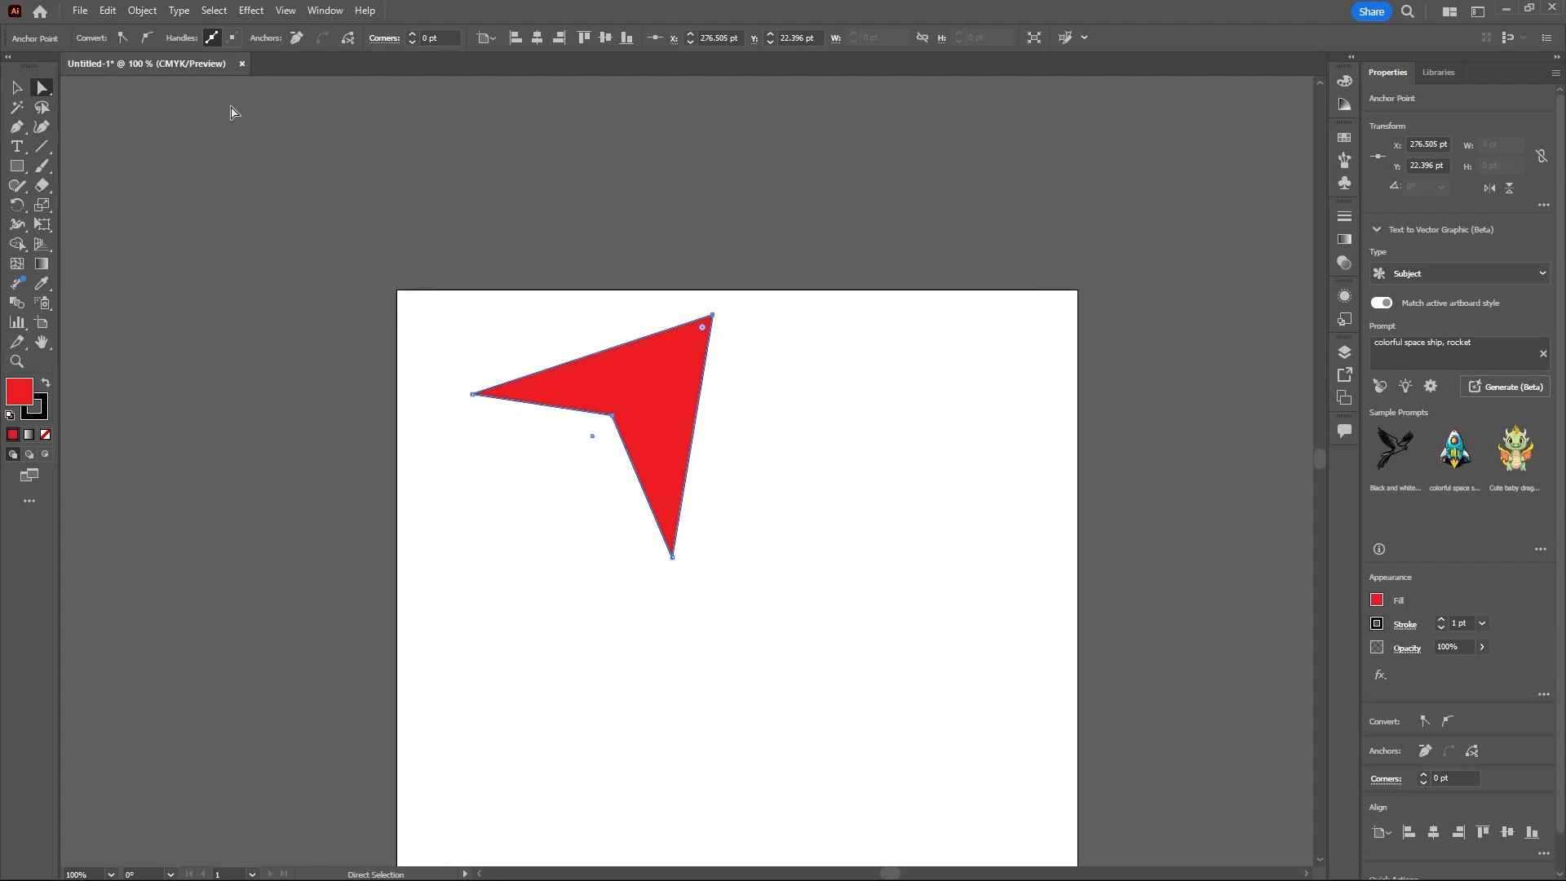
click(148, 38)
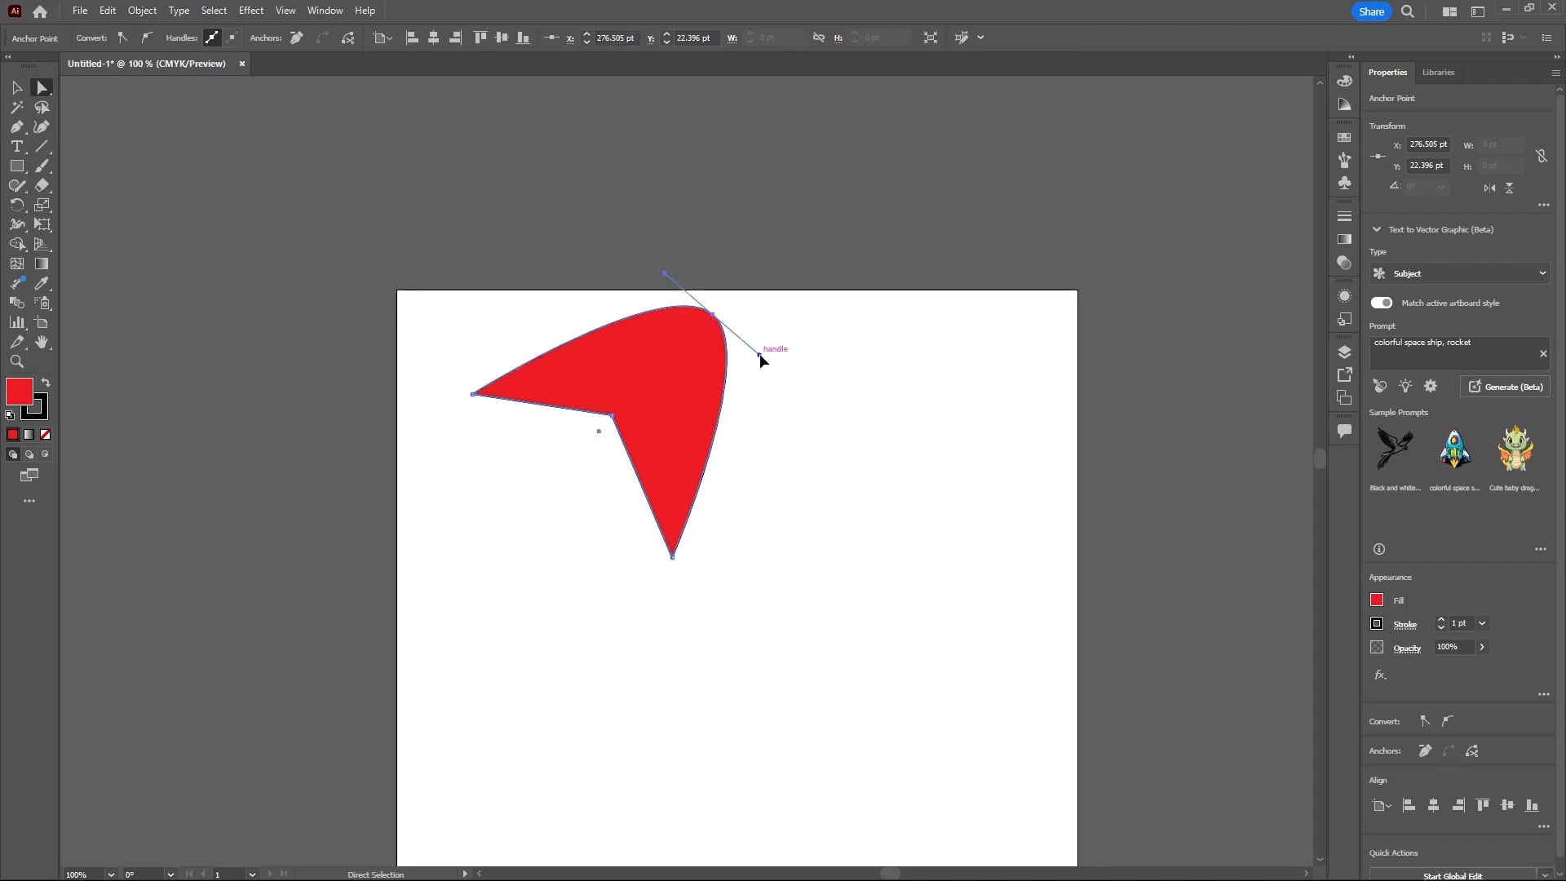
drag(759, 354, 797, 379)
Step: Select the shape's leftmost anchor point and convert it to smooth
drag(456, 363, 484, 423)
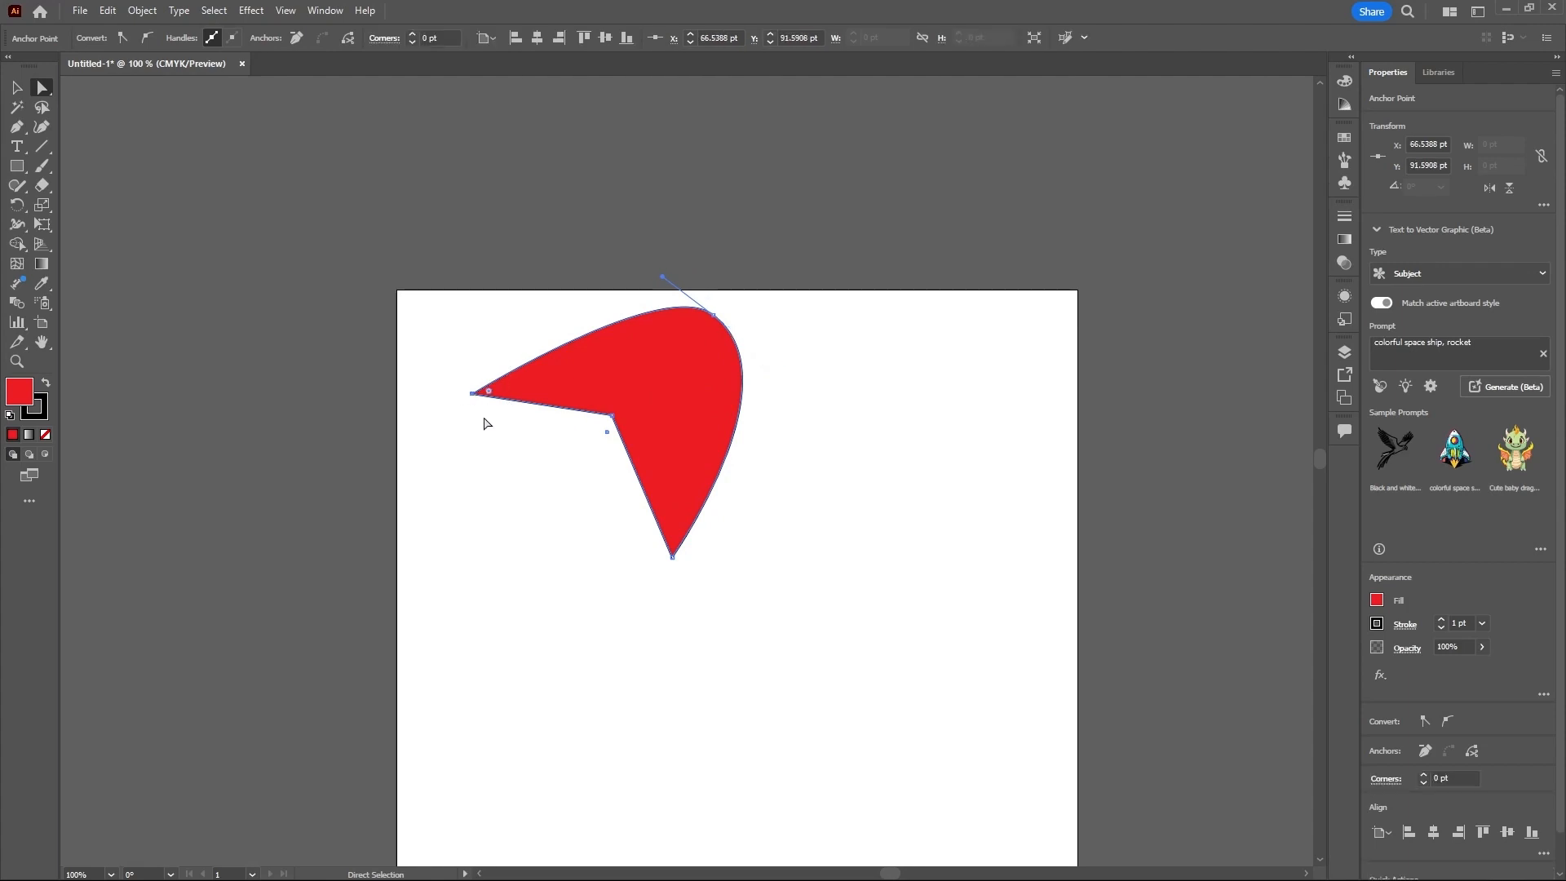
click(148, 42)
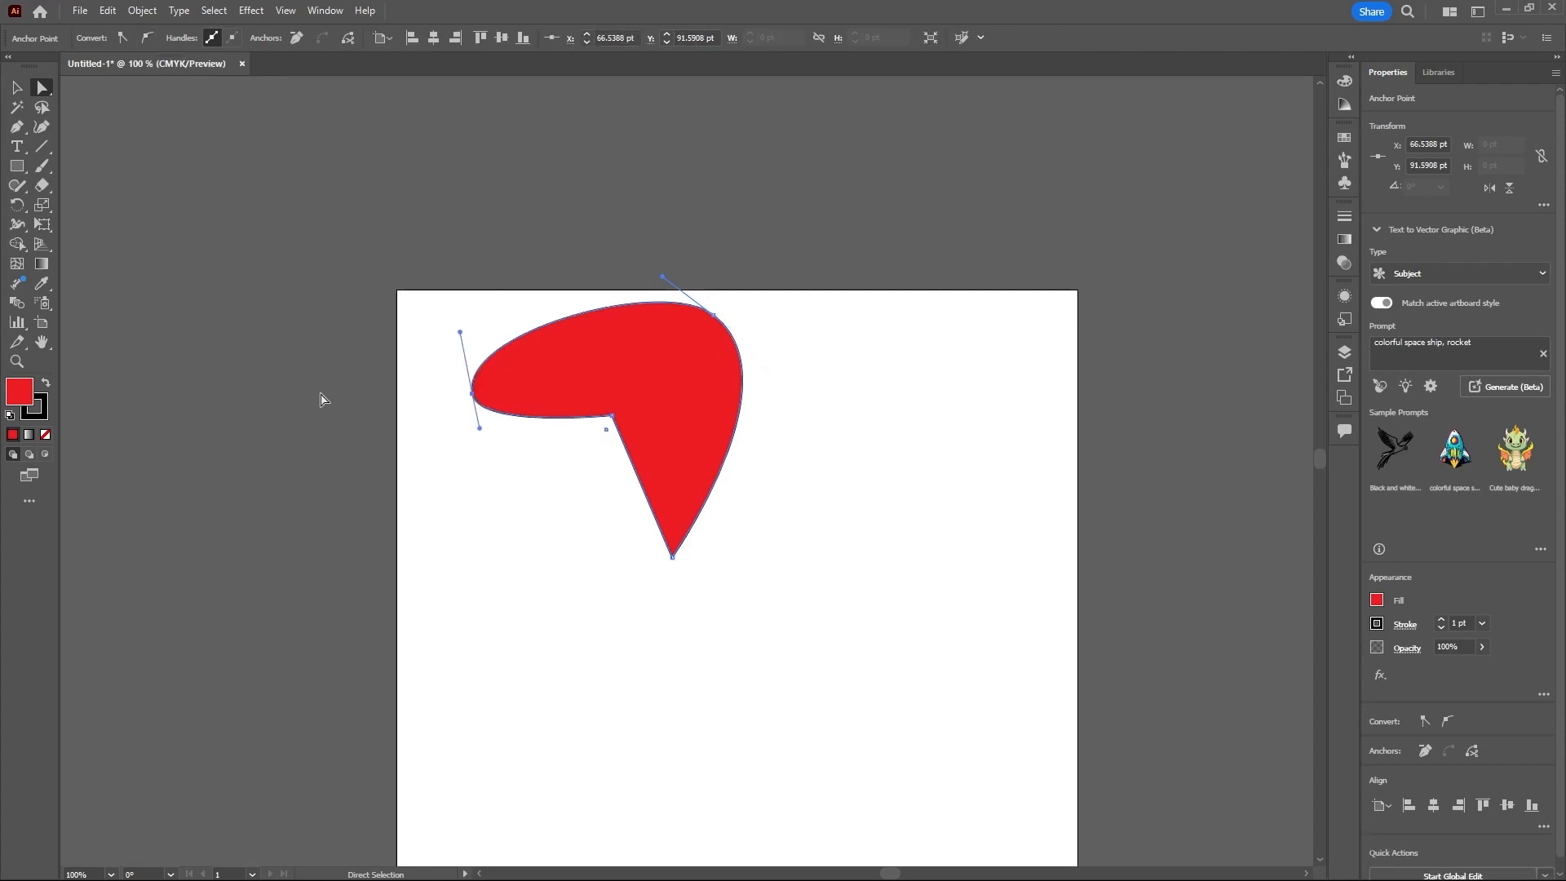
Step: Convert the shape's bottom anchor point to smooth, and swing the upper-right anchor's lower handle inward until it points almost straight down
drag(637, 636, 771, 529)
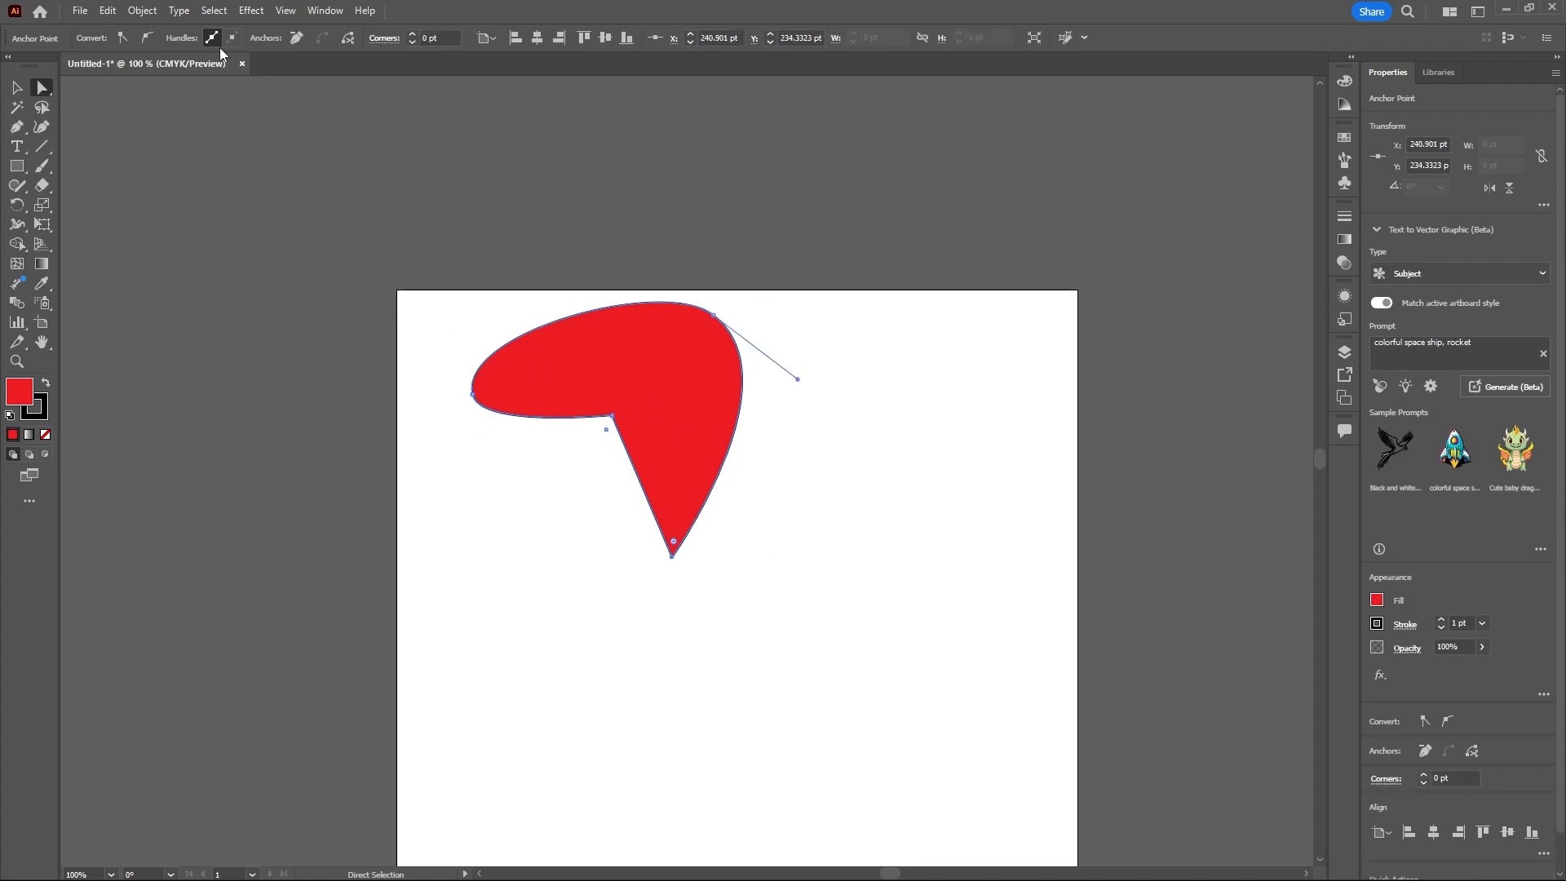
click(146, 40)
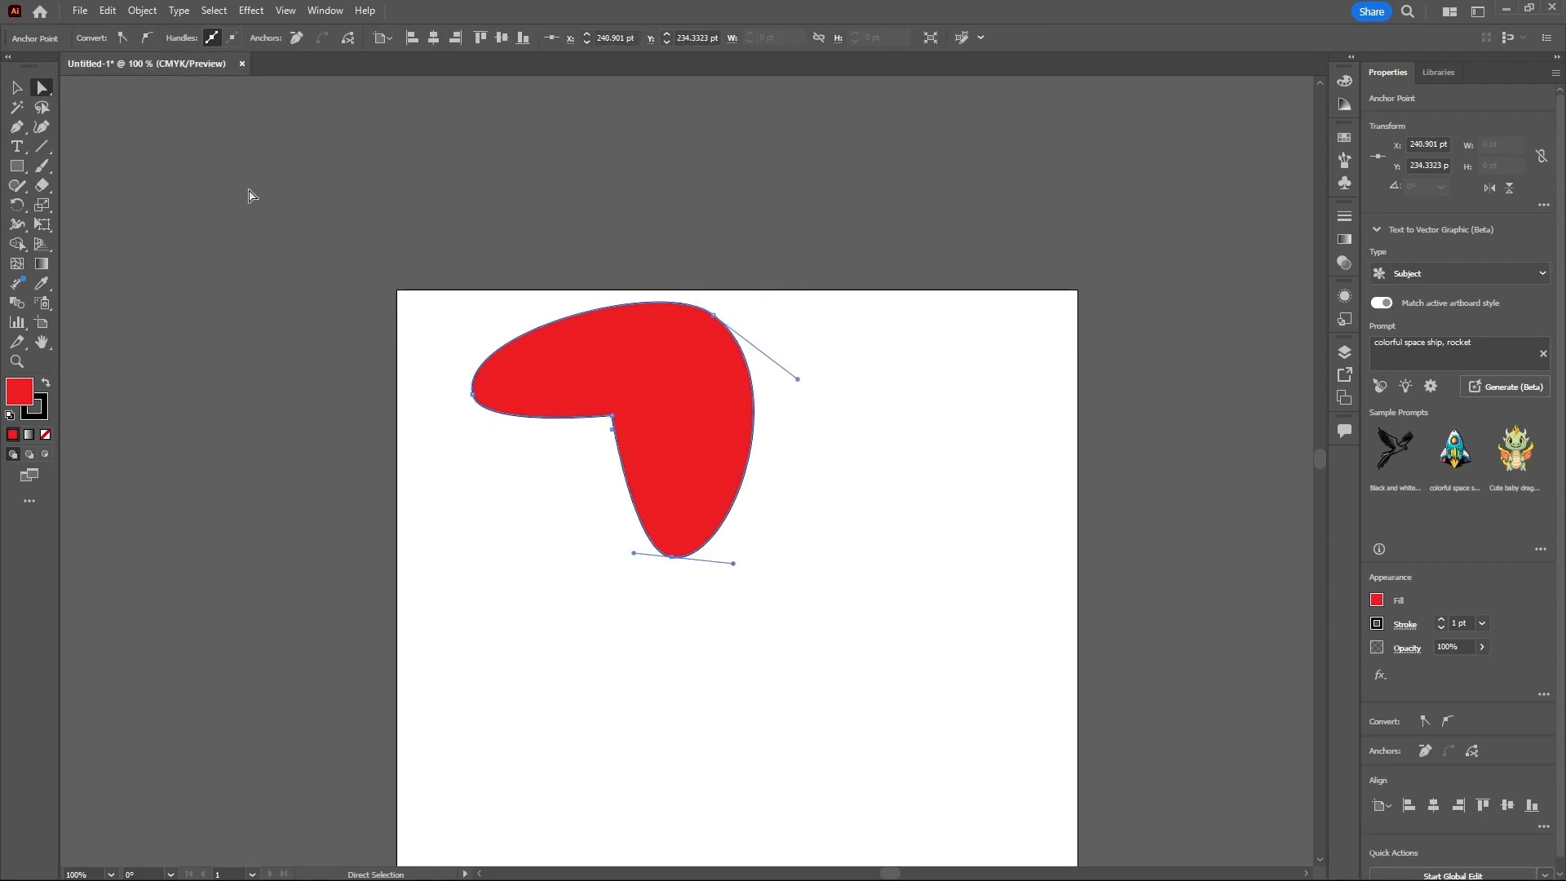
click(665, 277)
click(724, 338)
click(840, 451)
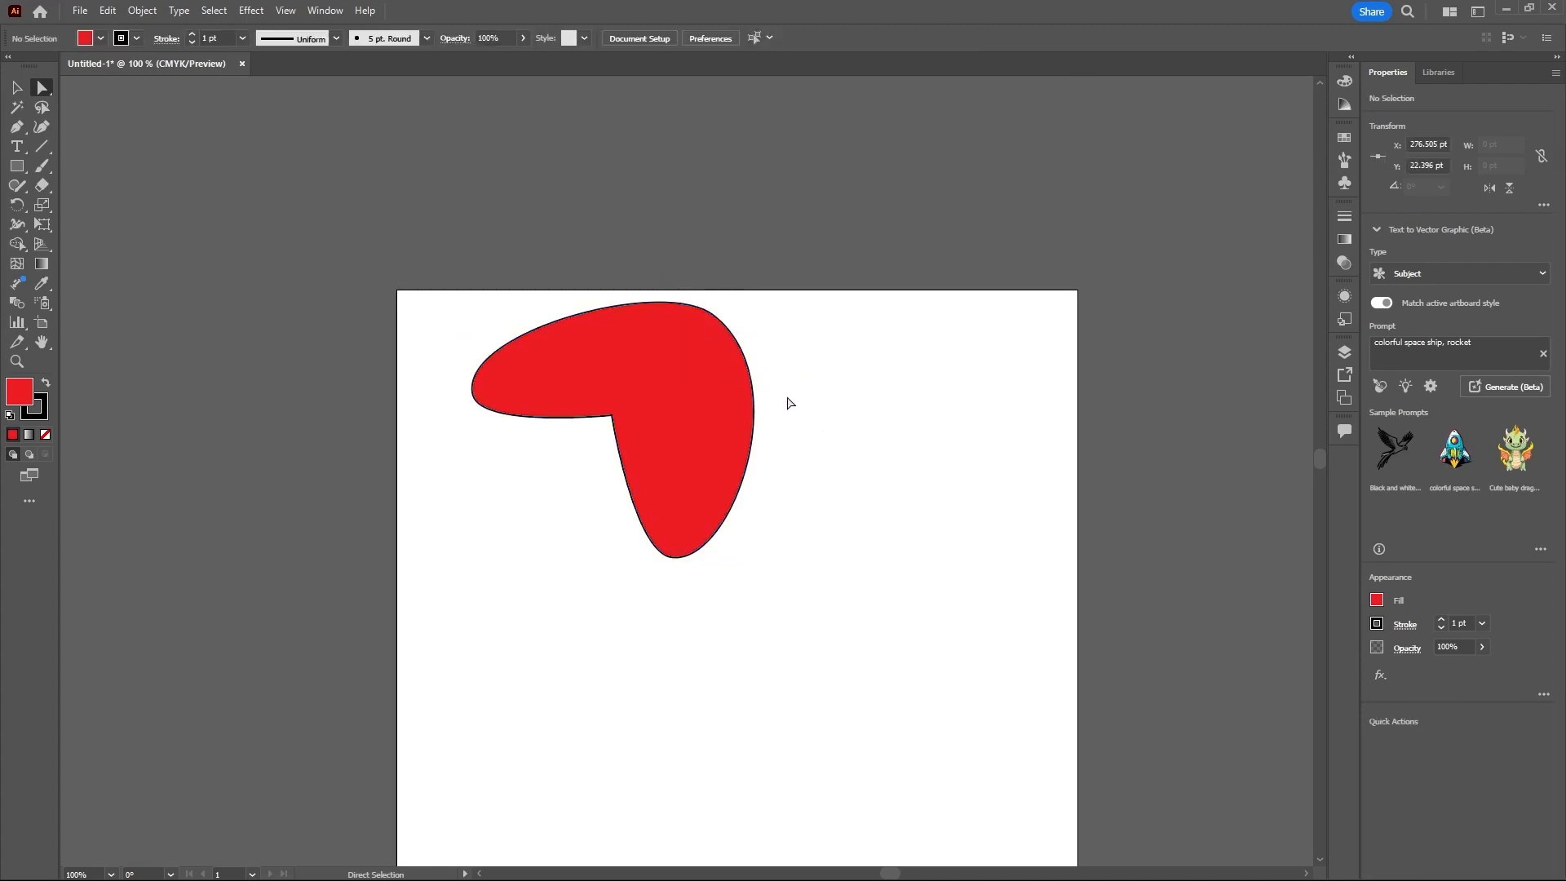
click(711, 318)
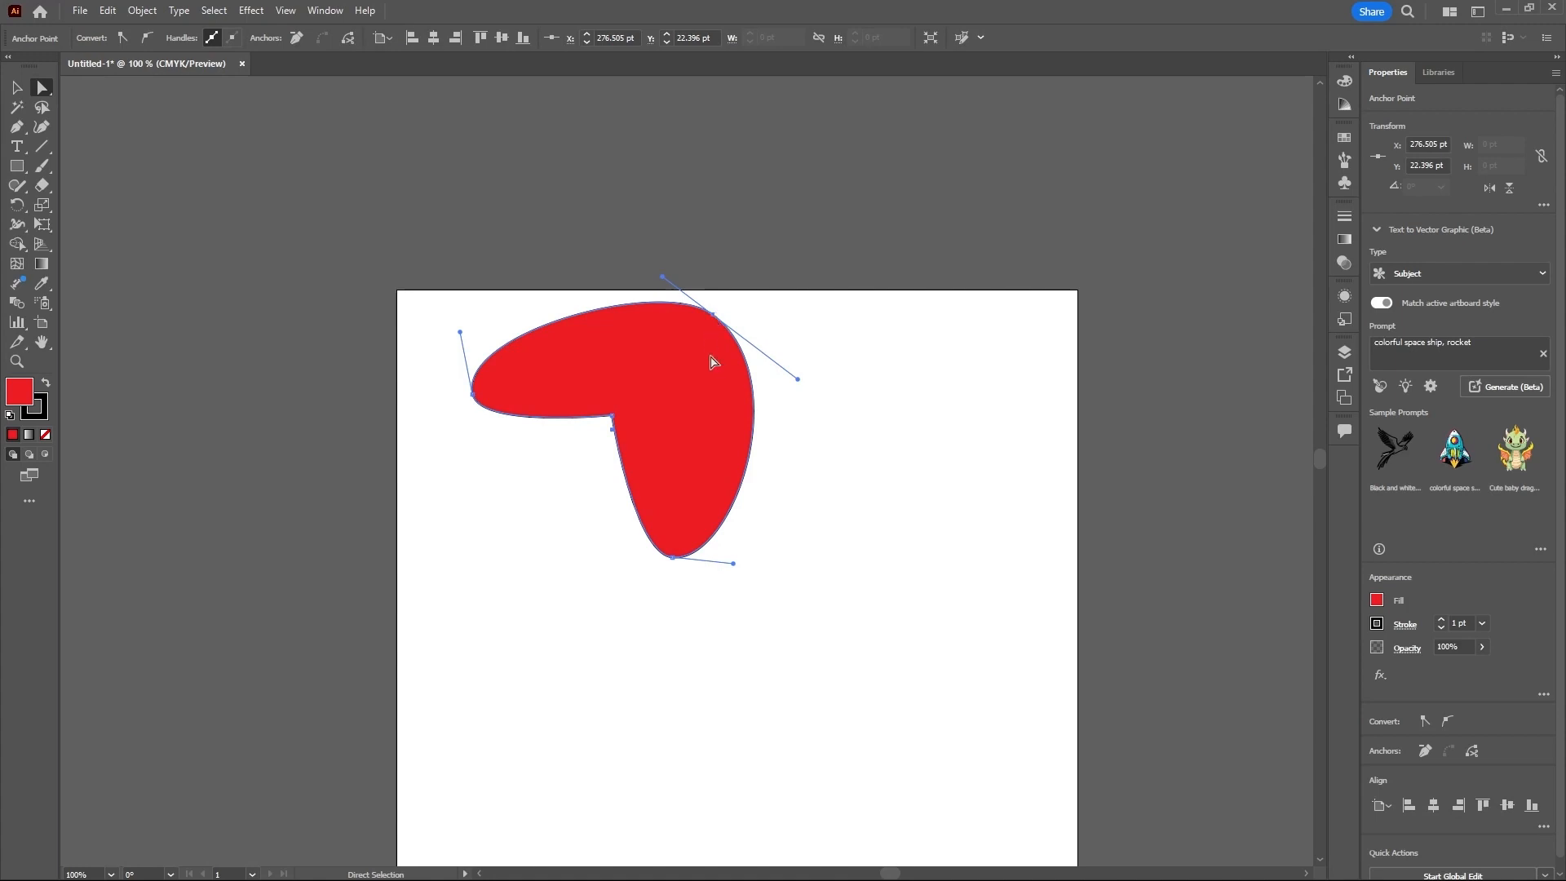
drag(799, 380, 719, 422)
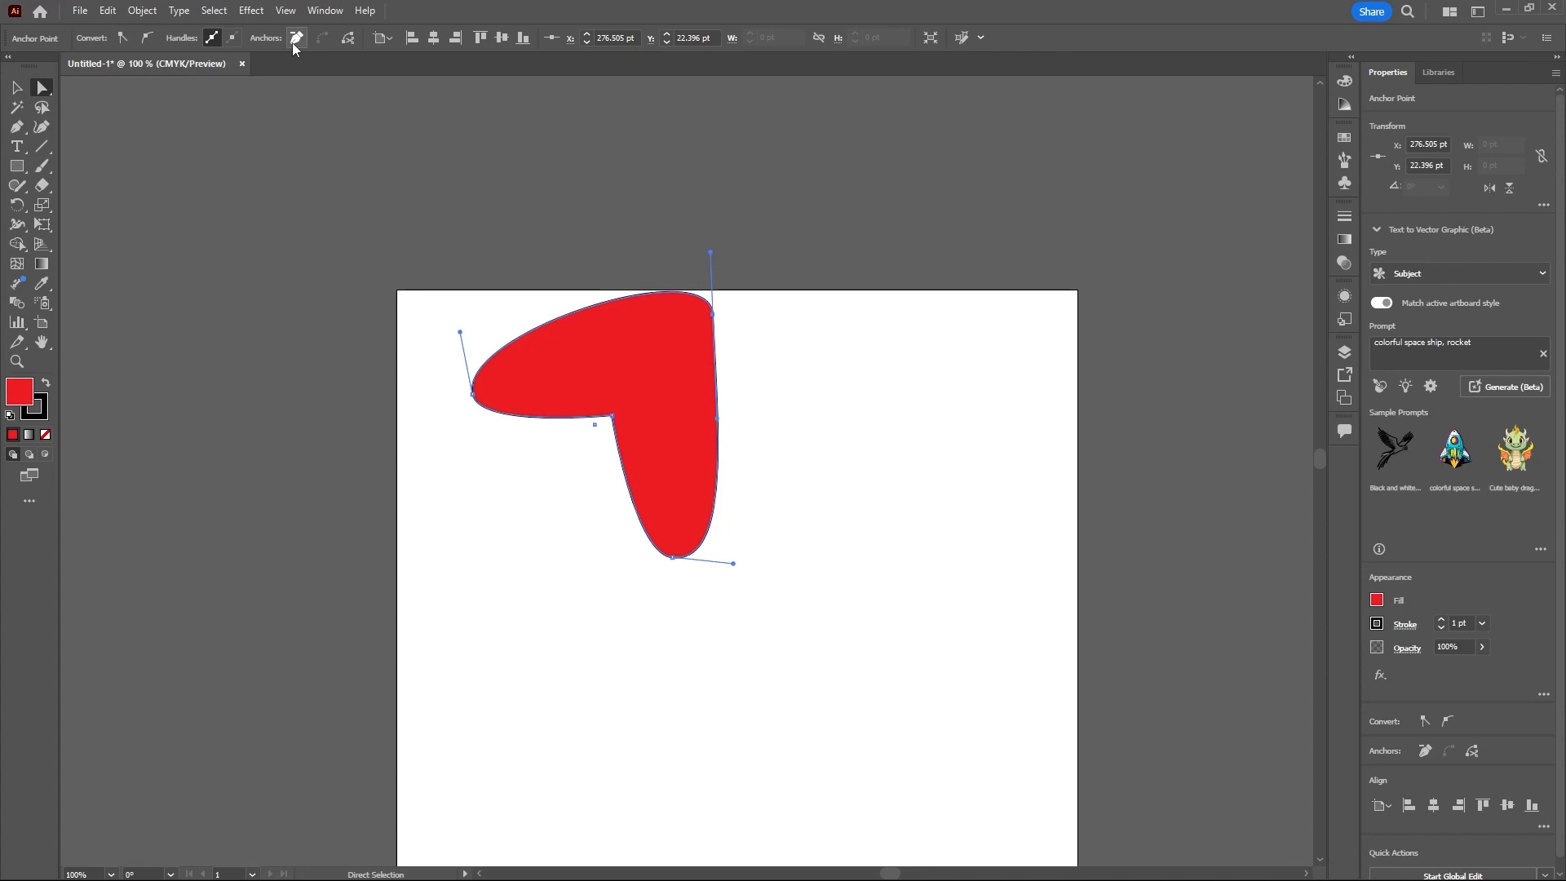
Step: Remove the upper-right and inner anchor points so only the leftmost and bottom anchor points define the shape
click(294, 40)
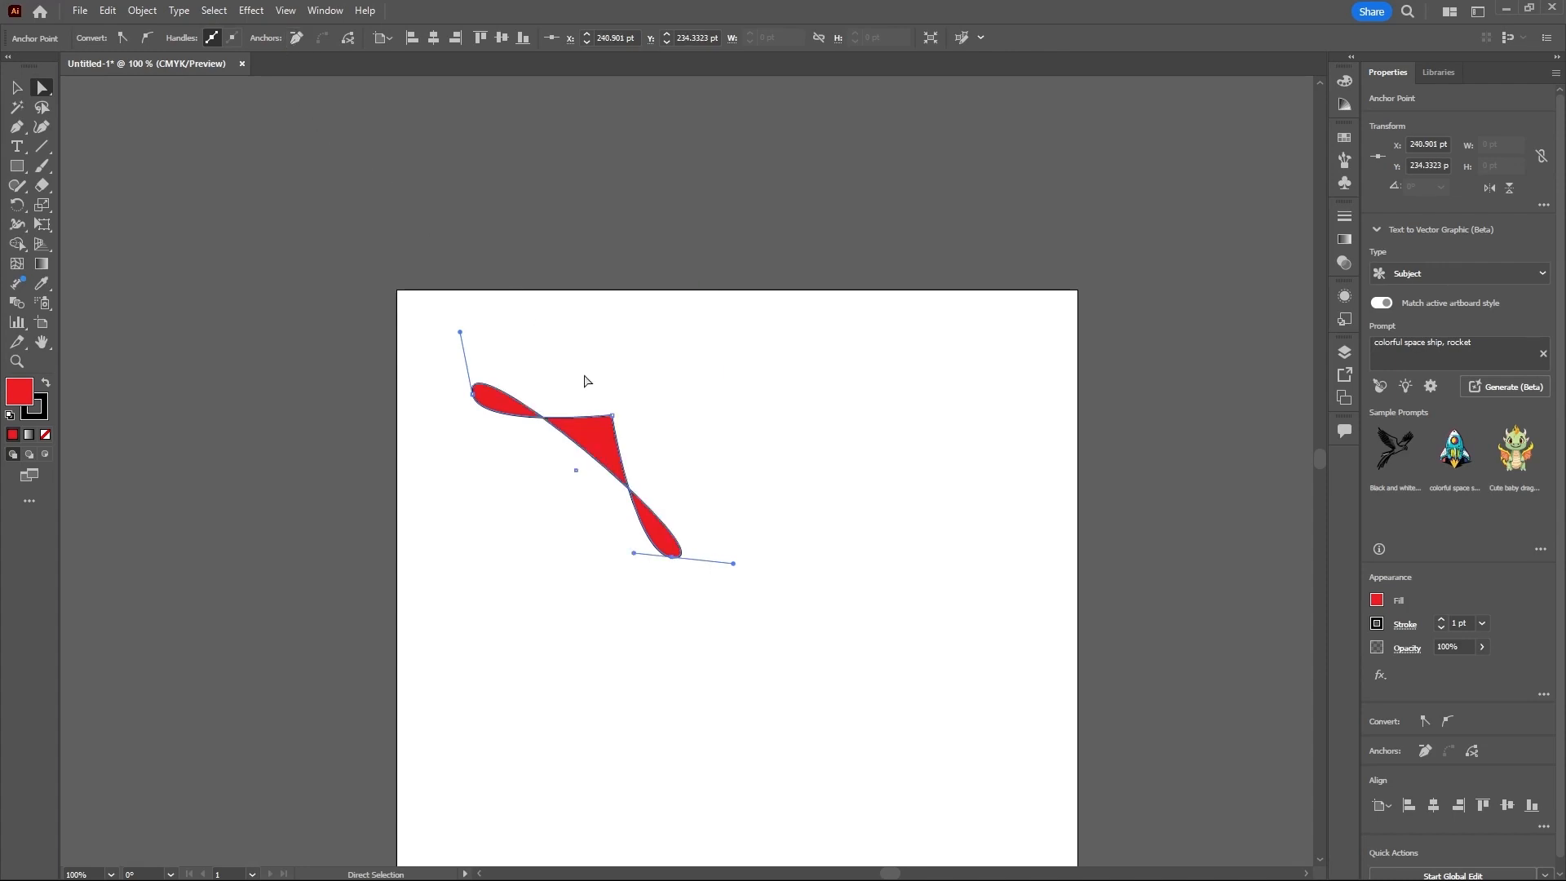
click(612, 417)
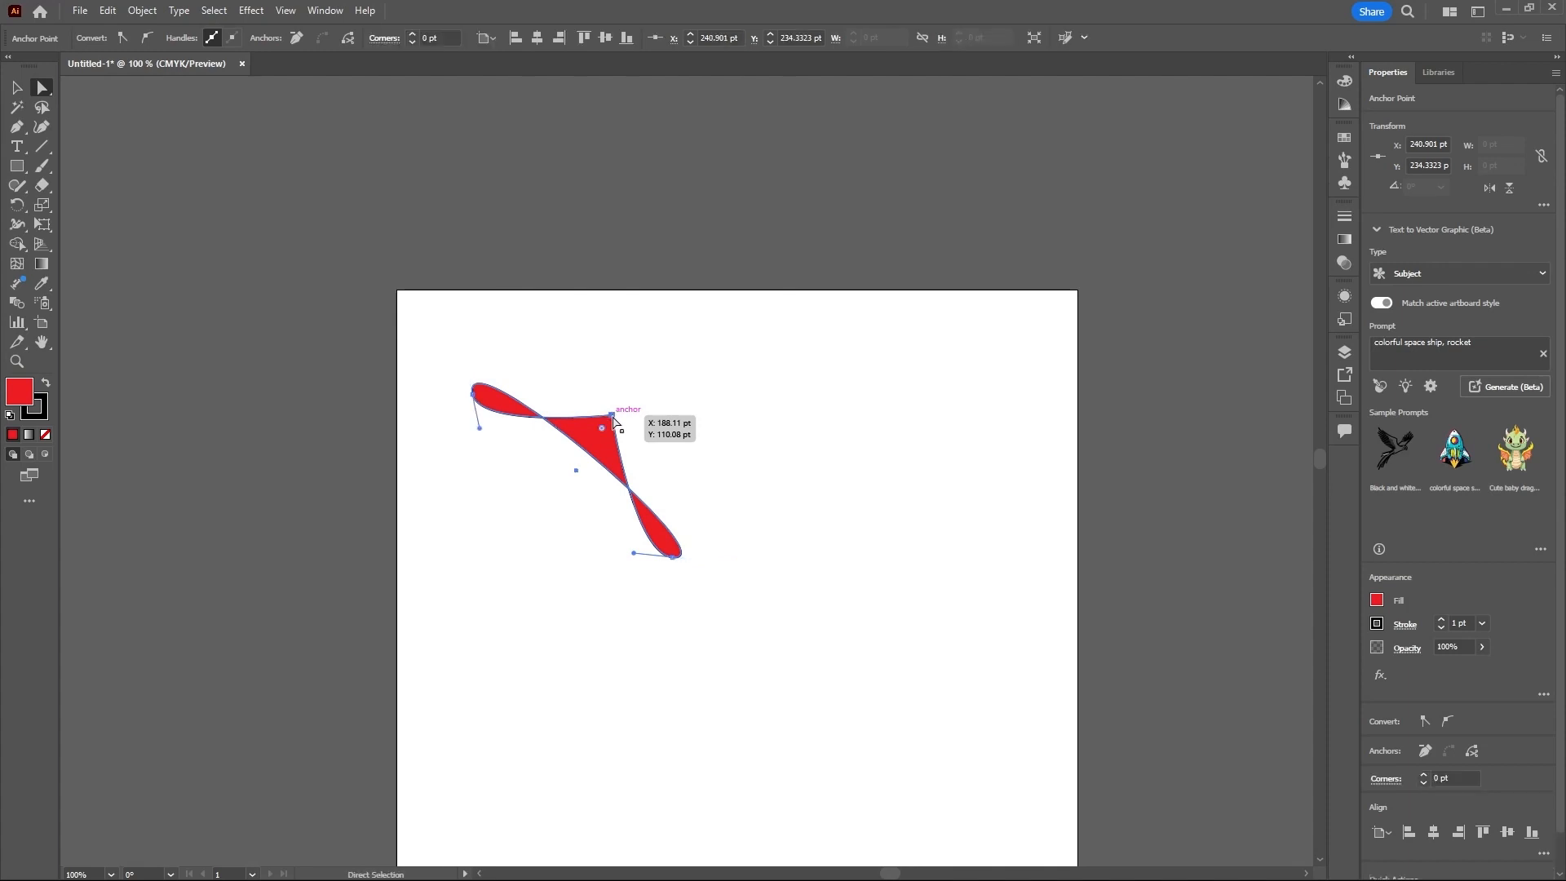
click(296, 41)
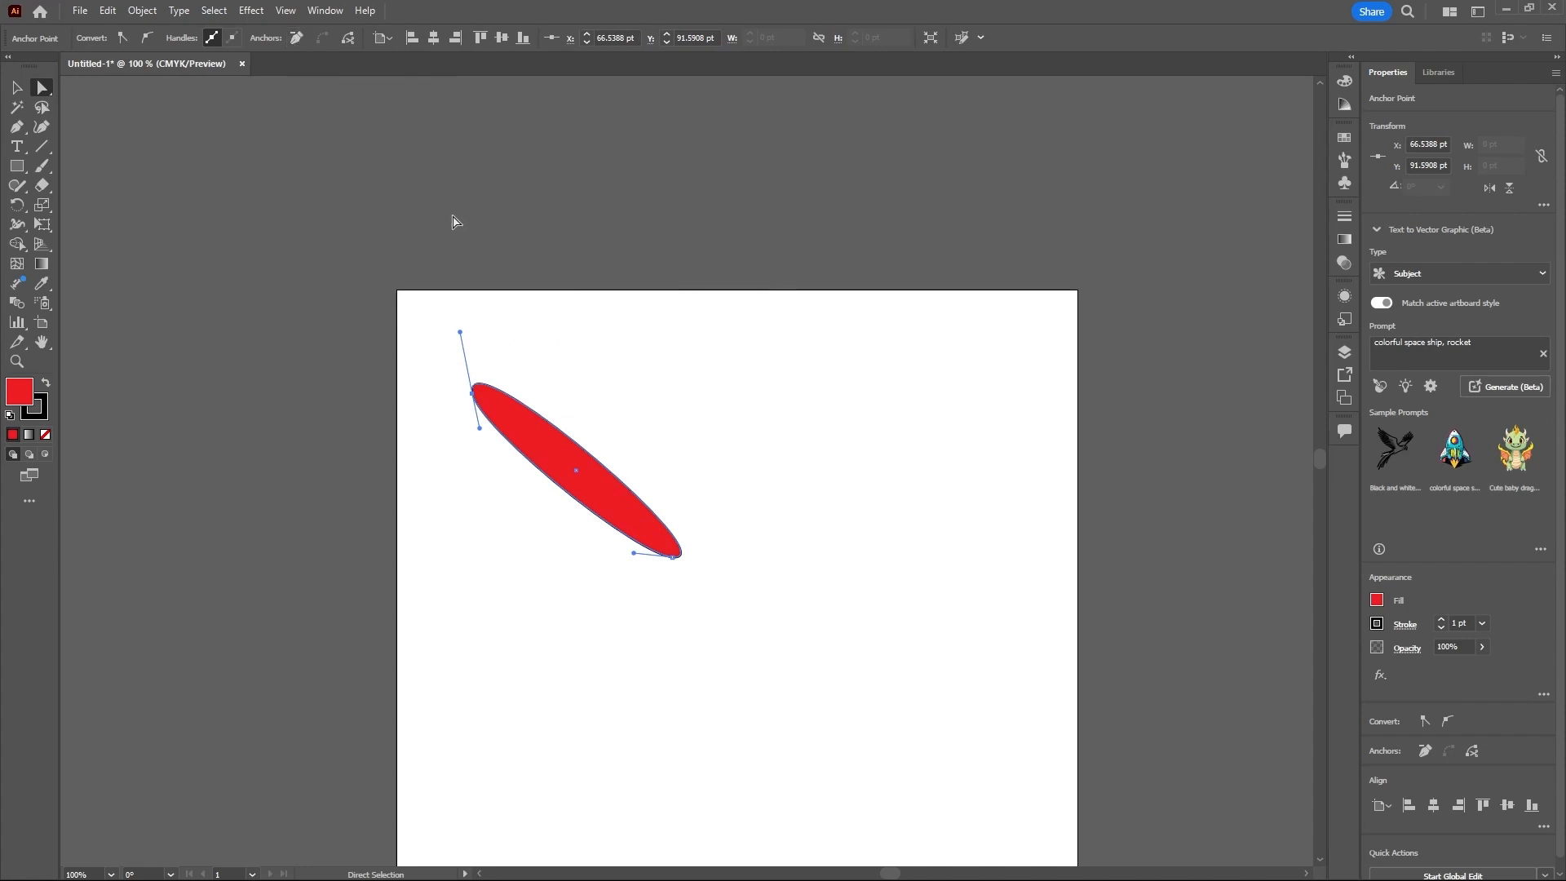
Step: Undo the removal of the inner and upper-right anchor points
key(ctrl+z)
key(ctrl+z)
key(ctrl+z)
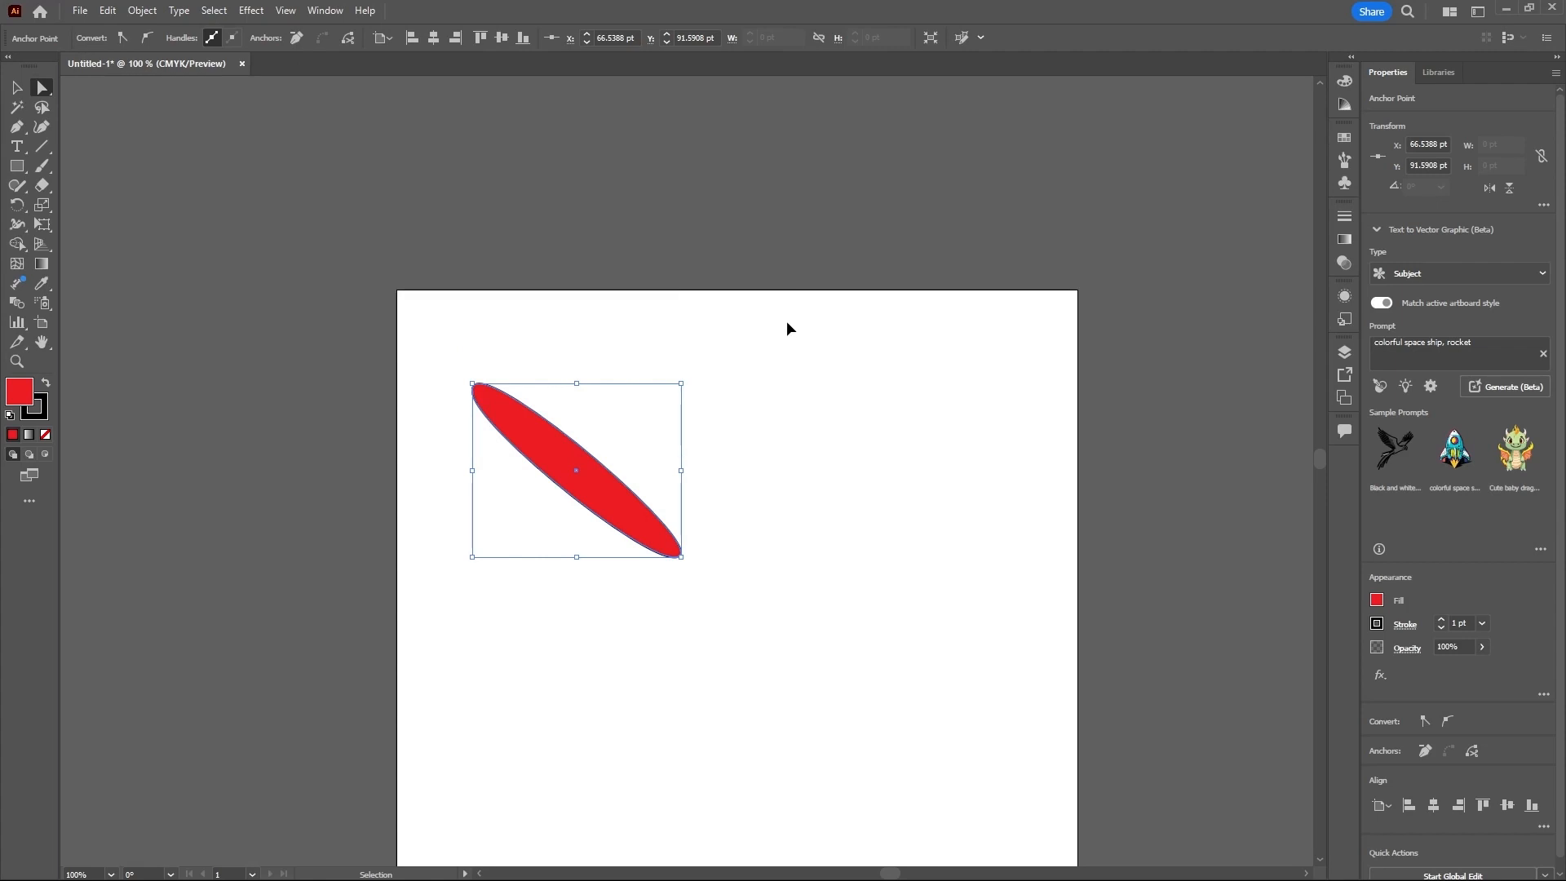
key(ctrl+z)
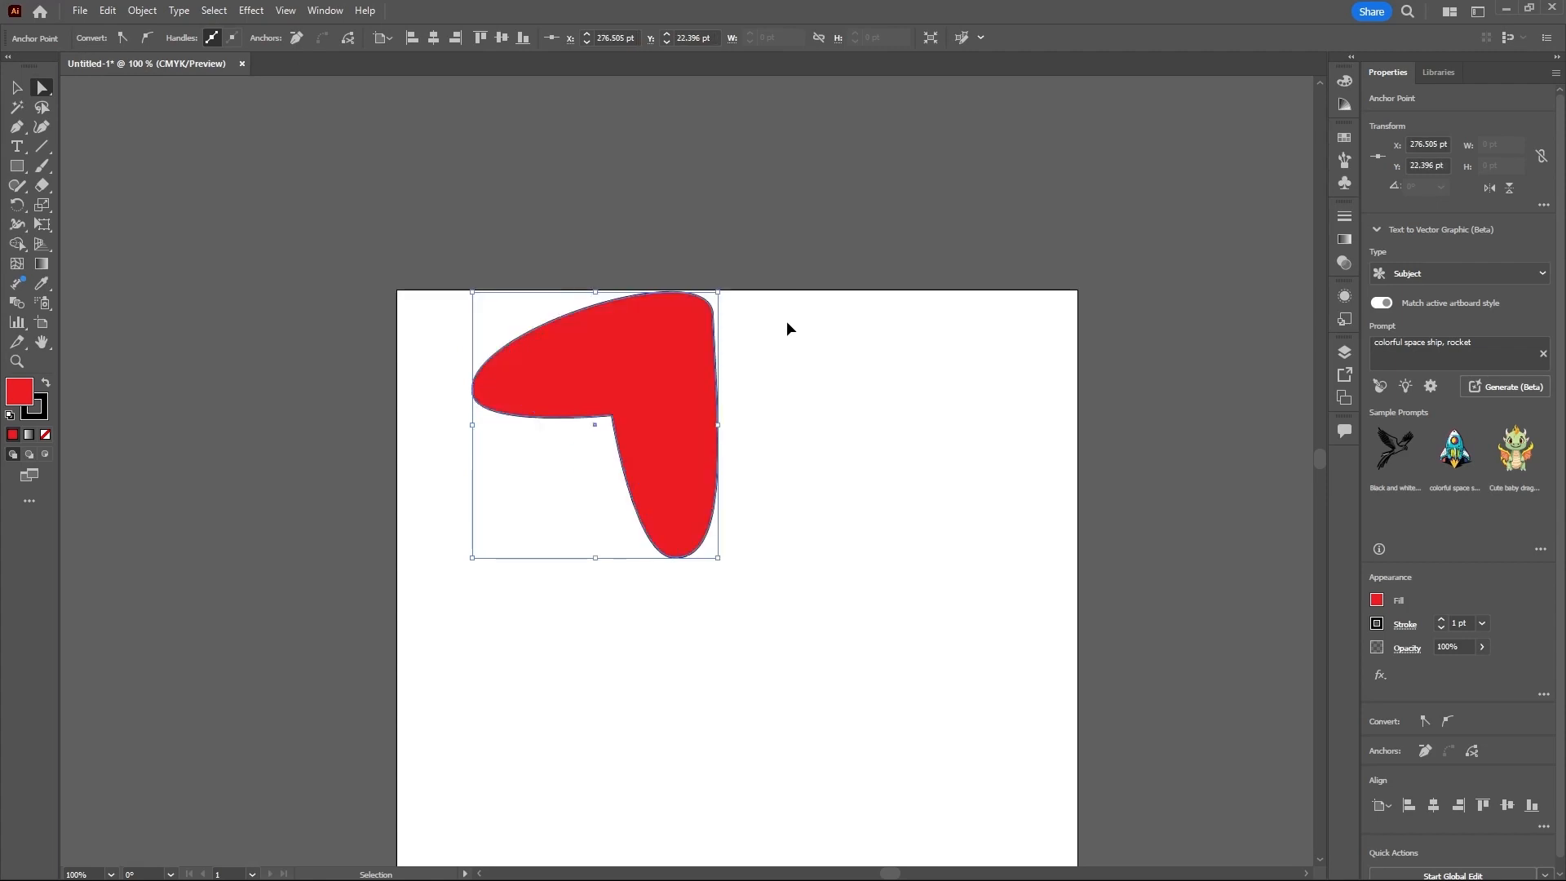
key(ctrl+z)
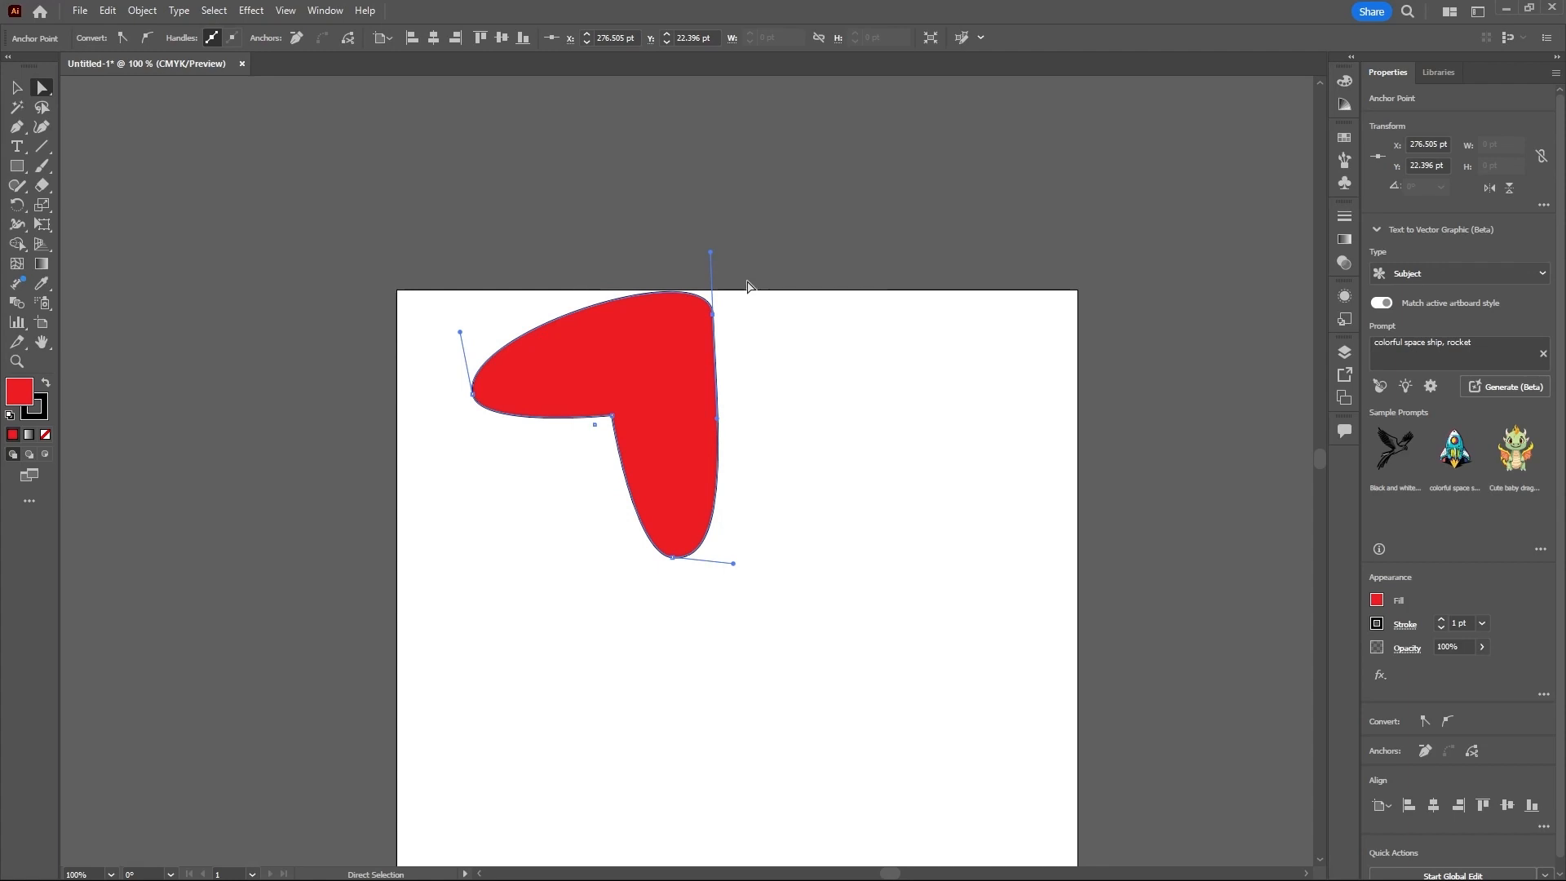
Step: Convert the upper-right, leftmost and bottom anchor points to corners to restore the straight-edged arrowhead
click(123, 38)
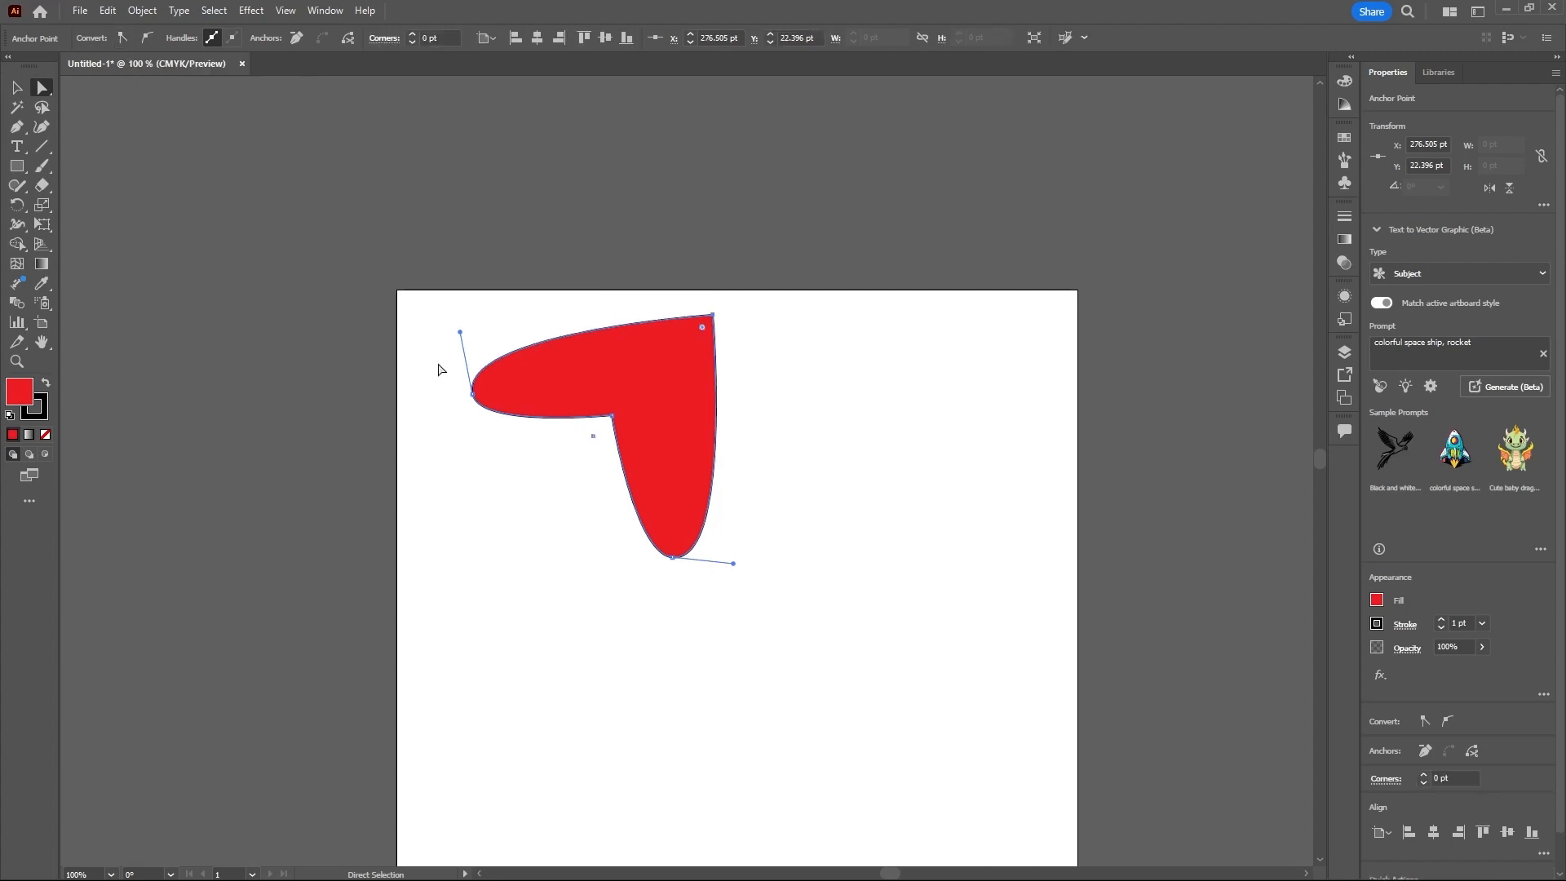
click(473, 394)
click(124, 35)
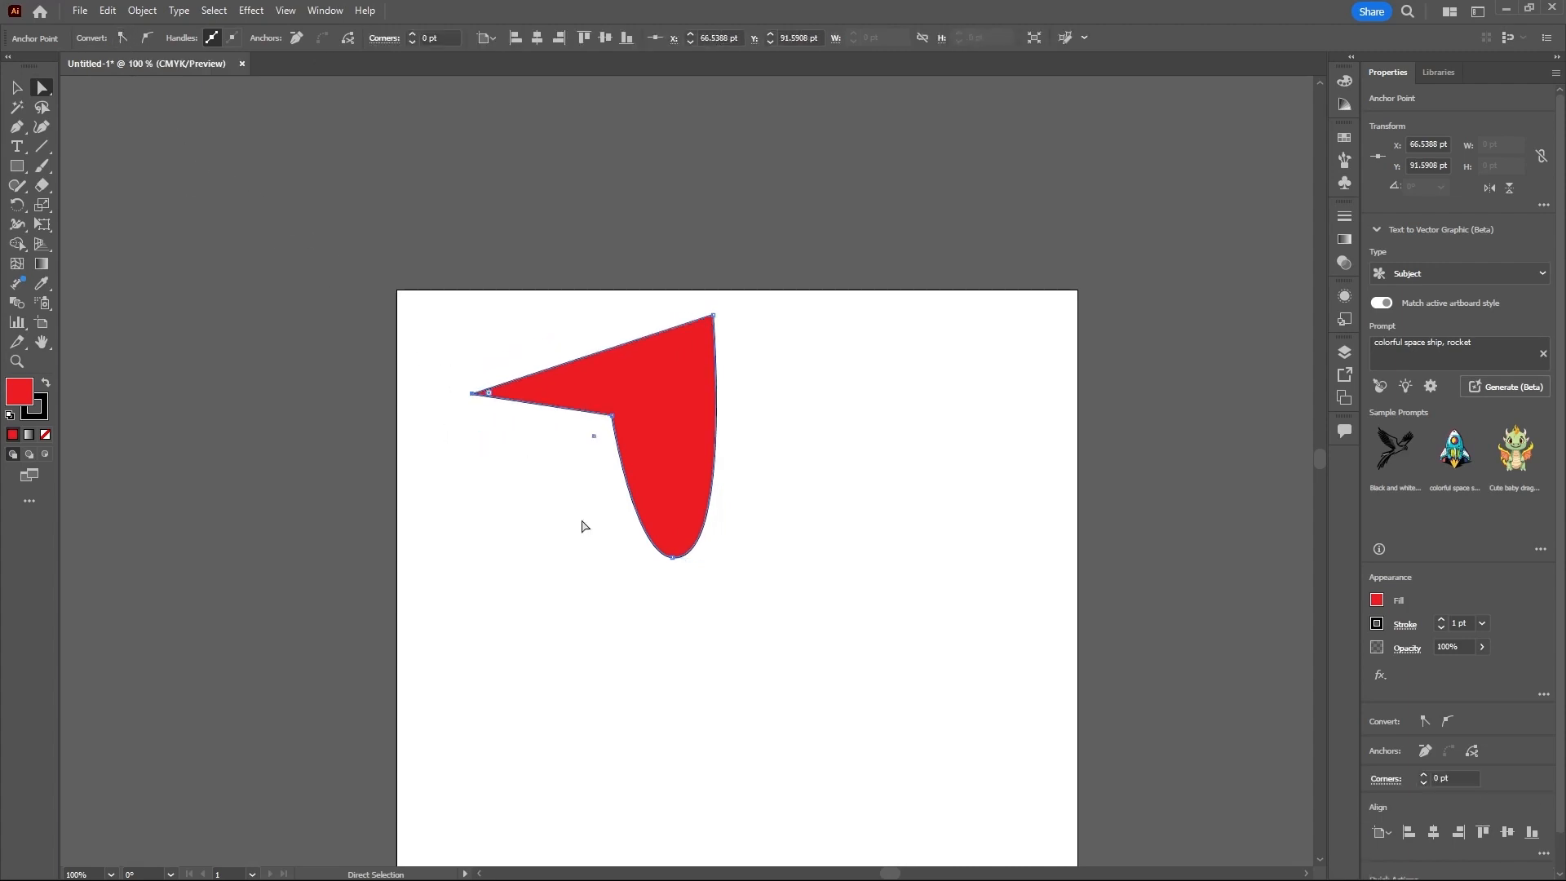
click(673, 557)
click(124, 39)
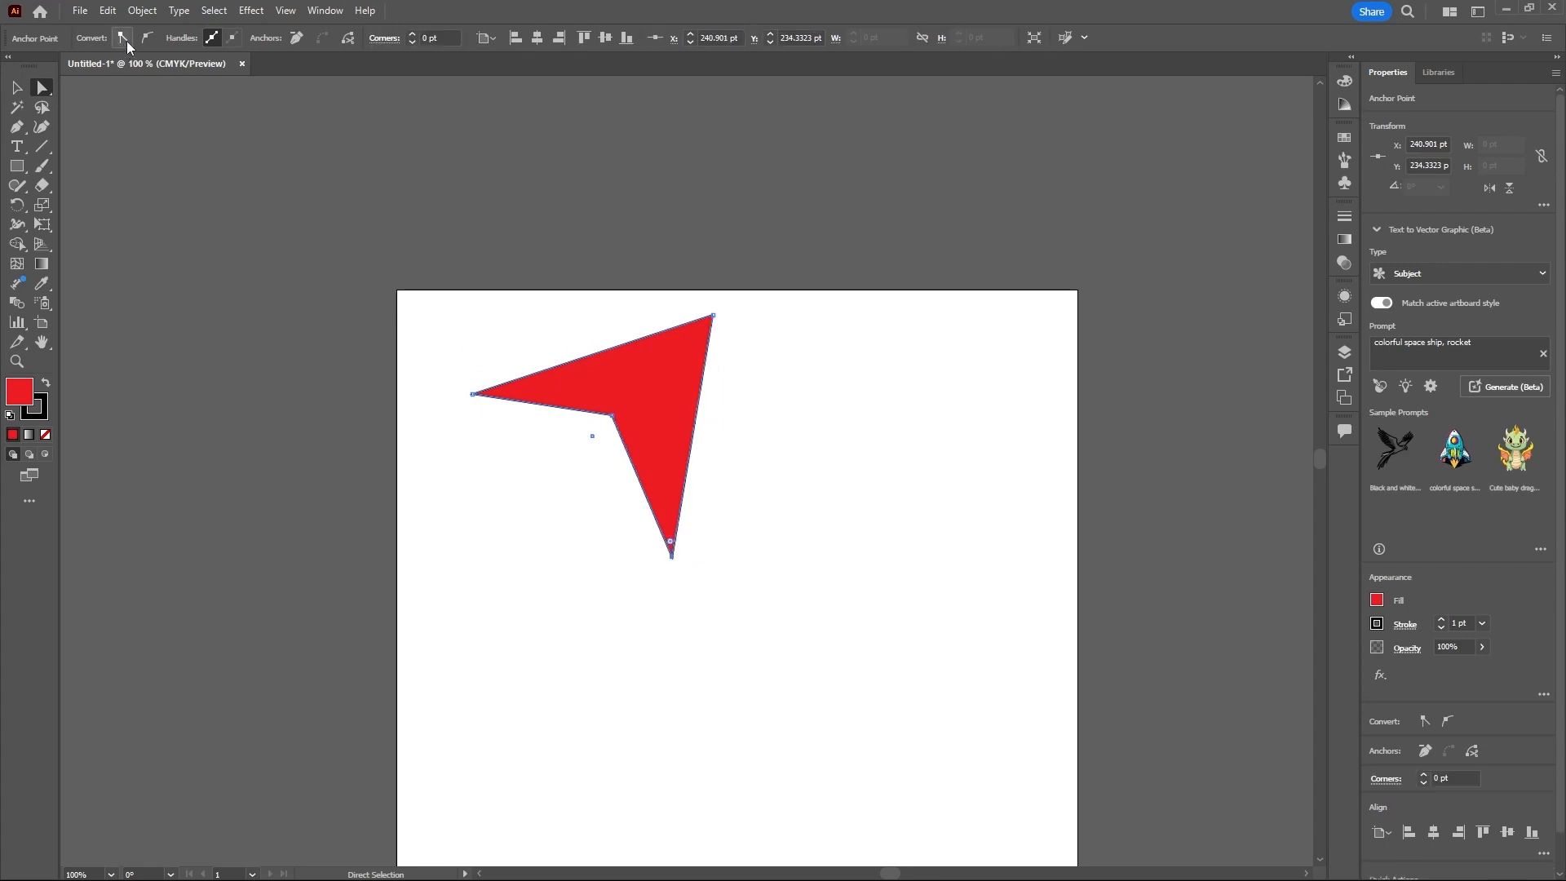
Step: Move the whole arrowhead with the Selection tool over the artboard's upper-left corner, centred at about X 0 pt, Y 58.5 pt
click(45, 96)
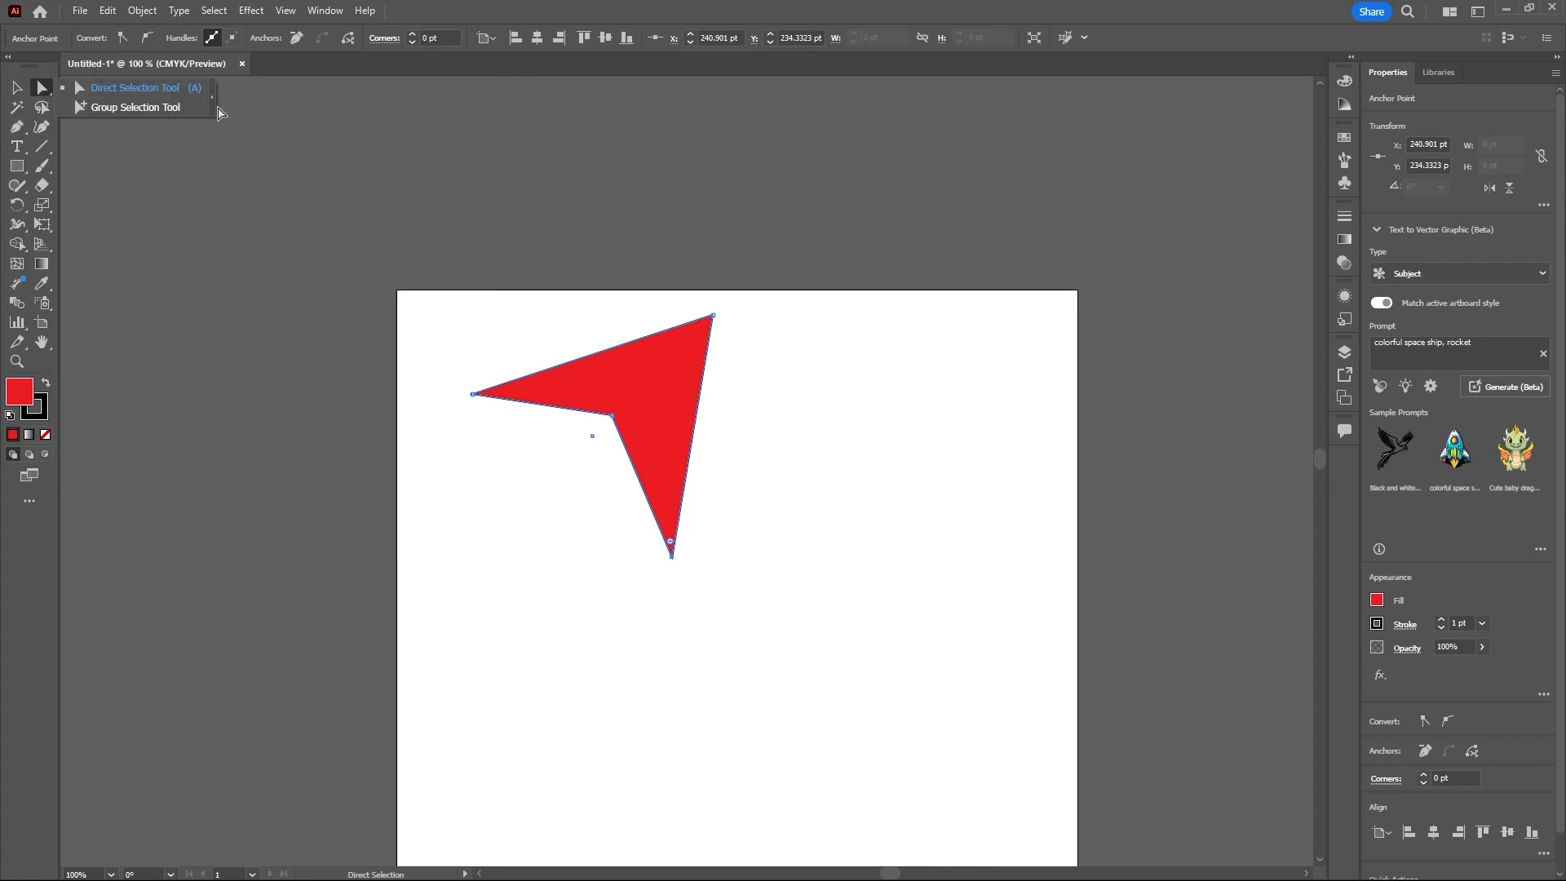
click(227, 146)
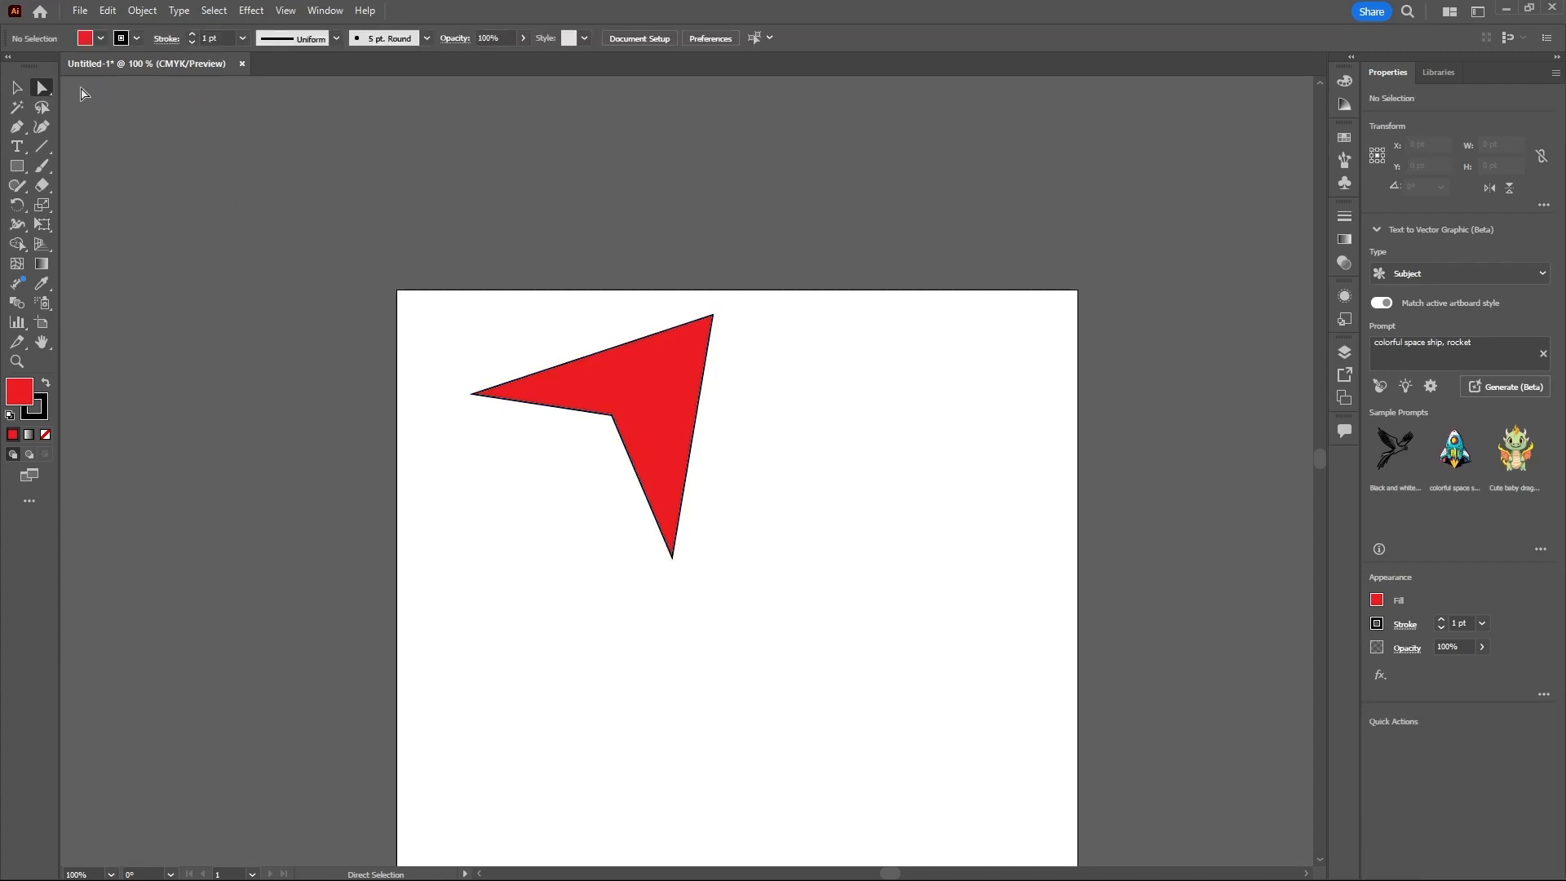
click(16, 87)
click(640, 394)
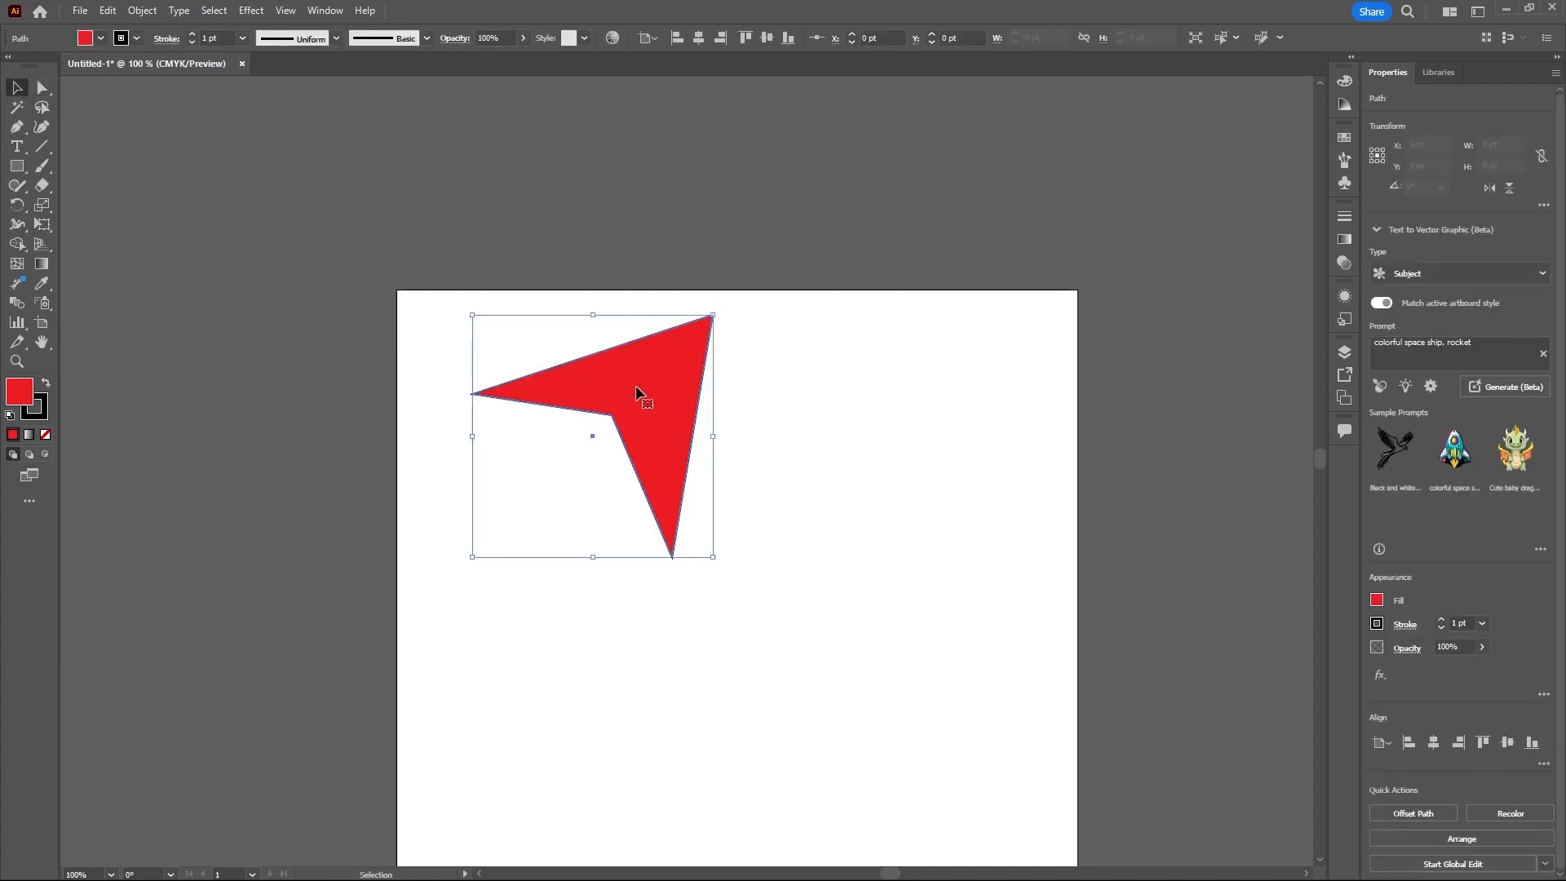
drag(641, 385, 446, 307)
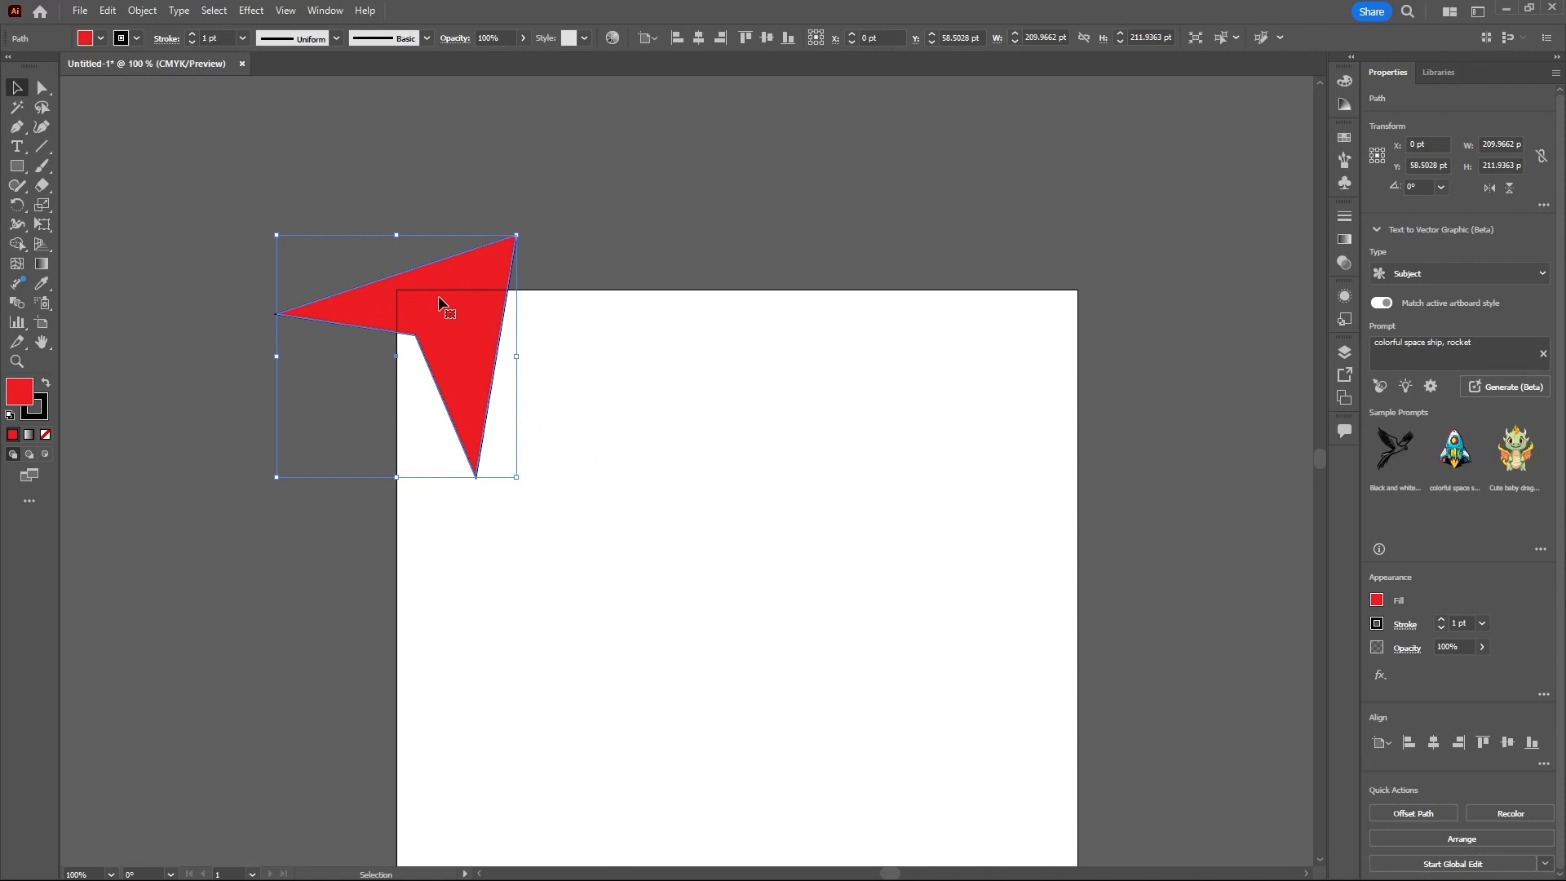
Step: Select the arrowhead and delete it
click(584, 360)
click(468, 322)
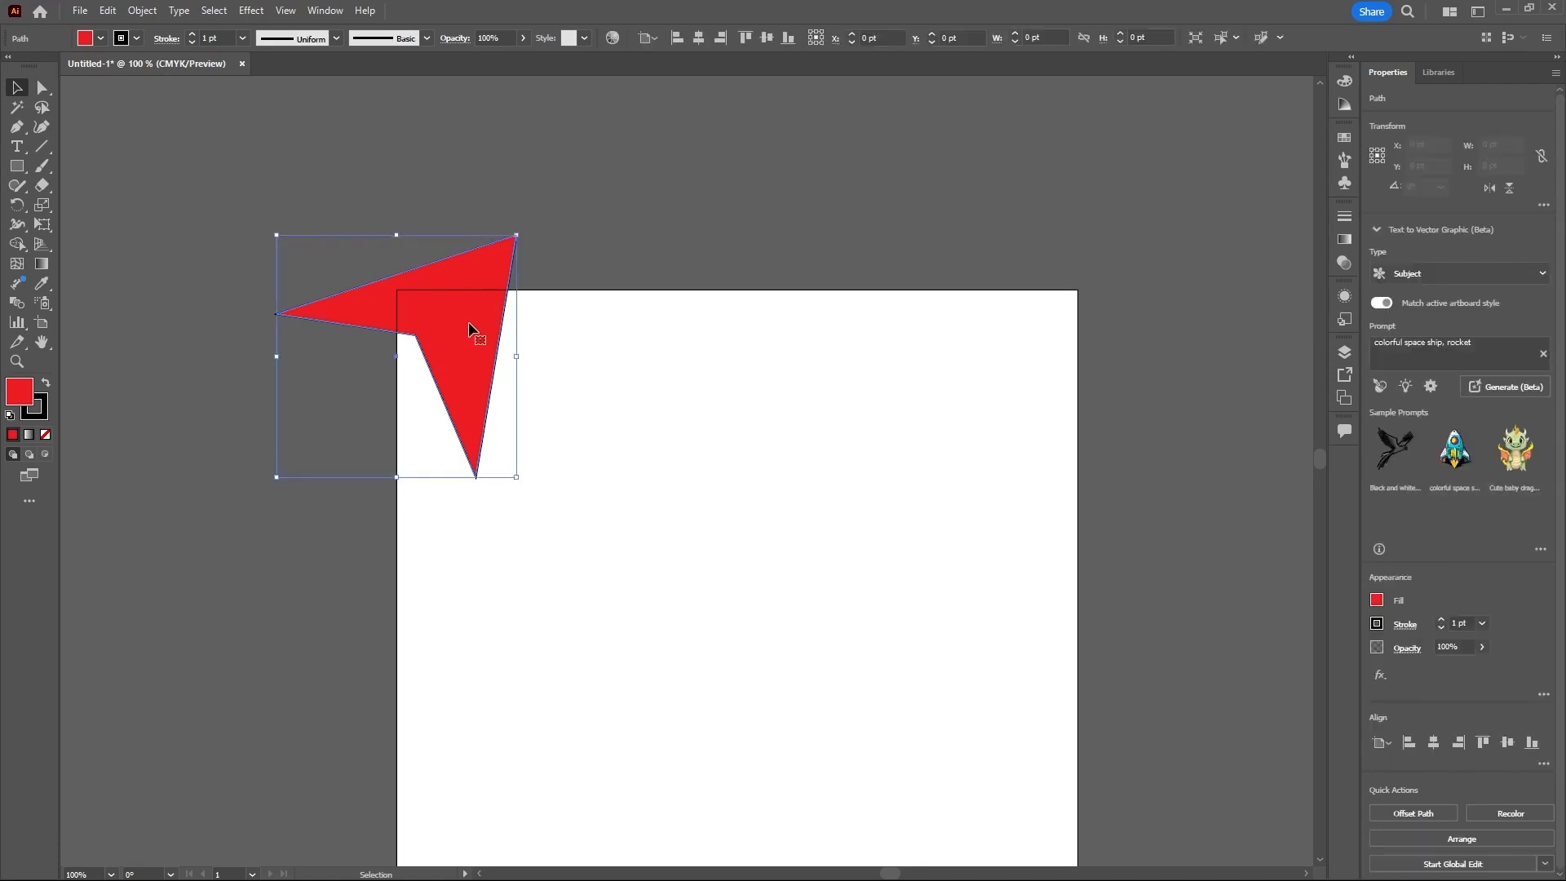
key(Delete)
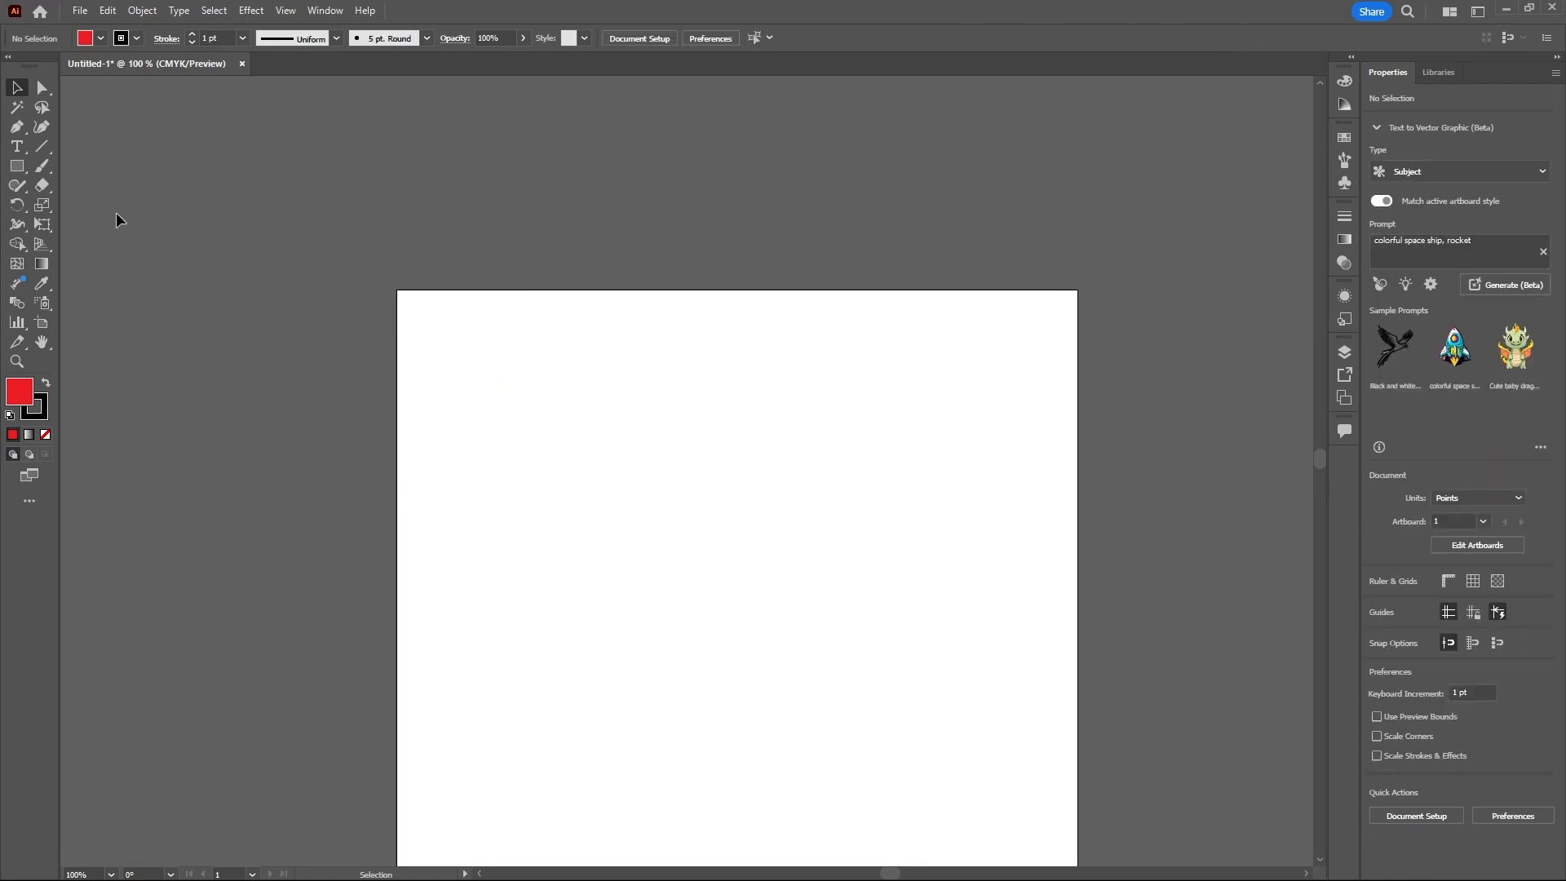
Step: Draw five separate red rectangles, about 65 to 96 pt wide, around the artboard's upper-left corner
click(18, 168)
drag(331, 267, 433, 353)
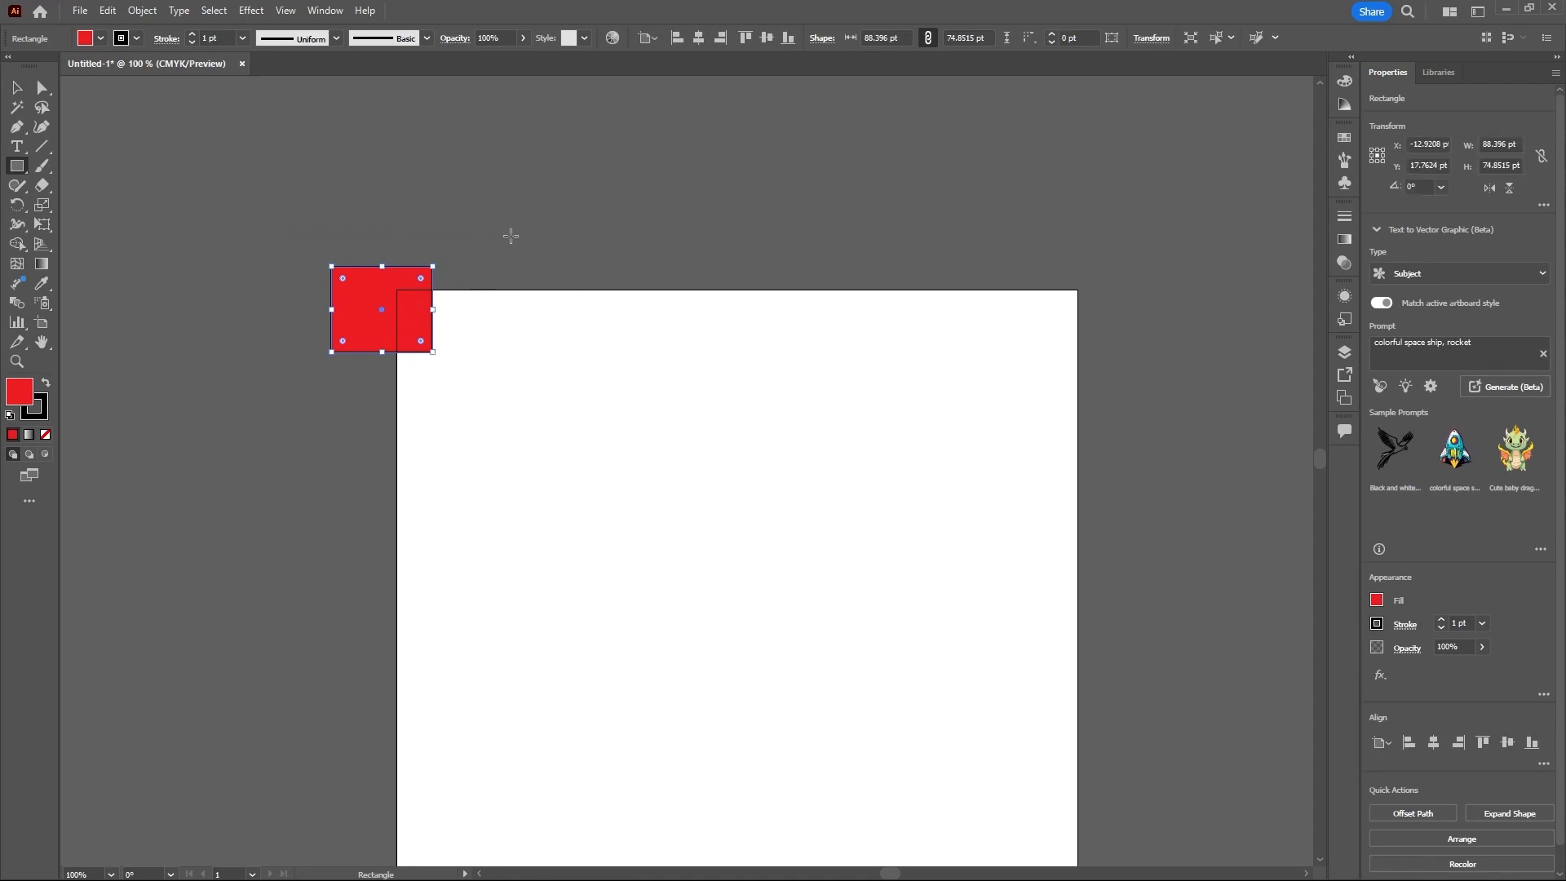
mouse_move(494, 225)
mouse_down()
mouse_move(571, 301)
mouse_move(697, 347)
mouse_up()
drag(503, 393, 615, 501)
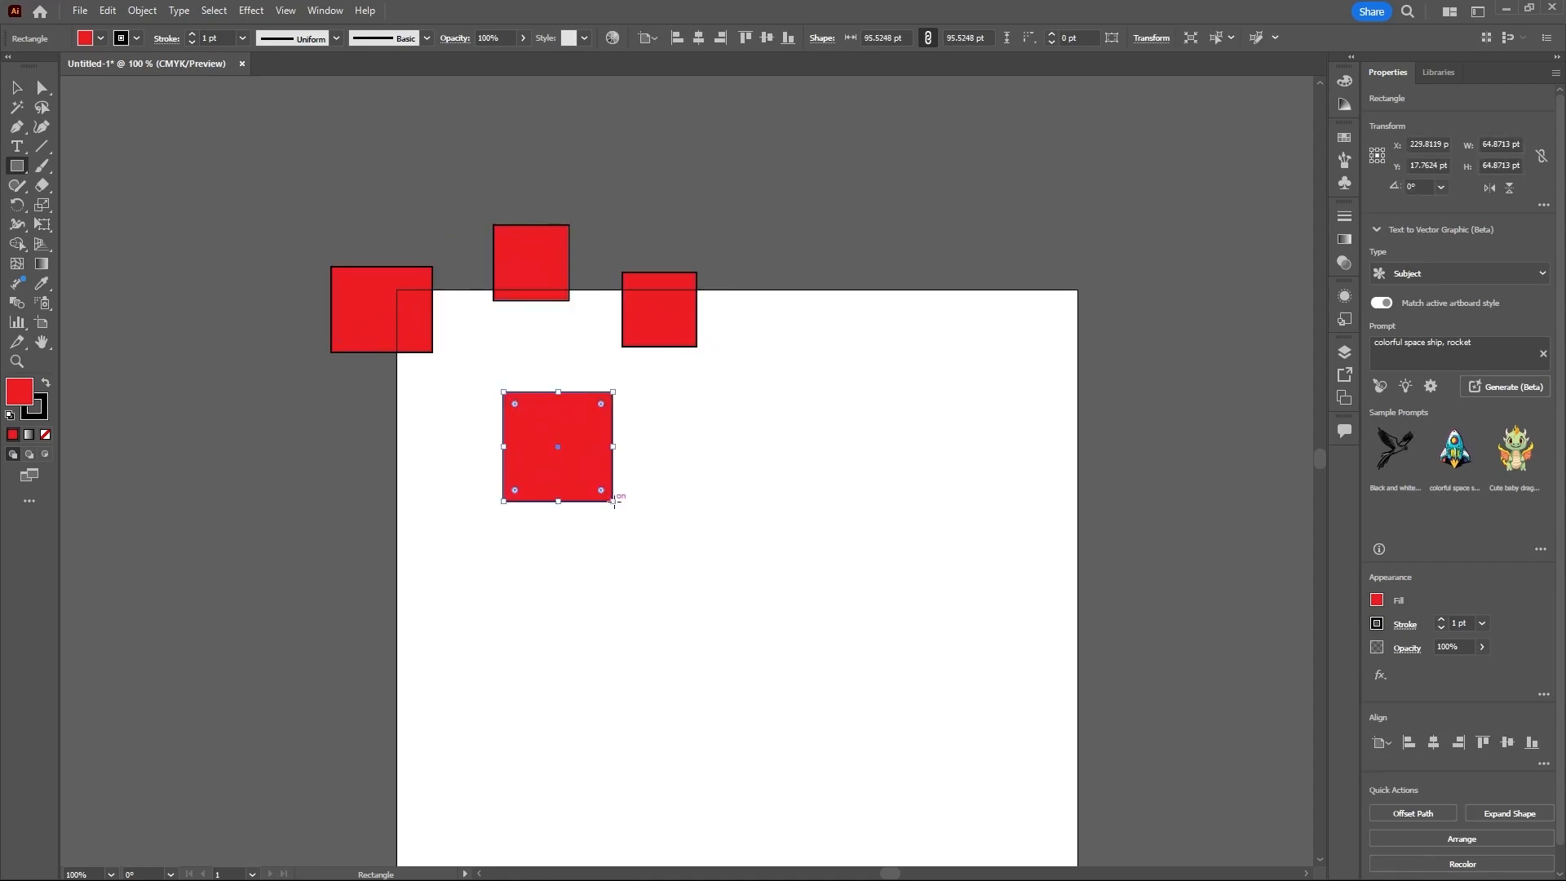
drag(327, 439, 432, 544)
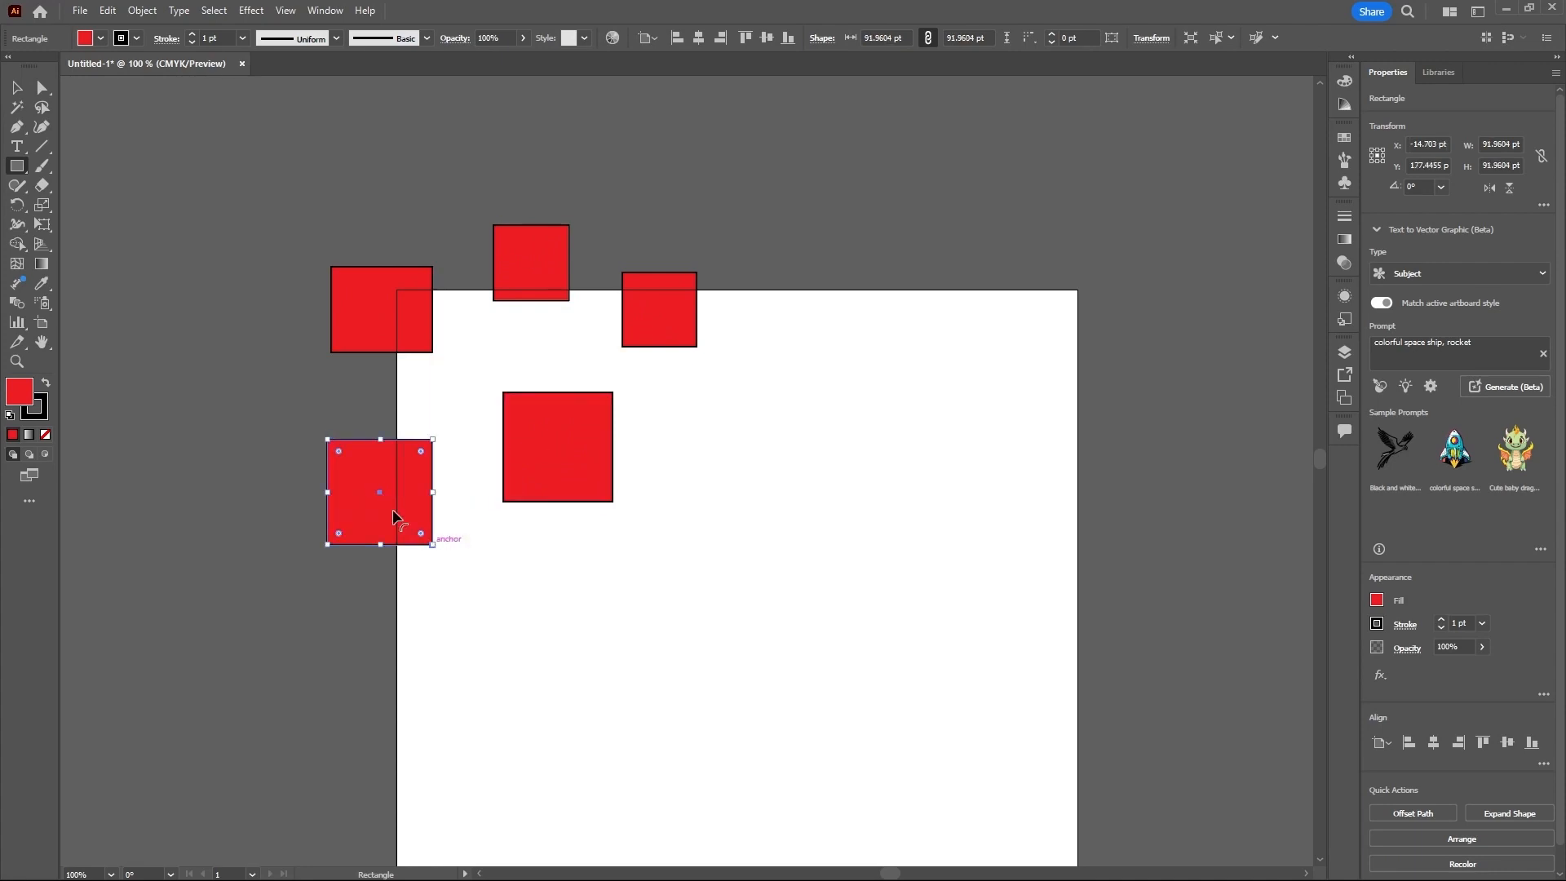
Step: Select all five red rectangles with the Selection tool and group them
click(18, 88)
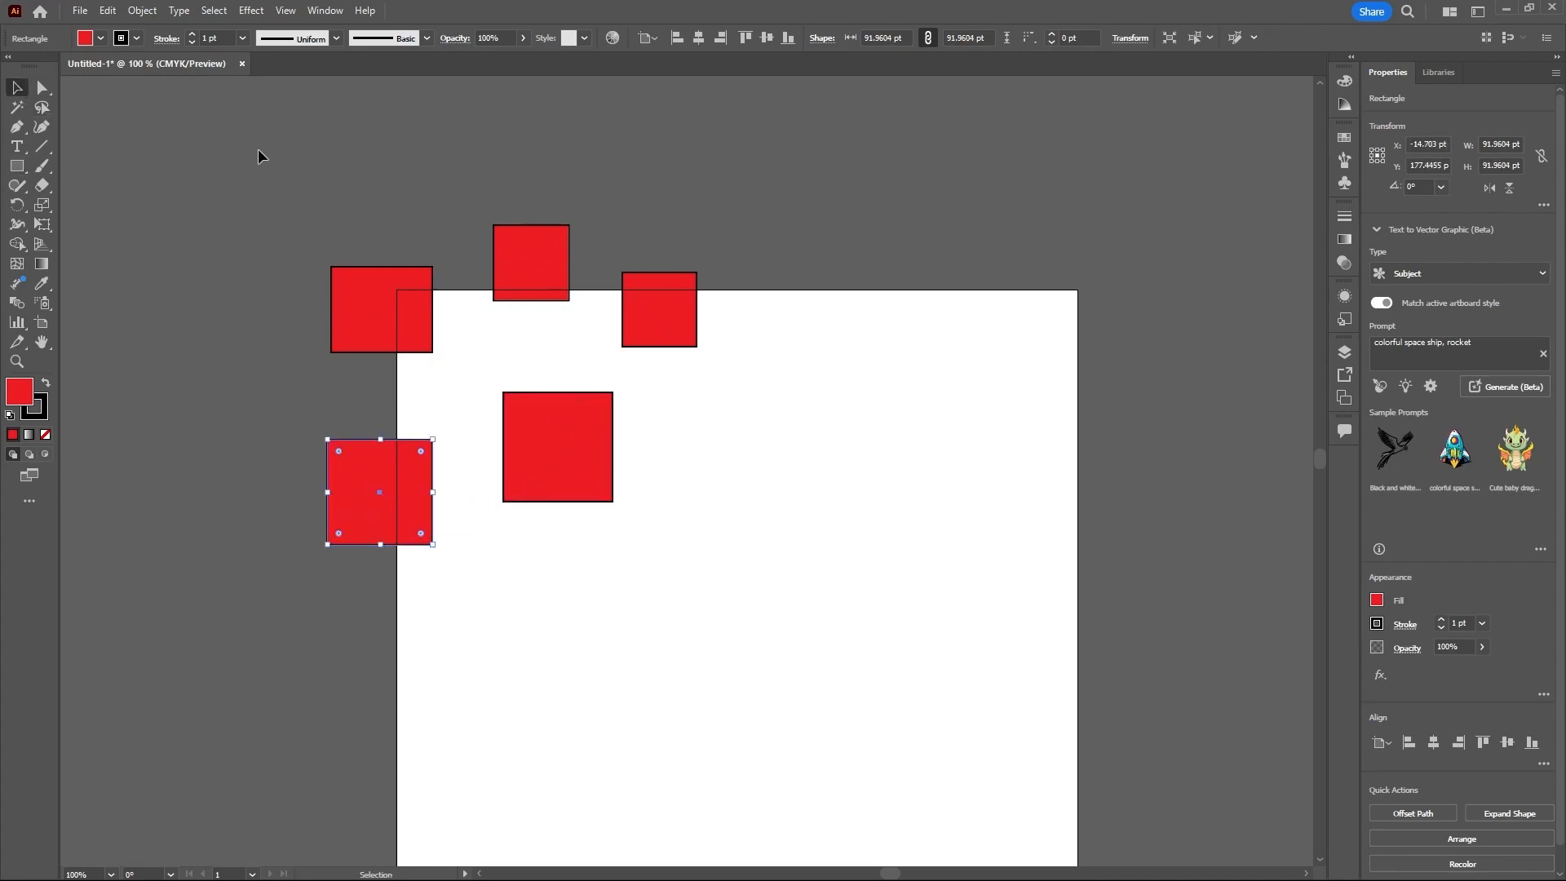
click(272, 171)
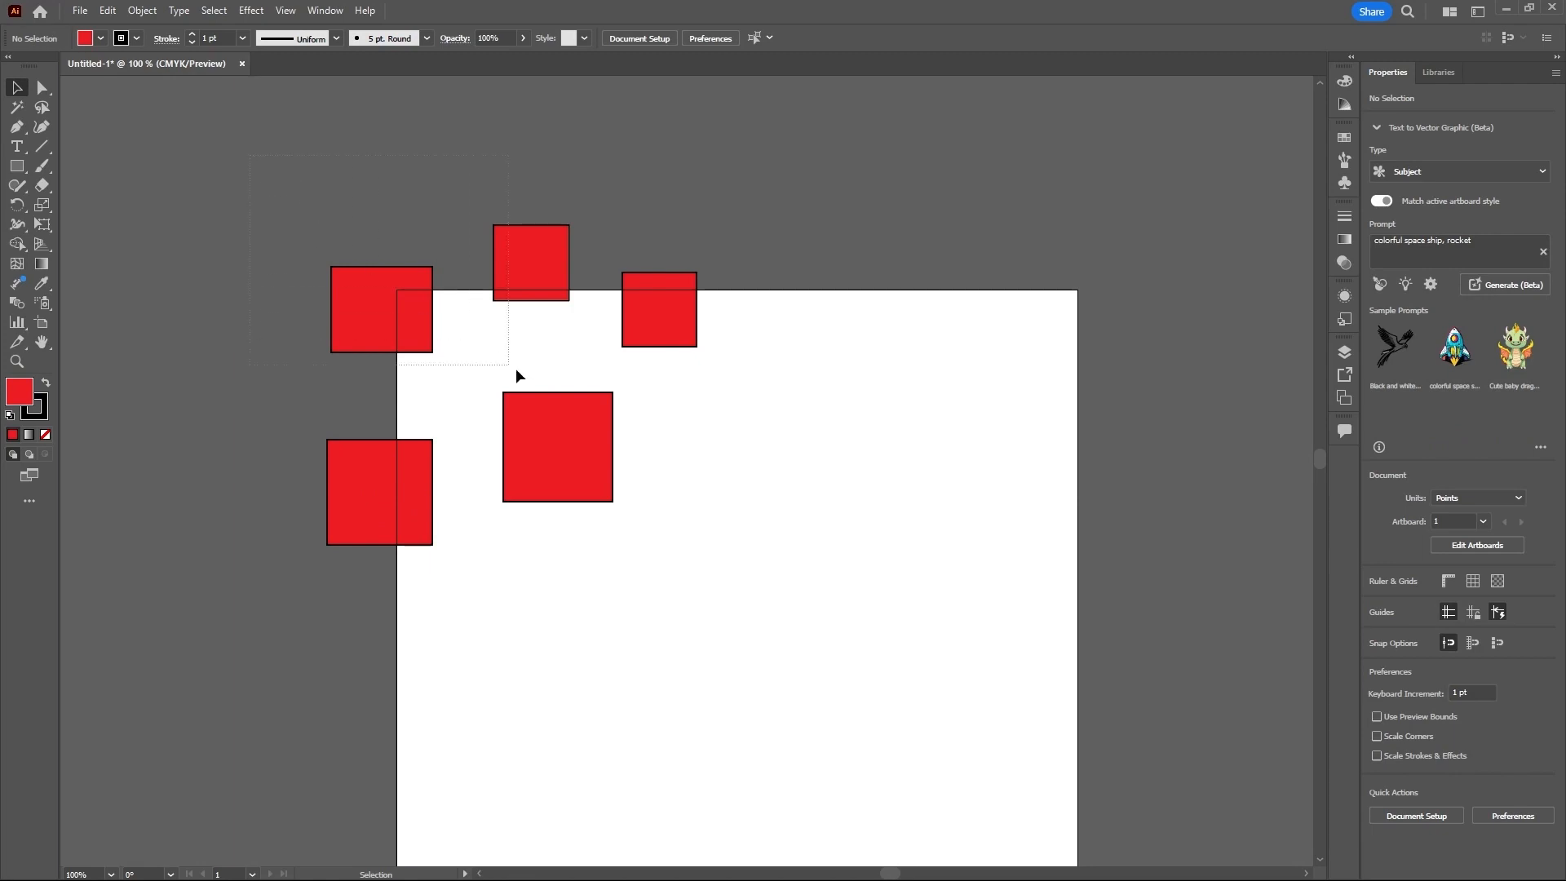
drag(516, 368, 781, 599)
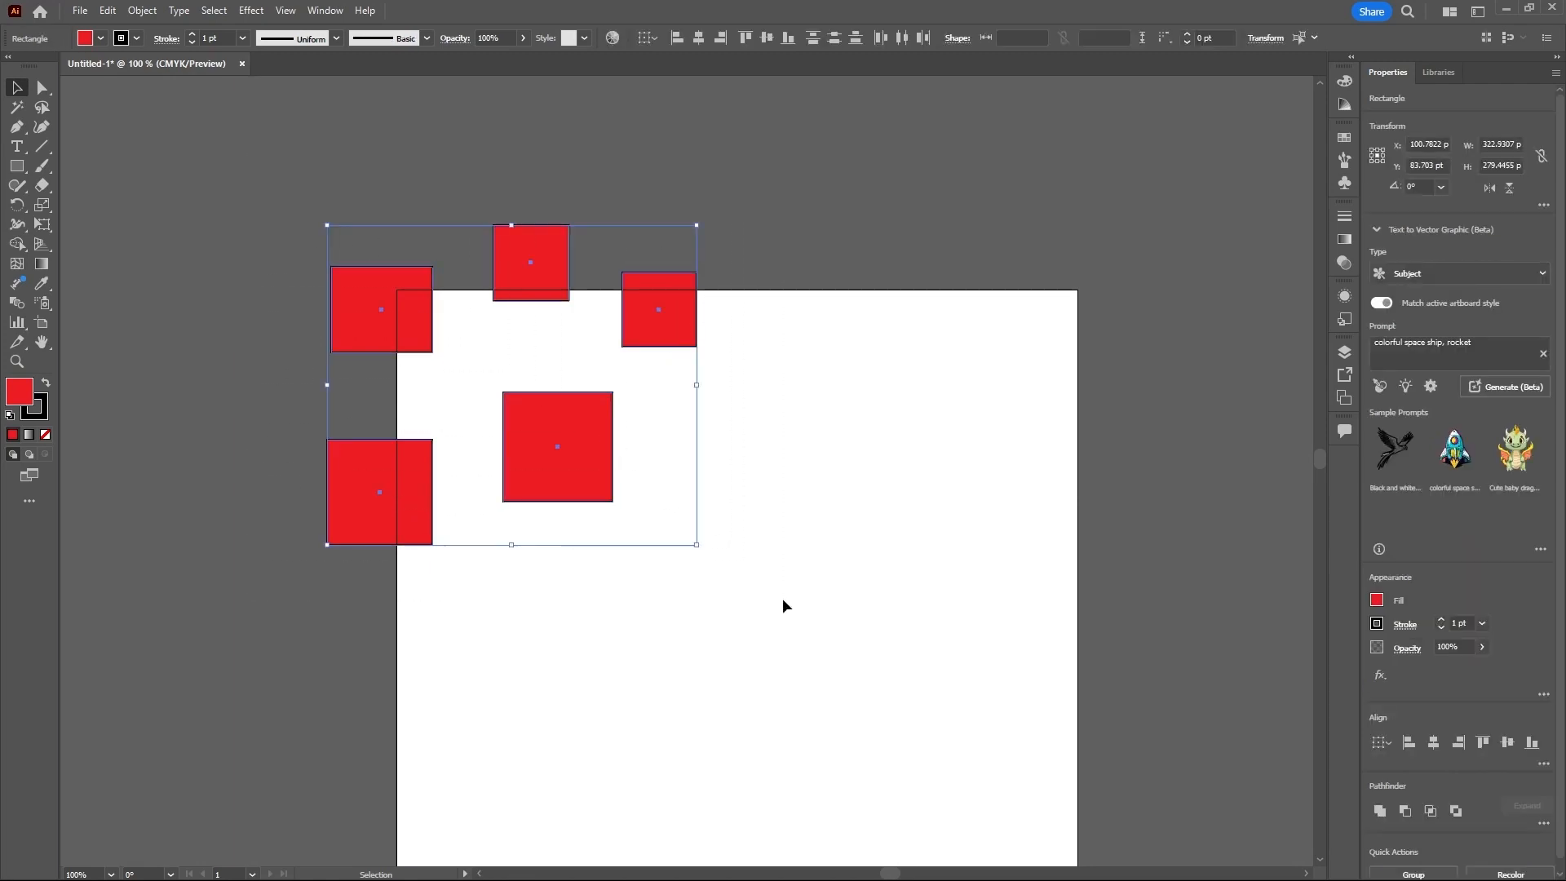
right_click(562, 417)
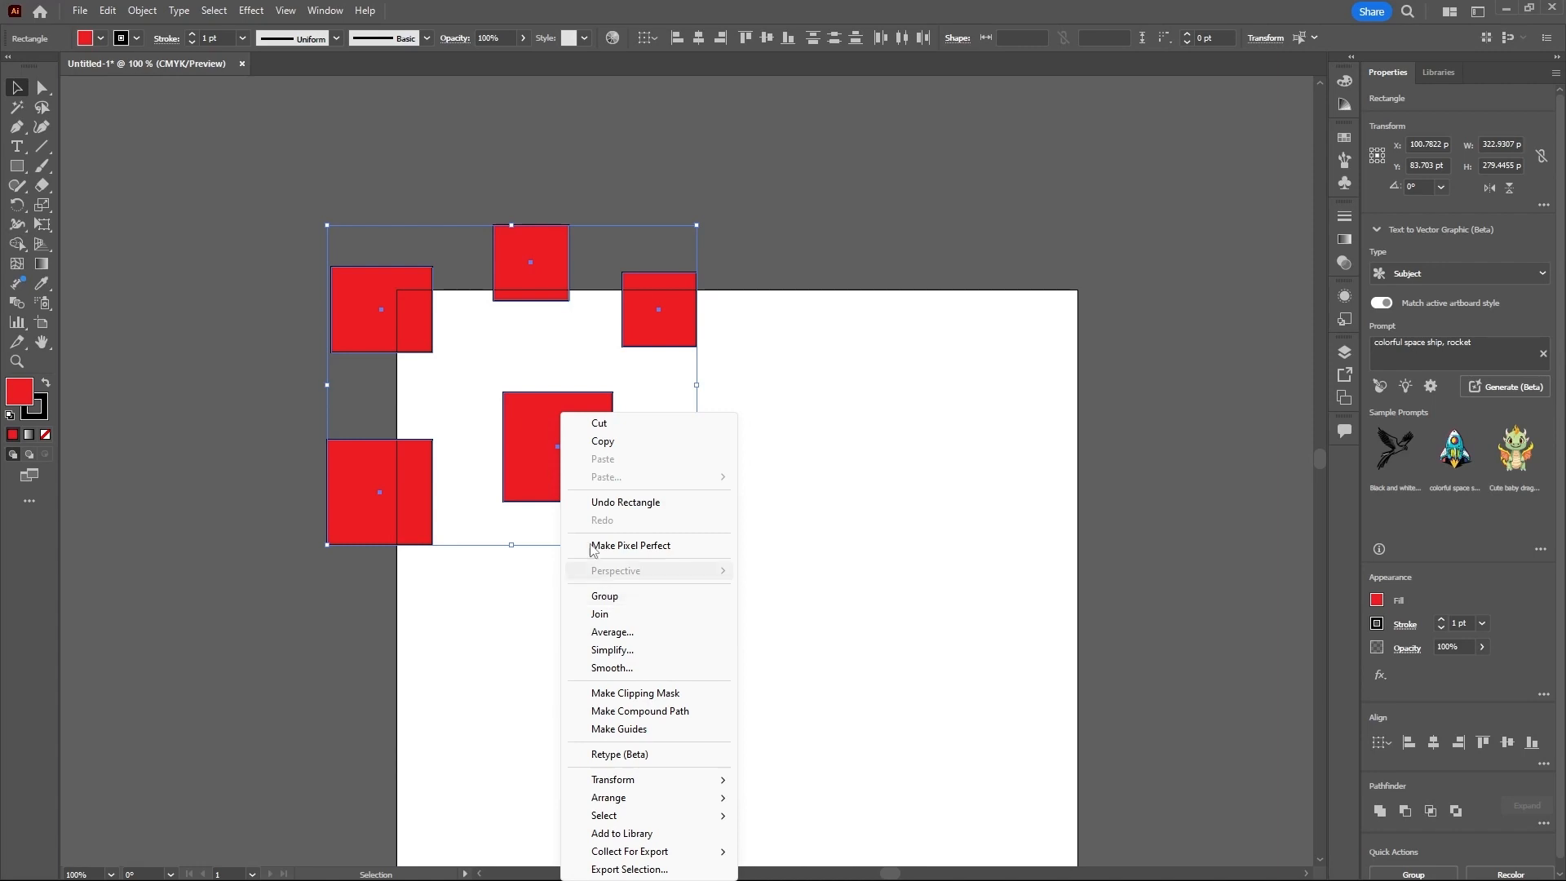
click(143, 11)
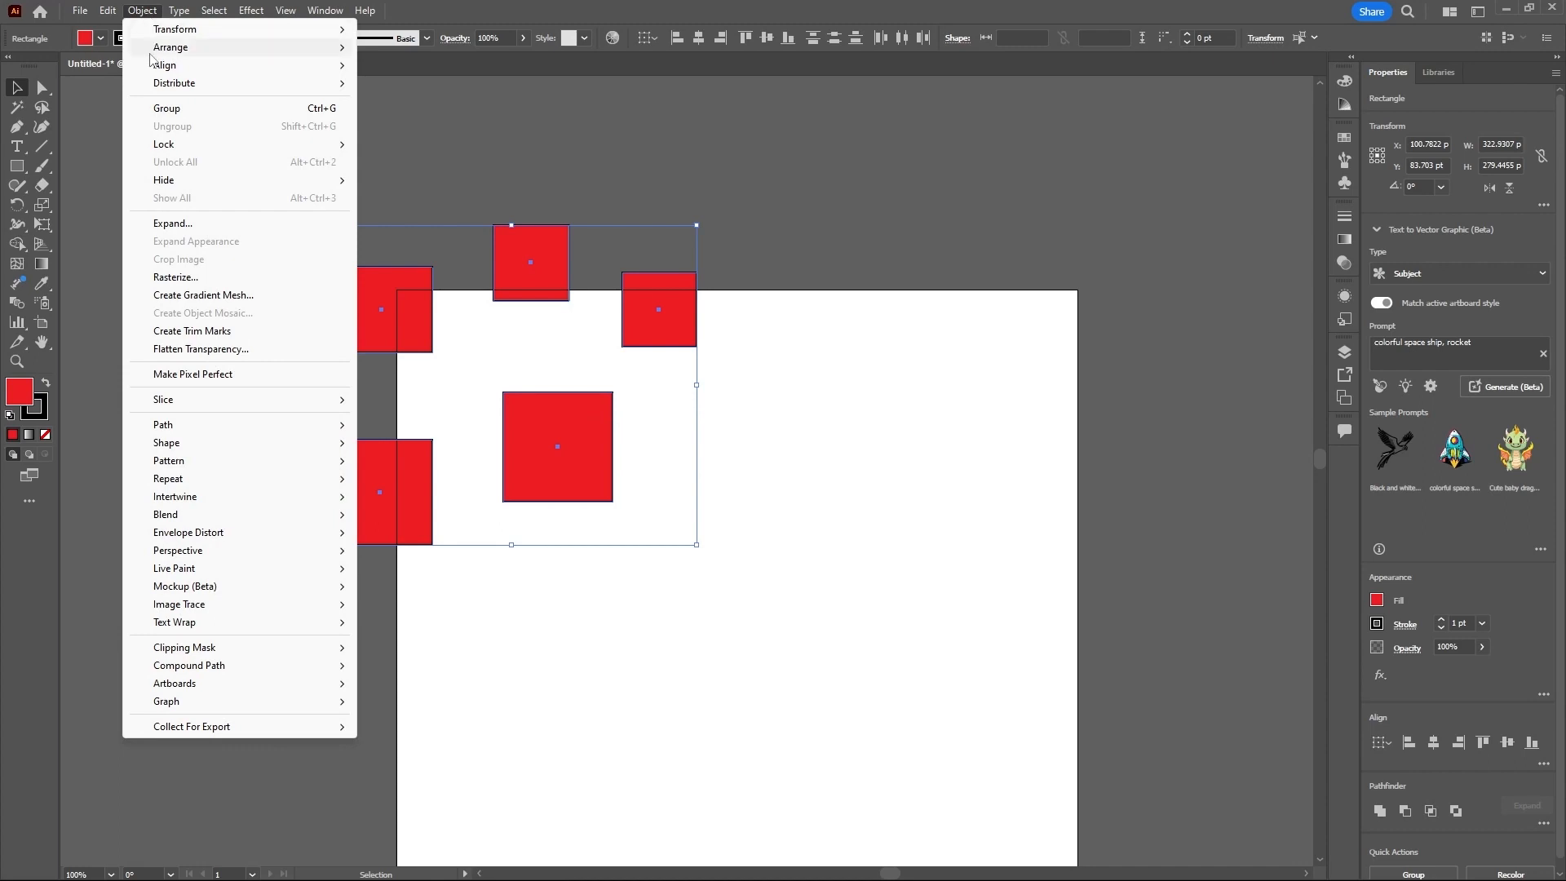
click(326, 115)
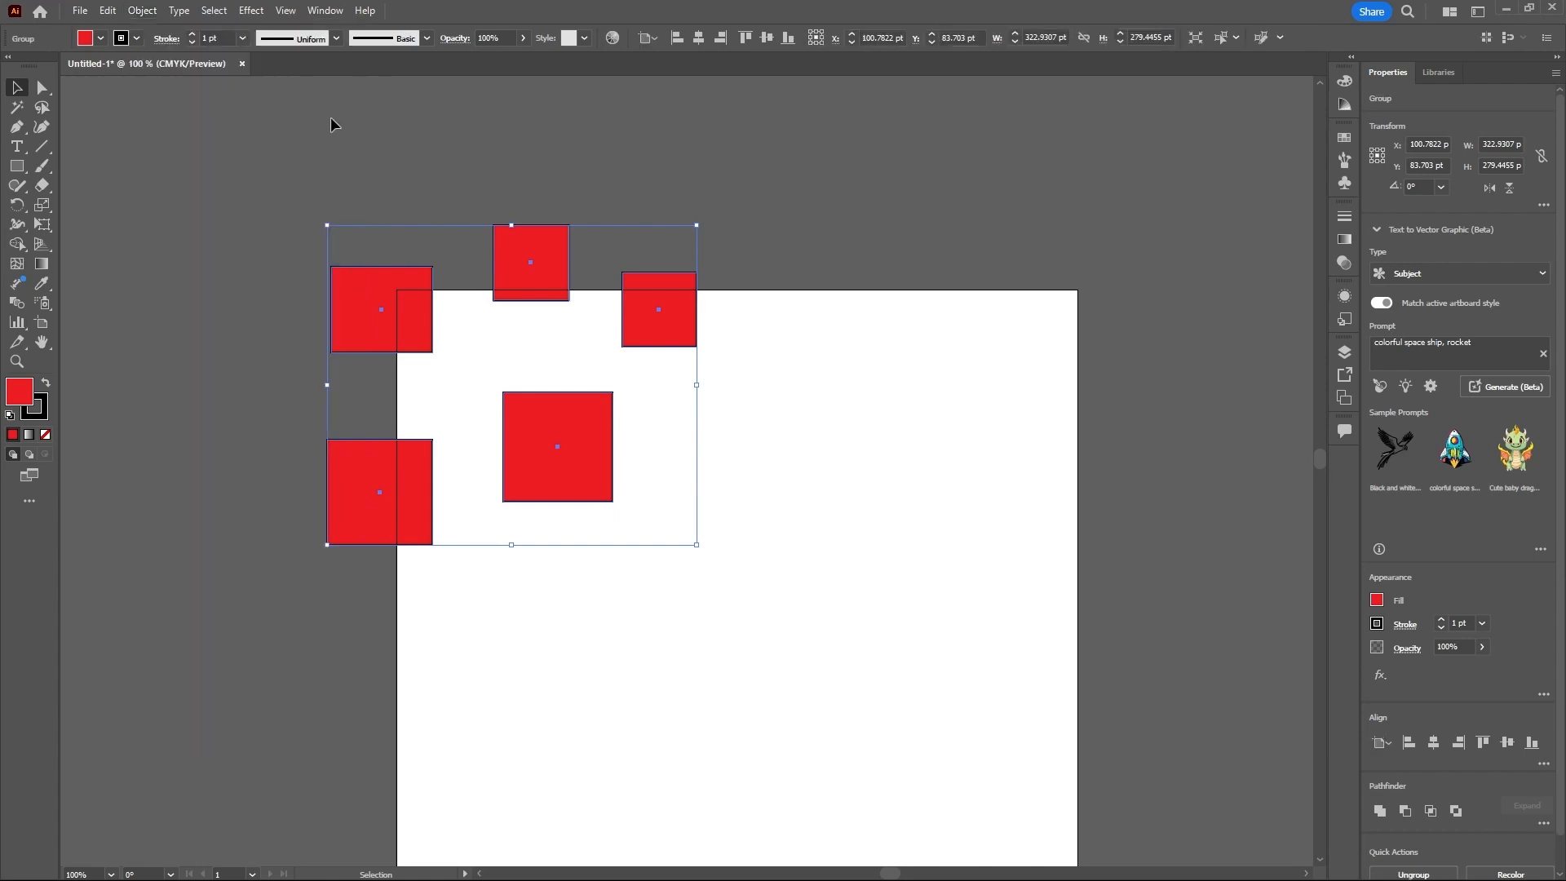
Step: Select the group through one of its rectangles, move it to about X 150 pt, Y 75 pt, and deselect it
click(758, 168)
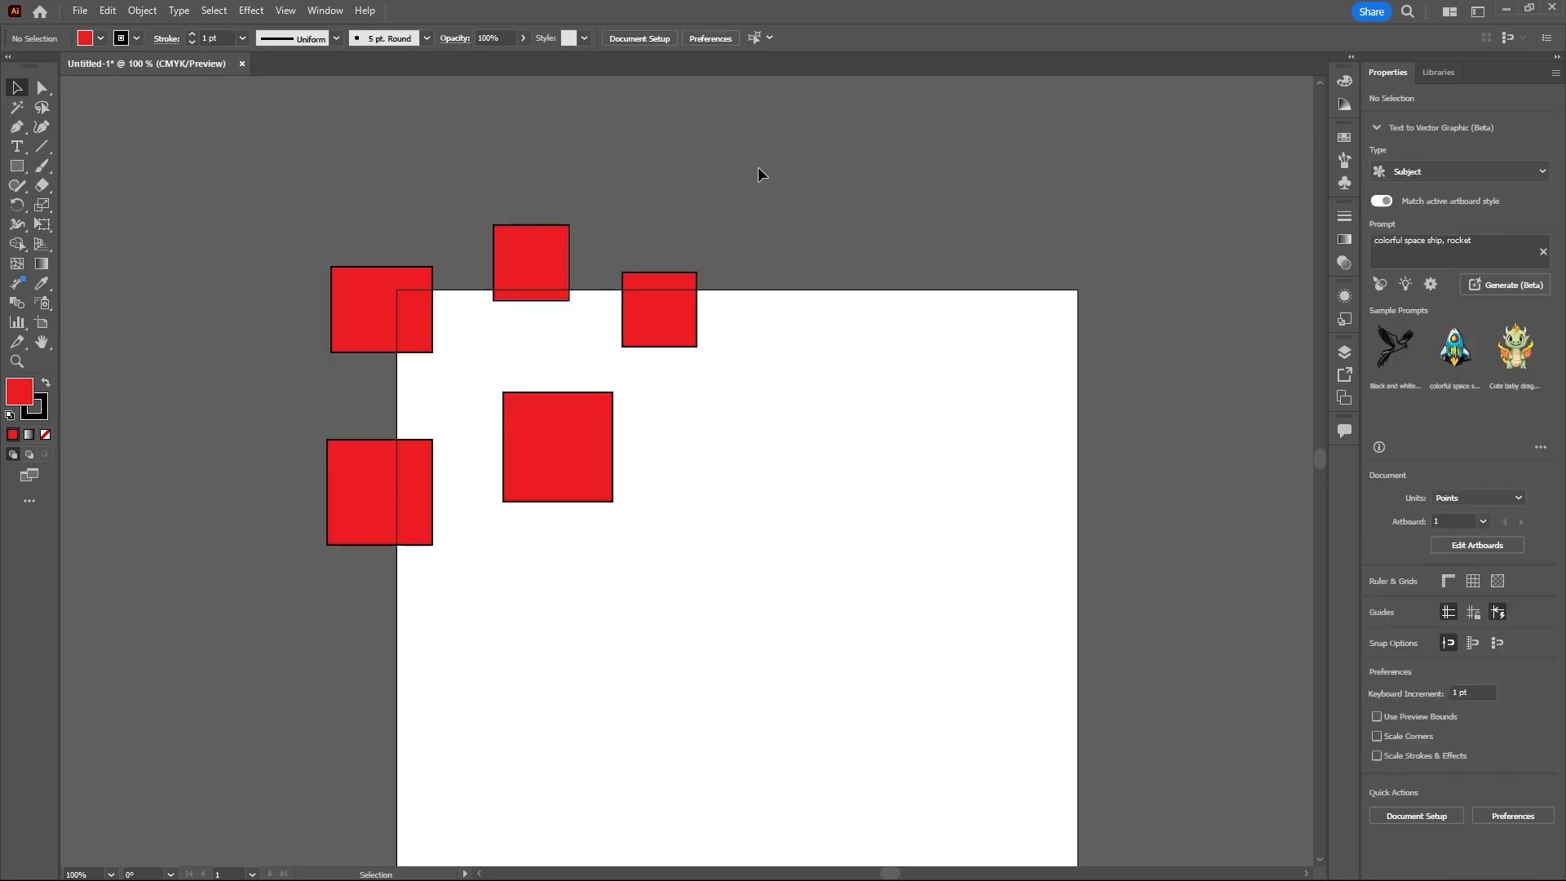
click(547, 245)
click(447, 155)
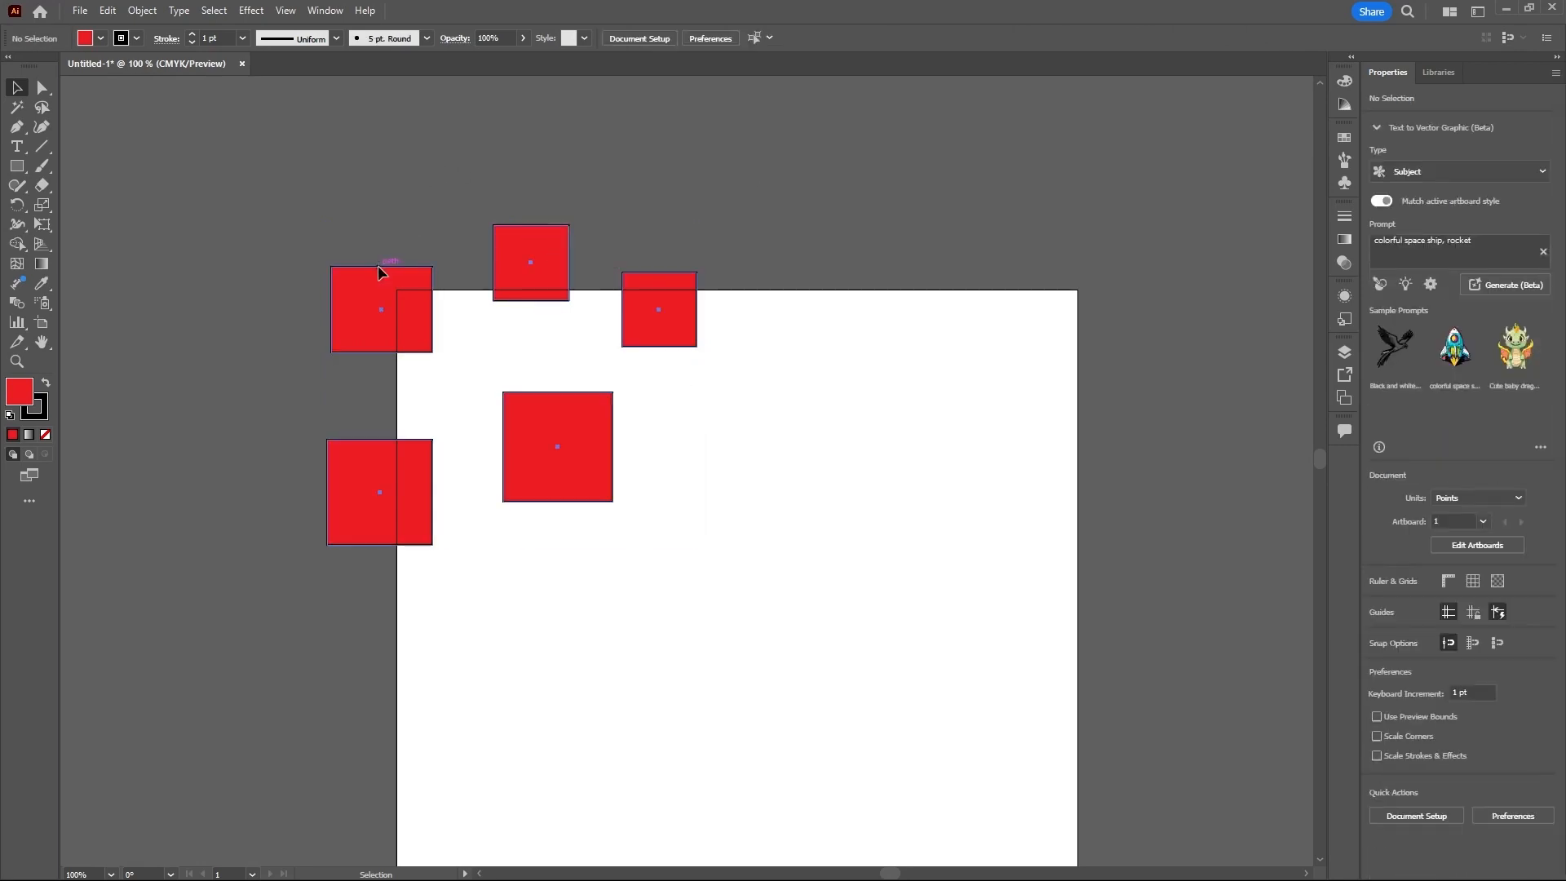
click(389, 302)
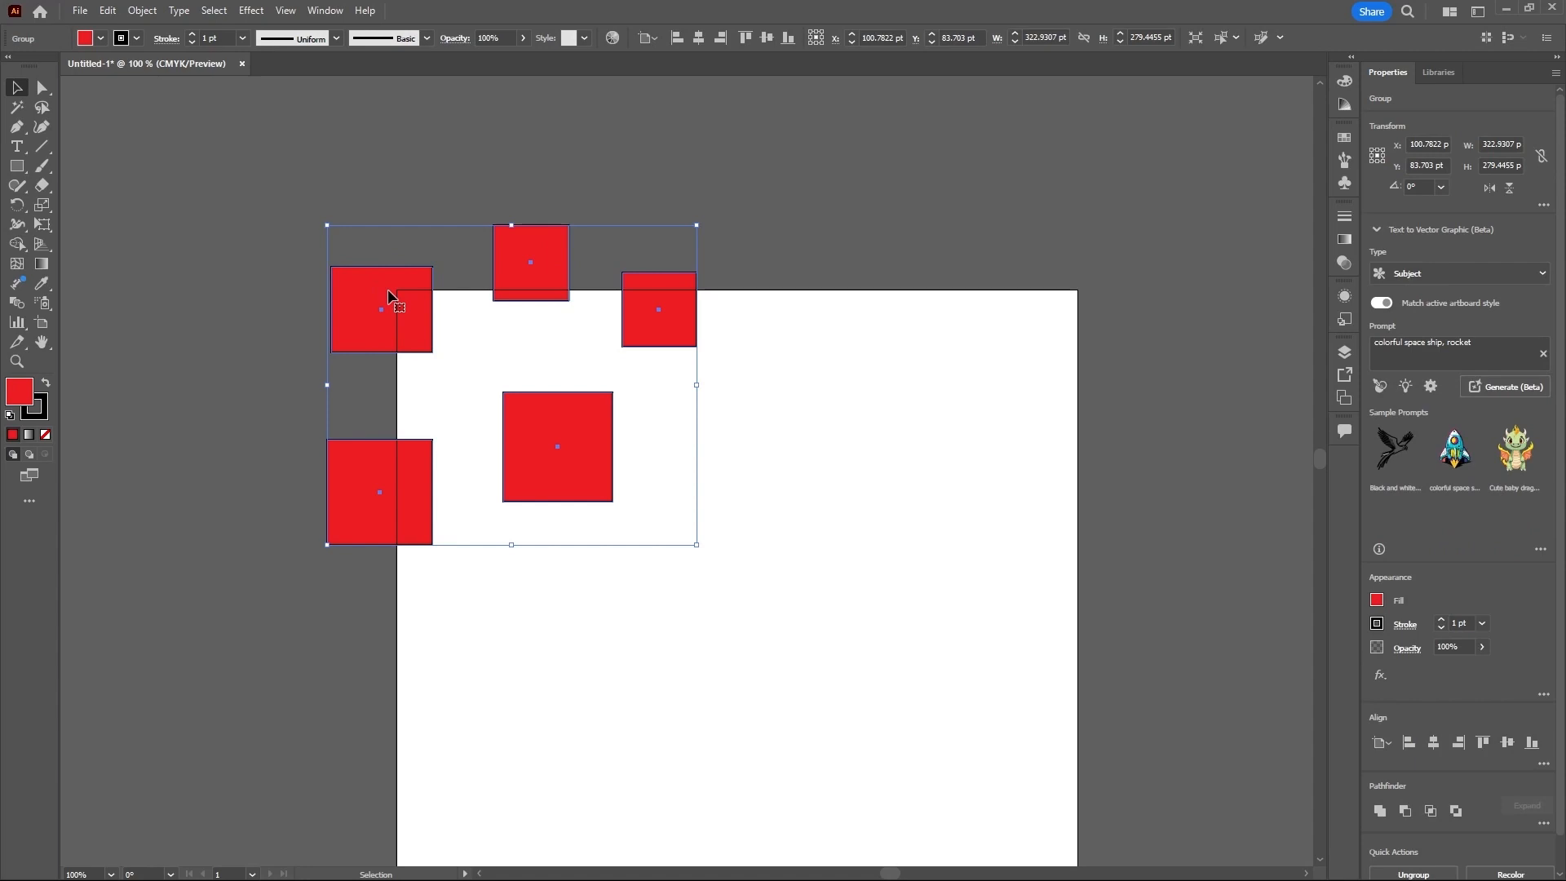
drag(658, 332, 726, 305)
click(800, 255)
click(723, 321)
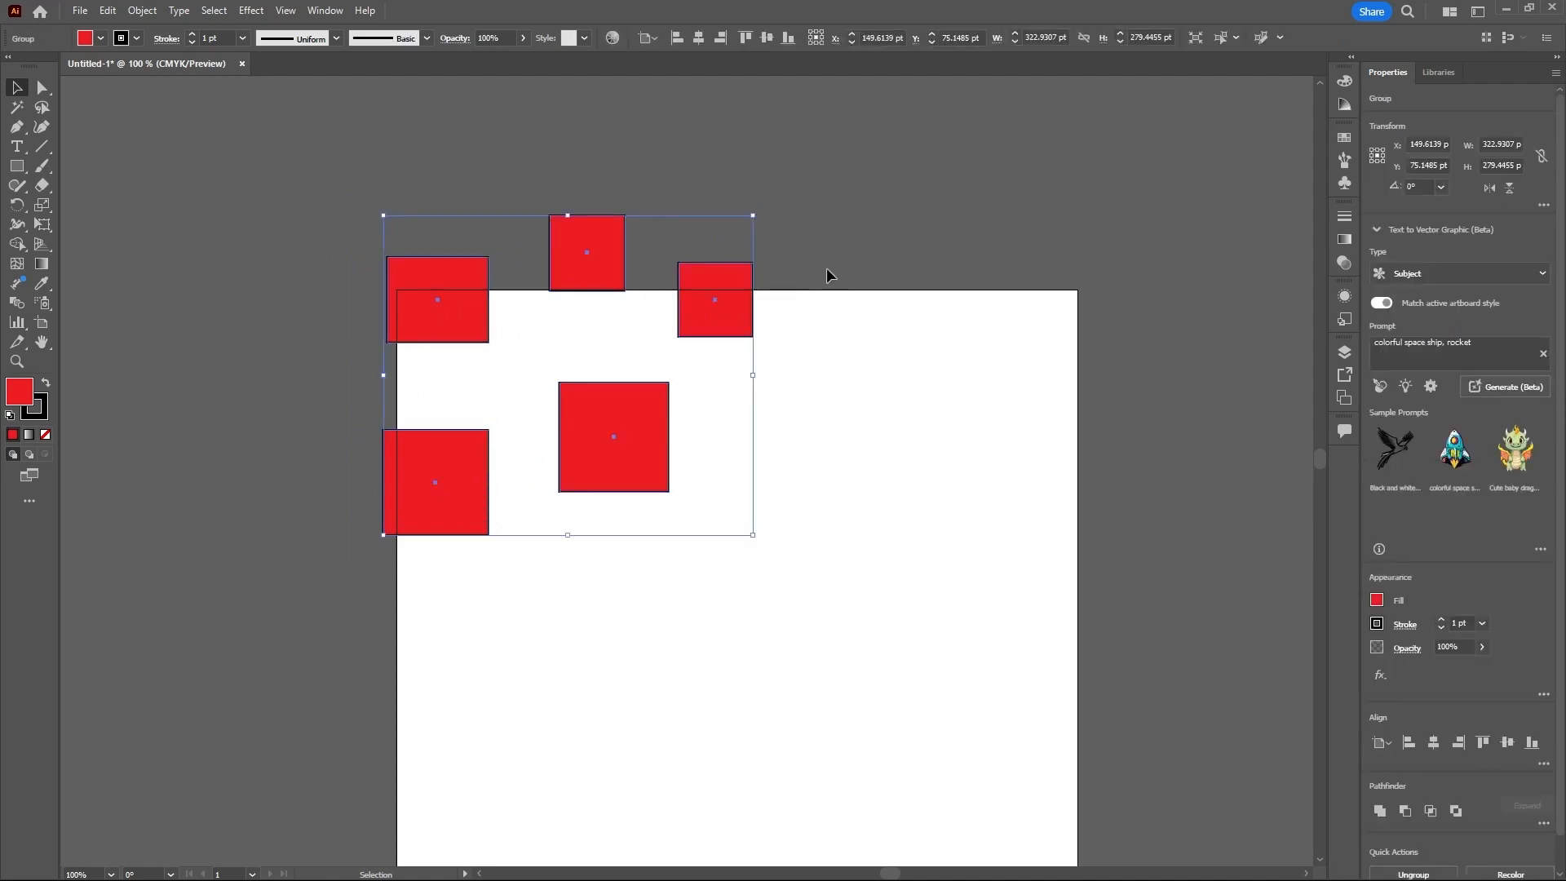
click(814, 321)
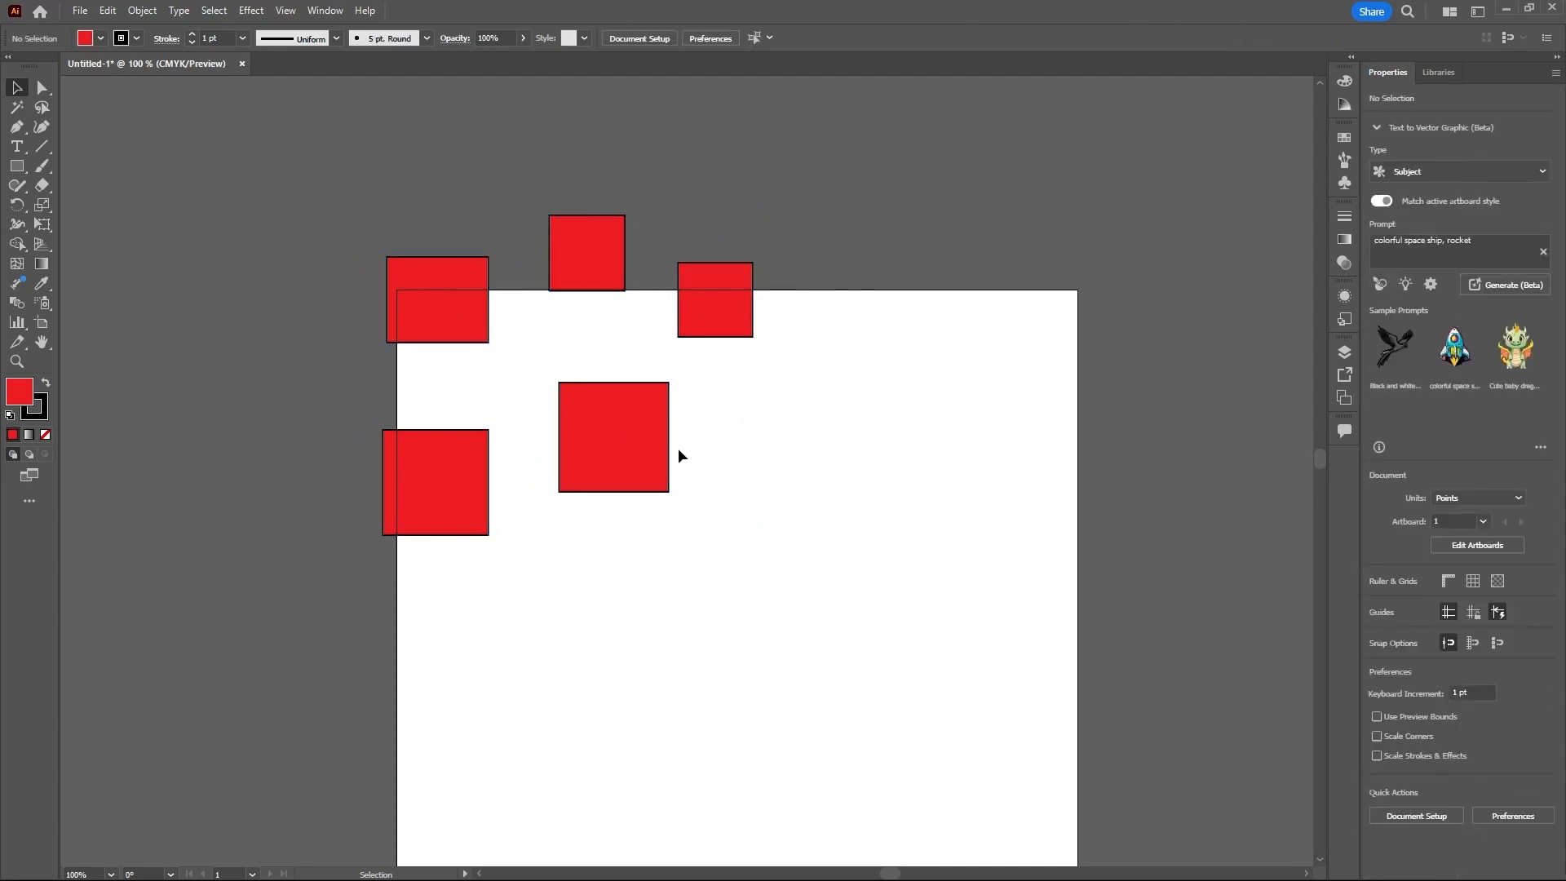
Step: Select and deselect the group through its central and lower-left rectangles, finishing with the whole group selected
click(645, 446)
click(834, 489)
click(441, 488)
click(804, 475)
click(653, 462)
click(681, 654)
click(628, 472)
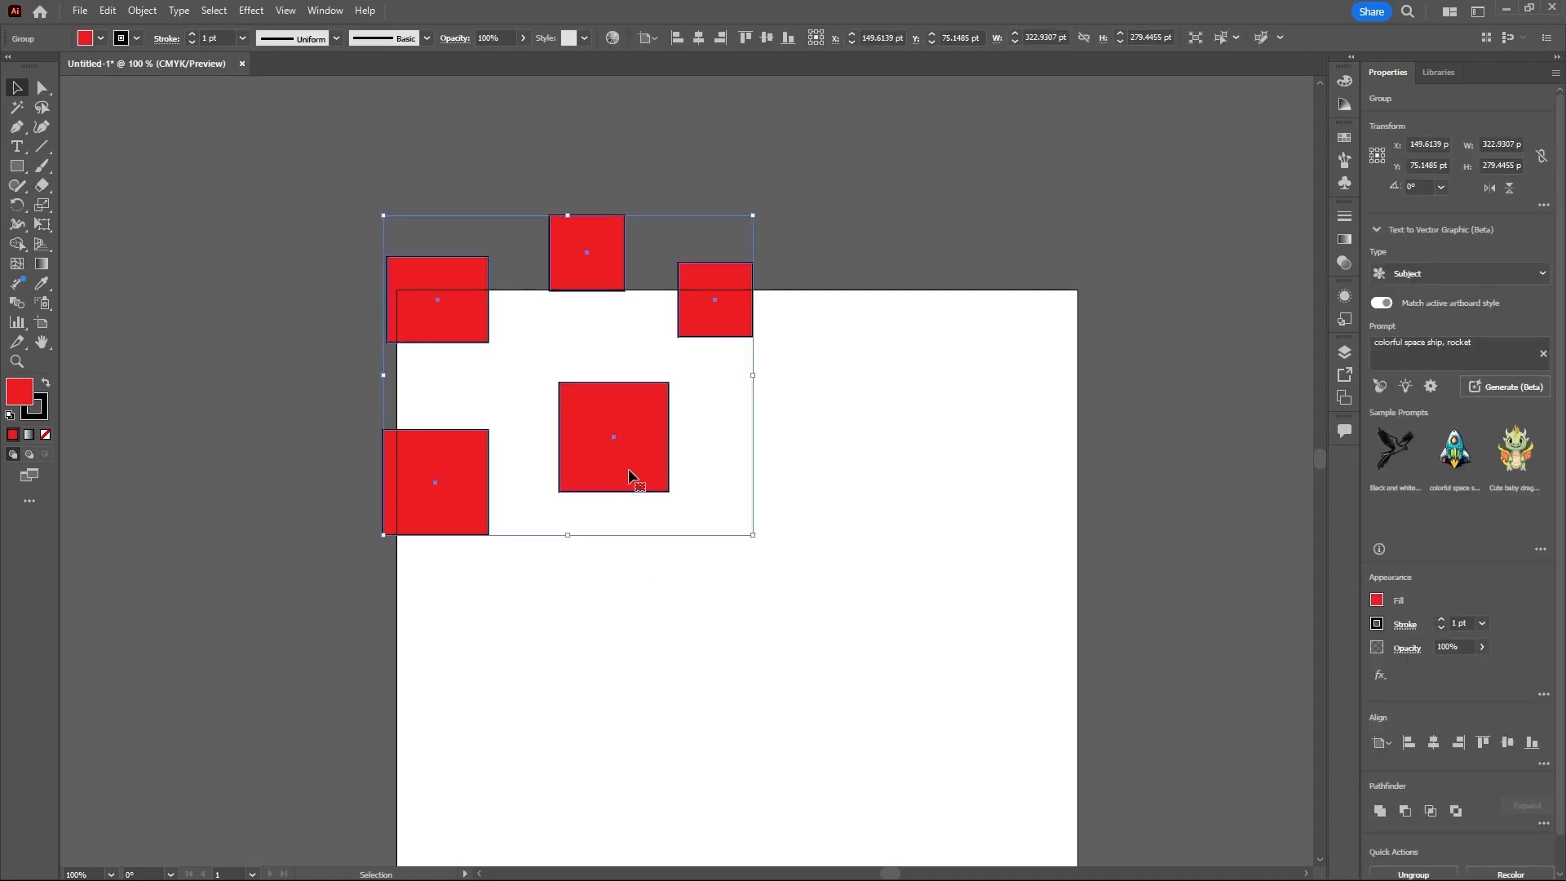
Step: Move only the group's central red rectangle to about X 355 pt, Y 169 pt with the Group Selection tool
click(43, 90)
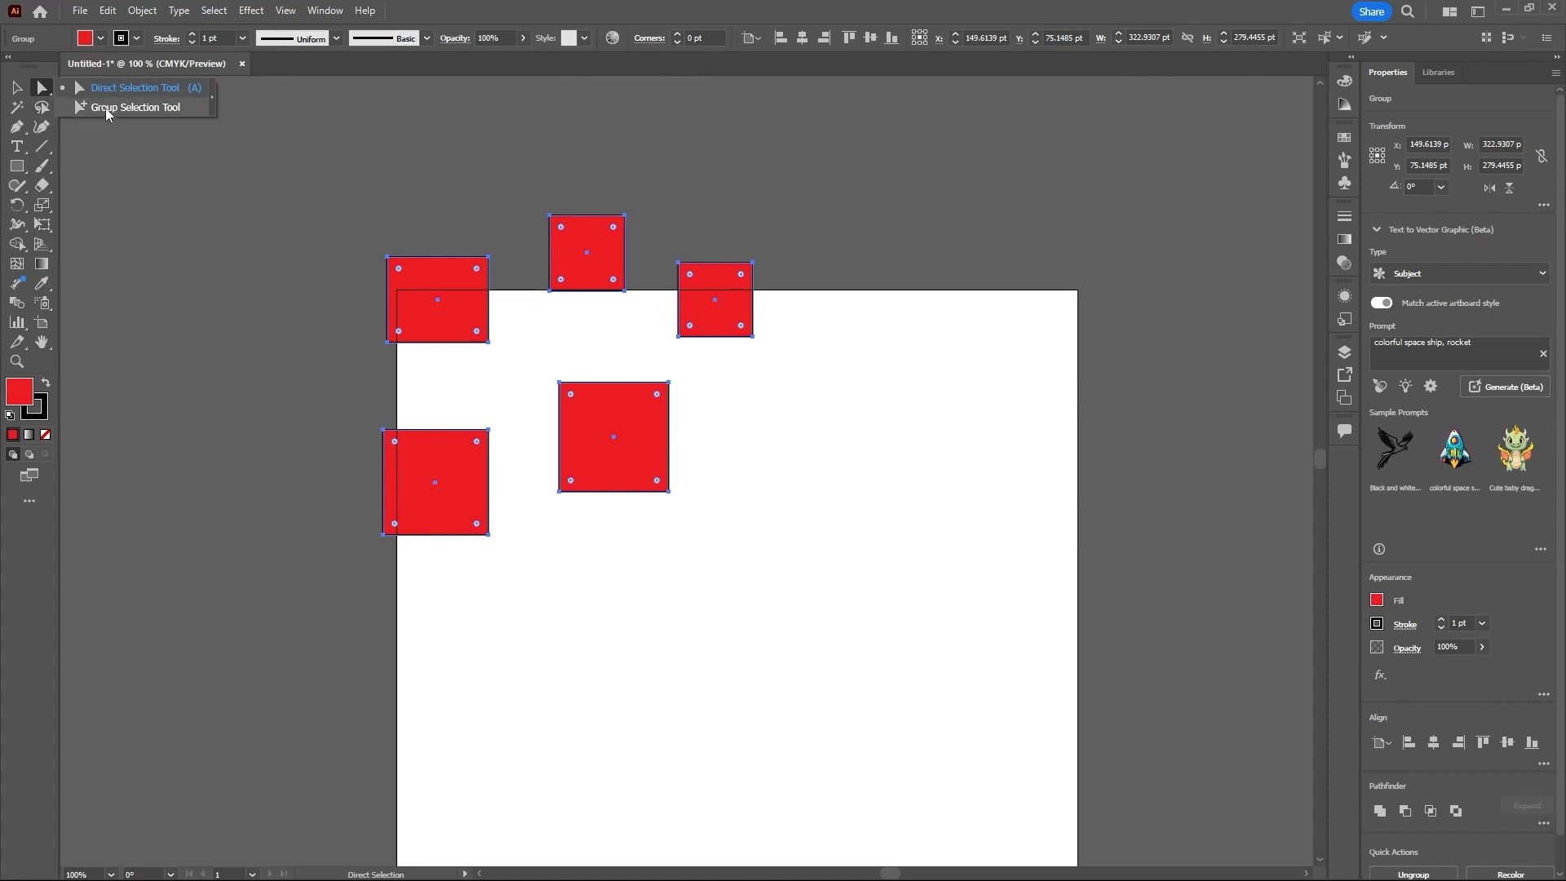
click(107, 110)
click(196, 244)
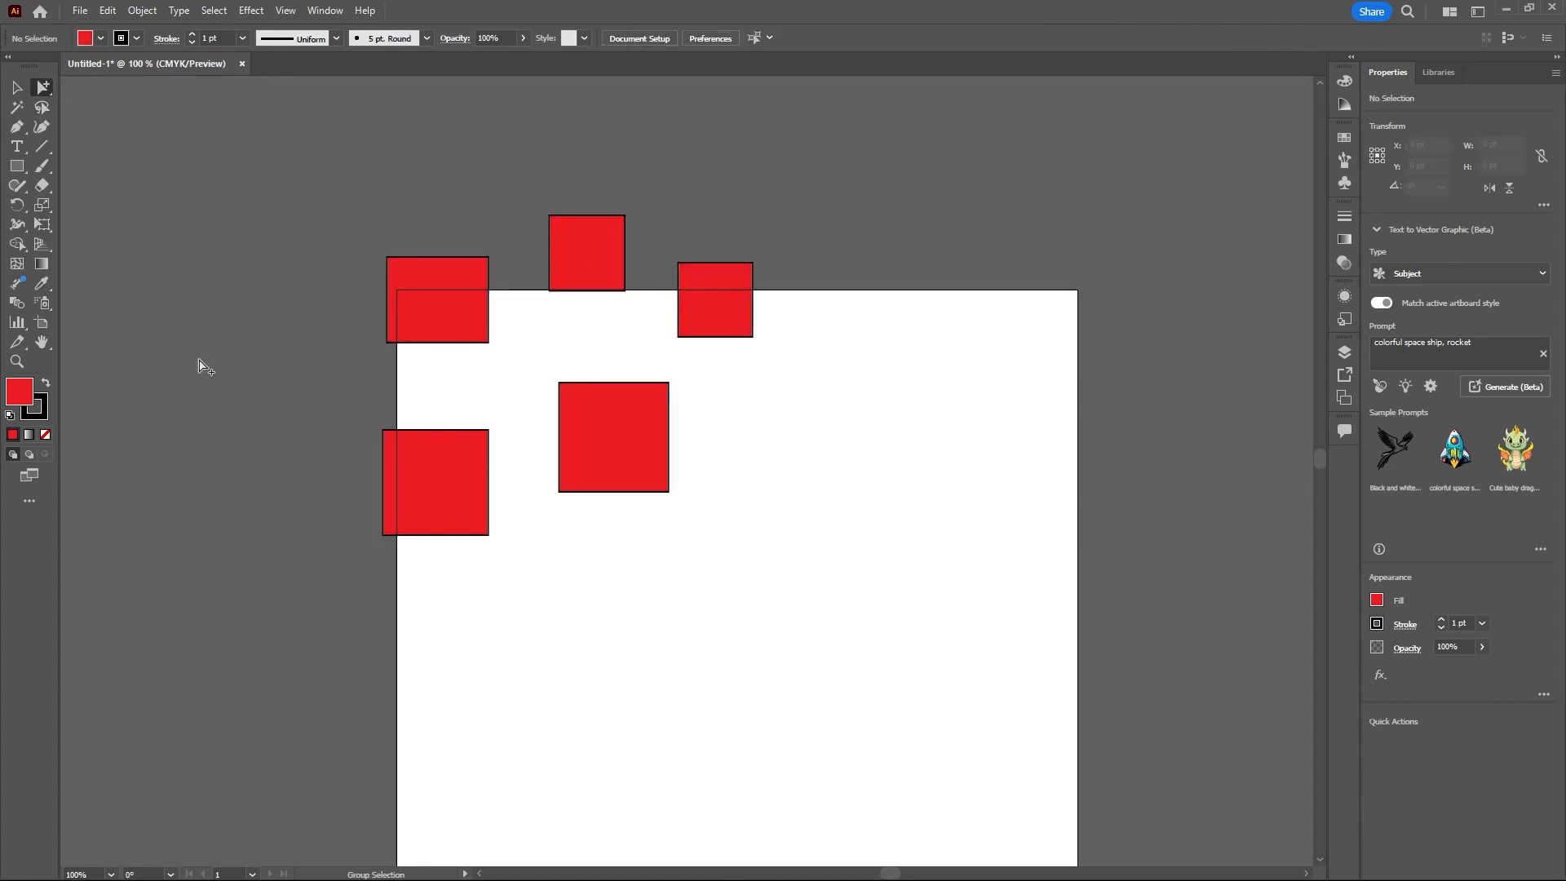
click(601, 457)
drag(601, 456, 788, 514)
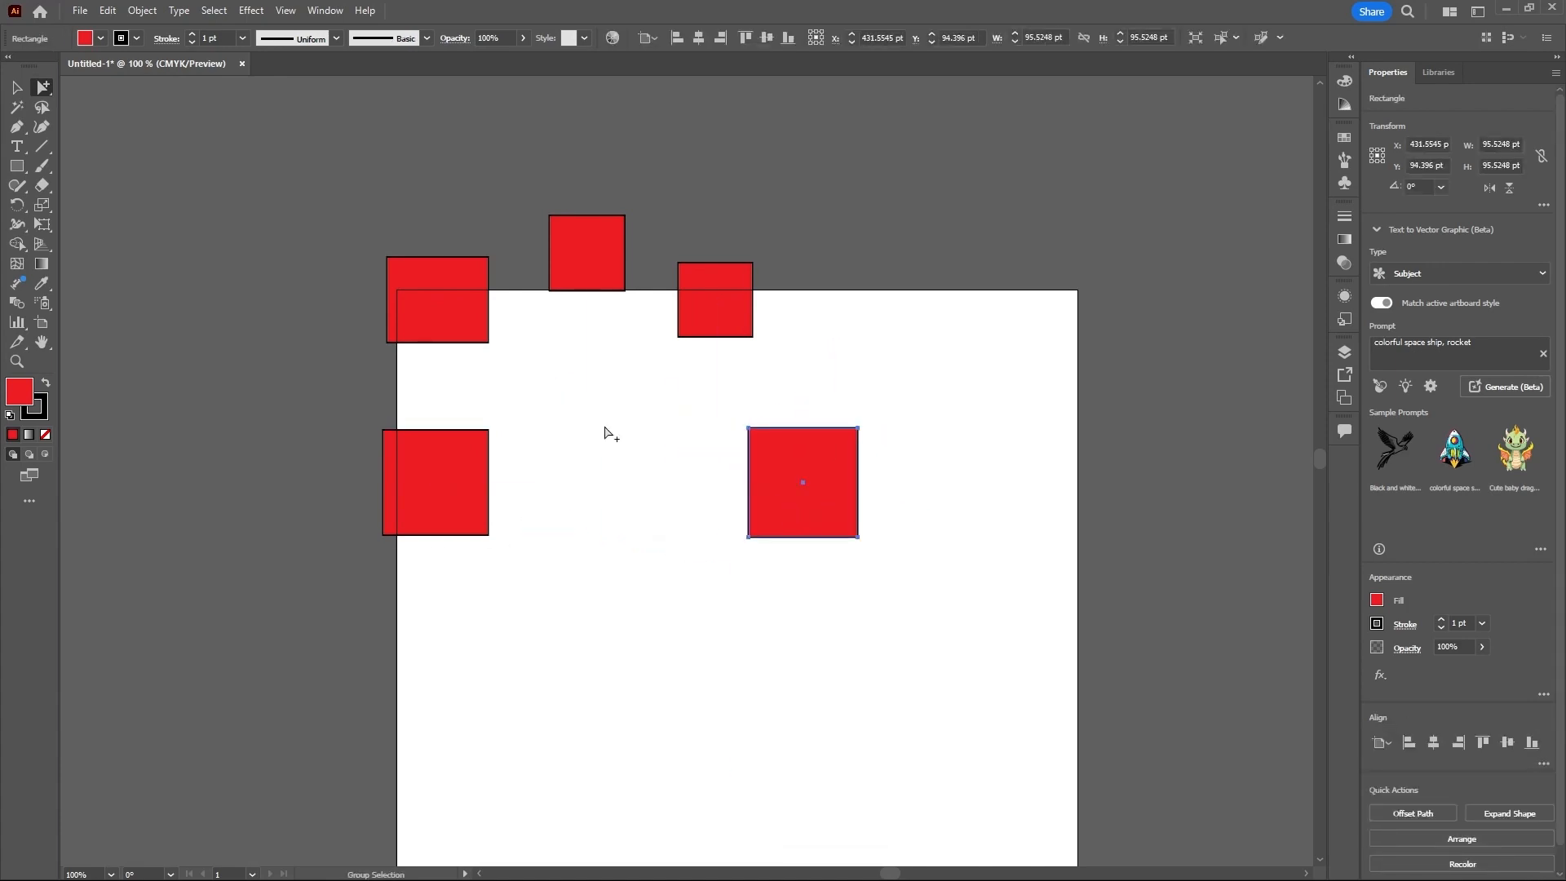
Step: Move the group's upper-left rectangle up and left, clear of the artboard, and the top middle one down to about X 165 pt, Y 62 pt
click(445, 326)
drag(445, 326, 406, 241)
click(561, 272)
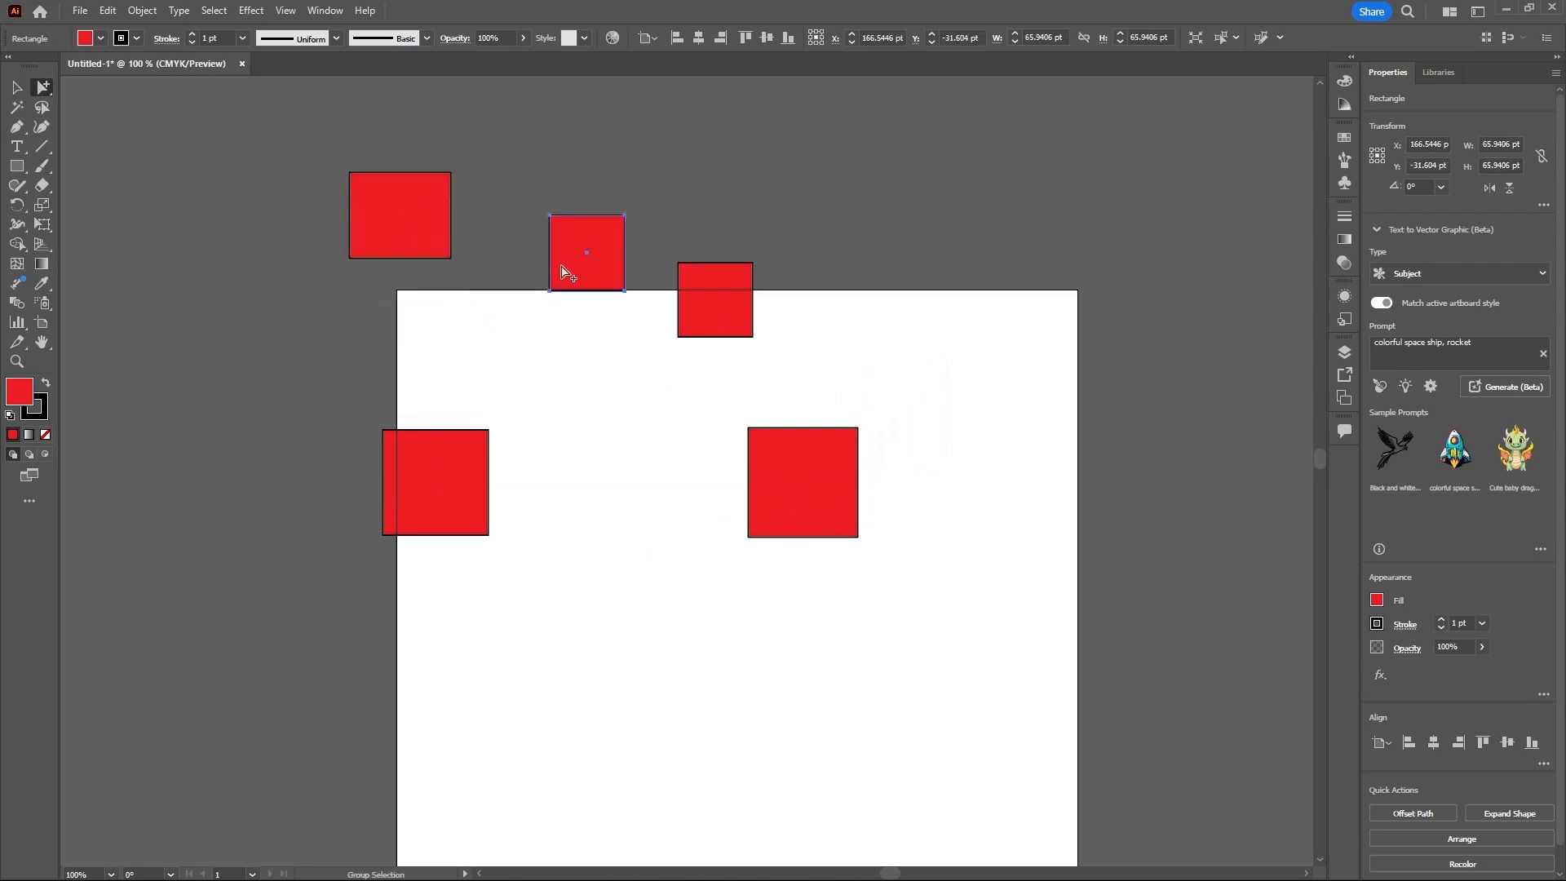
drag(589, 259, 585, 366)
Step: Move the group's upper-right rectangle down fully onto the artboard and the lower-left one up to about X 23 pt, Y 102 pt
drag(714, 327, 737, 378)
click(448, 511)
drag(460, 520, 448, 444)
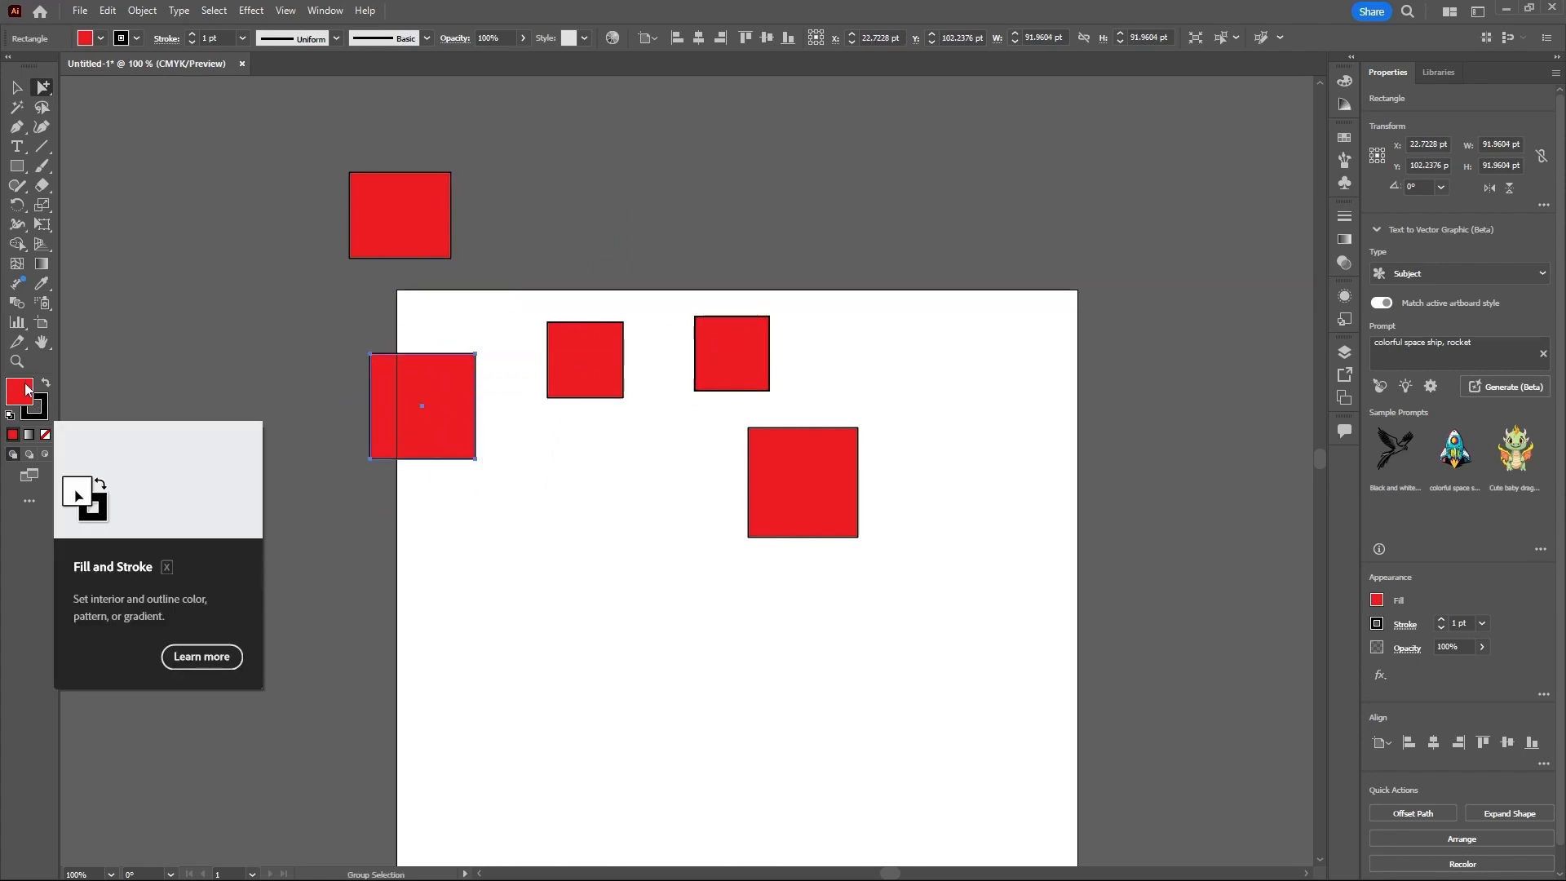
Step: Fill the selected rectangle on the artboard's left edge with the light blue 0BC0F7
double_click(26, 392)
click(803, 437)
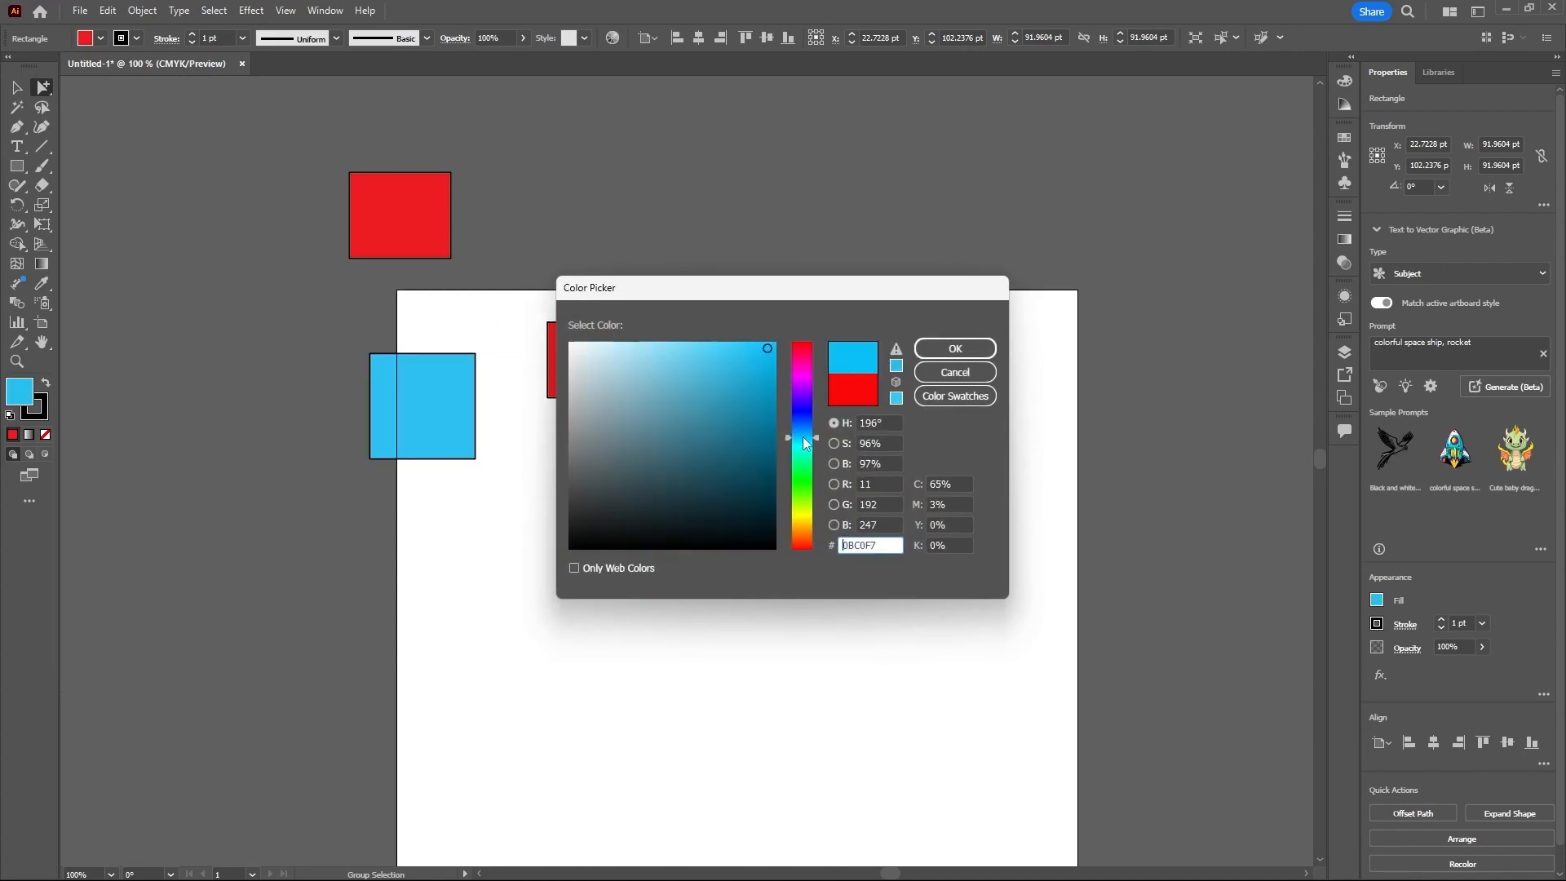
click(935, 349)
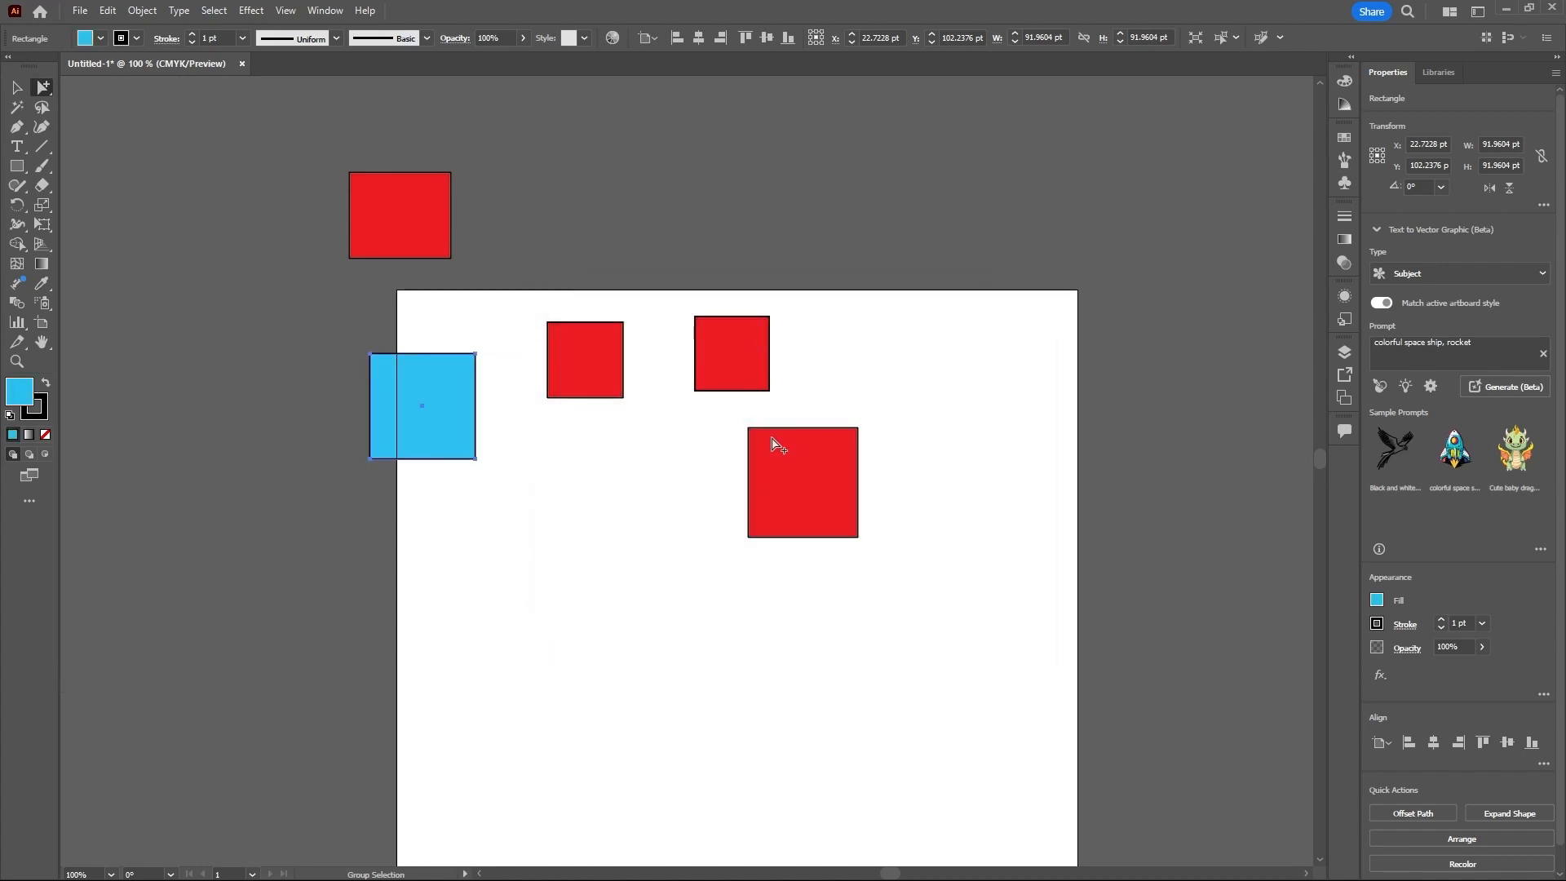
Step: Select only the largest red rectangle, the lowest in the group, and fill it with the CMYK Green swatch
click(790, 465)
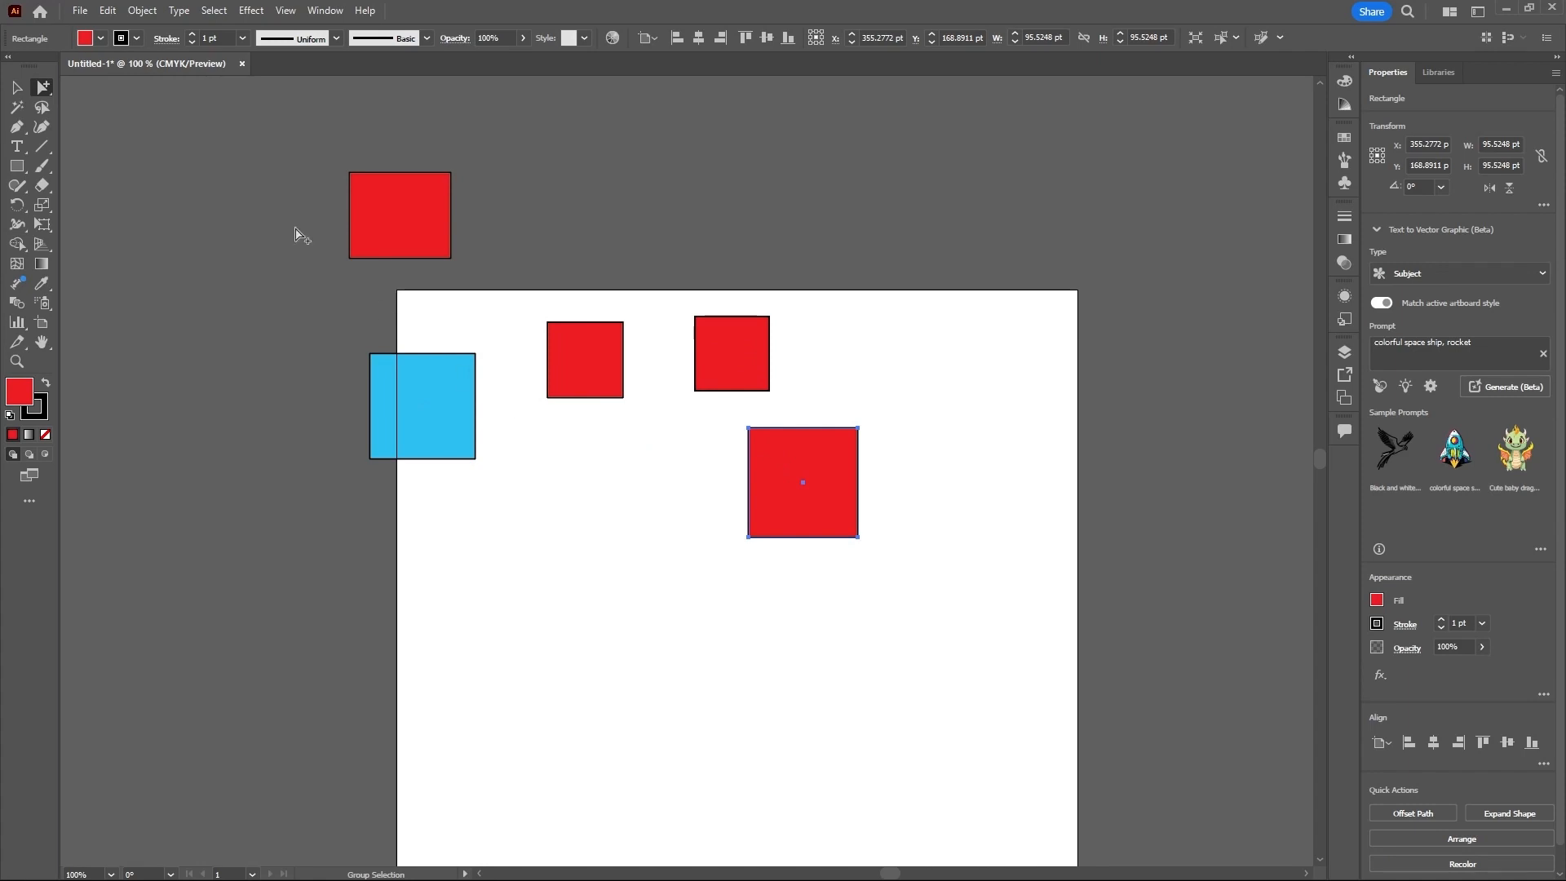
click(102, 40)
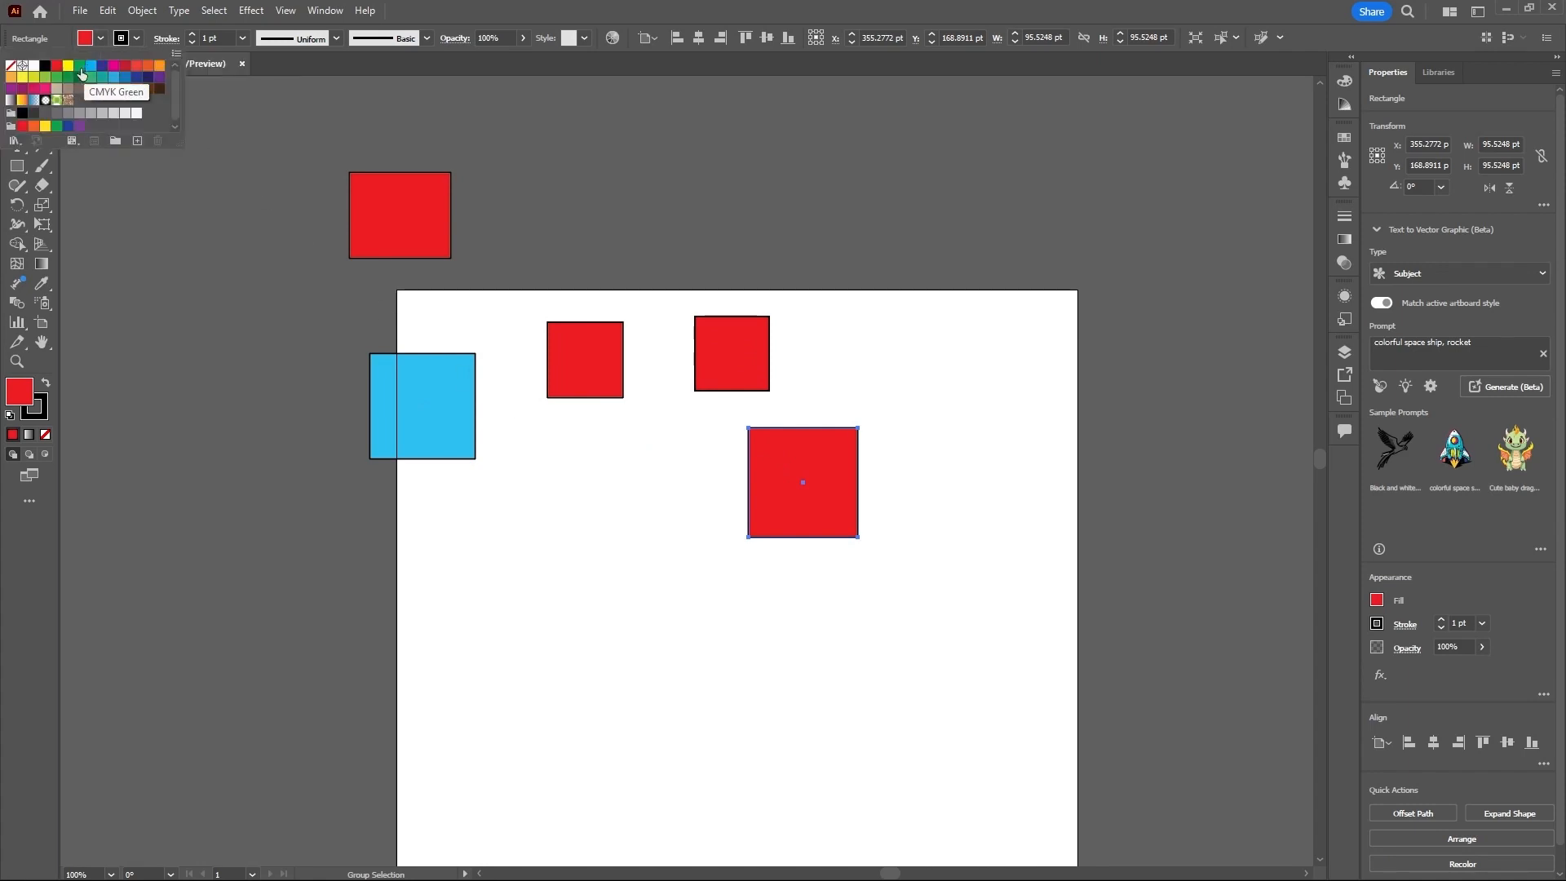
click(79, 69)
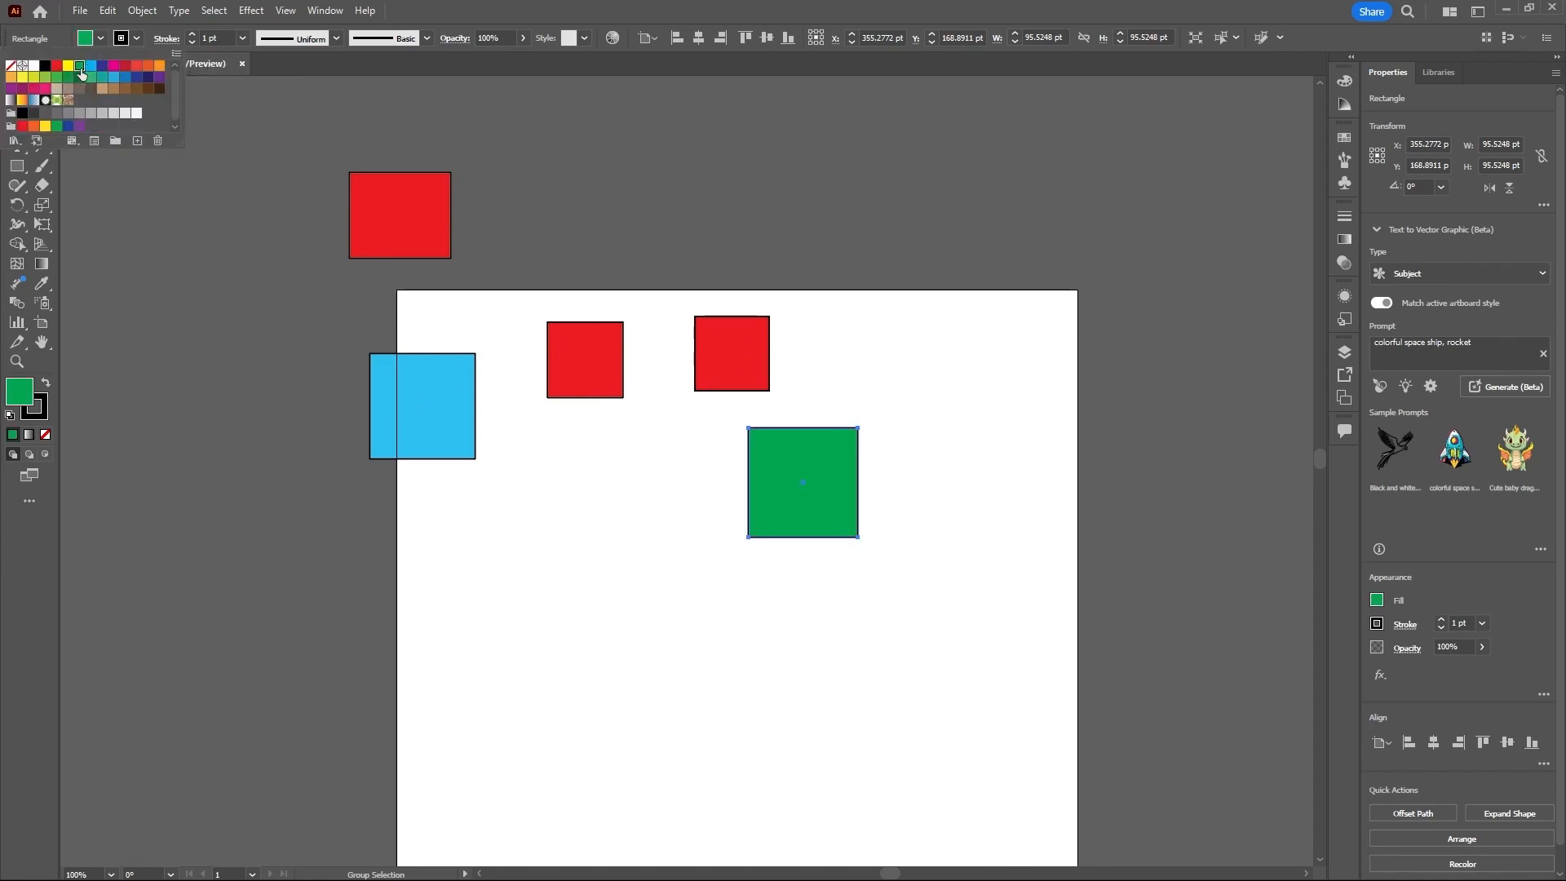
Step: Select only the red rectangle beside the blue one and fill it with the orange swatch
click(607, 357)
click(606, 357)
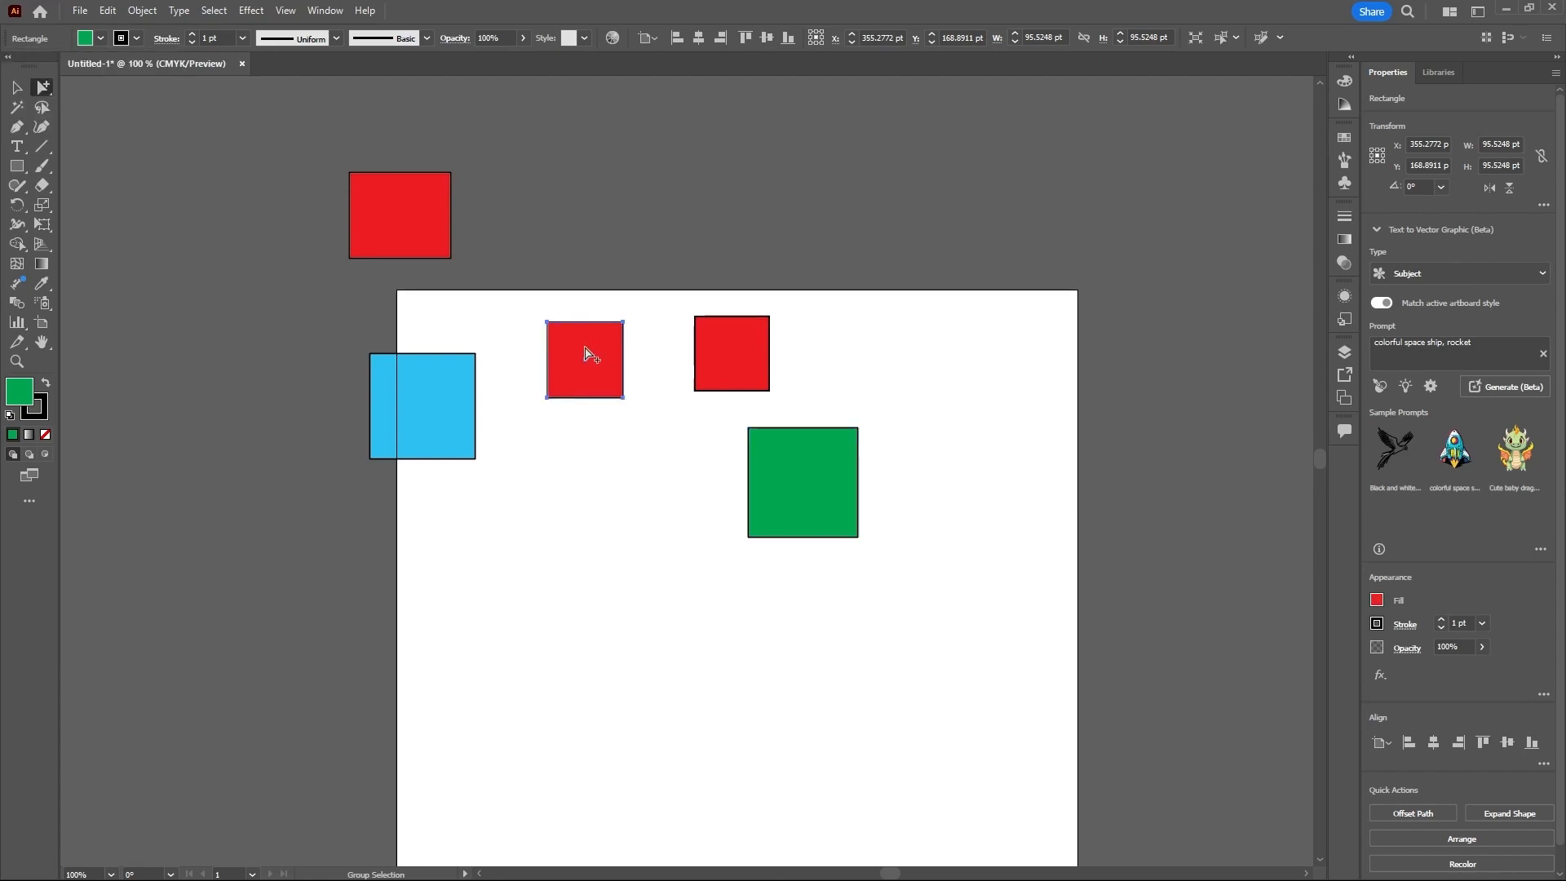
click(102, 39)
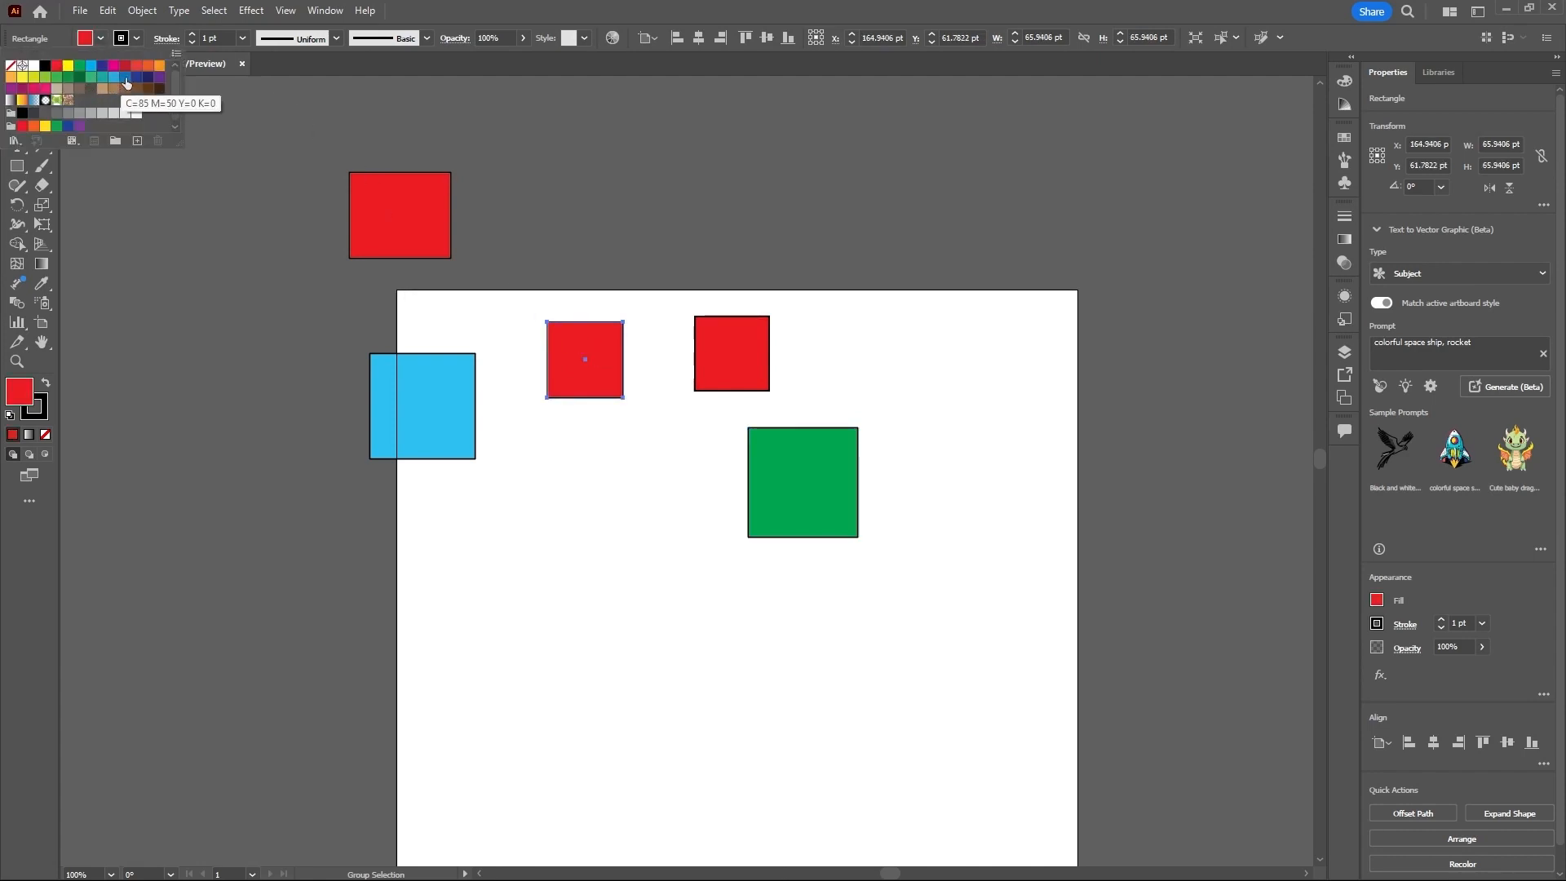
click(160, 66)
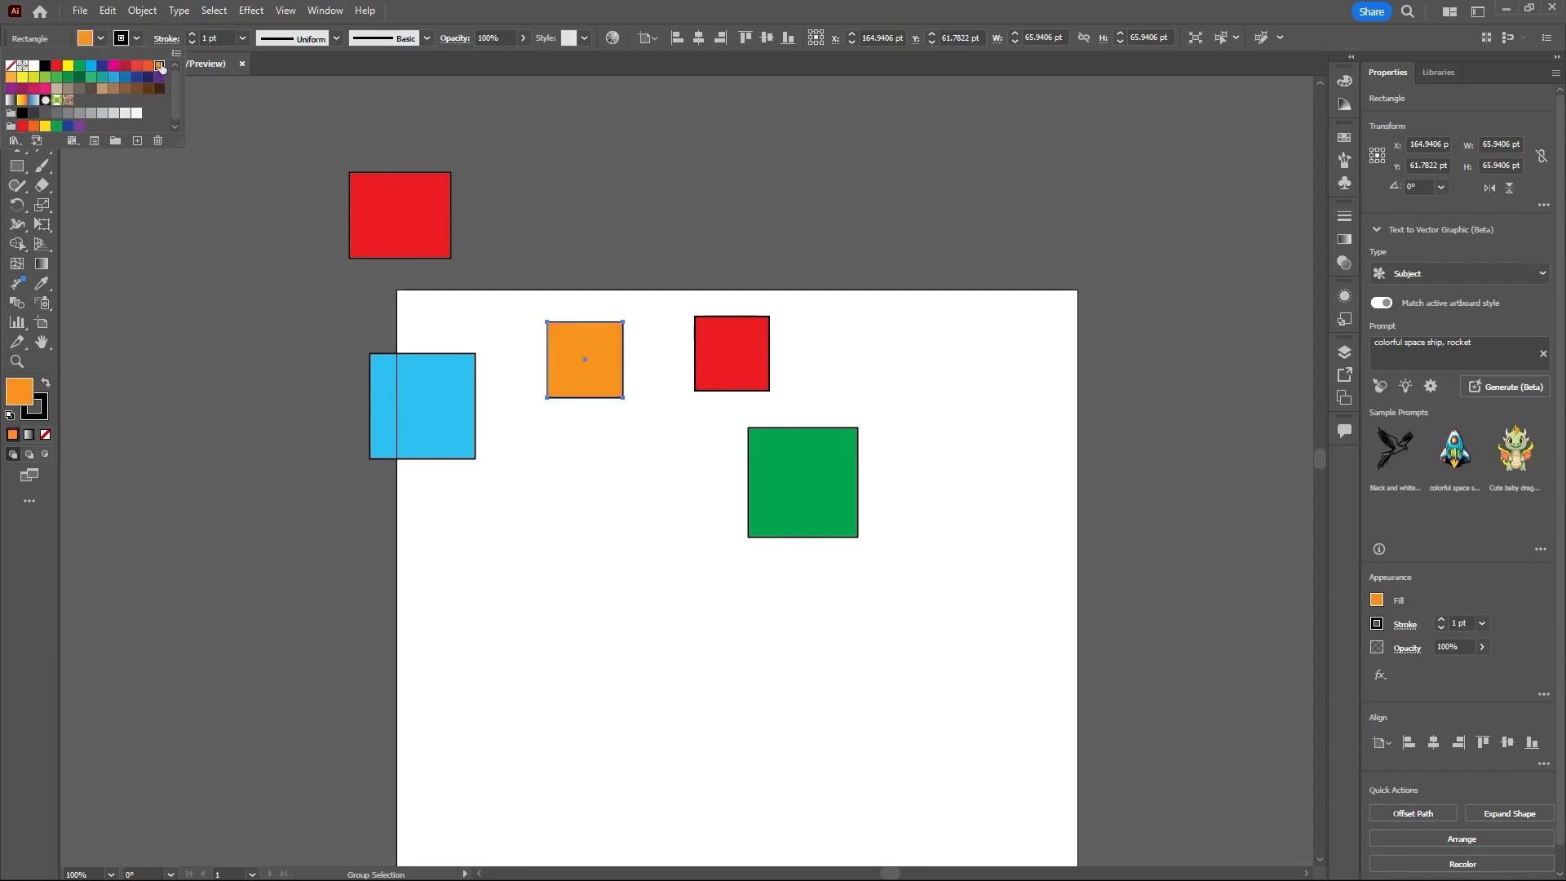
click(316, 208)
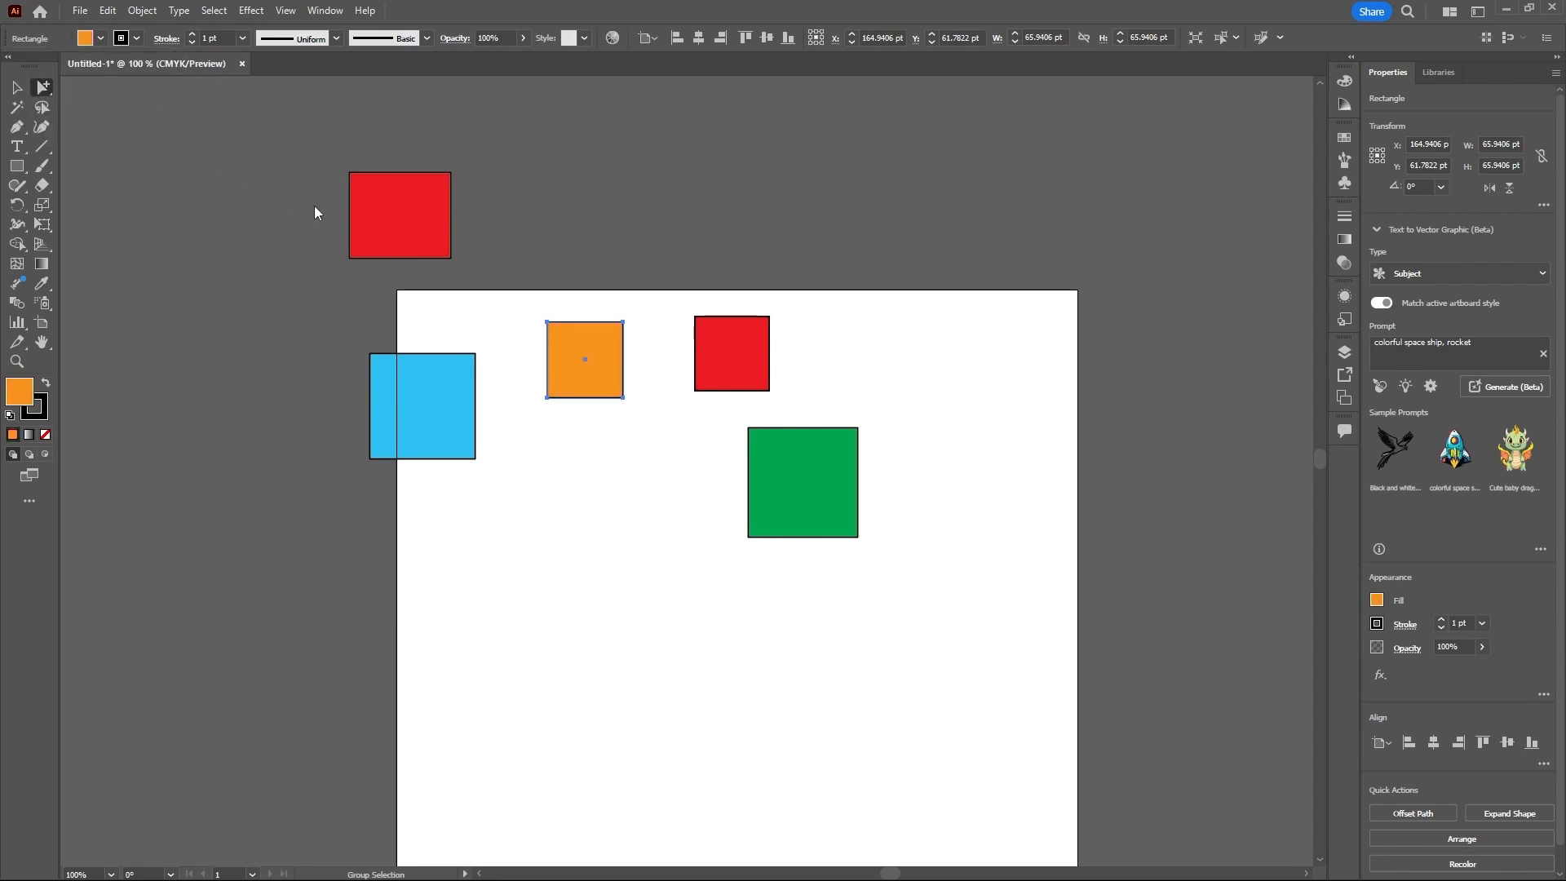
Step: Select the whole group with the Selection tool through its upper-left red rectangle, move it down and right onto the artboard, and deselect it
click(18, 88)
click(410, 210)
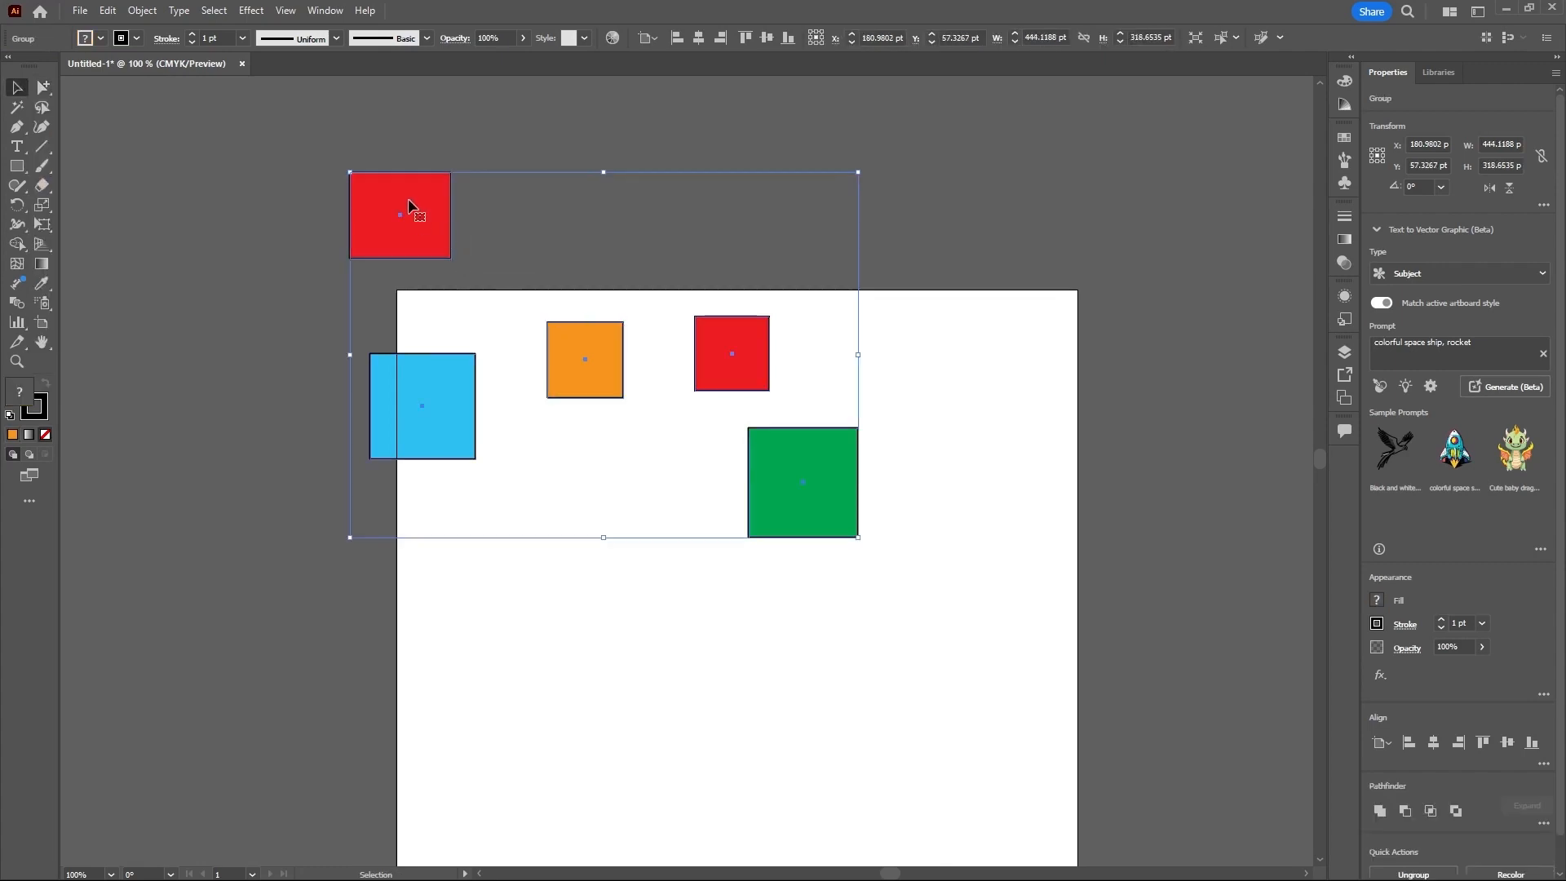
drag(427, 218, 514, 265)
click(500, 707)
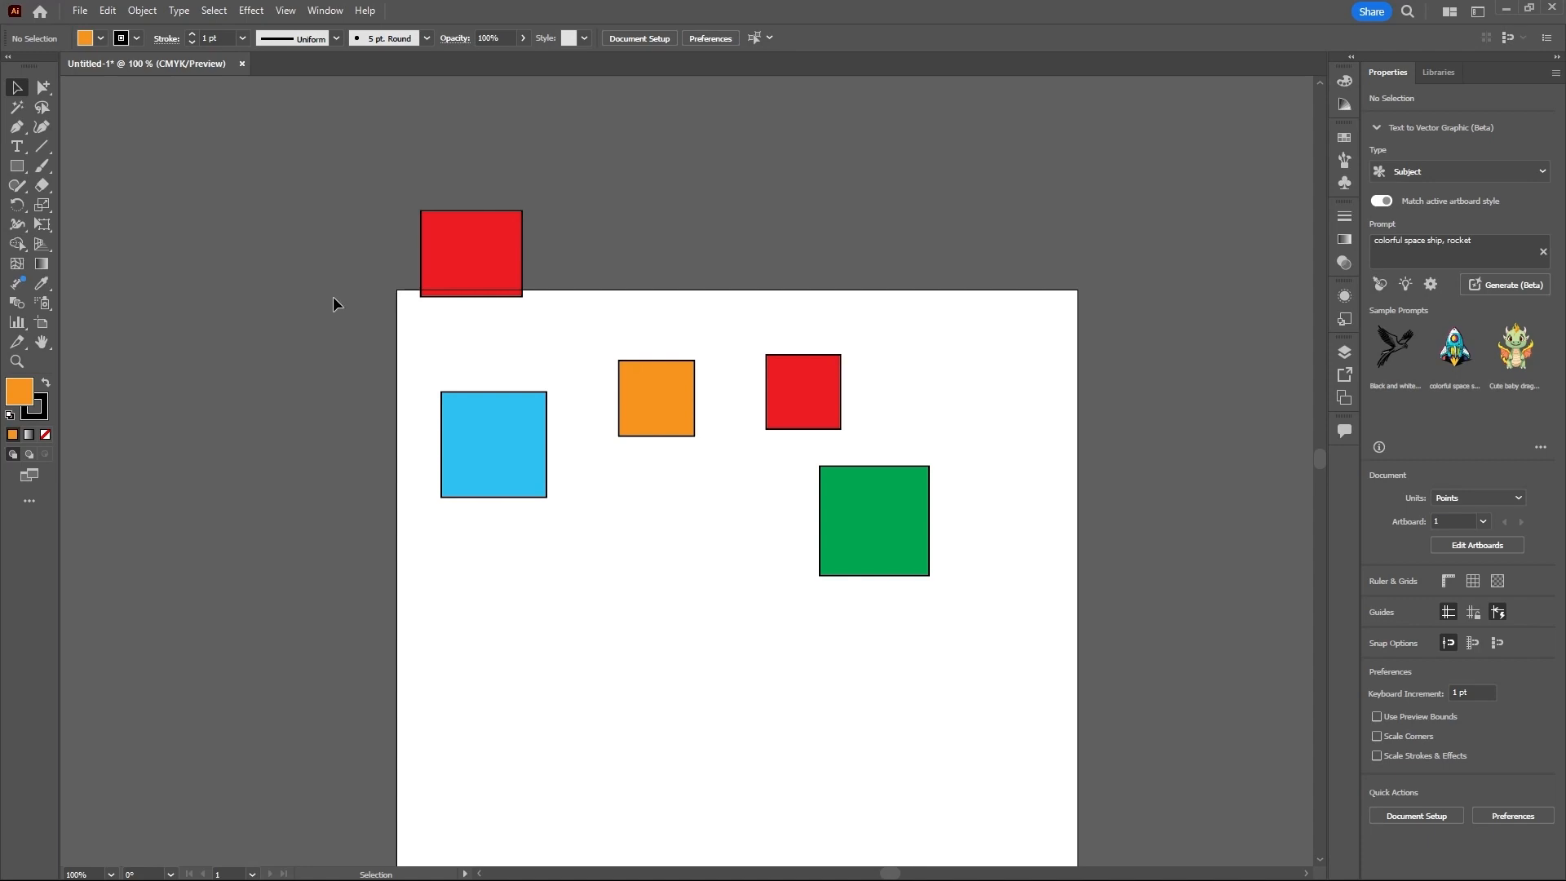
Step: Review the selection tools by switching between Group Selection and Direct Selection, finishing with Group Selection active and its tool variants shown
drag(39, 84, 110, 106)
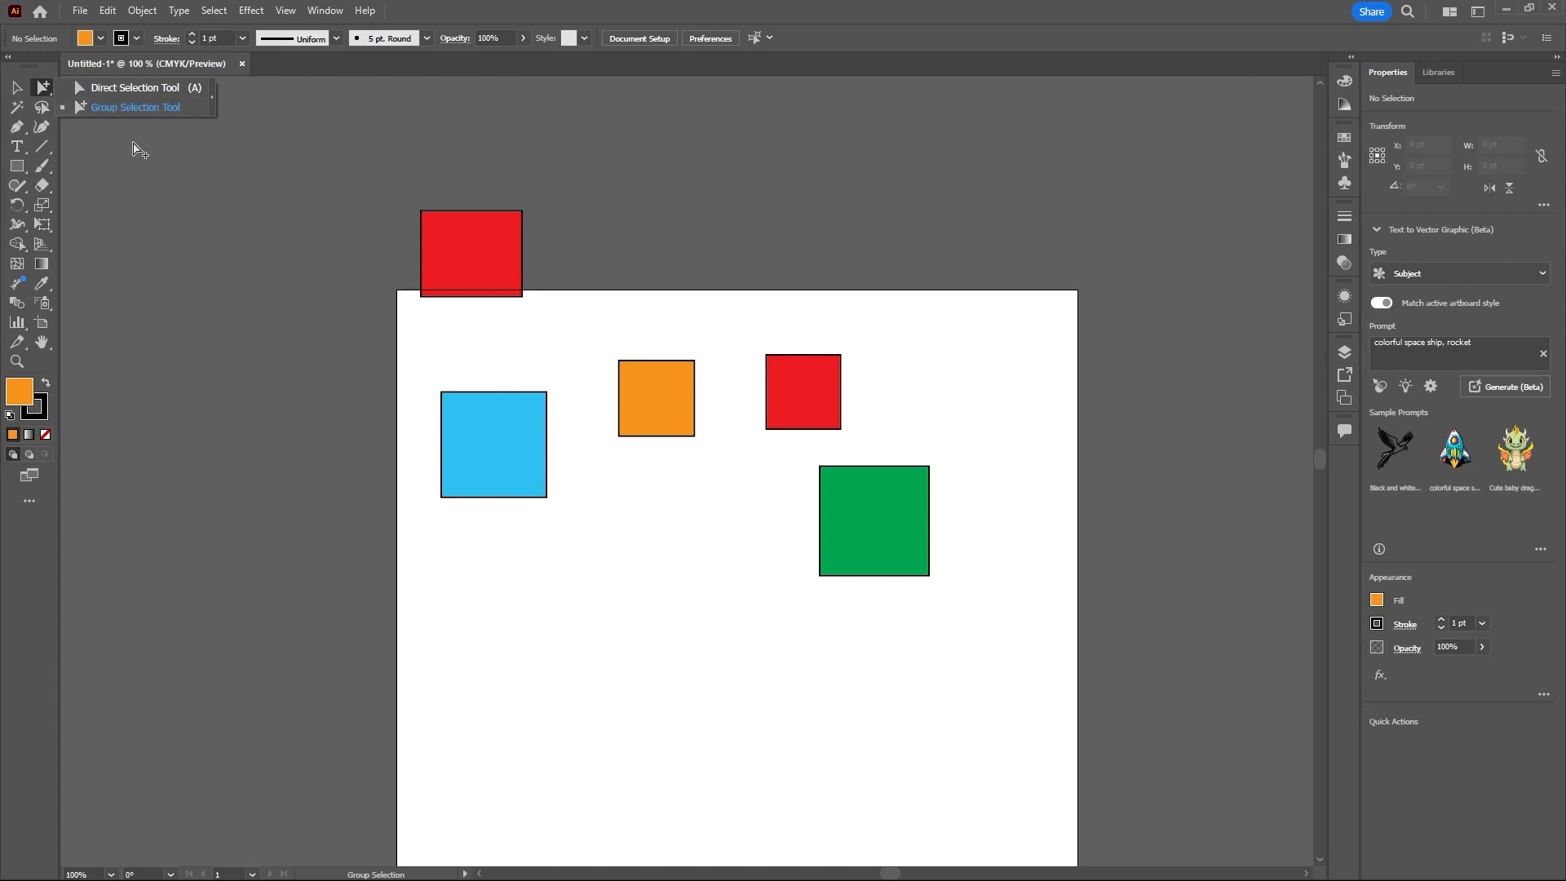
click(141, 146)
right_click(44, 88)
click(99, 91)
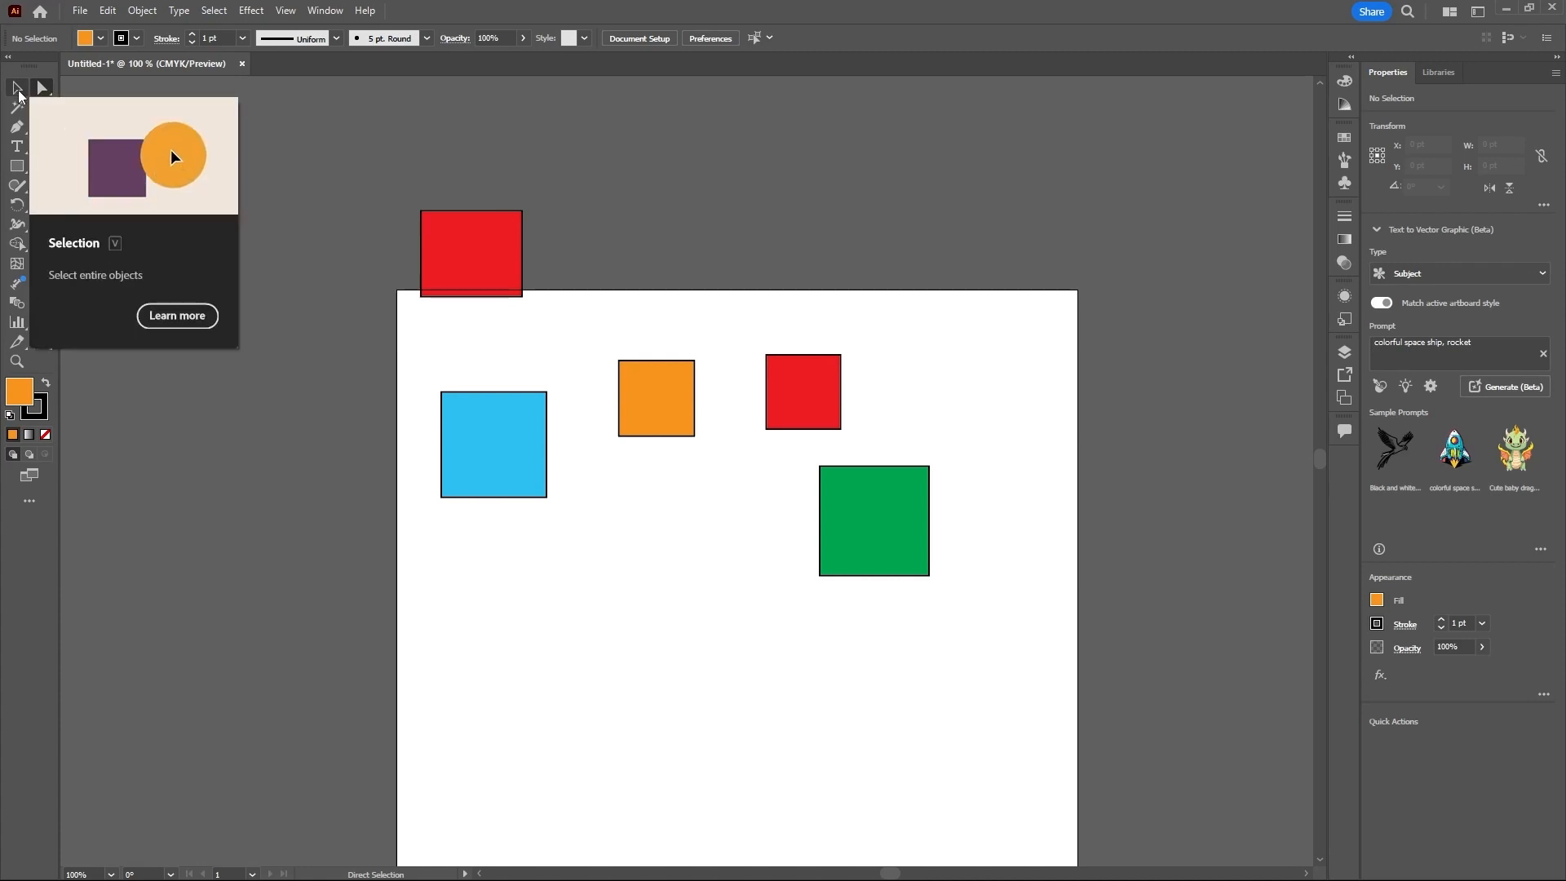
click(42, 90)
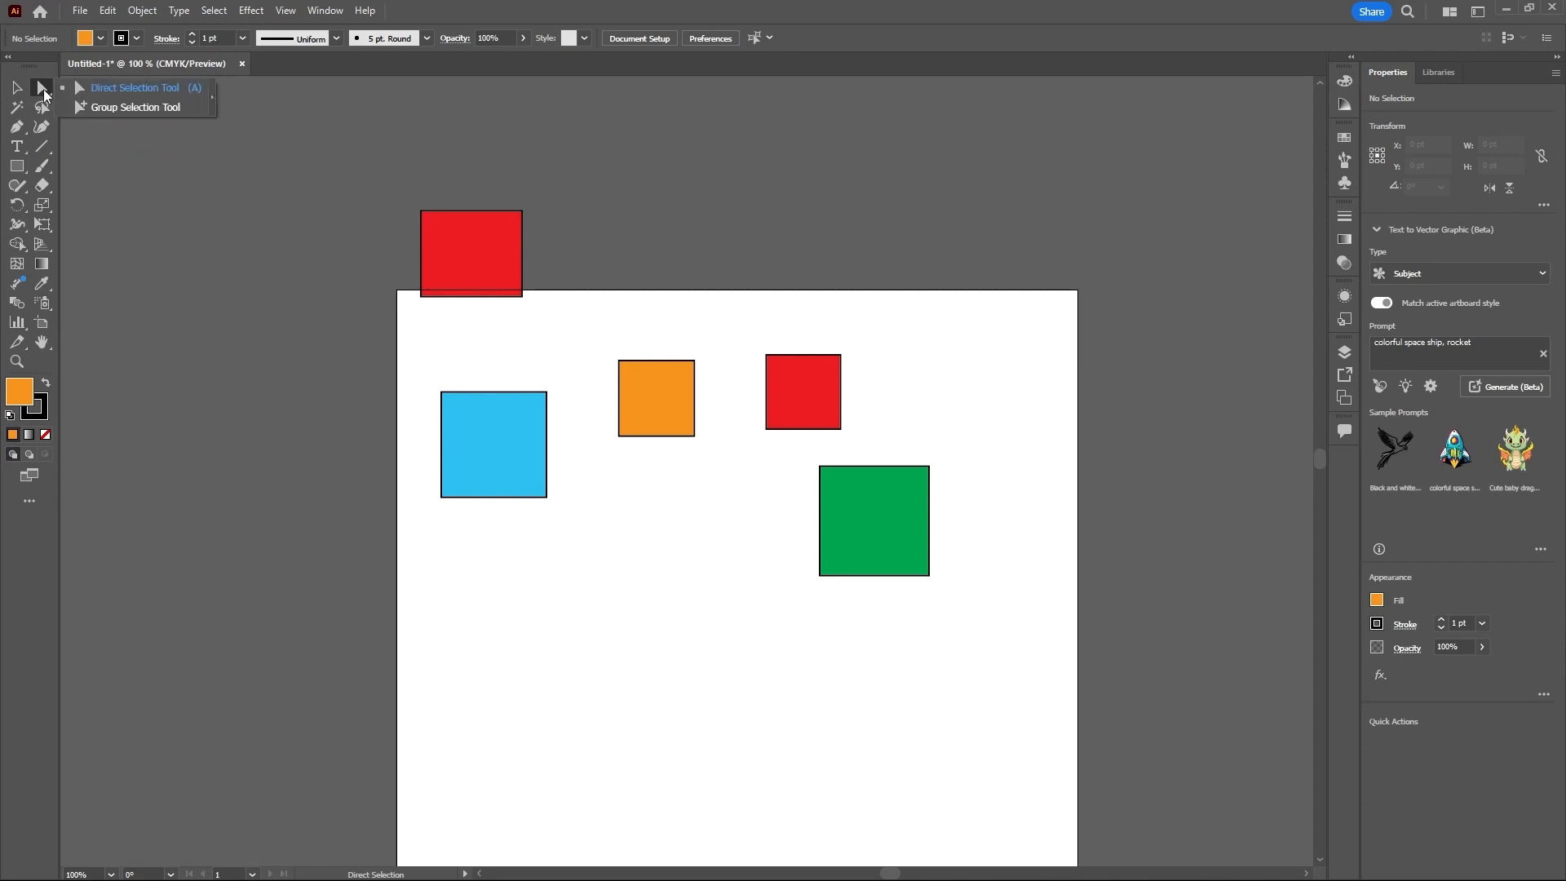
click(109, 91)
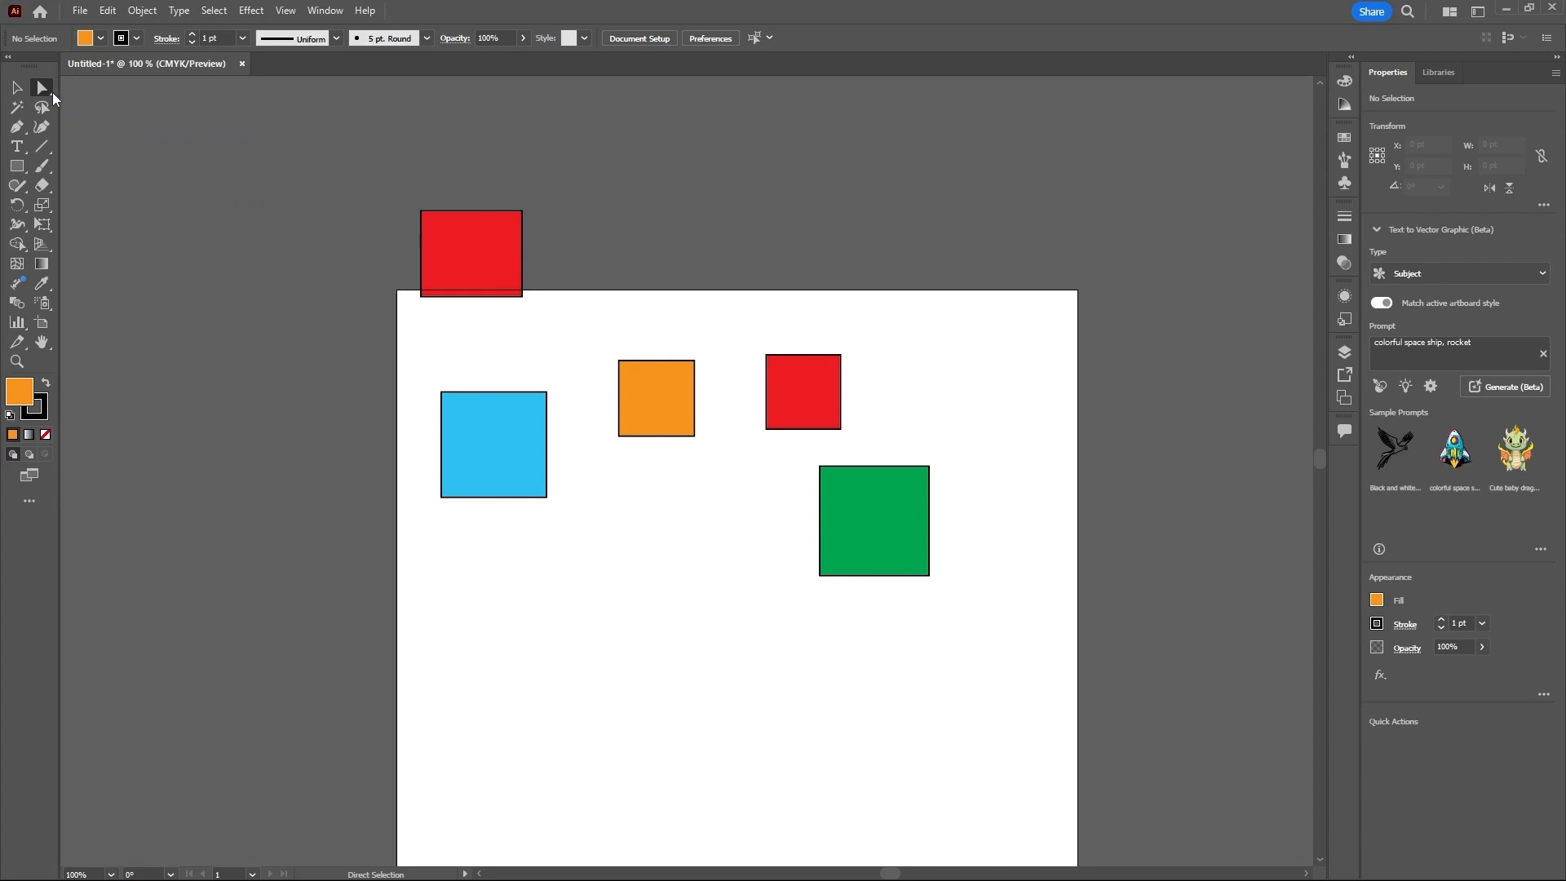
drag(42, 87, 122, 107)
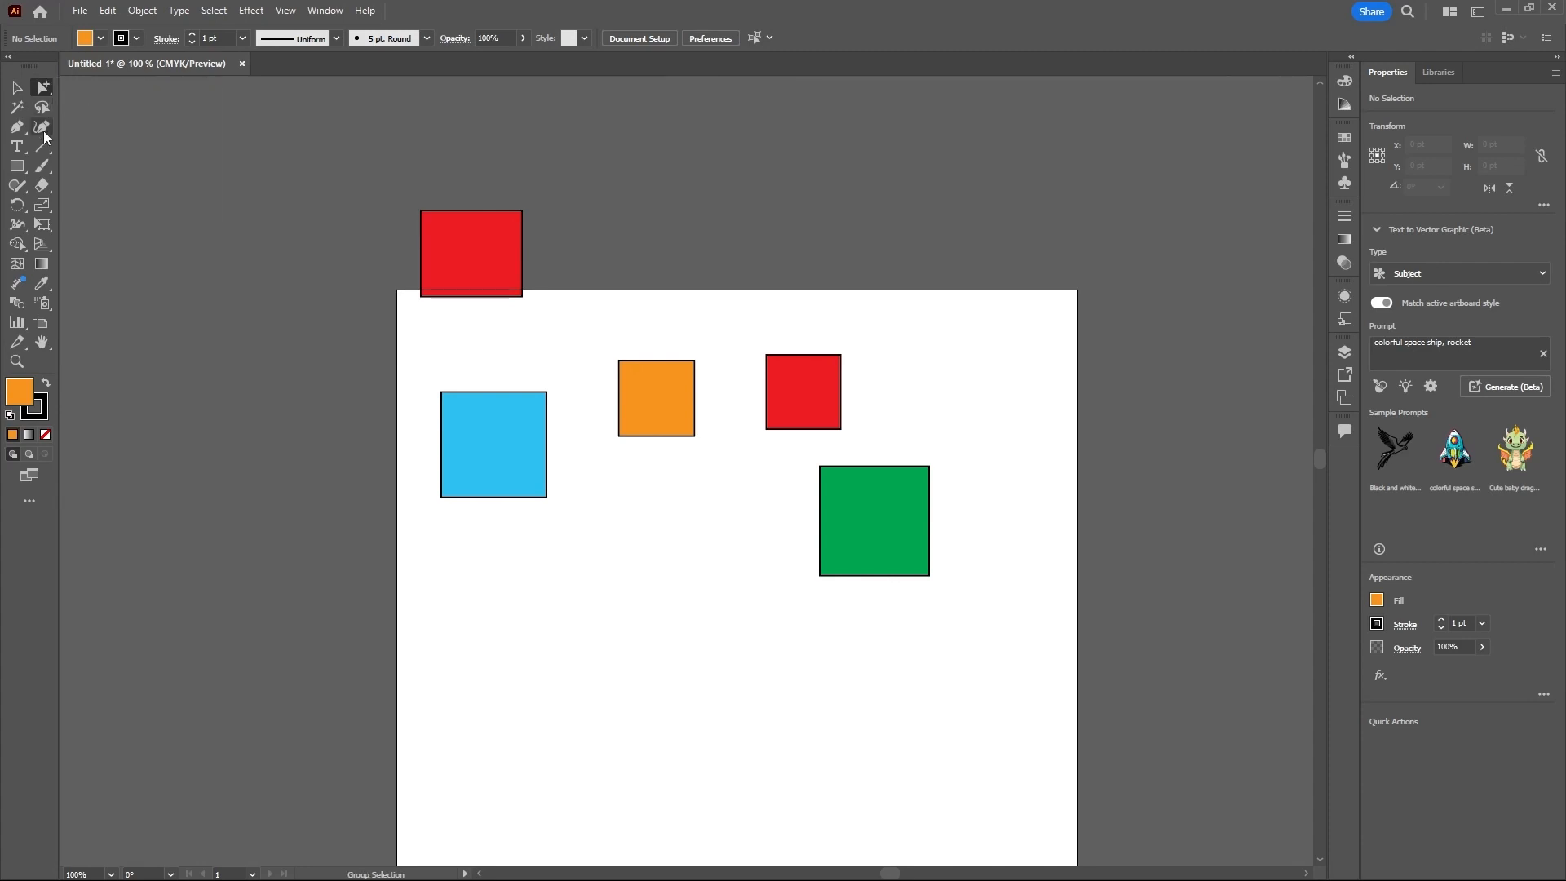
click(42, 88)
key(v)
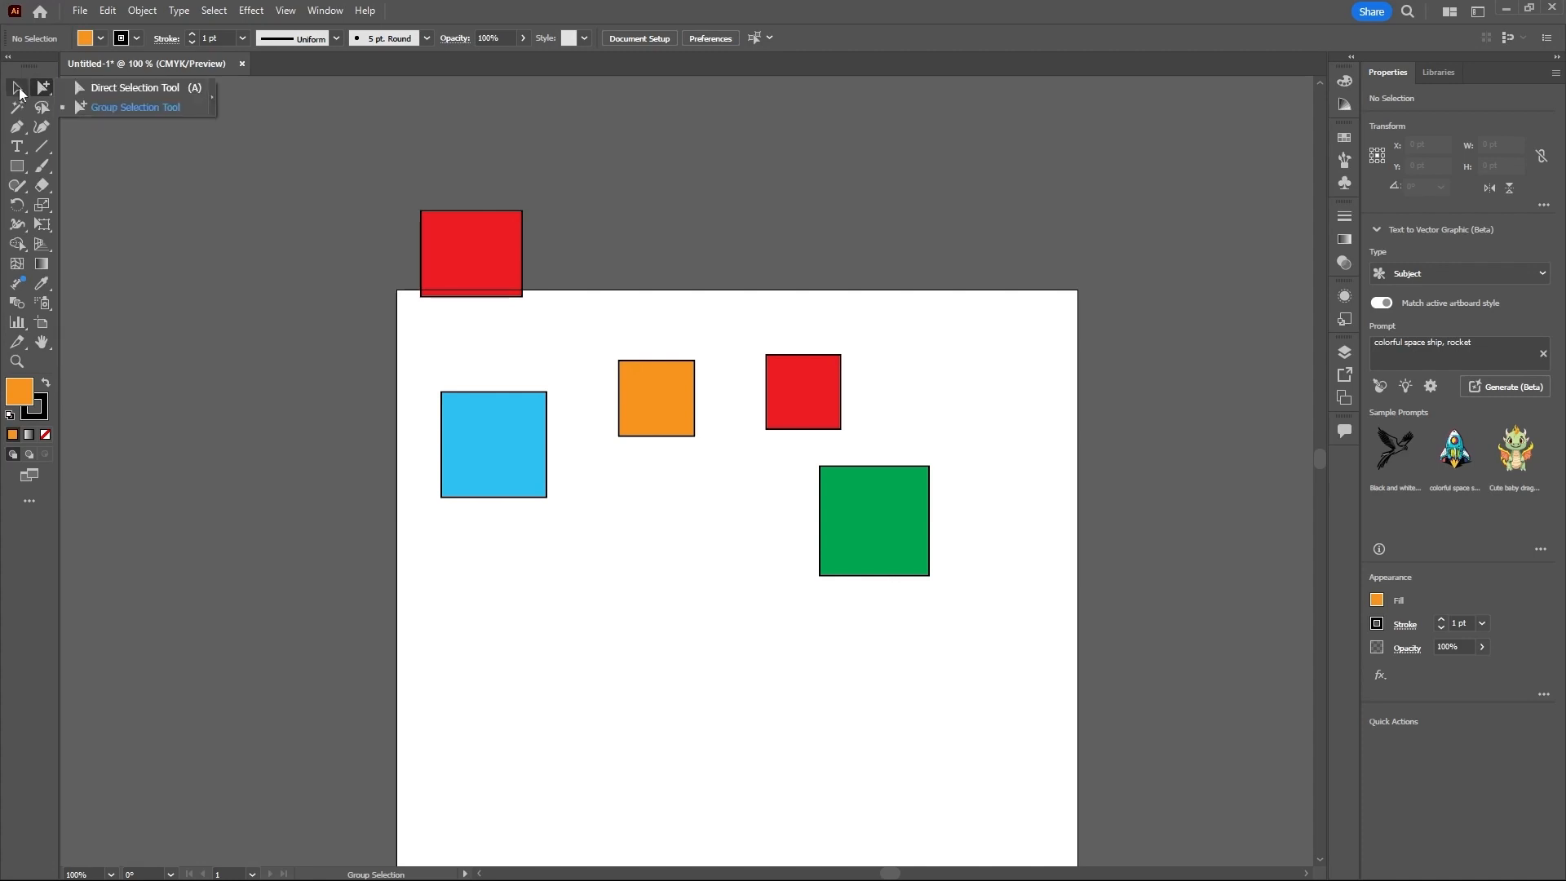